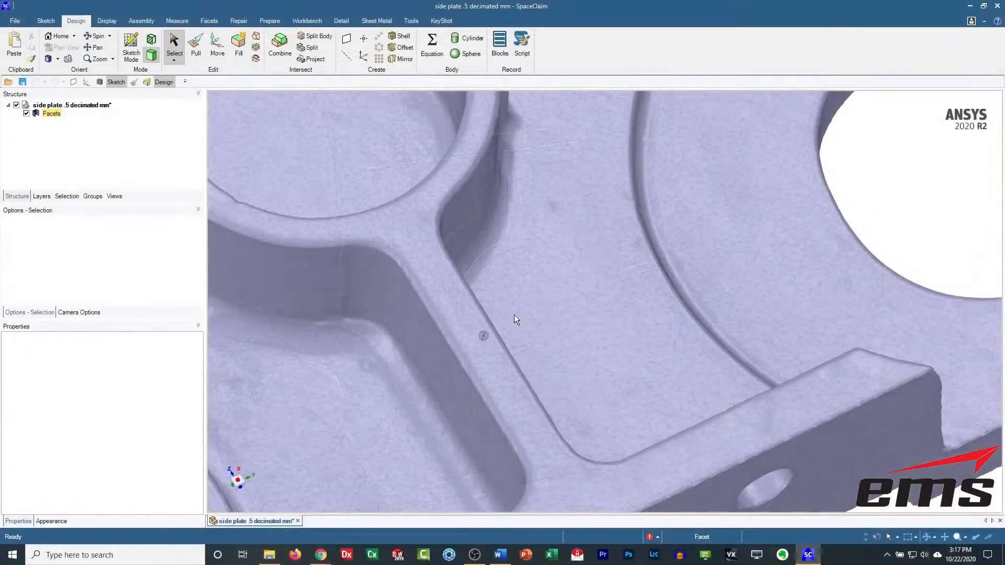
Examine the scanned side plate mesh up close and from both sides, including its ribs, bosses, bores and back face.
middle_click_drag(340, 364, 400, 386)
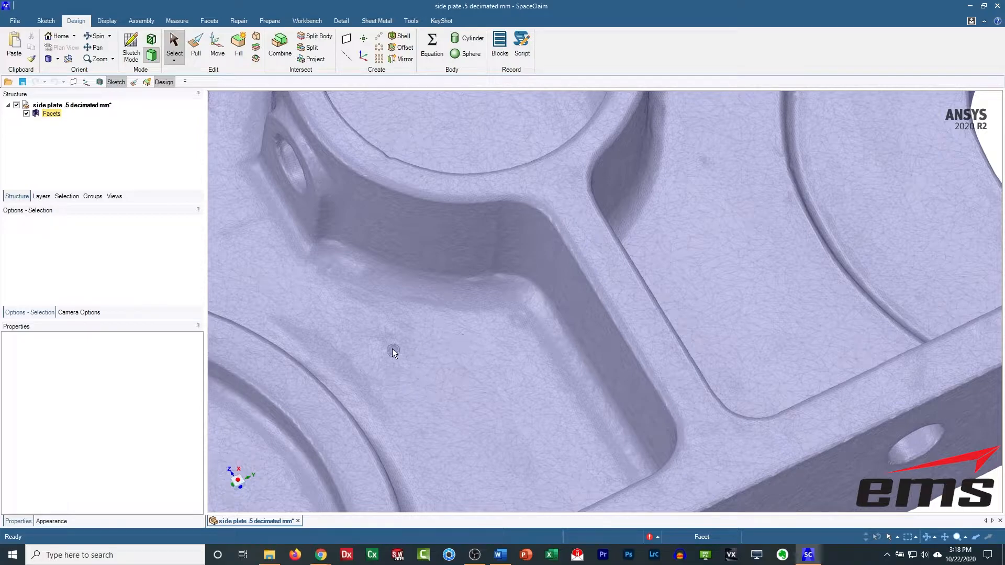
scroll(423, 344, "up", 3)
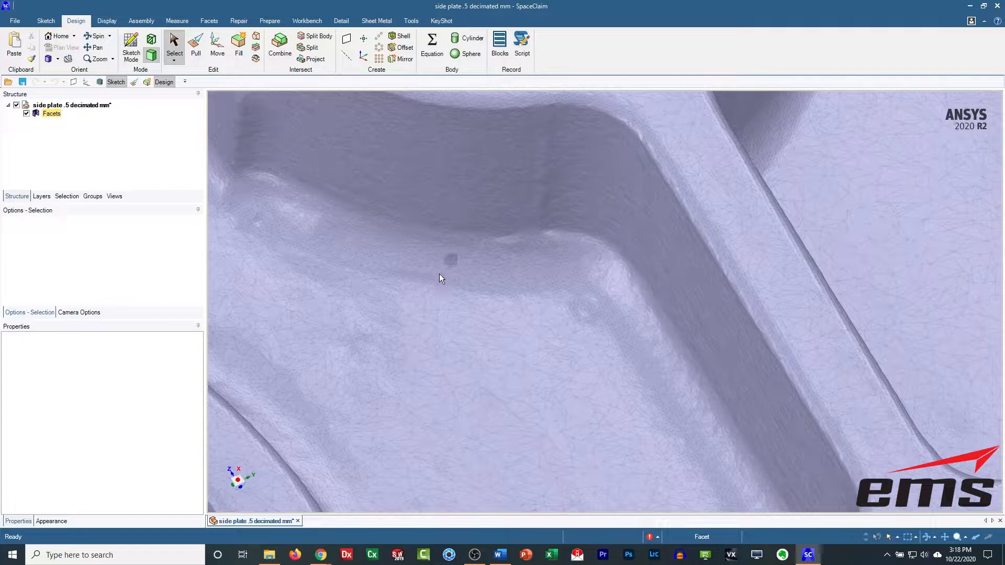
scroll(453, 338, "down", 10)
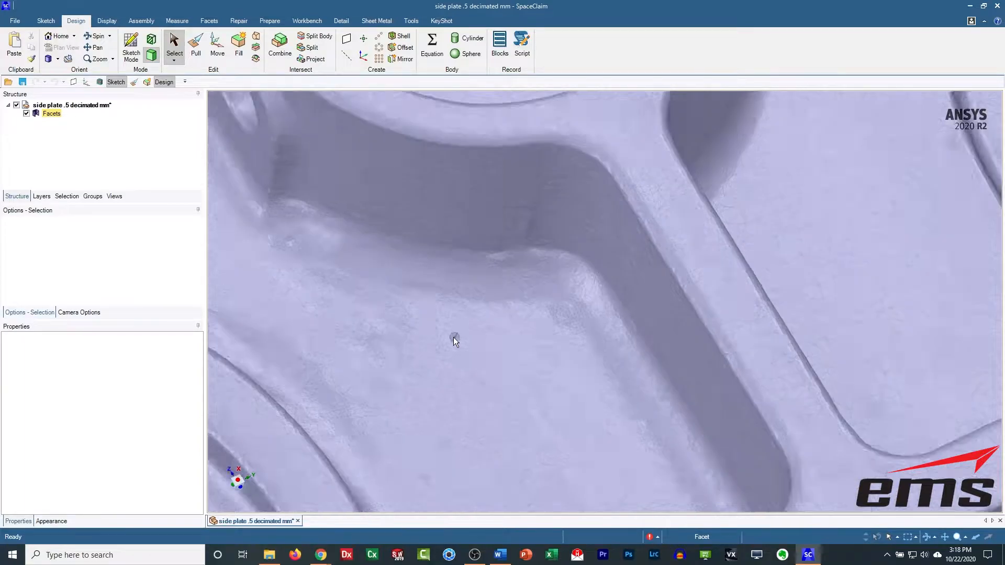
mouse_move(466, 331)
middle_mouse_down()
mouse_move(528, 322)
mouse_move(523, 328)
middle_mouse_up()
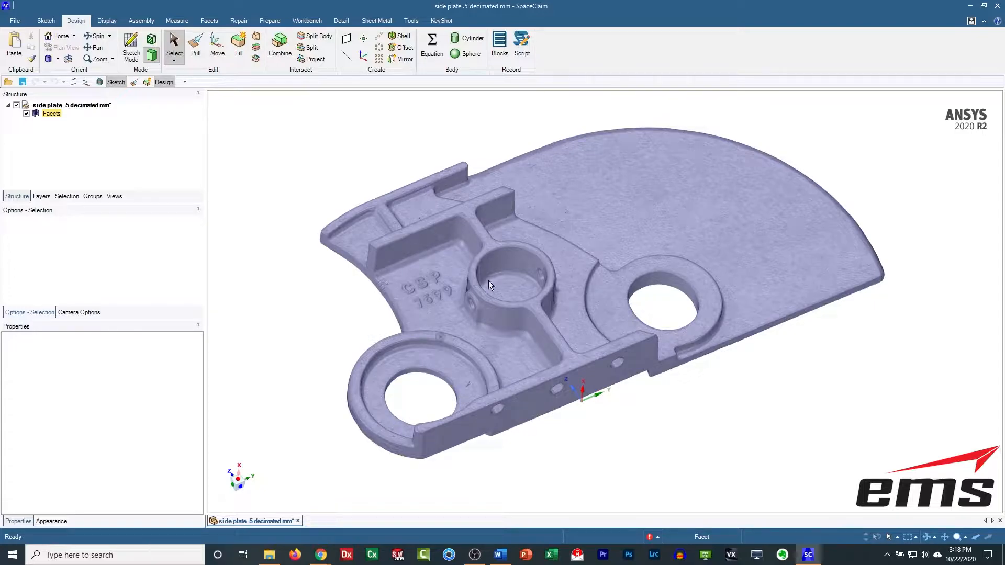
middle_click_drag(425, 348, 604, 193)
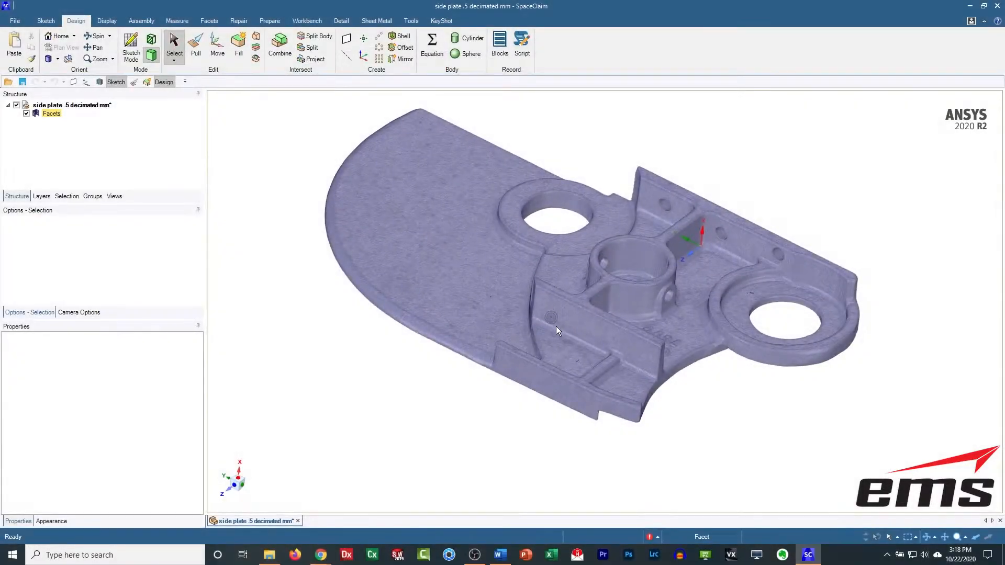
middle_click_drag(556, 327, 917, 360)
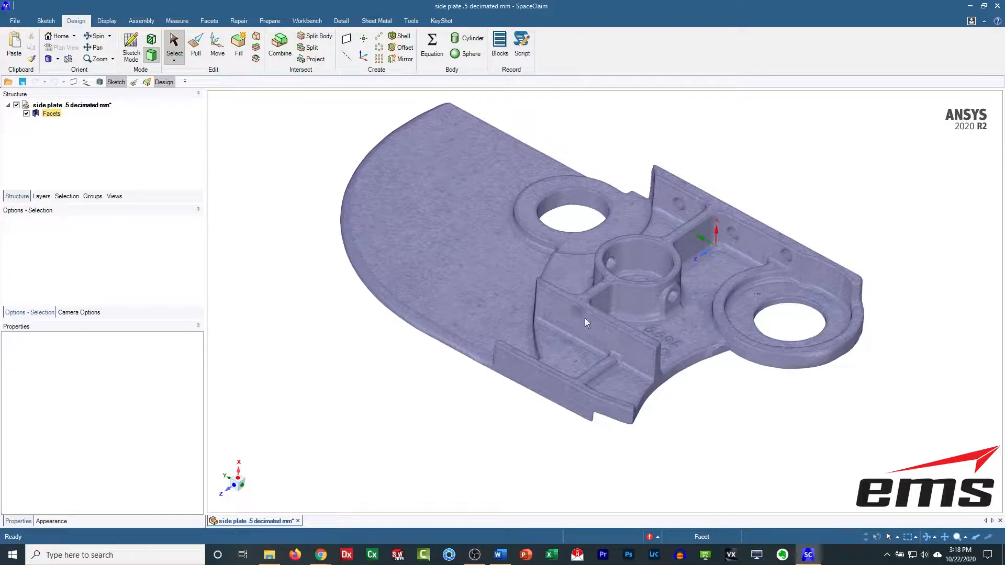
middle_click_drag(608, 339, 602, 358, "shift")
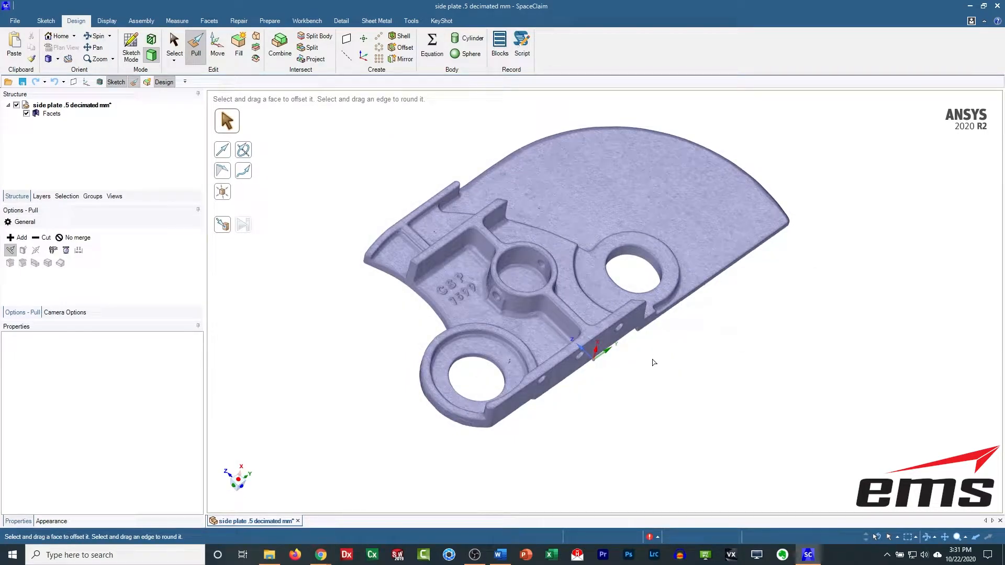
middle_click_drag(634, 363, 642, 371, "shift")
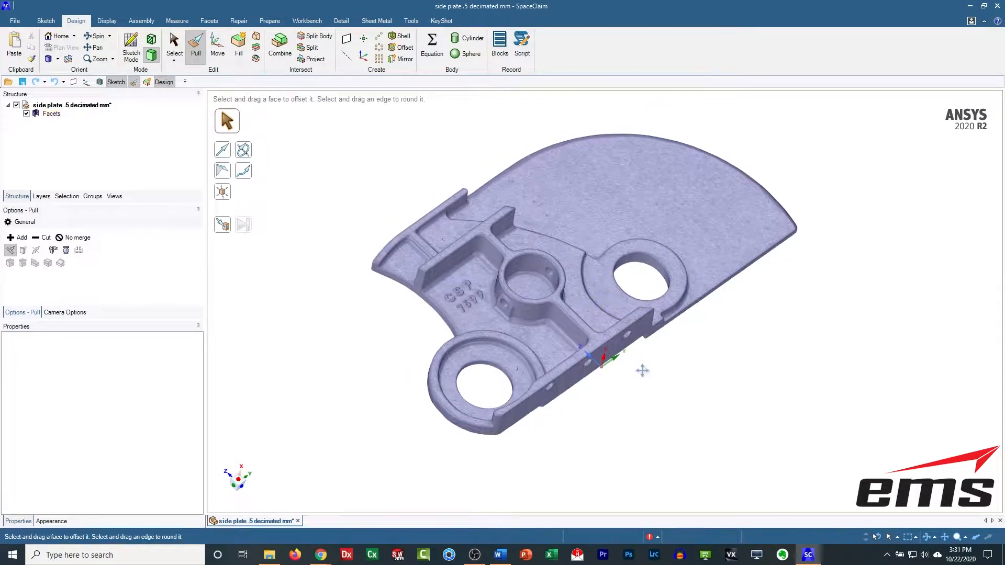
scroll(636, 381, "up", 2)
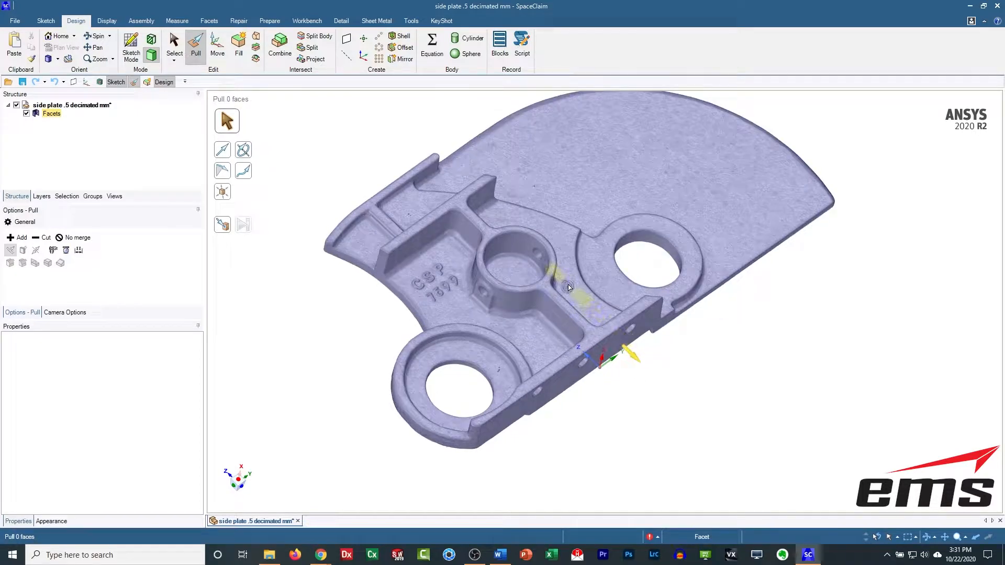
mouse_move(568, 289)
middle_mouse_down()
mouse_move(619, 446)
mouse_move(631, 439)
mouse_move(623, 448)
mouse_move(576, 236)
mouse_move(596, 194)
mouse_move(608, 113)
middle_mouse_up()
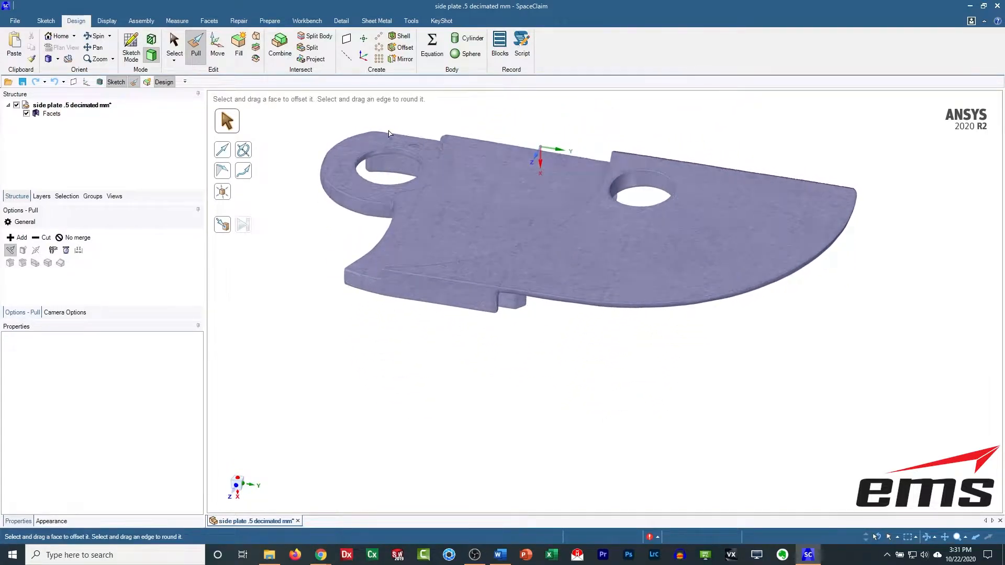
middle_click_drag(501, 304, 724, 339, "shift")
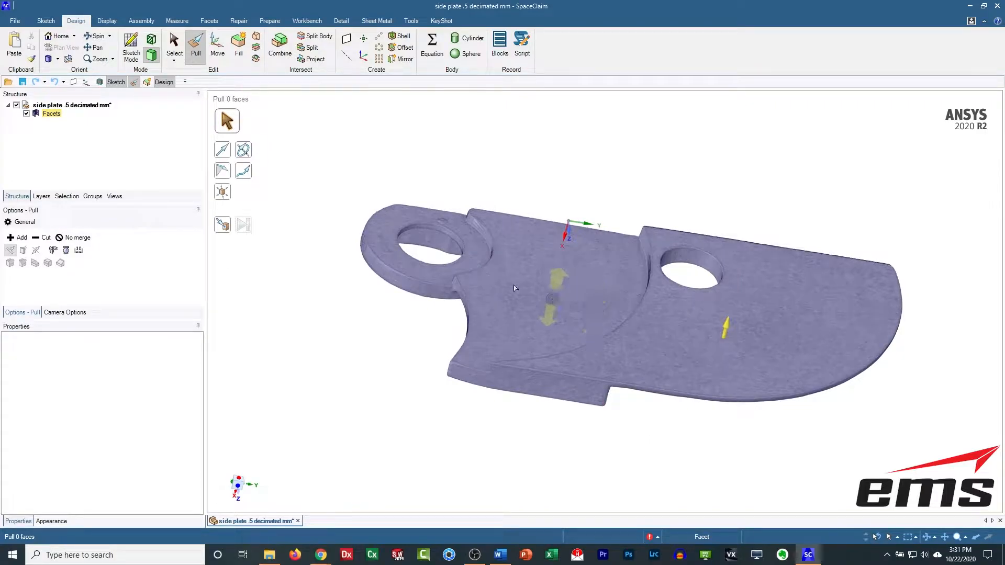
middle_click_drag(514, 288, 652, 235)
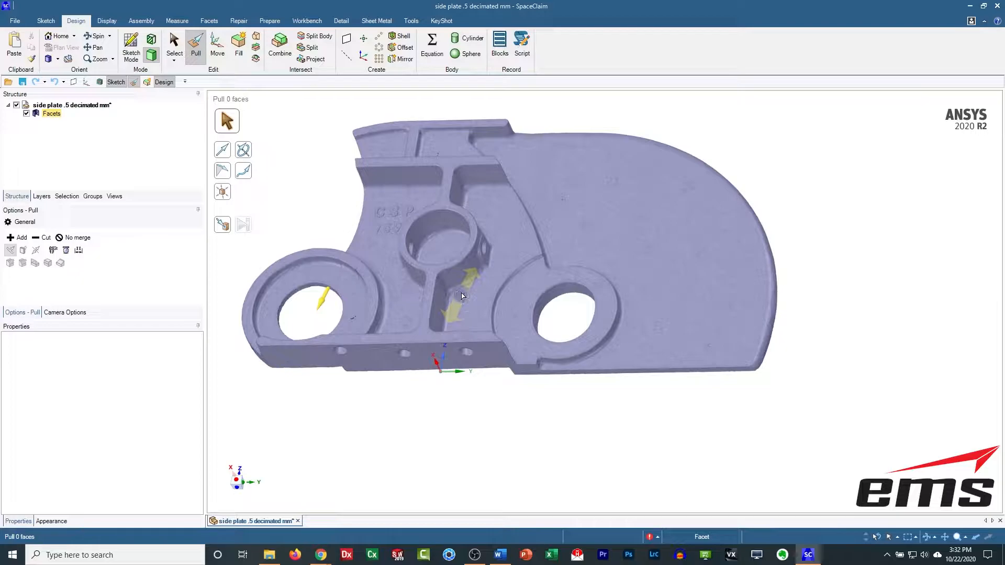
middle_click_drag(462, 294, 555, 341)
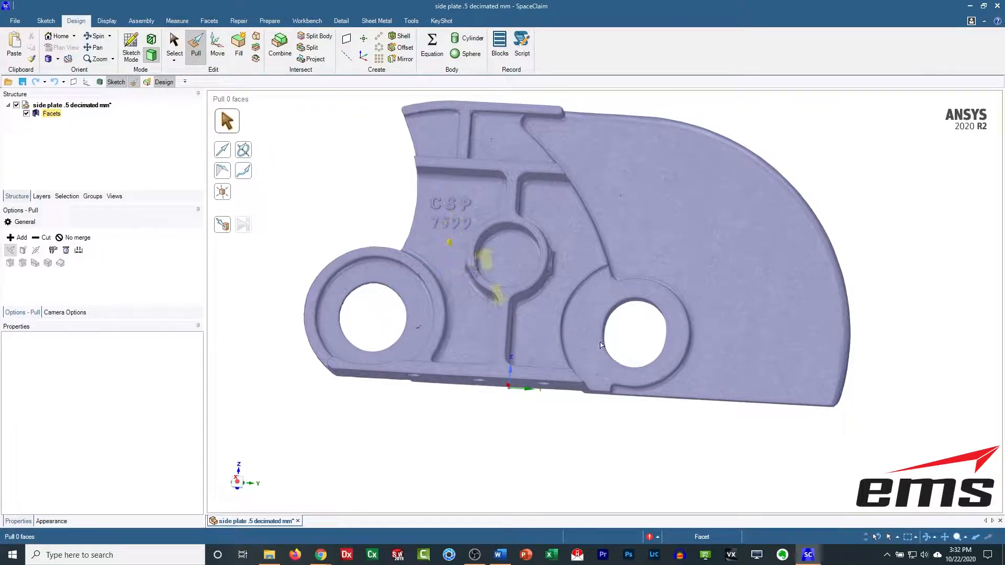
middle_click_drag(521, 279, 527, 304, "shift")
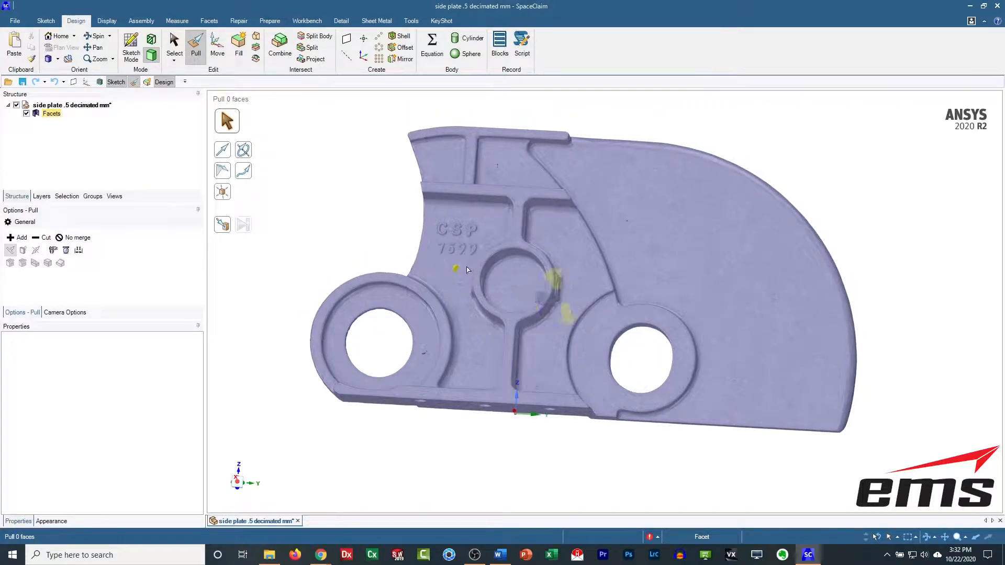
Start a sketch parallel to the plate's face on the YZ plane and offset the plane to section the raised ribs and boss.
key("v")
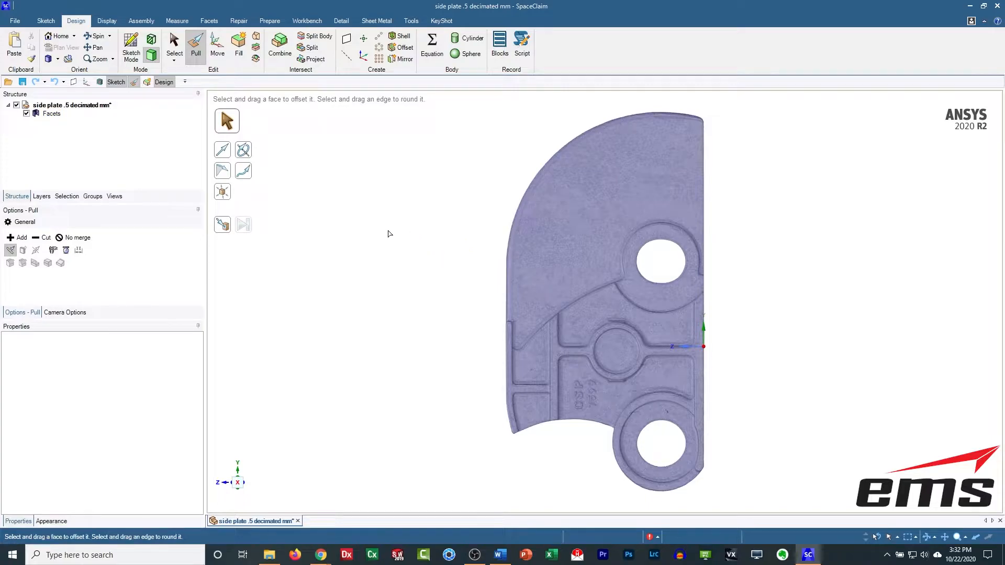
key("k")
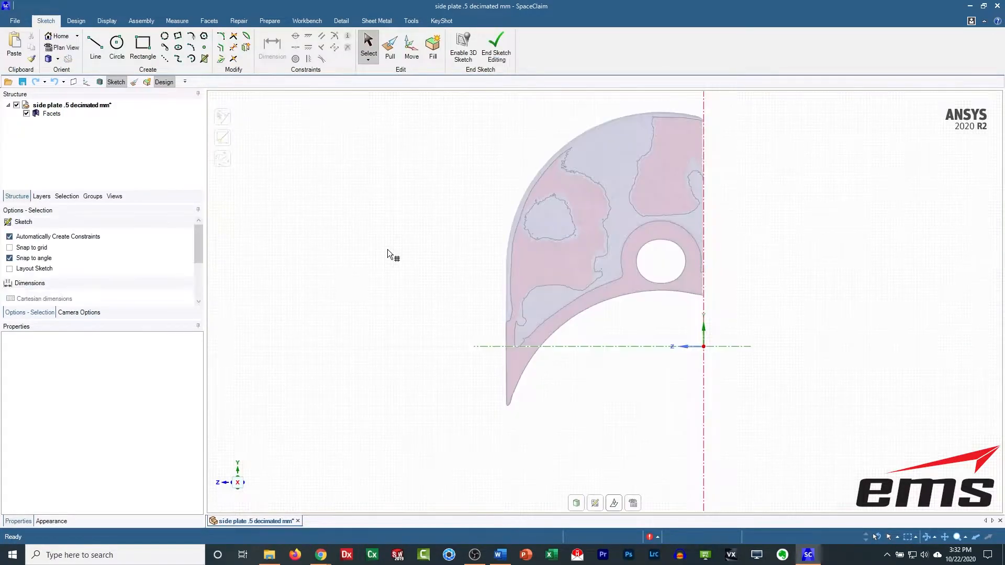
mouse_move(388, 301)
middle_mouse_down()
mouse_move(381, 238)
mouse_move(357, 270)
mouse_move(426, 270)
middle_mouse_up()
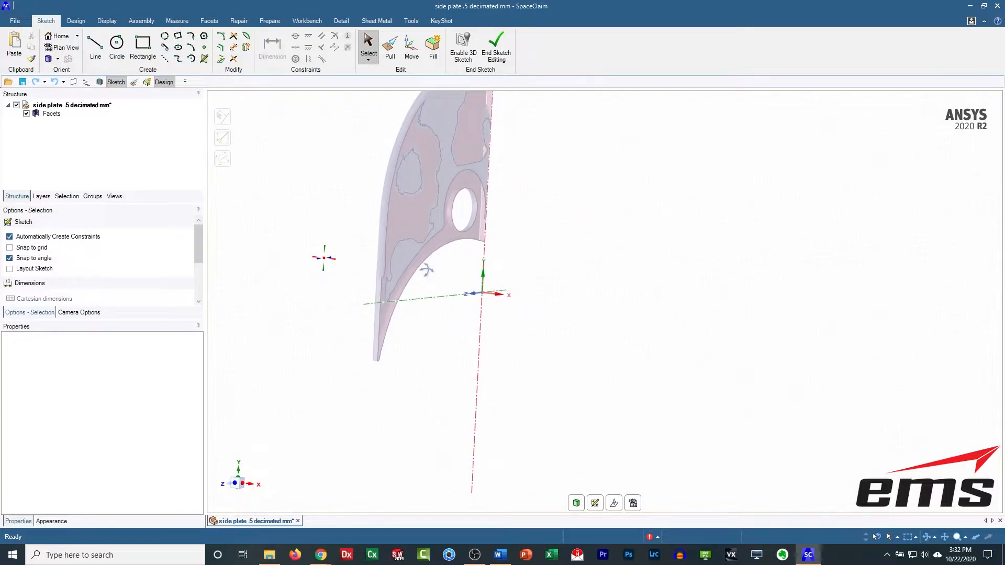
left_click(614, 504)
mouse_move(516, 299)
left_mouse_down()
mouse_move(505, 294)
mouse_move(534, 297)
left_mouse_up()
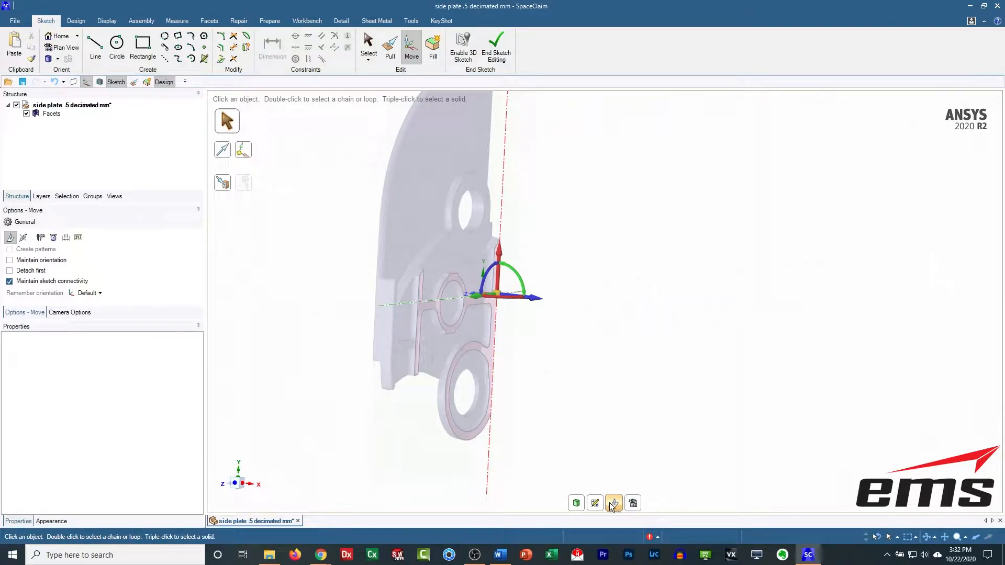
left_click(632, 505)
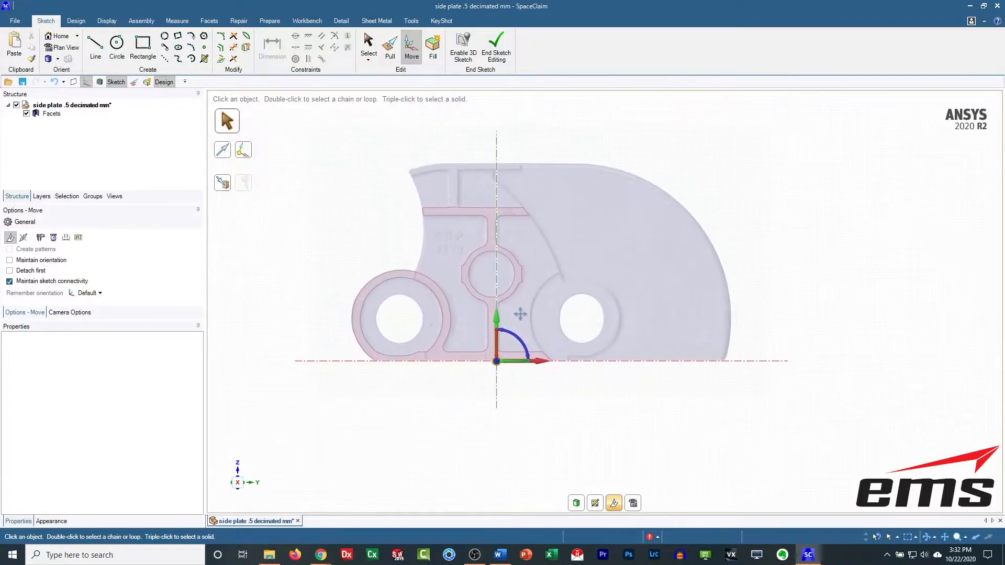
left_click(615, 504)
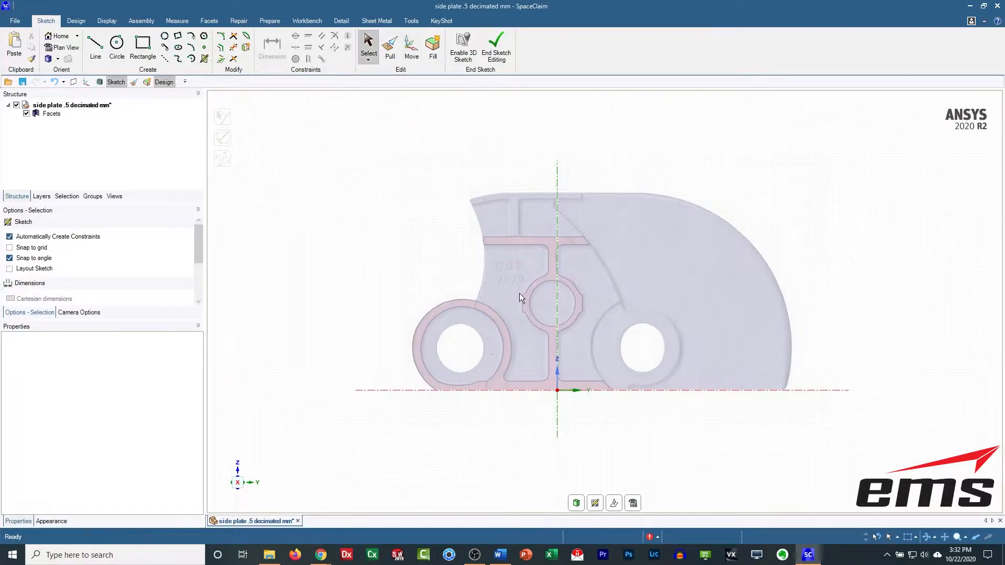
Sketch a horizontal line along the straight part of the plate's upper edge, ending where the large curve begins.
left_click(96, 50)
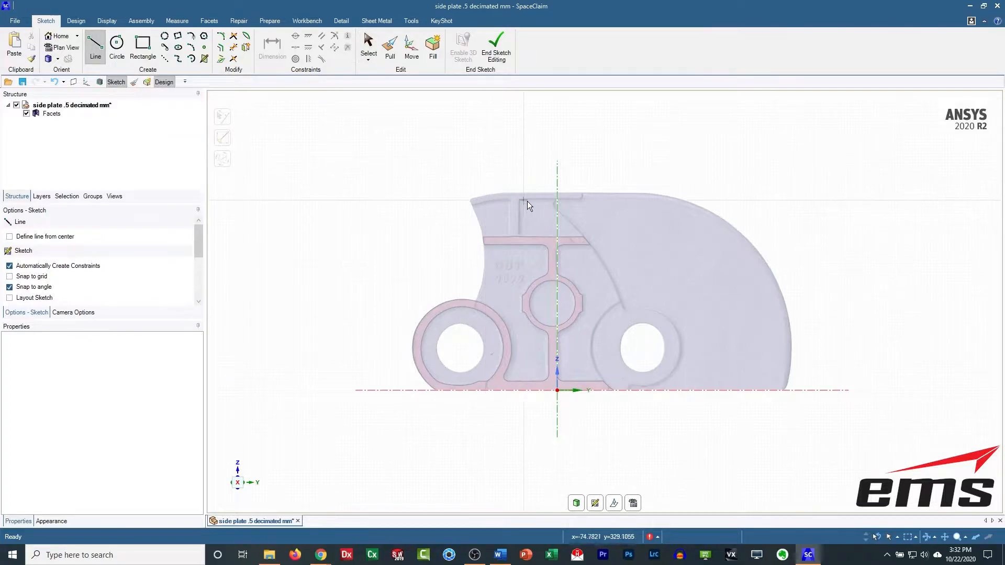
scroll(534, 202, "up", 5)
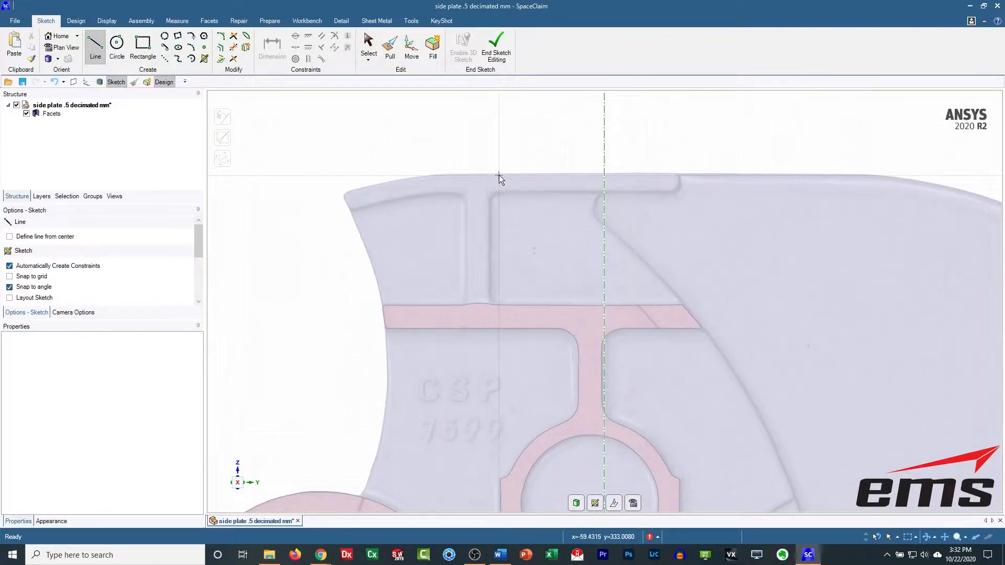
mouse_move(885, 342)
middle_mouse_down("shift")
mouse_move(724, 317)
mouse_move(710, 325)
middle_mouse_up("shift")
left_click(306, 158)
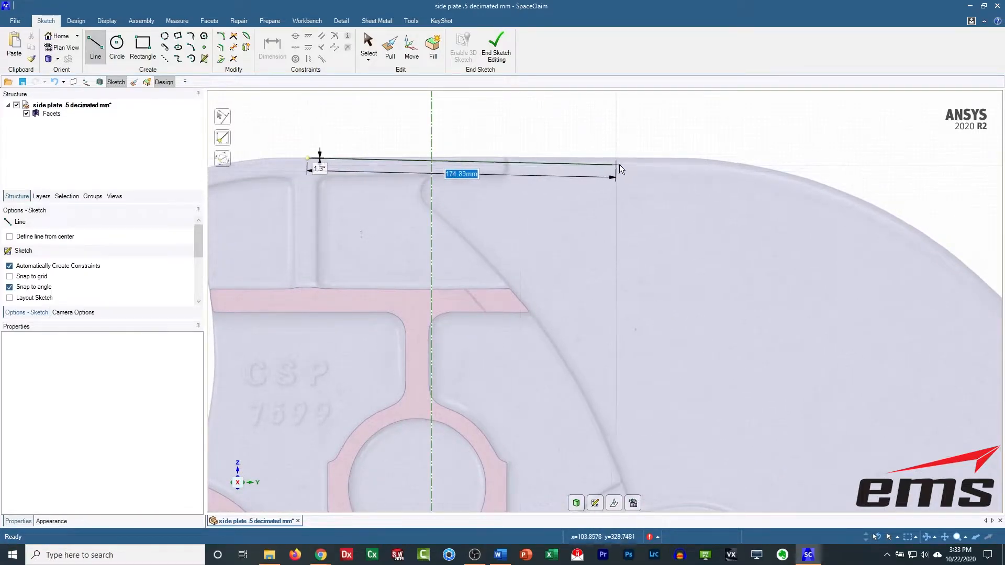
left_click(697, 158)
scroll(570, 301, "up", 2)
scroll(570, 303, "down", 7)
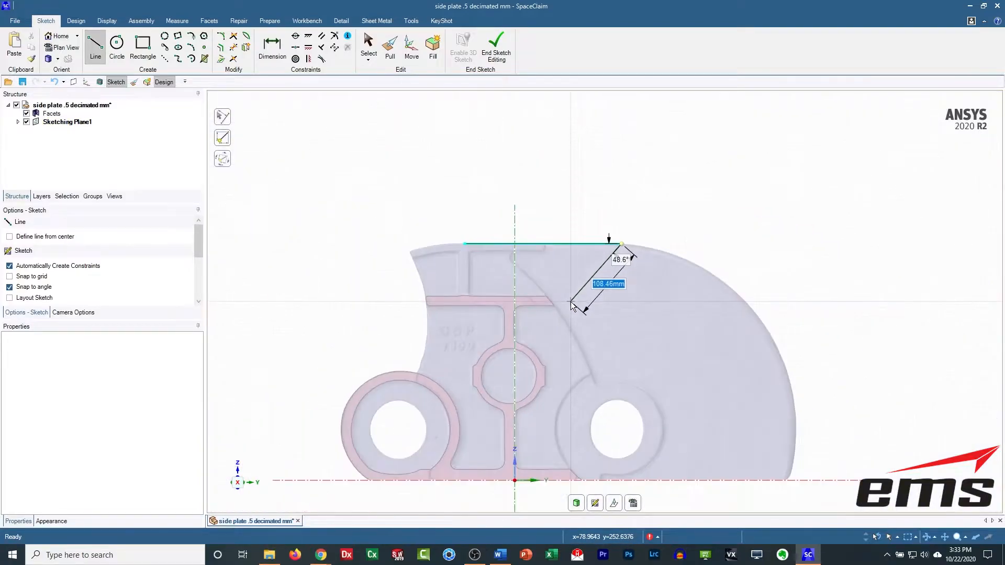
Sketch a horizontal line about 552 mm long on the horizontal axis along the plate's straight bottom edge.
middle_click_drag(563, 360, 574, 258, "shift")
scroll(579, 285, "up", 4)
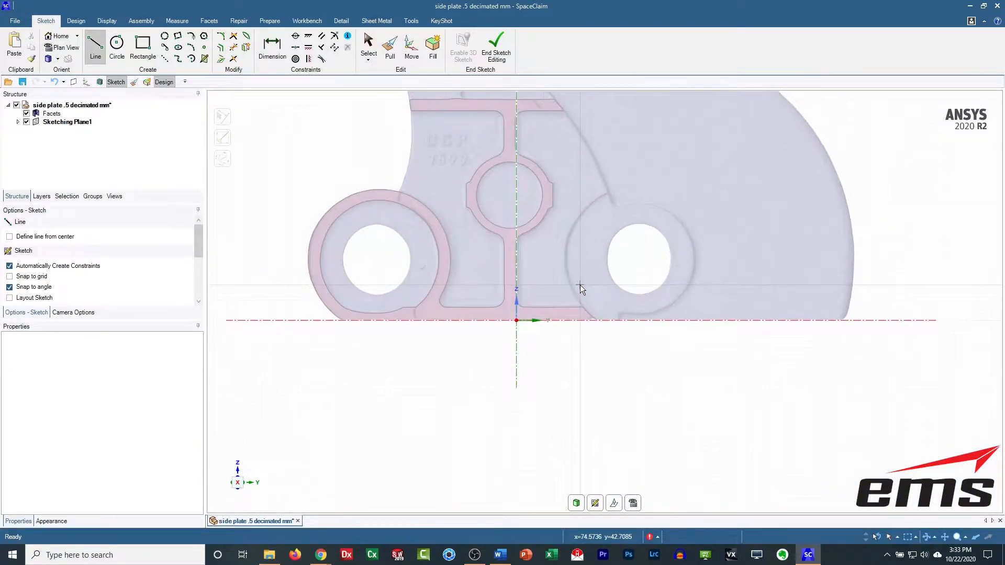
left_click(359, 321)
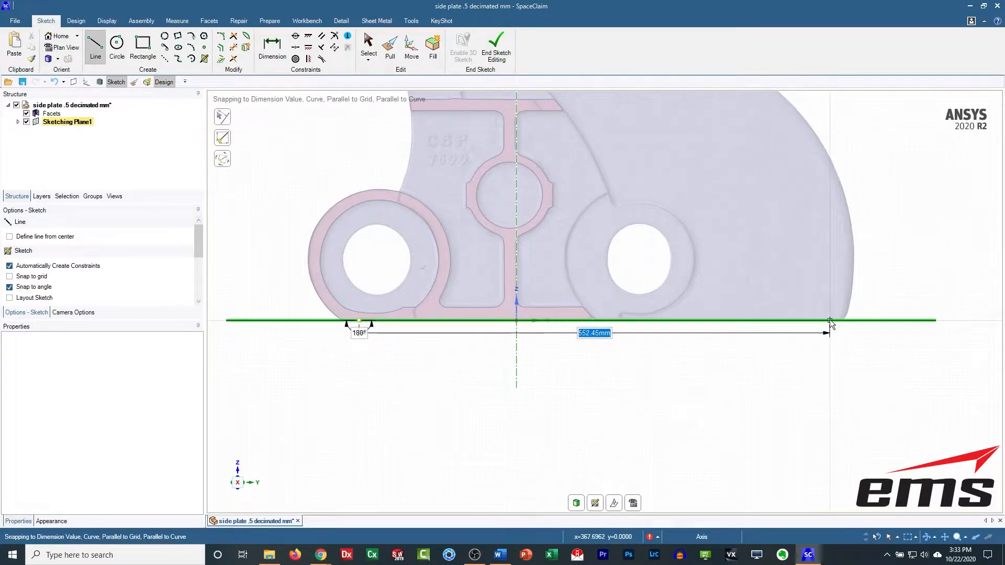
left_click(830, 320)
key("Escape")
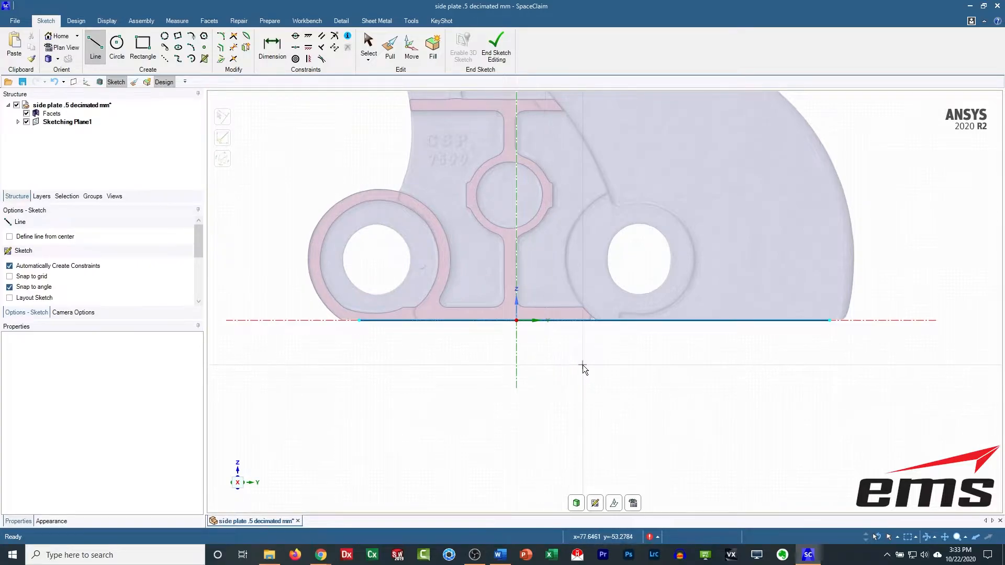
Sketch a short sloped line along the slanted upper edge near the plate's upper-left corner.
scroll(582, 365, "up", 2)
middle_click_drag(586, 290, 557, 406, "shift")
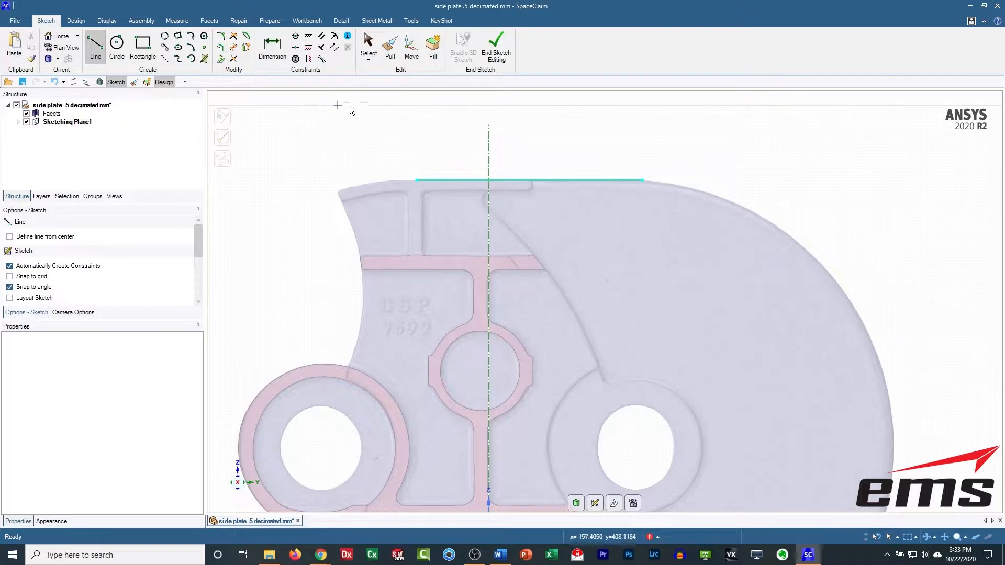
mouse_move(429, 335)
middle_mouse_down("shift")
mouse_move(448, 221)
mouse_move(444, 319)
mouse_move(457, 354)
middle_mouse_up("shift")
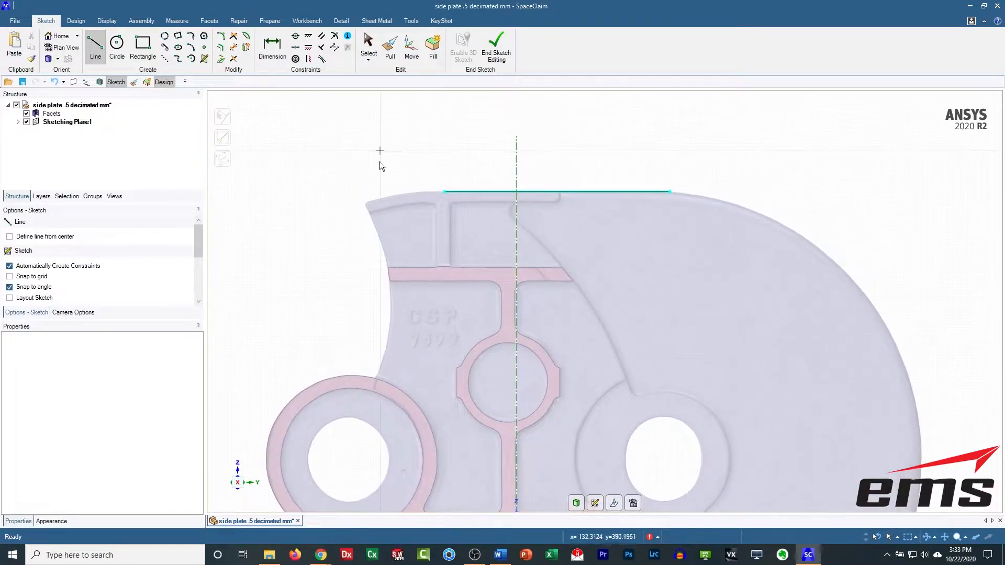
scroll(388, 182, "up", 6)
left_click(344, 240)
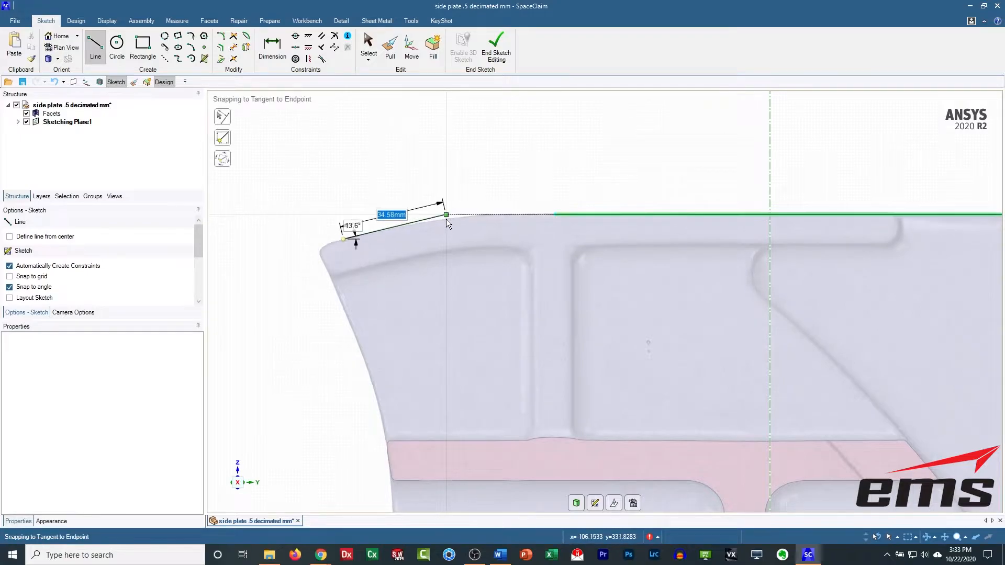
scroll(445, 221, "up", 3)
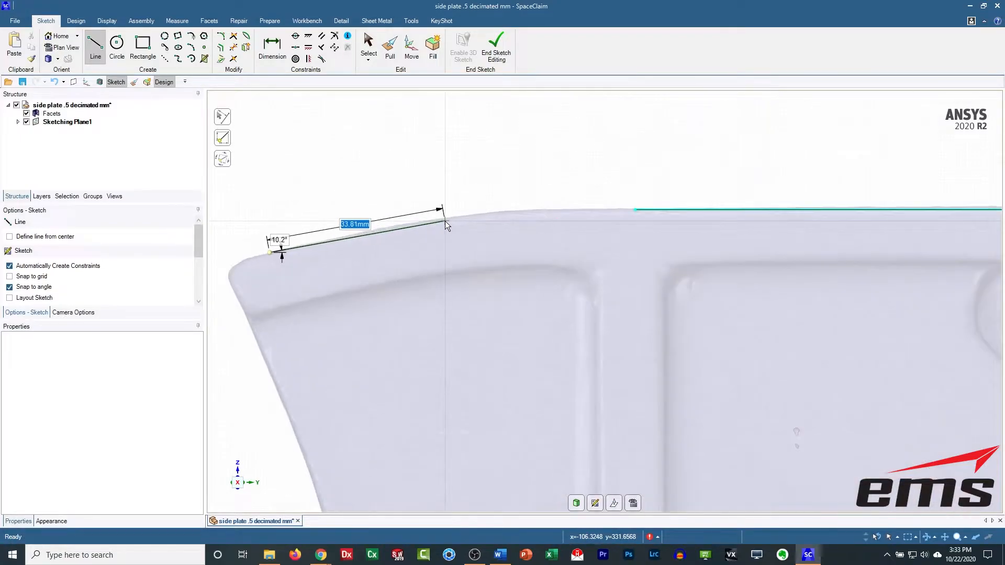
scroll(445, 220, "up", 2)
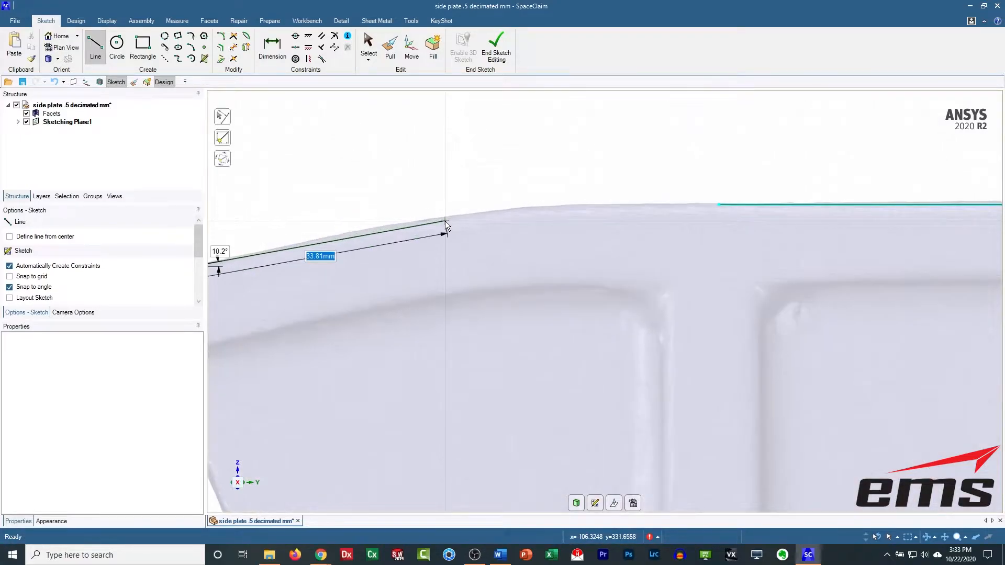
left_click(472, 214)
key("Escape")
scroll(539, 318, "down", 5)
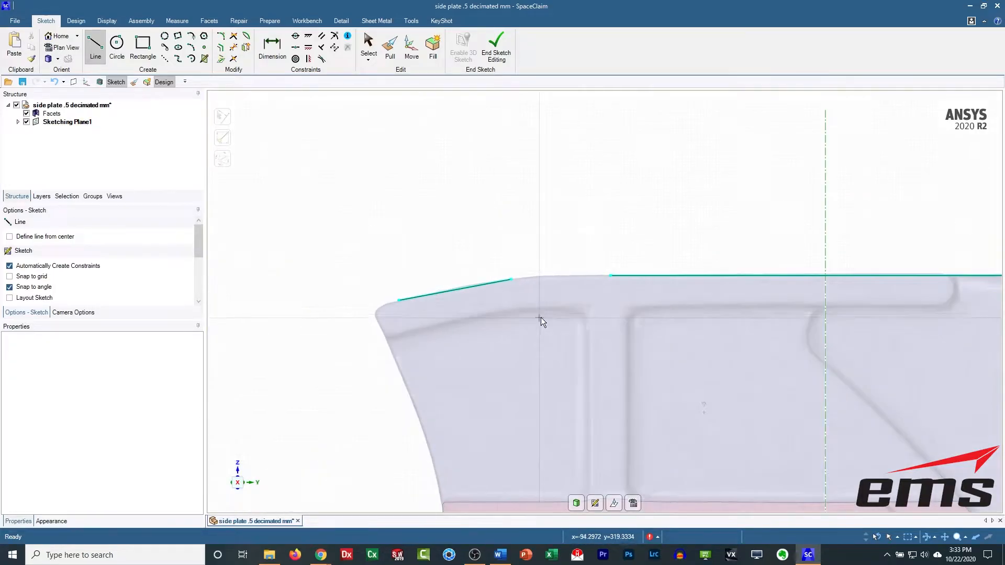
Sketch a three-point arc of about 261.5 mm radius along the plate's large curve, from the upper horizontal line's end to near the bottom edge.
scroll(539, 318, "down", 6)
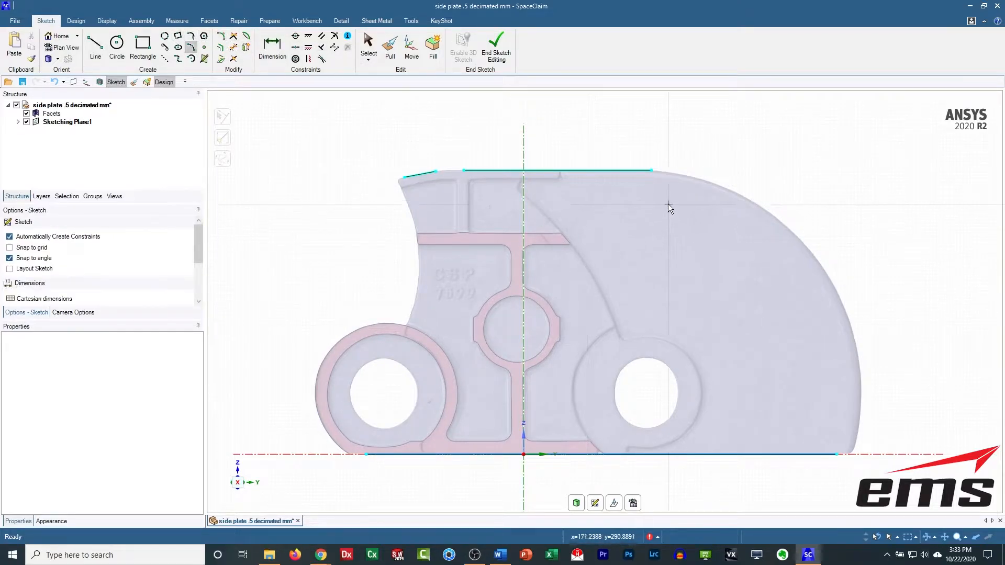
left_click(650, 170)
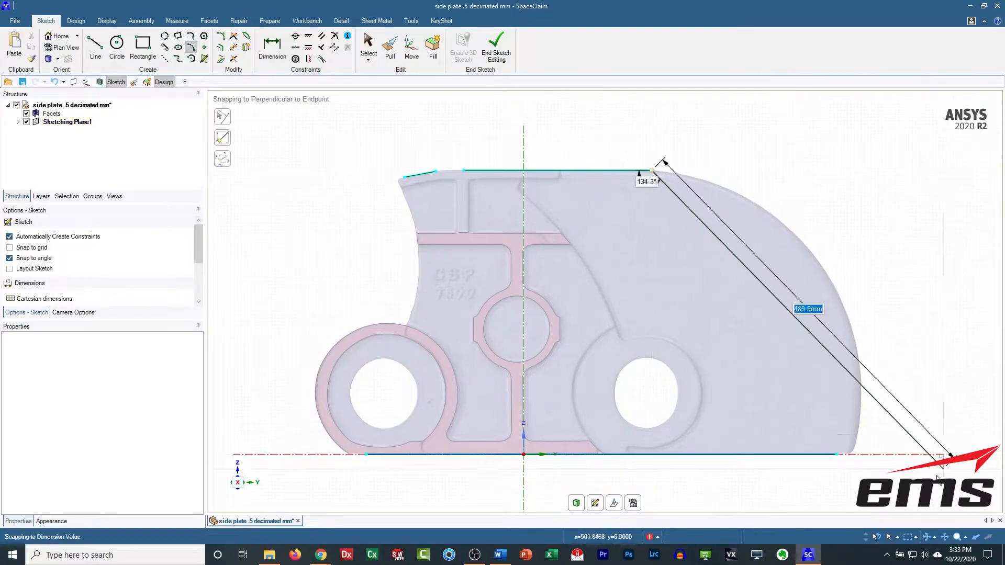
left_click(856, 448)
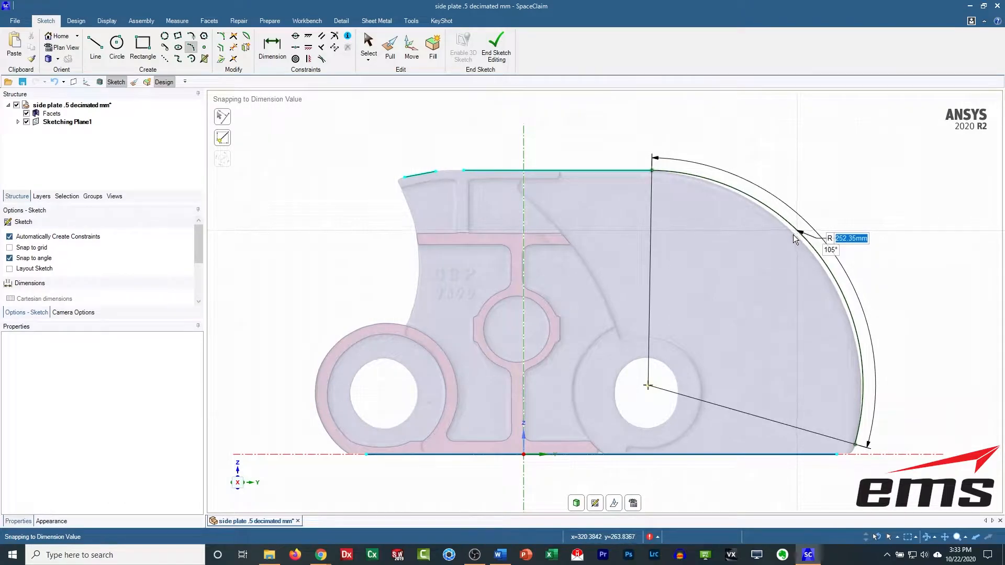
scroll(818, 265, "up", 3)
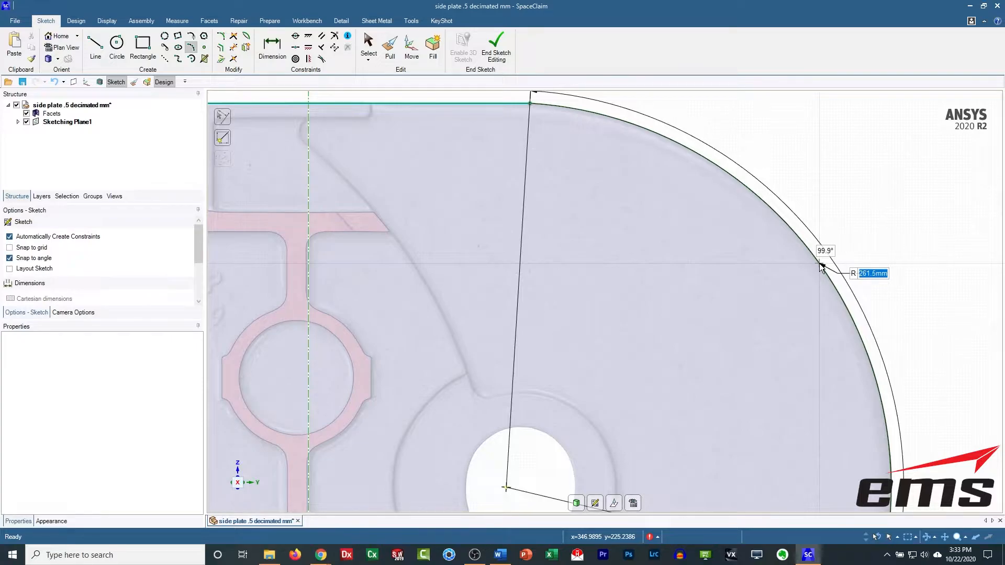
key("Return")
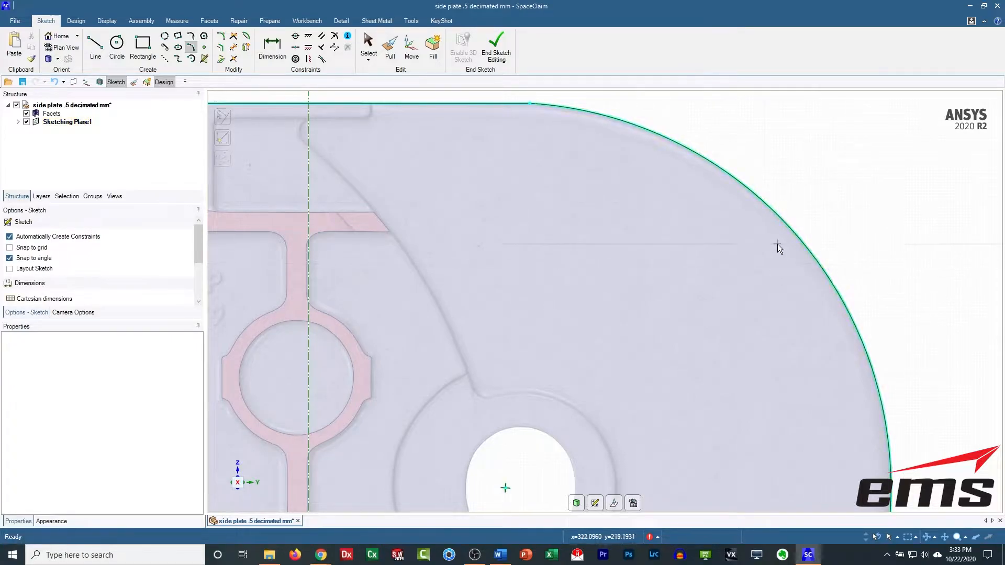
Sketch a three-point arc along the plate's concave side edge, from below the slanted line's outer end to the large ring boss.
middle_click_drag(378, 303, 487, 221, "shift")
scroll(462, 316, "up", 3)
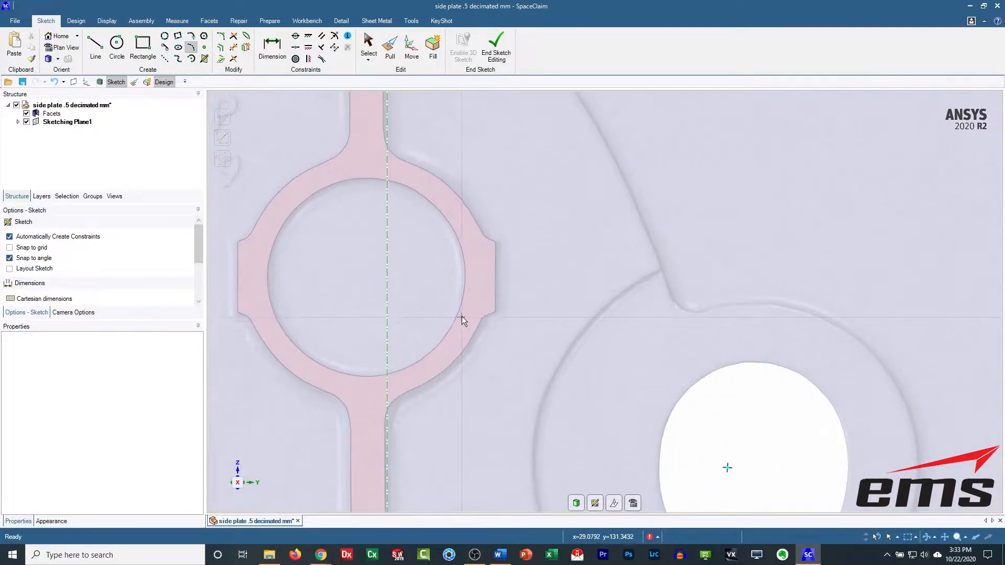
scroll(462, 316, "down", 8)
middle_click_drag(462, 321, 572, 328, "shift")
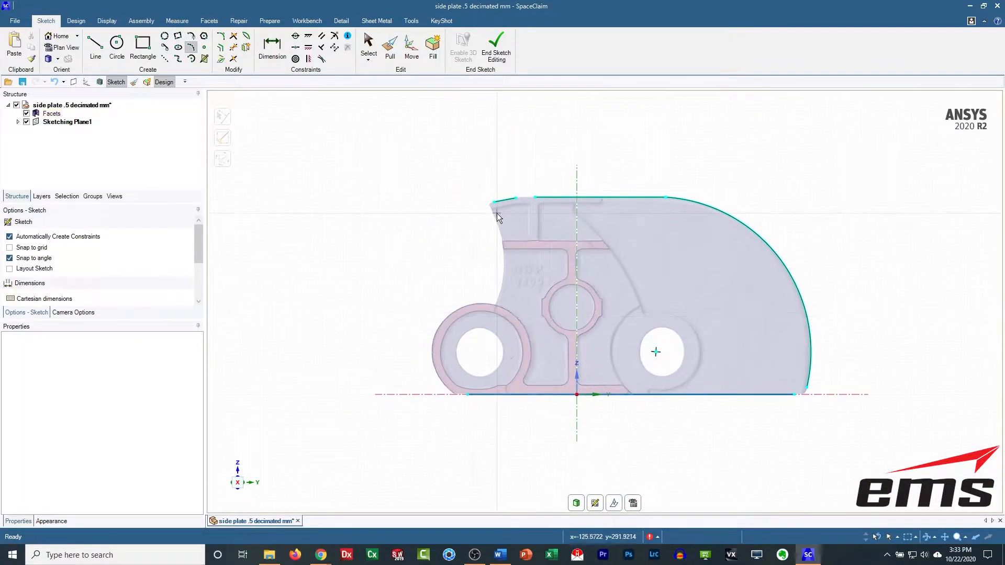
scroll(497, 213, "up", 4)
left_click(488, 200)
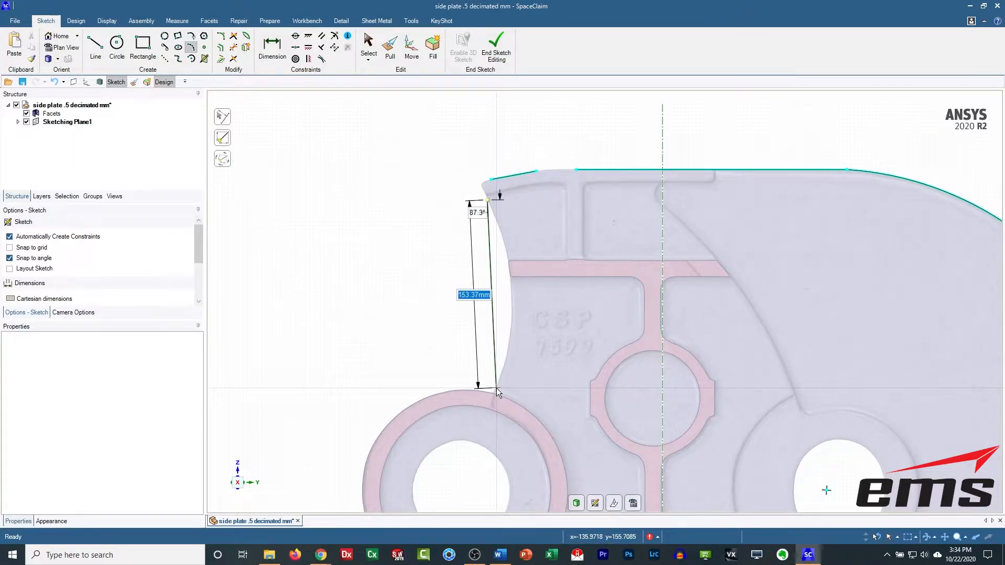
left_click(496, 388)
left_click(509, 325)
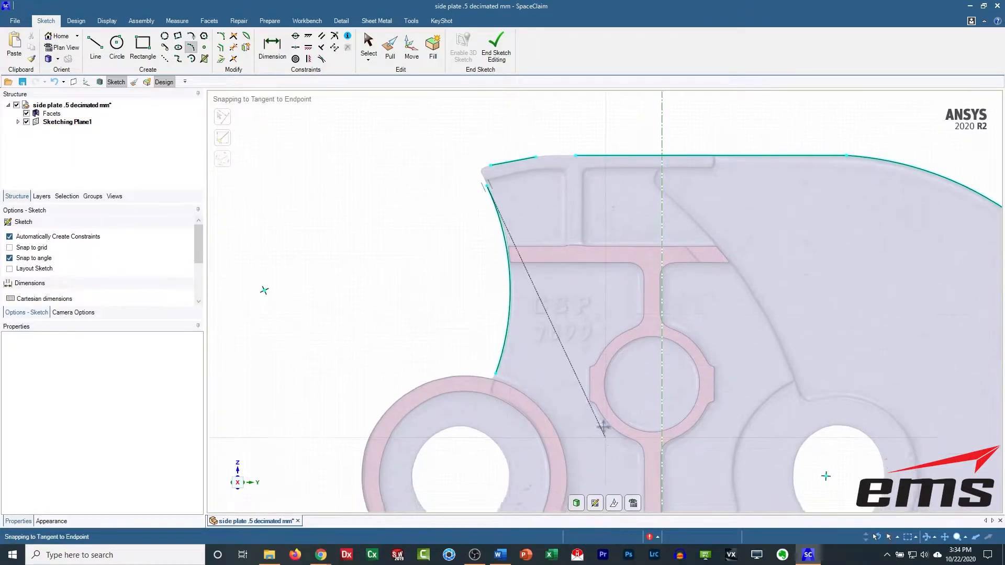
Sketch a three-point arc around the outside of the large ring boss, from near the concave arc's lower end to near the bottom line.
middle_click_drag(600, 433, 644, 269, "shift")
left_click(520, 208)
left_click(440, 392)
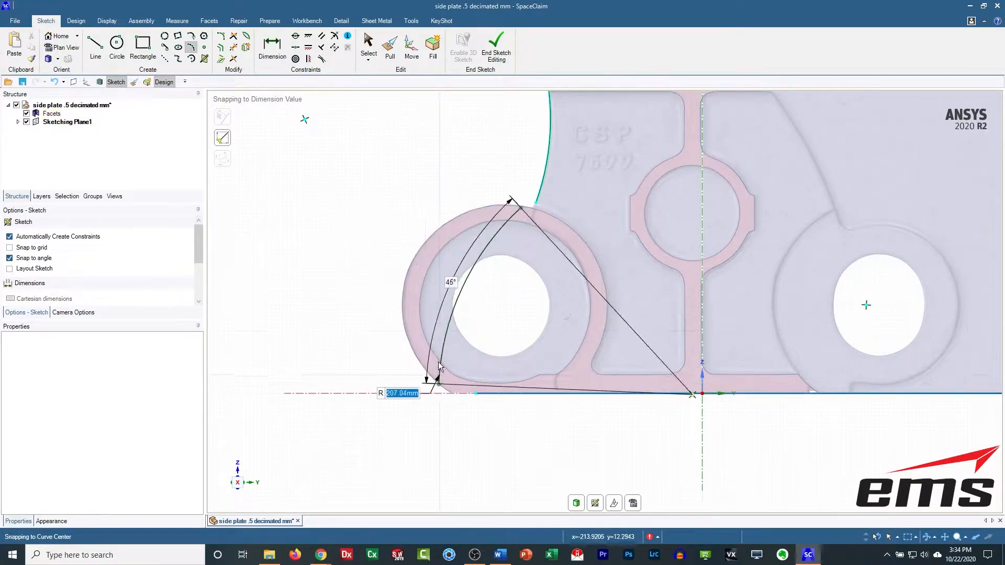
left_click(410, 269)
key("z")
scroll(542, 331, "down", 3)
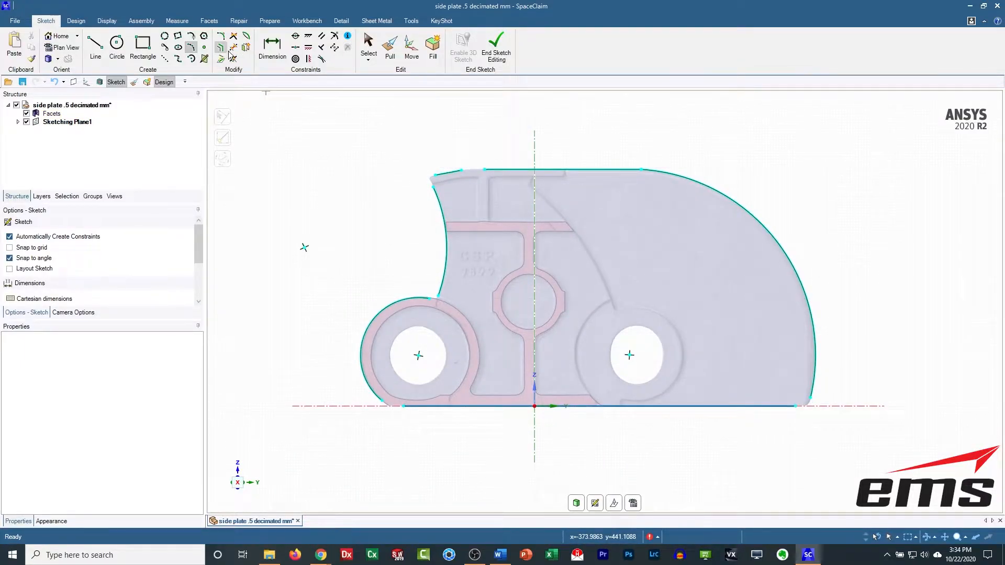
Extend or trim adjoining lines and arcs to meet at corners, closing the gaps in the plate's outer profile.
left_click(239, 37)
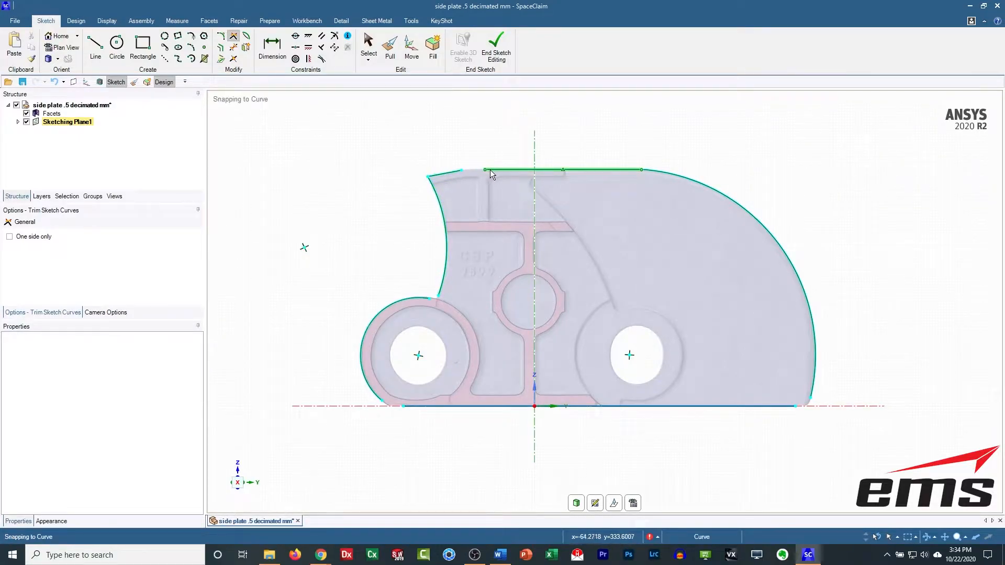
left_click(453, 174)
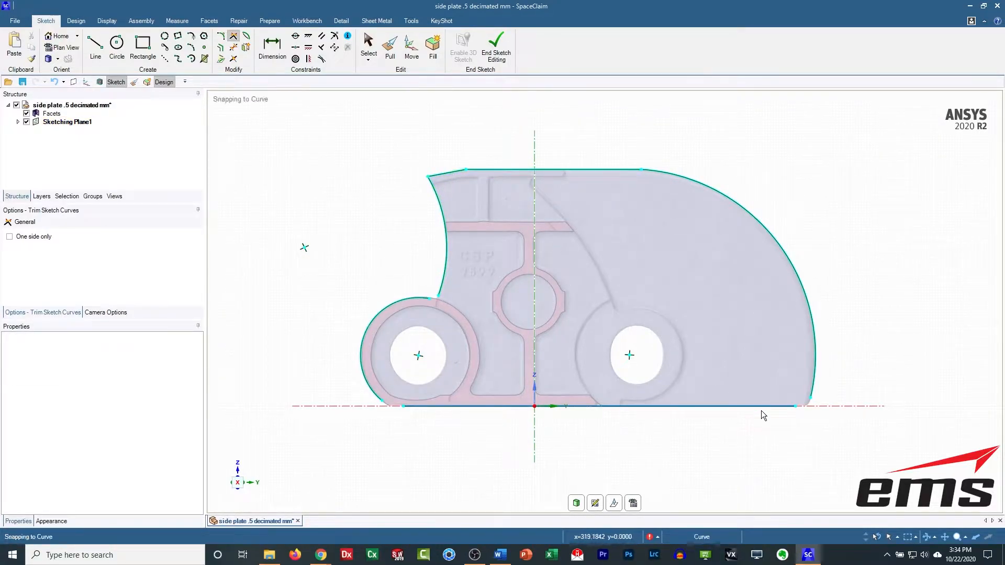
left_click(814, 382)
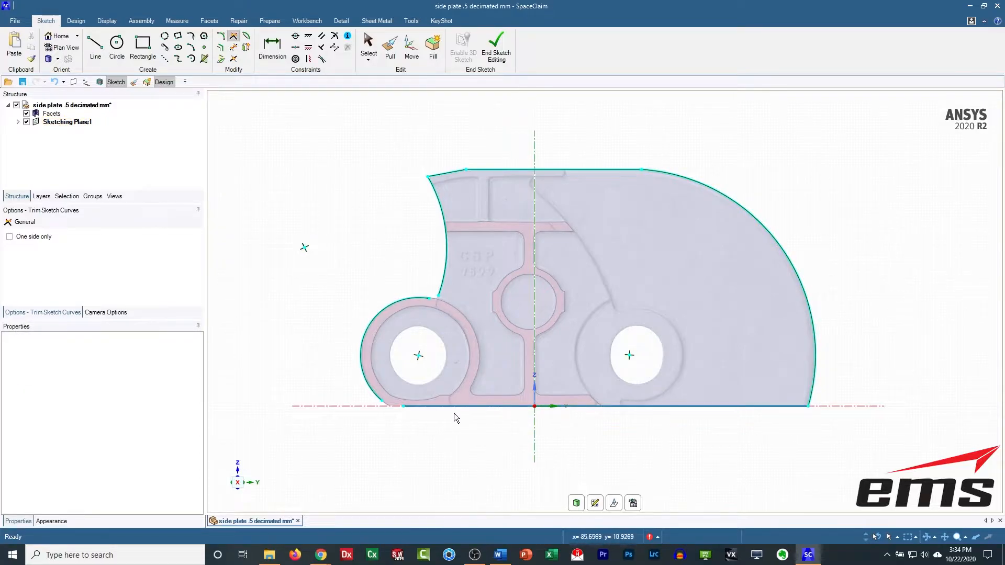
left_click(419, 409)
left_click(374, 389)
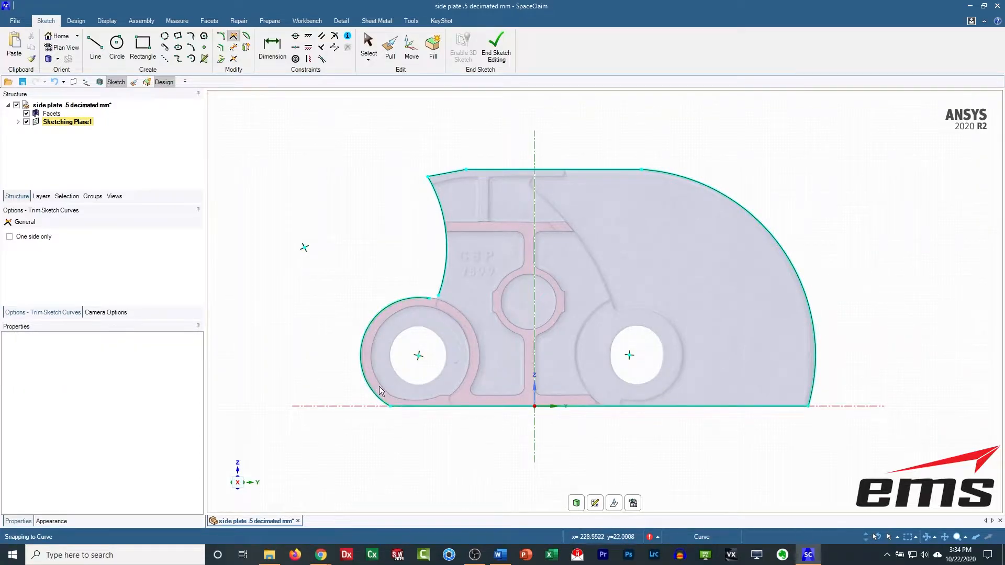
left_click(413, 298)
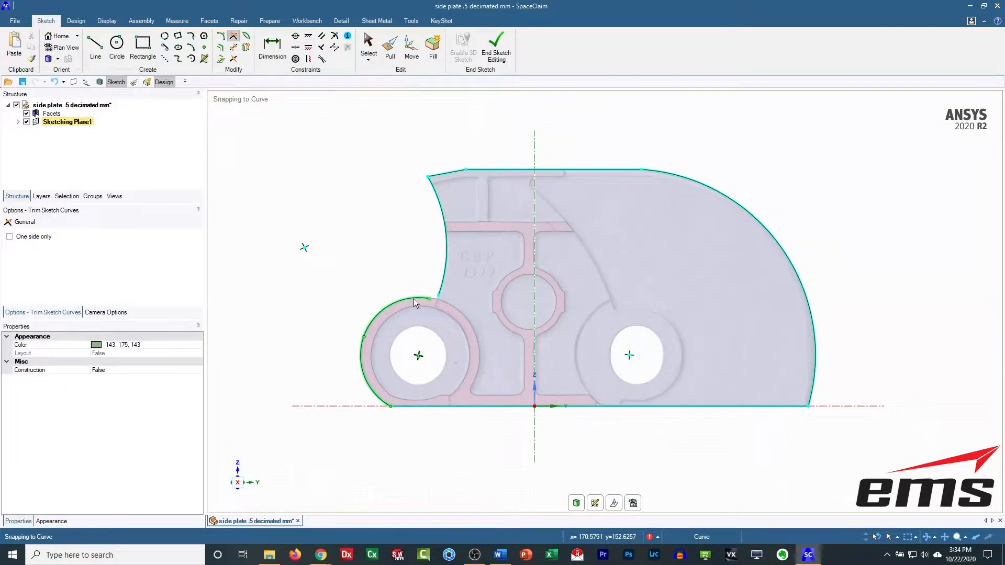
left_click(439, 285)
End the sketch to turn the closed profile into a surface, and check its position against the mesh from the side.
left_click(496, 48)
left_click(573, 443)
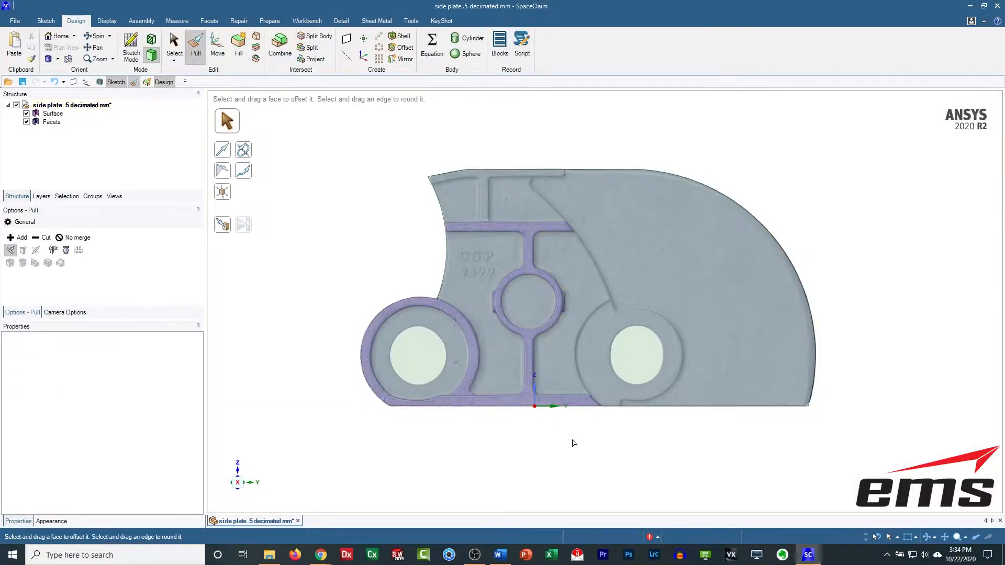
middle_click_drag(574, 443, 554, 361)
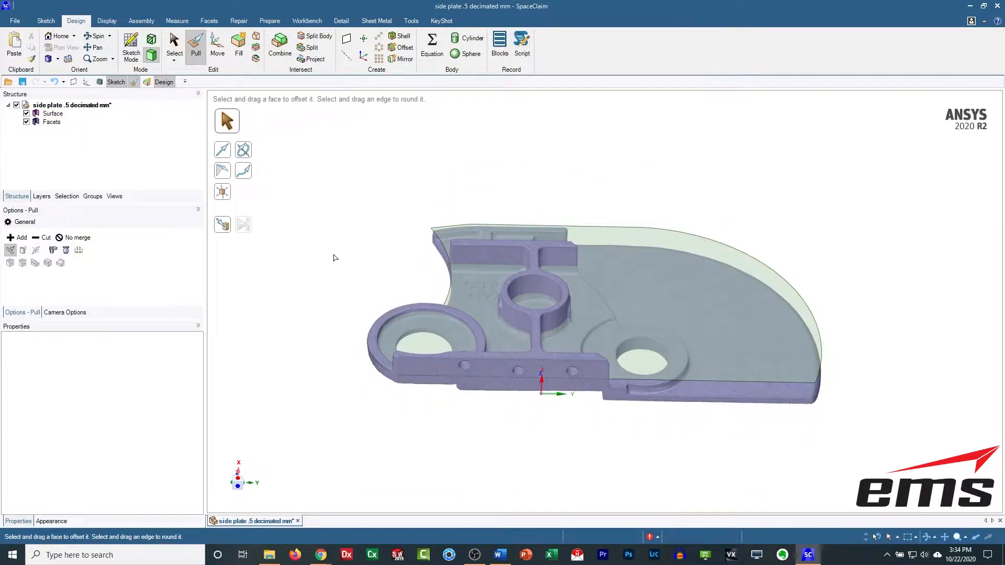
scroll(335, 257, "up", 2)
middle_click_drag(390, 276, 365, 253, "shift")
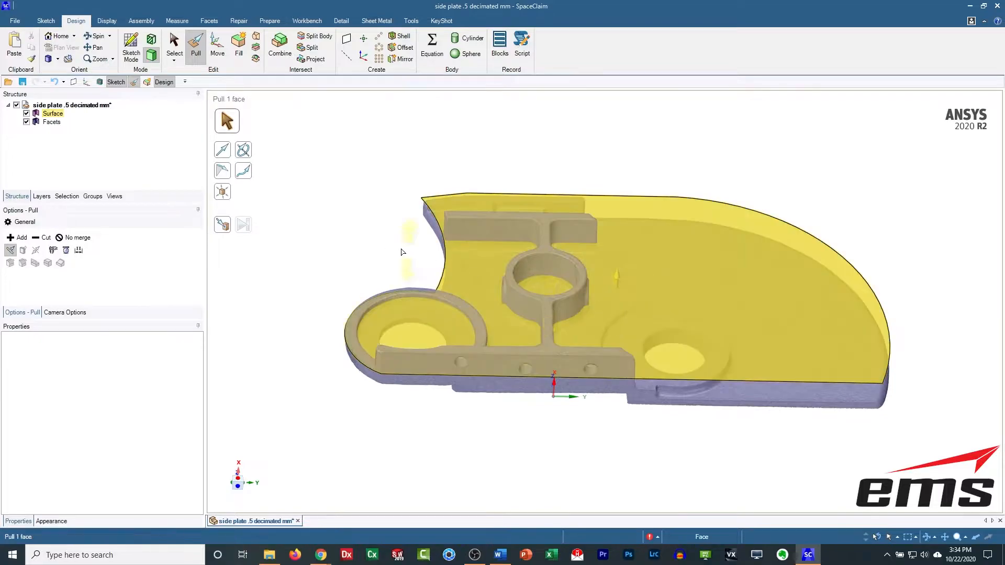
mouse_move(385, 241)
middle_mouse_down()
mouse_move(327, 244)
mouse_move(332, 256)
mouse_move(325, 178)
mouse_move(323, 231)
middle_mouse_up()
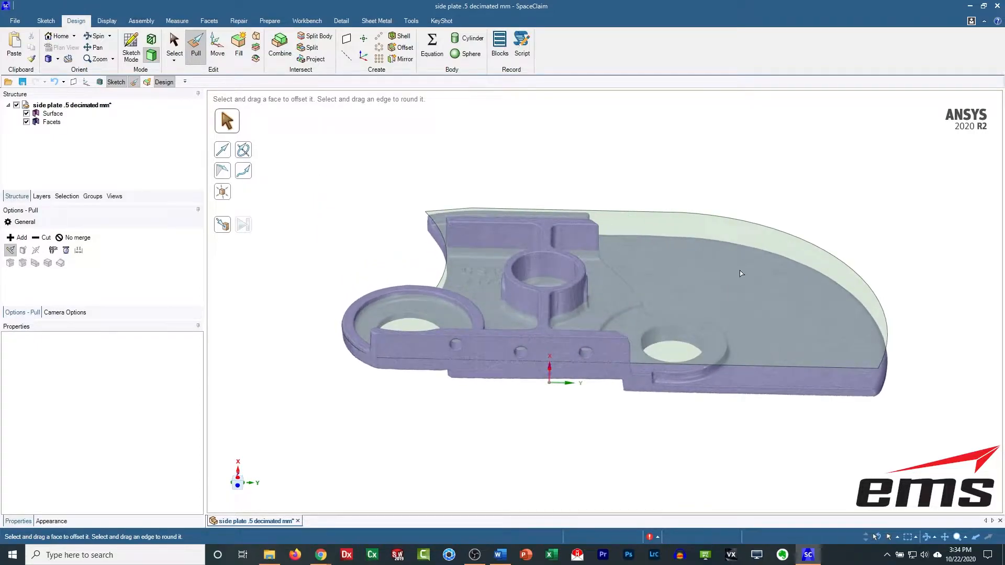
middle_click_drag(337, 196, 329, 126)
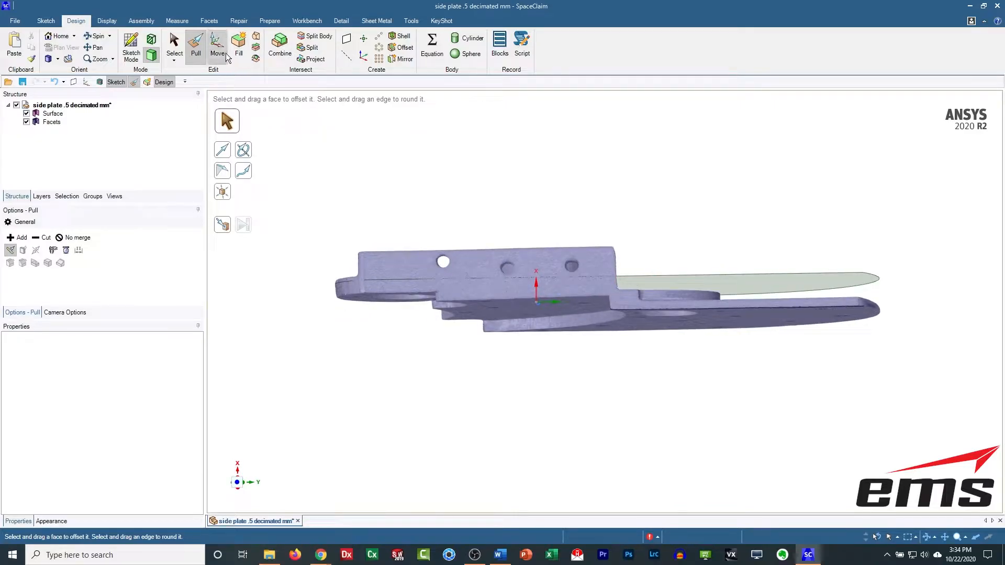
left_click(767, 289)
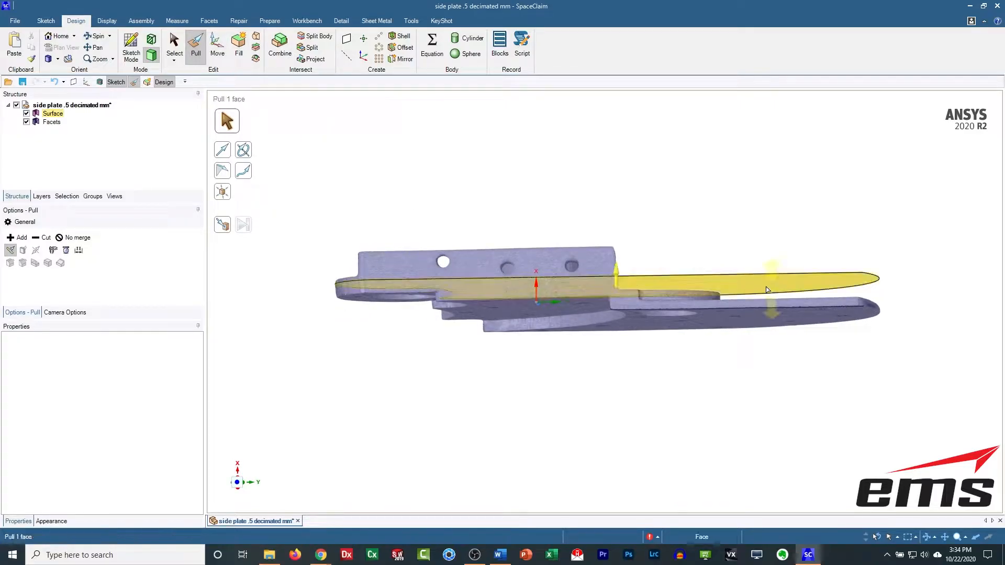
left_click(764, 286)
left_click_drag(678, 273, 642, 326)
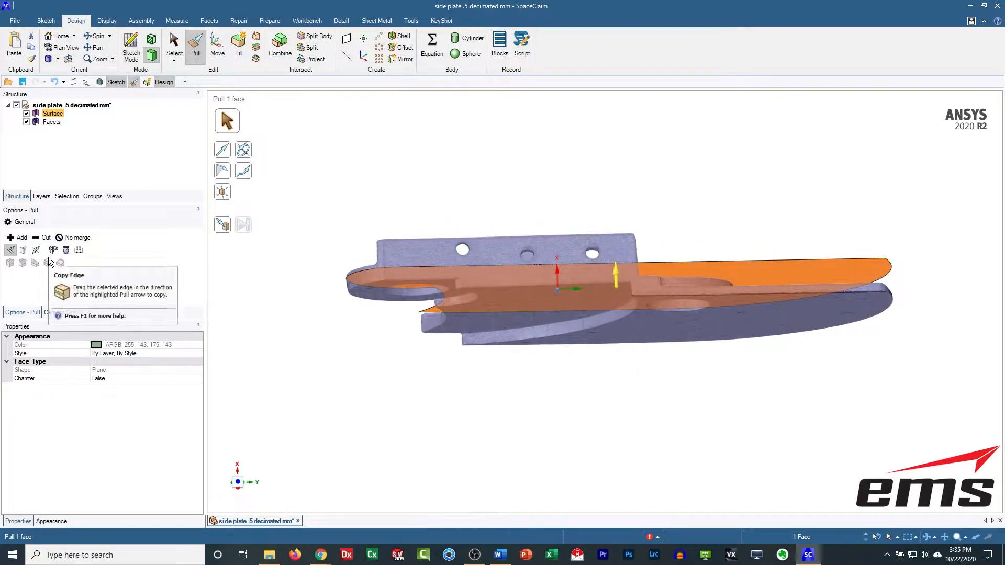
right_click(707, 275)
left_click(674, 244)
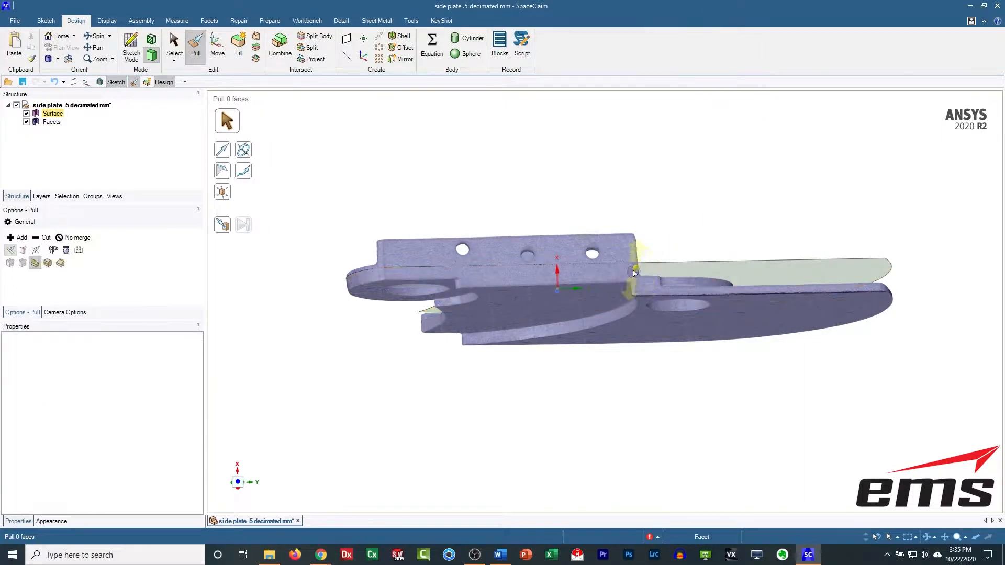
Pull the profile surface up to the underside of the plate mesh, with the selection filter set to Faceted Bodies for picking the reference.
right_click(714, 278)
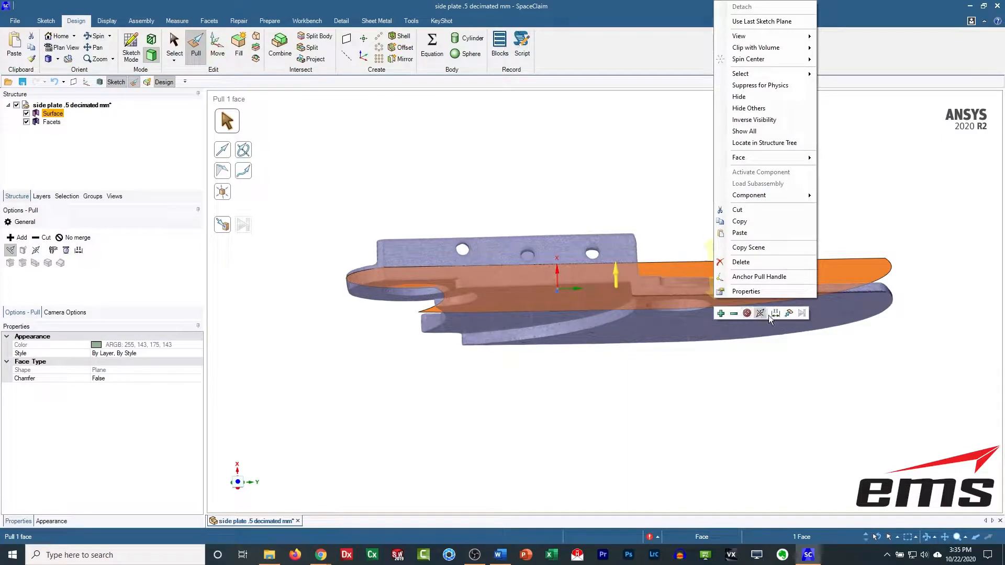
left_click(788, 314)
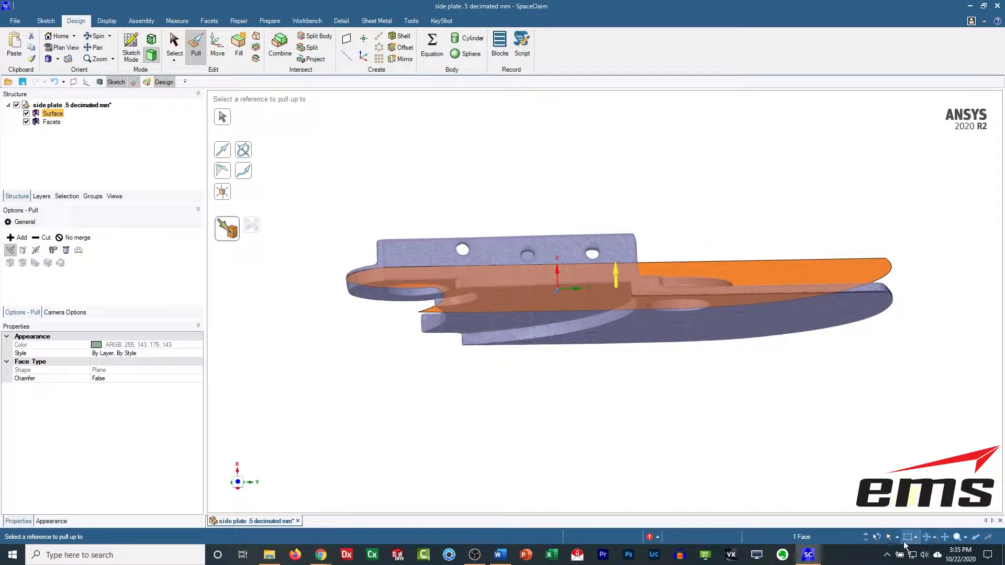
left_click(898, 539)
left_click(904, 447)
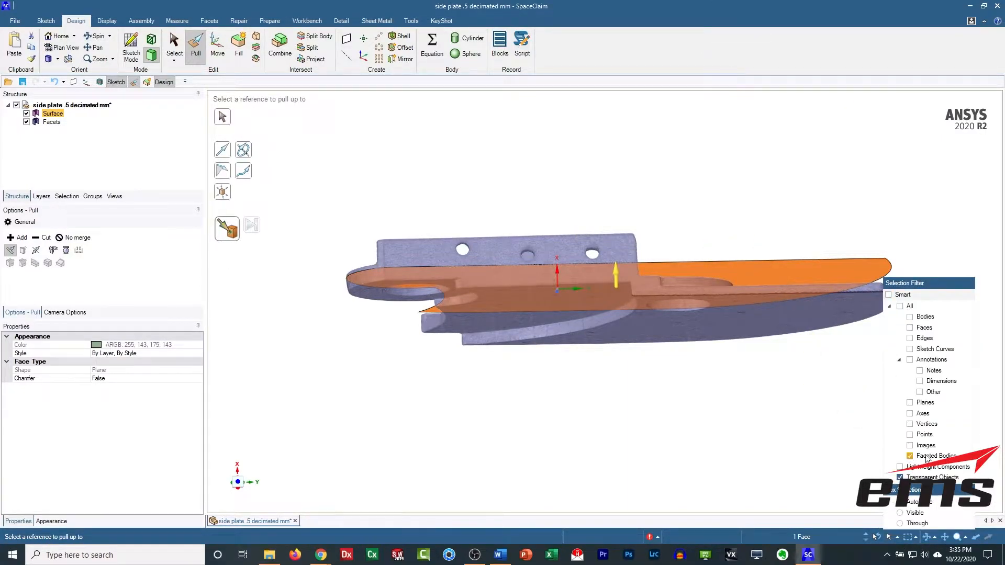
left_click(738, 323)
middle_click_drag(664, 220, 645, 269)
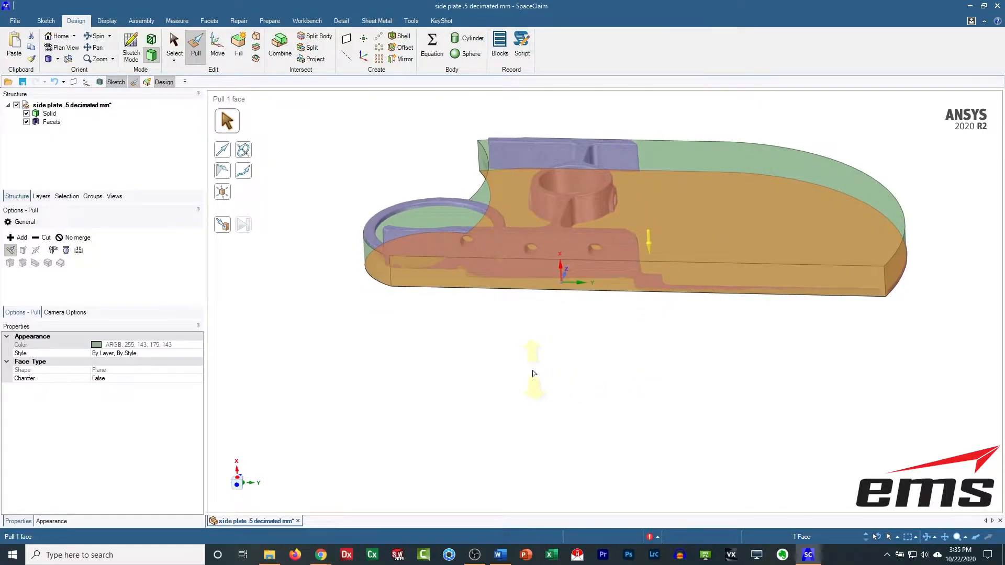
left_click(533, 373)
Compare the extruded solid with the scanned mesh by hiding and showing the solid from several angles.
mouse_move(599, 408)
middle_mouse_down()
mouse_move(578, 406)
mouse_move(573, 451)
middle_mouse_up()
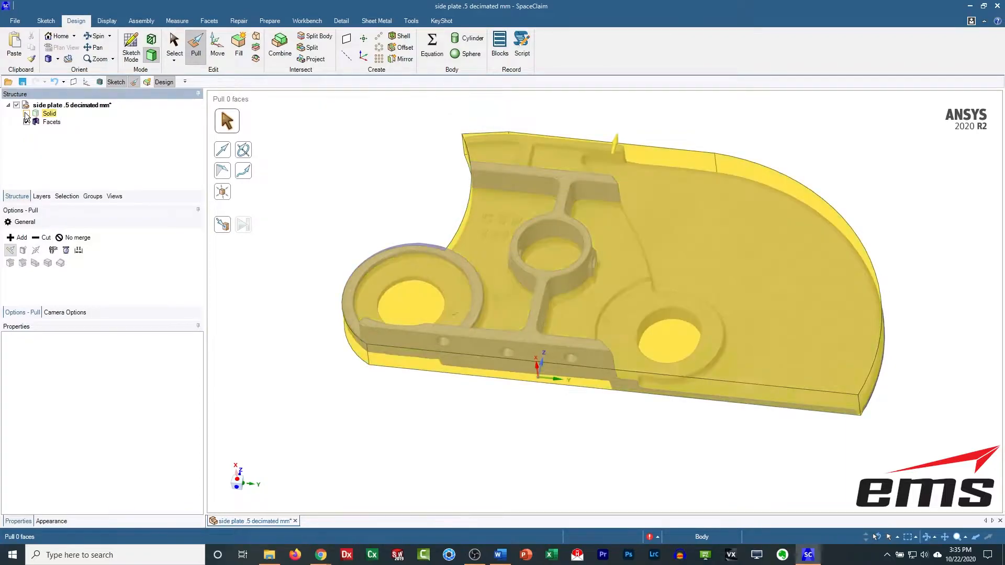
left_click(26, 113)
middle_click_drag(449, 375, 486, 415)
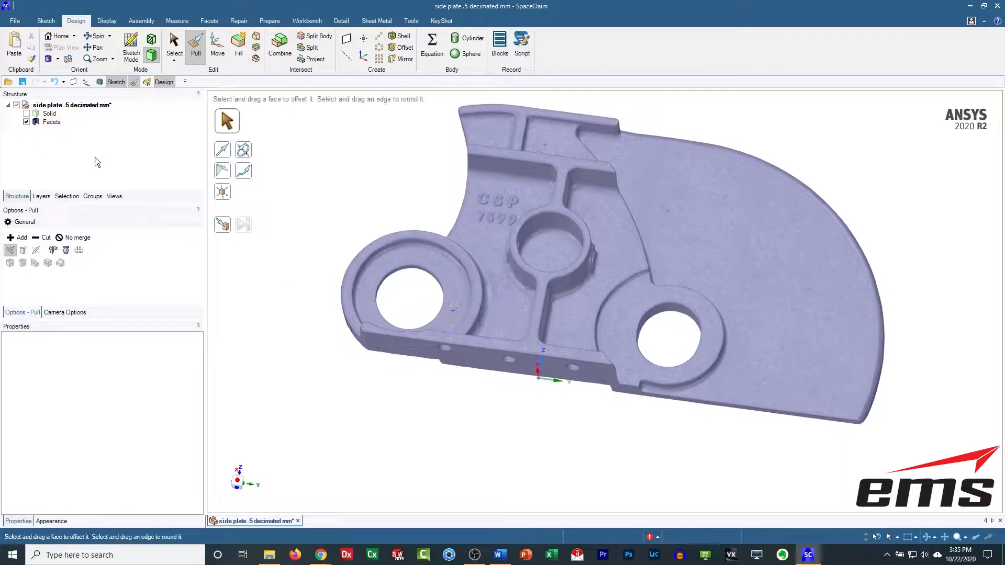
left_click(26, 113)
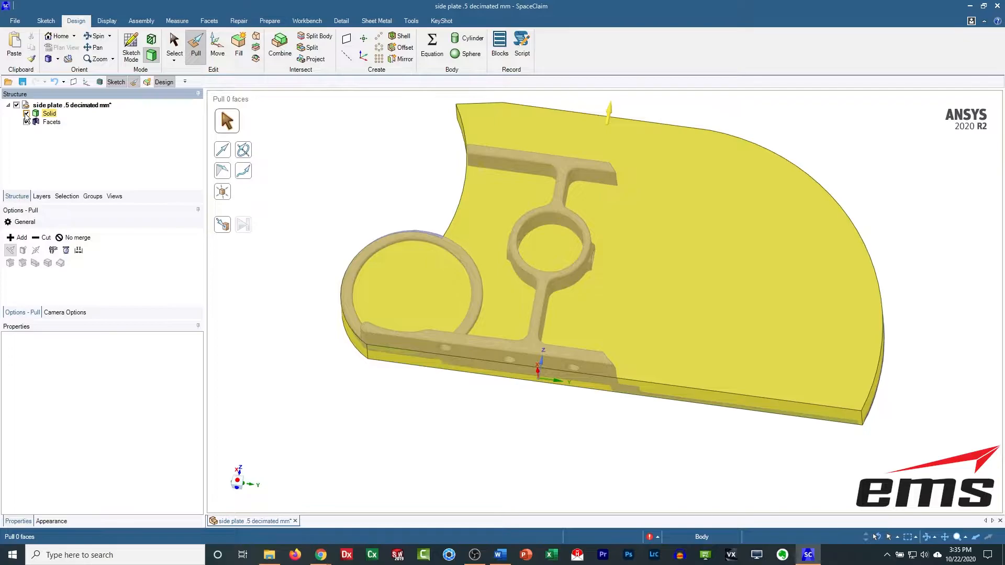
left_click(27, 113)
middle_click_drag(469, 269, 552, 314)
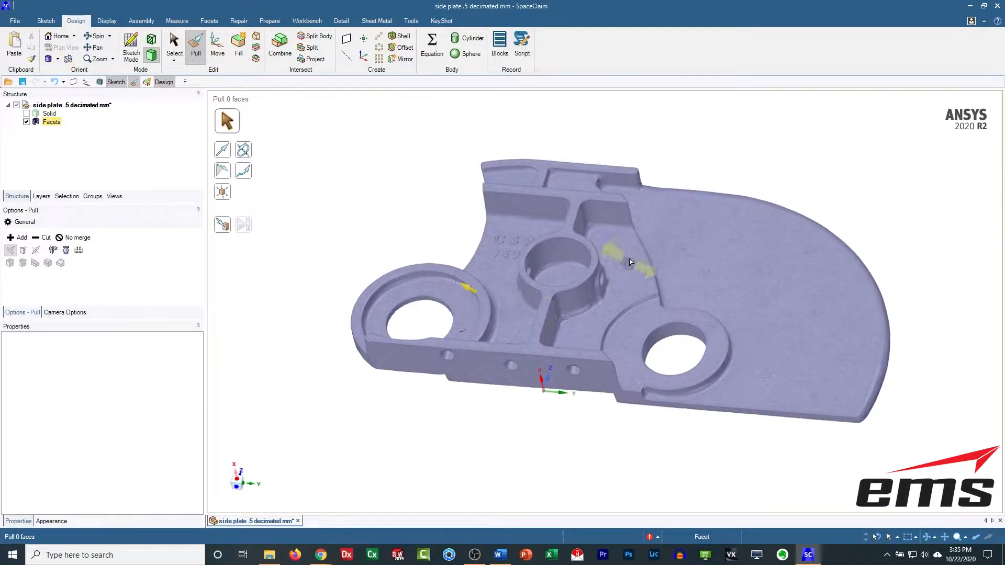
left_click(26, 113)
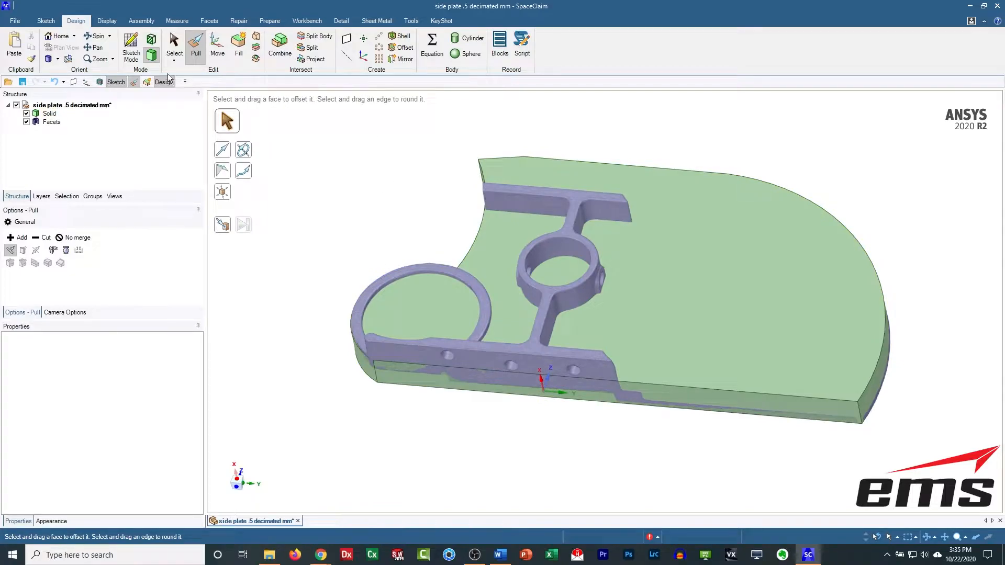
Pull the solid's broad upper face to the mesh's flat plate surface, with the selection filter set to Faceted Bodies for picking the reference.
left_click(697, 296)
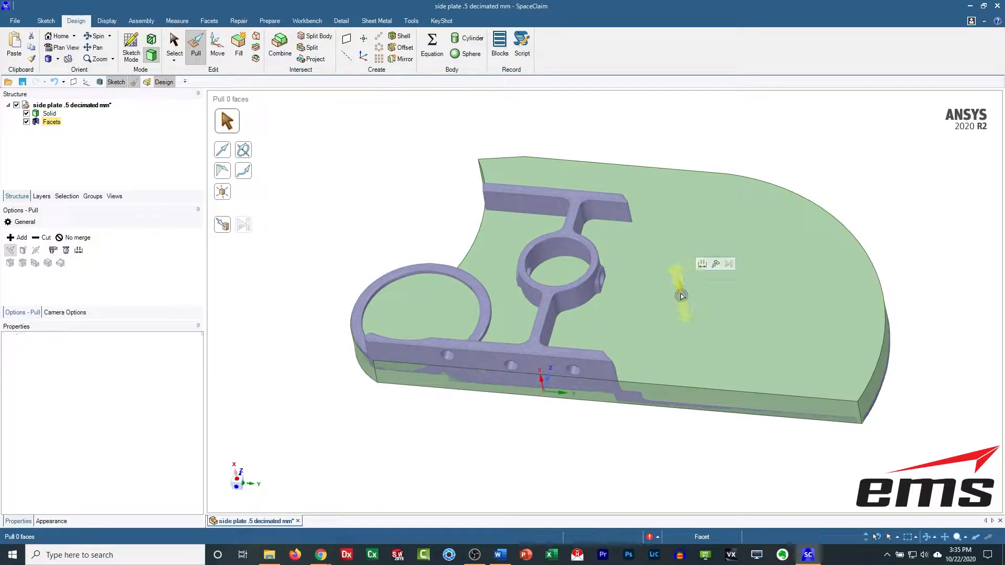
left_click(199, 45)
left_click(659, 260)
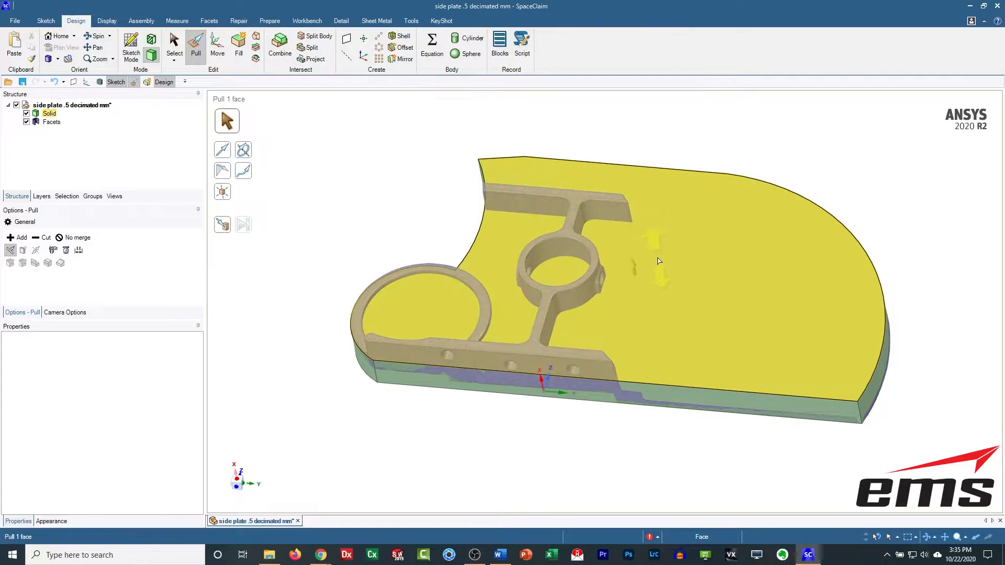
left_click(731, 247)
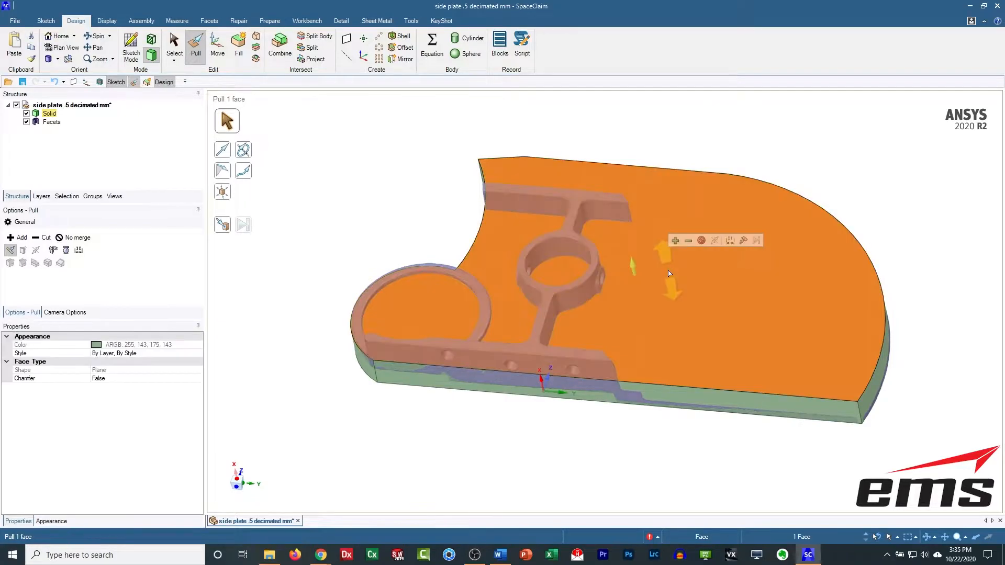
left_click(741, 240)
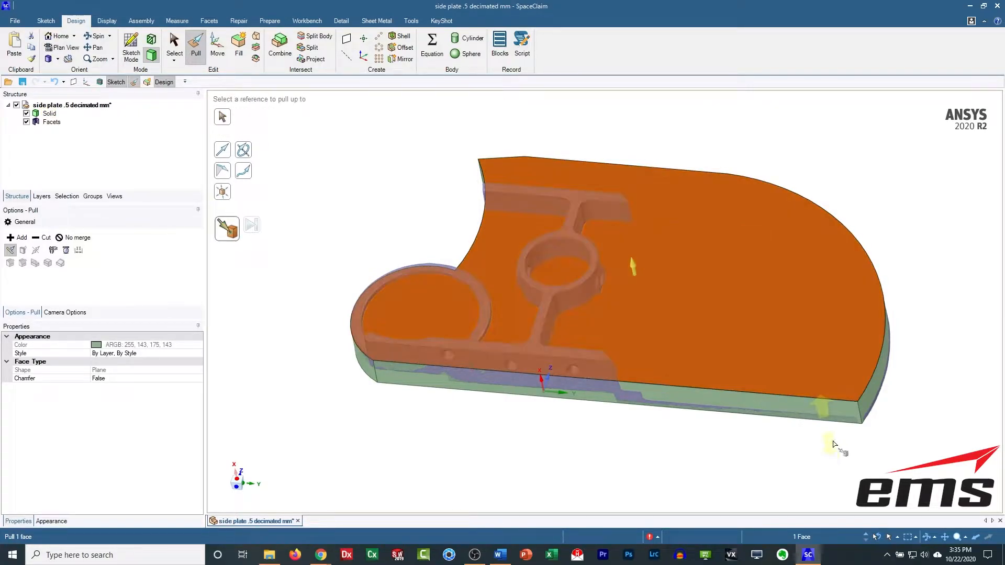
left_click(897, 538)
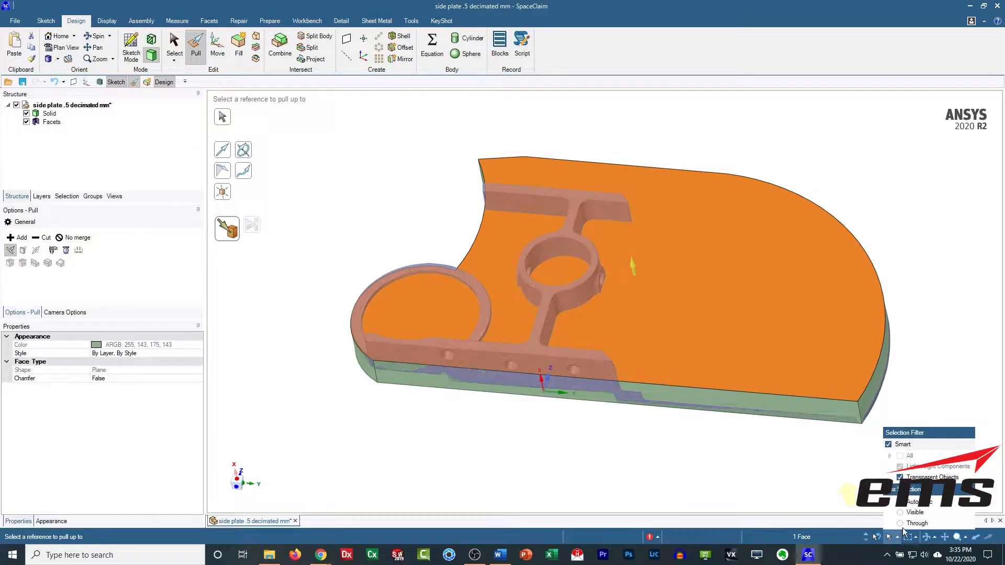
left_click(902, 445)
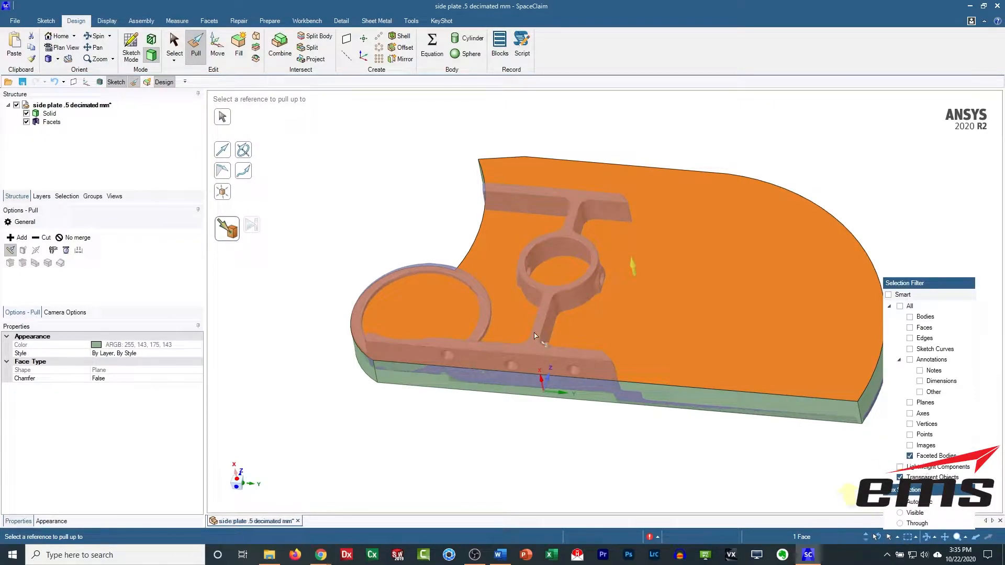
left_click(500, 259)
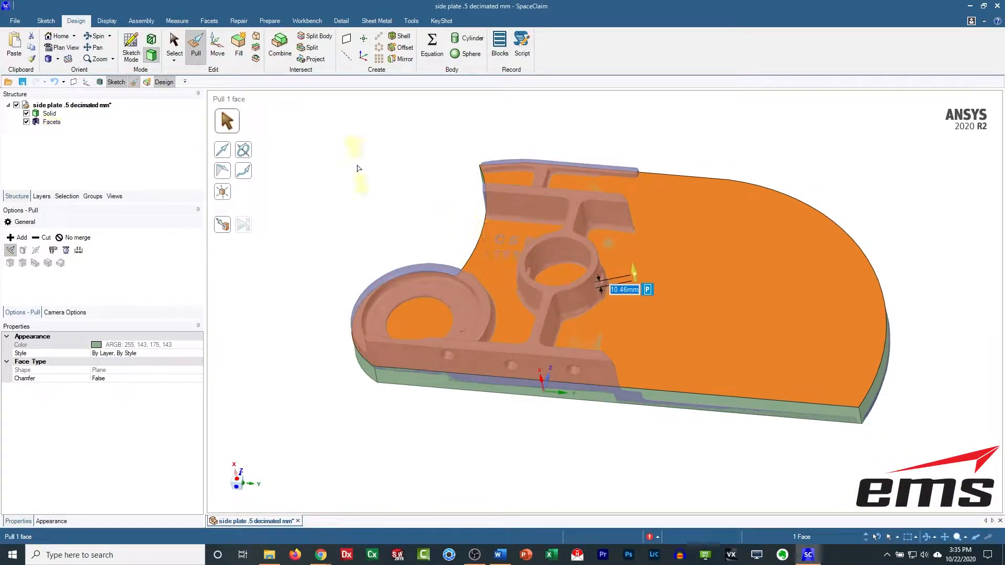
left_click(358, 168)
Examine the mesh from both sides with the solid hidden, including the curved step on its back, and show the solid again.
mouse_move(443, 370)
middle_mouse_down()
mouse_move(516, 459)
mouse_move(543, 400)
mouse_move(541, 440)
mouse_move(518, 482)
mouse_move(534, 518)
mouse_move(632, 525)
mouse_move(516, 467)
mouse_move(519, 485)
mouse_move(524, 464)
middle_mouse_up()
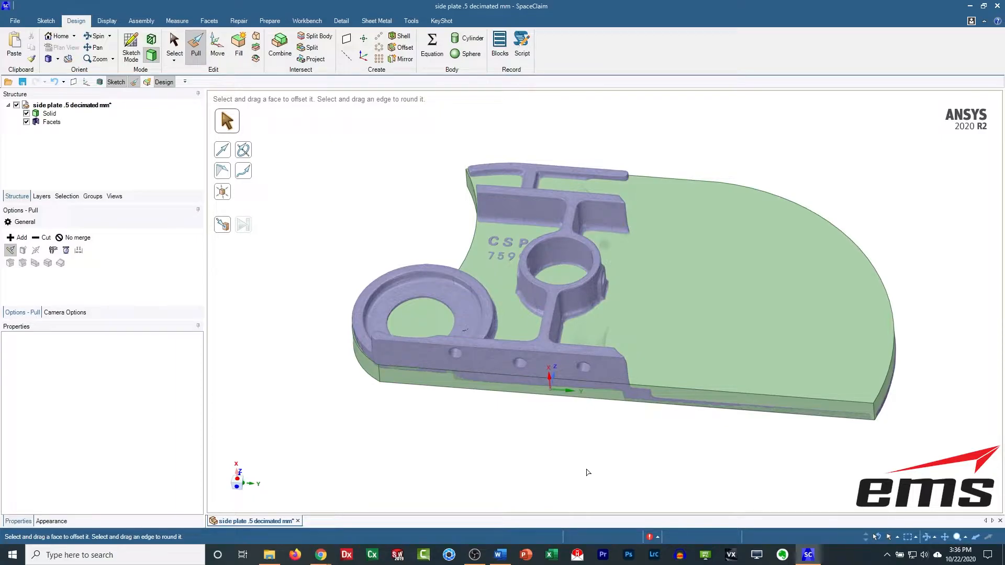
left_click(26, 114)
middle_click_drag(601, 316, 623, 298)
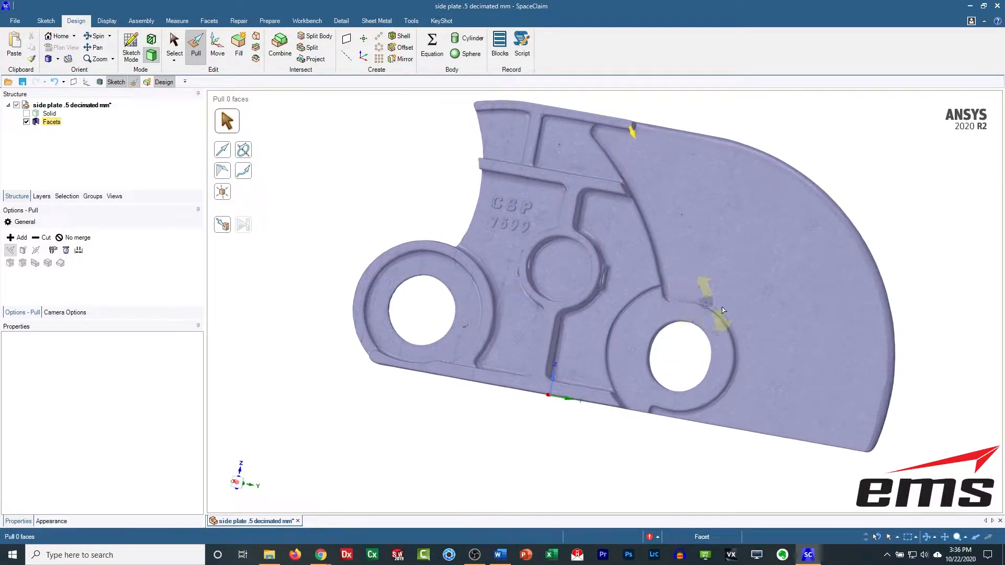
mouse_move(649, 402)
middle_mouse_down()
mouse_move(585, 364)
mouse_move(643, 398)
middle_mouse_up()
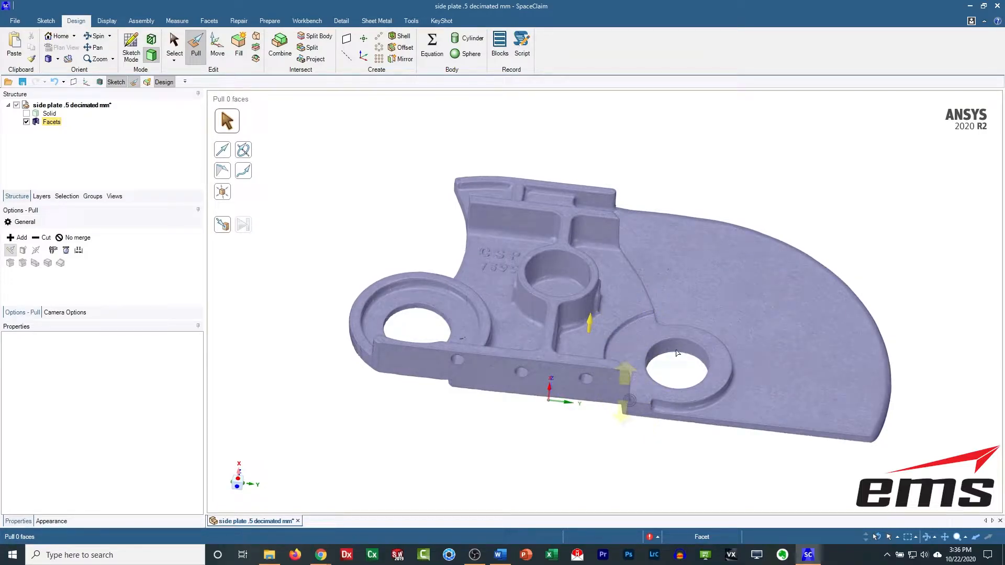
middle_click_drag(647, 268, 621, 284)
middle_click_drag(421, 448, 472, 315)
scroll(477, 316, "up", 3)
scroll(564, 326, "down", 6)
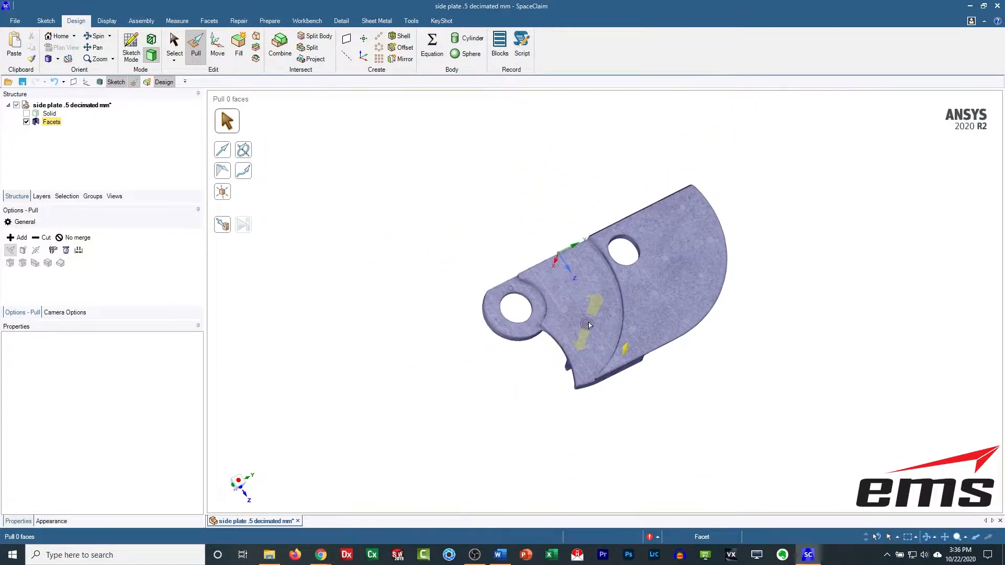
left_click(26, 114)
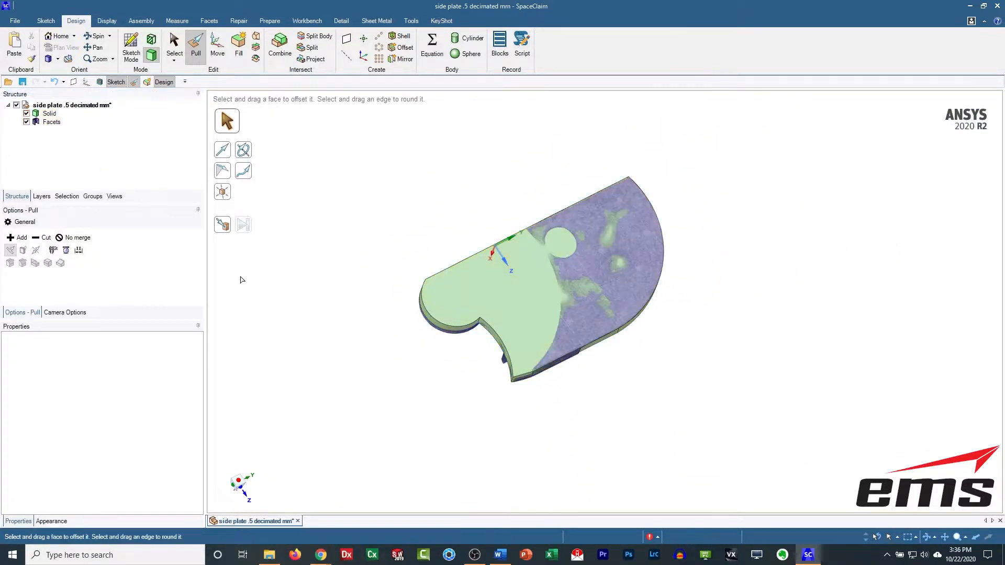
Start a sketch on the solid's back face, hide the solid, and move the sketch plane into the mesh so it reveals the curved step.
left_click(174, 47)
left_click(519, 310)
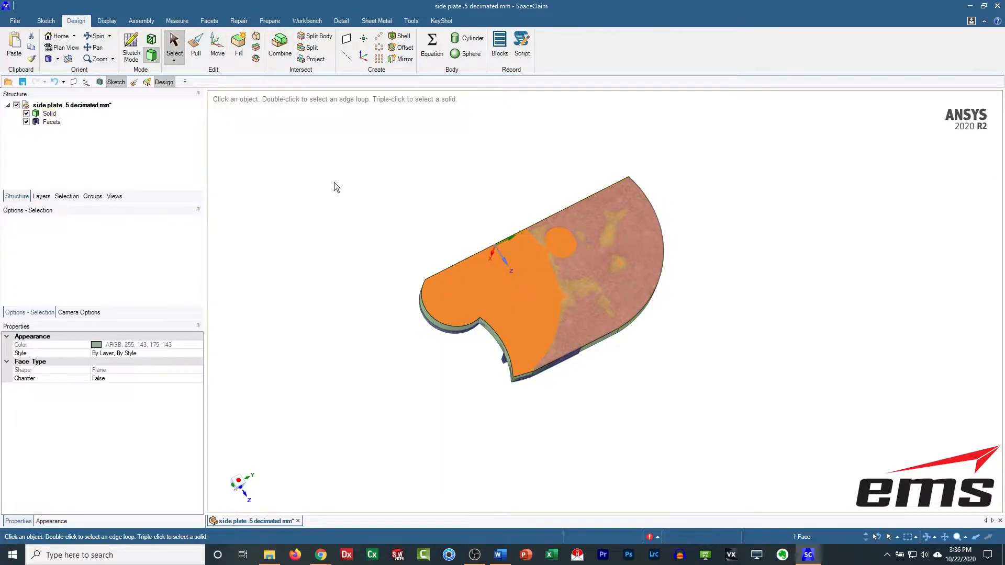
key("k")
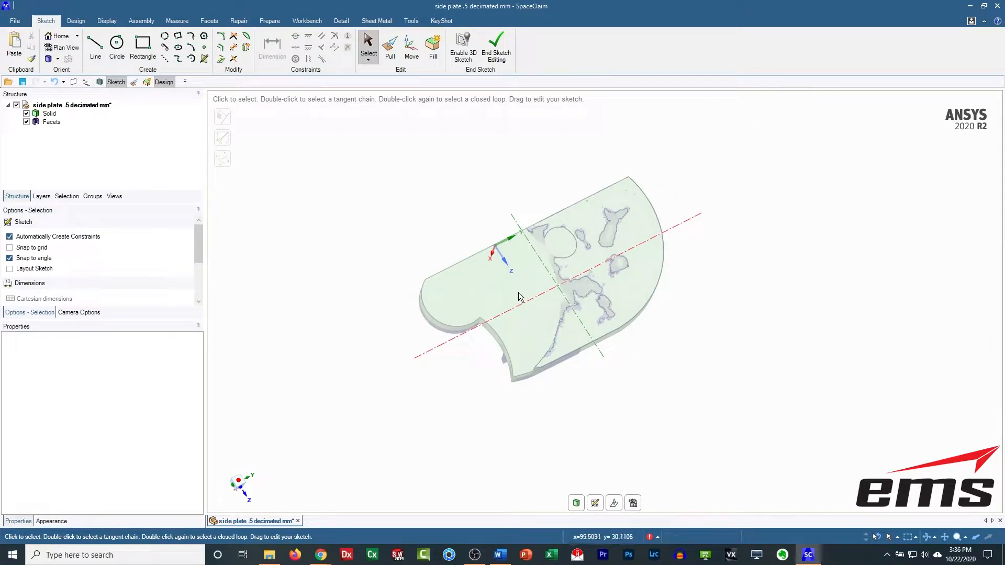
left_click(614, 503)
scroll(595, 388, "up", 3)
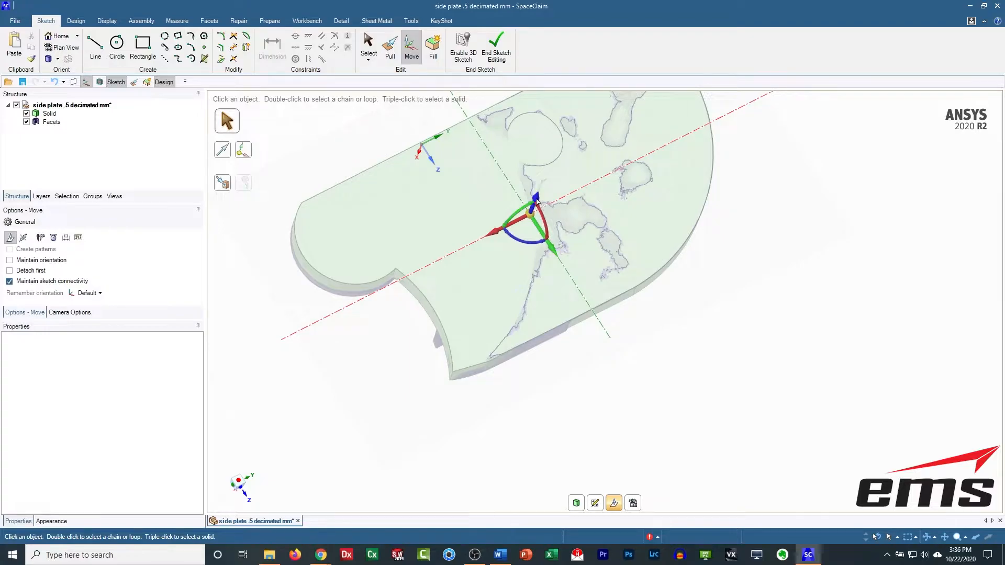
left_click_drag(536, 201, 534, 208)
left_click(26, 114)
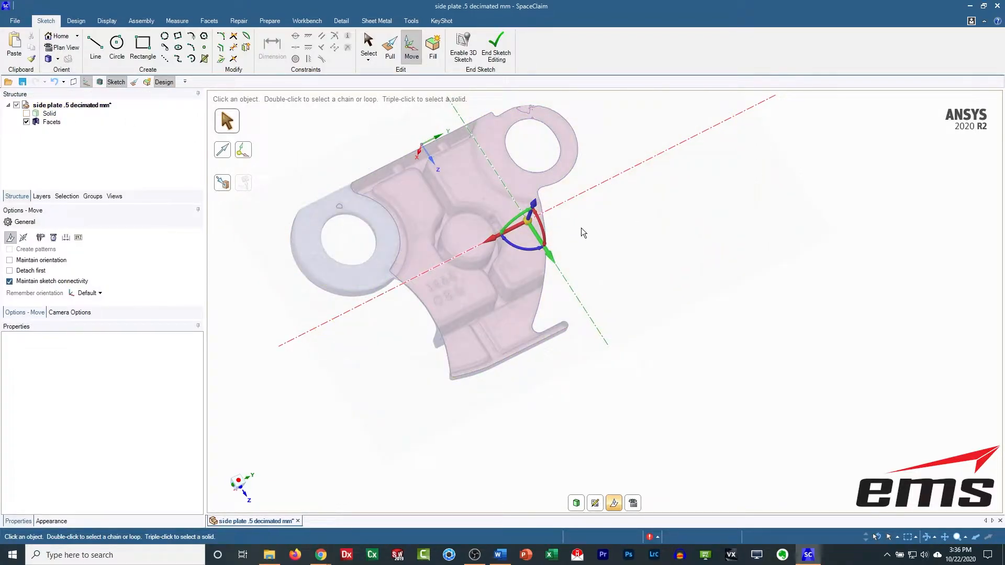
left_click_drag(533, 205, 532, 200)
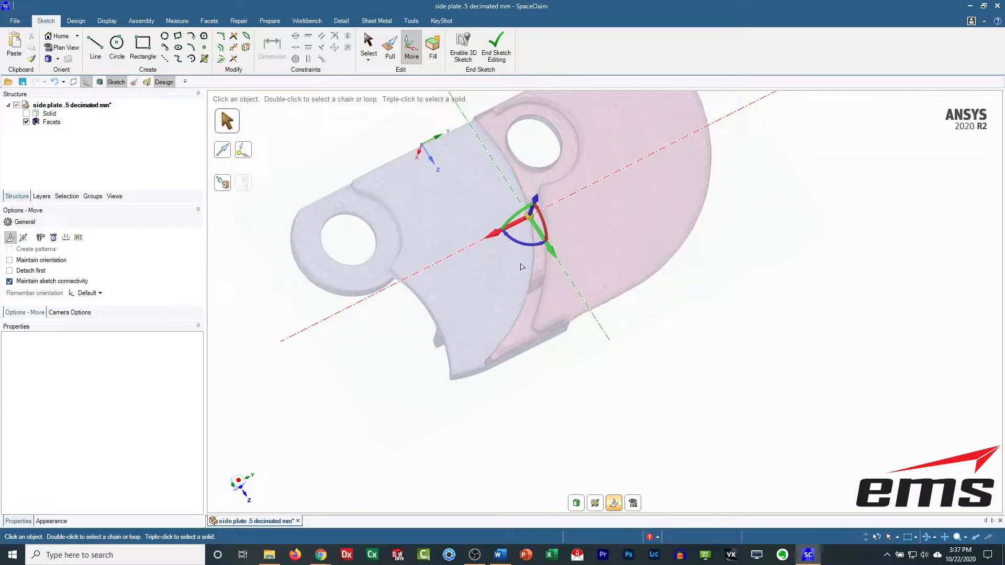
left_click(633, 503)
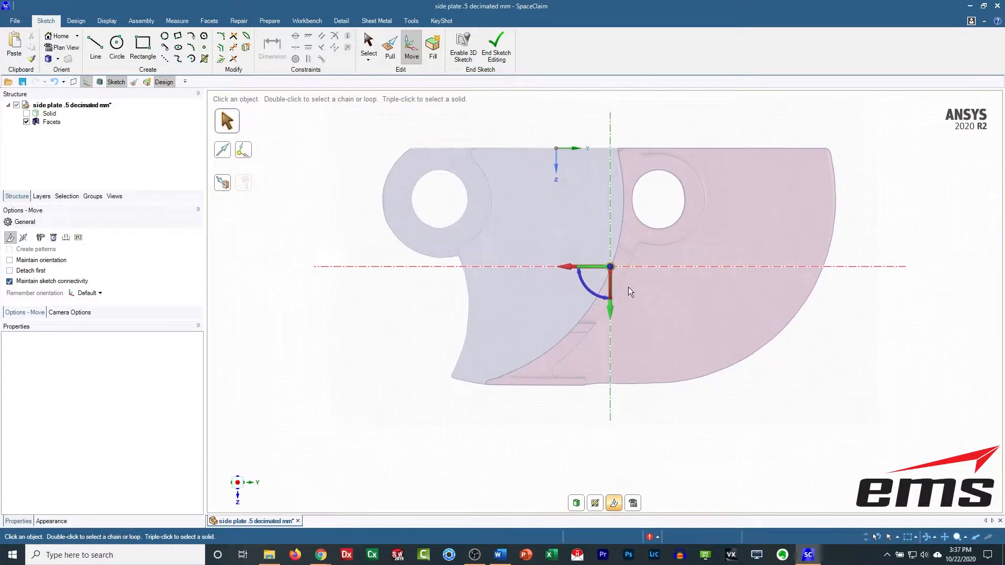
left_click(616, 504)
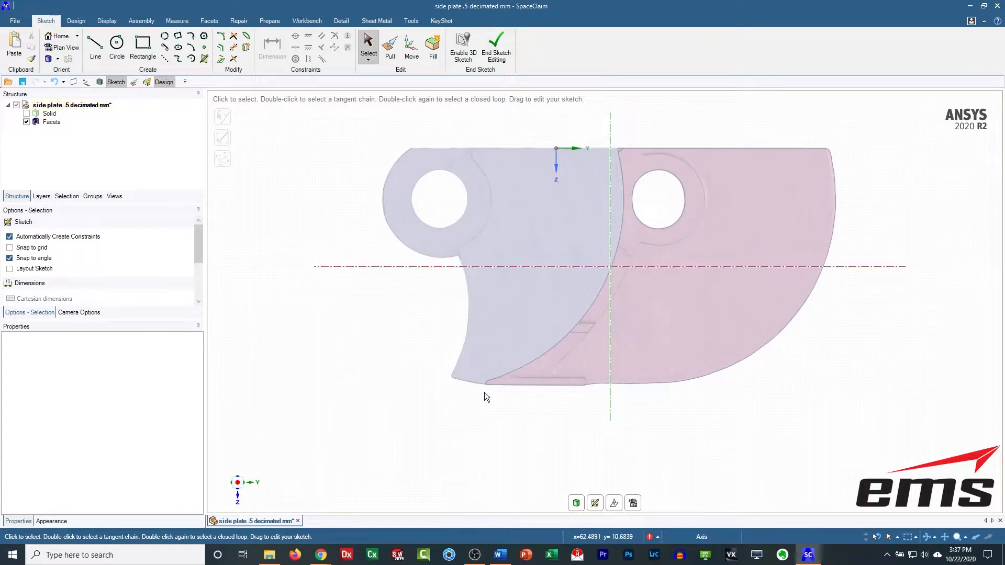
Draw a three-point circle about 531 mm in diameter along the curved step edge on the back of the mesh.
middle_click_drag(558, 227, 541, 245, "shift")
scroll(551, 260, "down", 2)
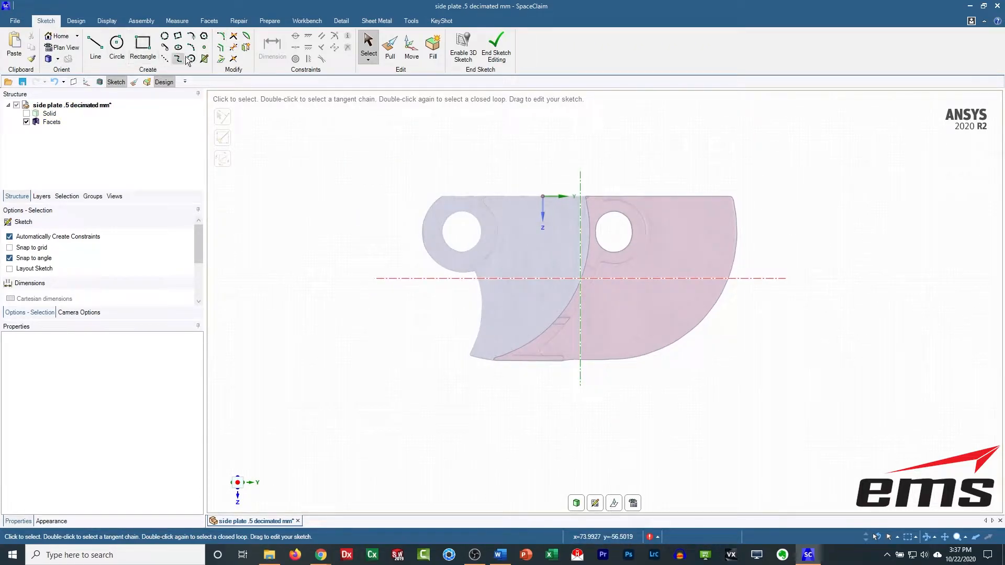
left_click(164, 37)
scroll(578, 214, "up", 3)
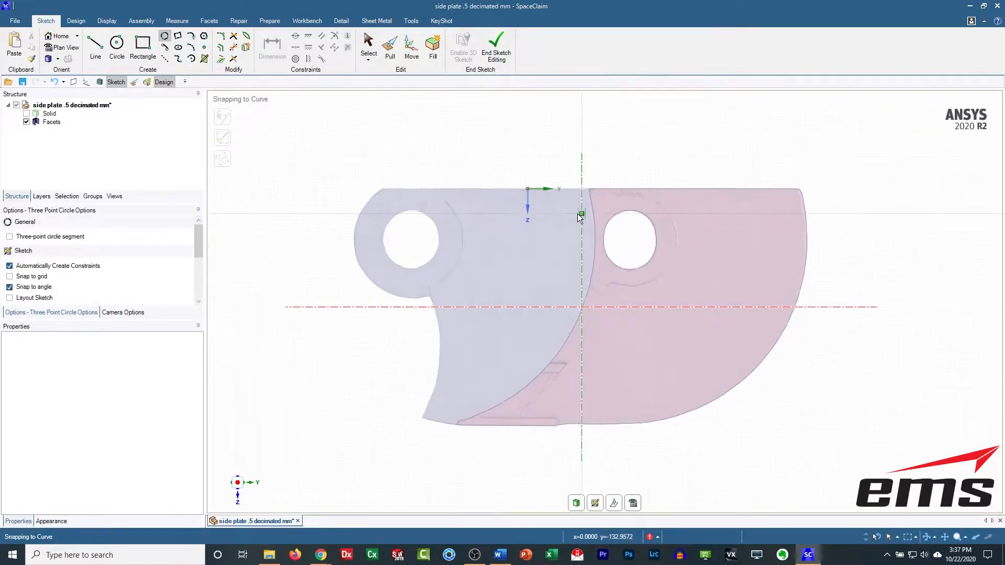
left_click(595, 197)
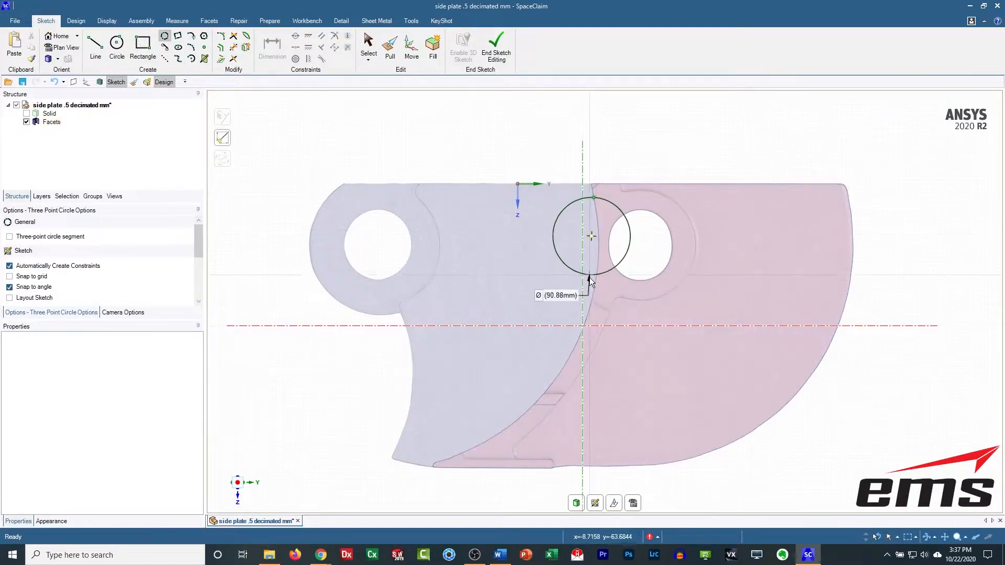
left_click(447, 459)
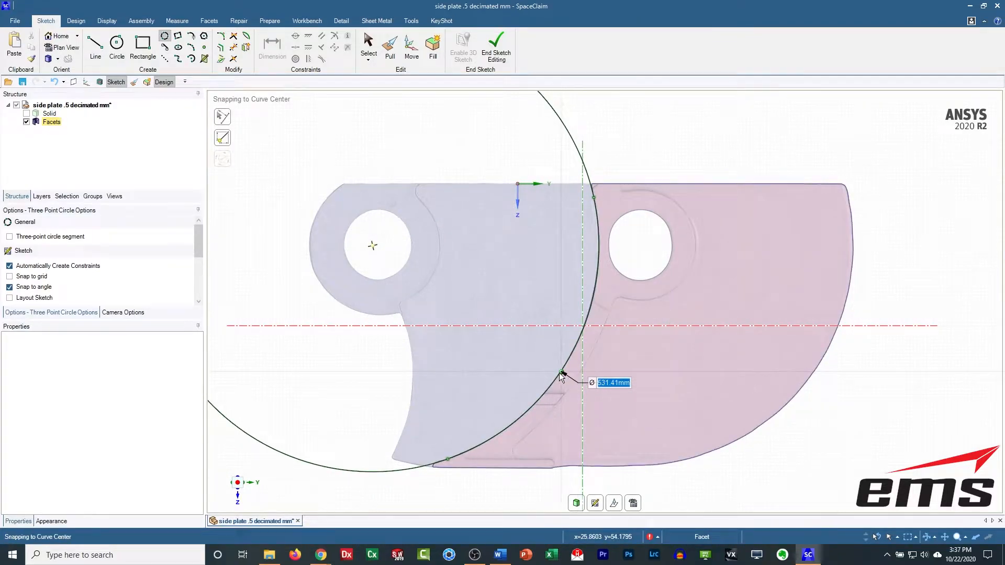
left_click(561, 374)
left_click(632, 504)
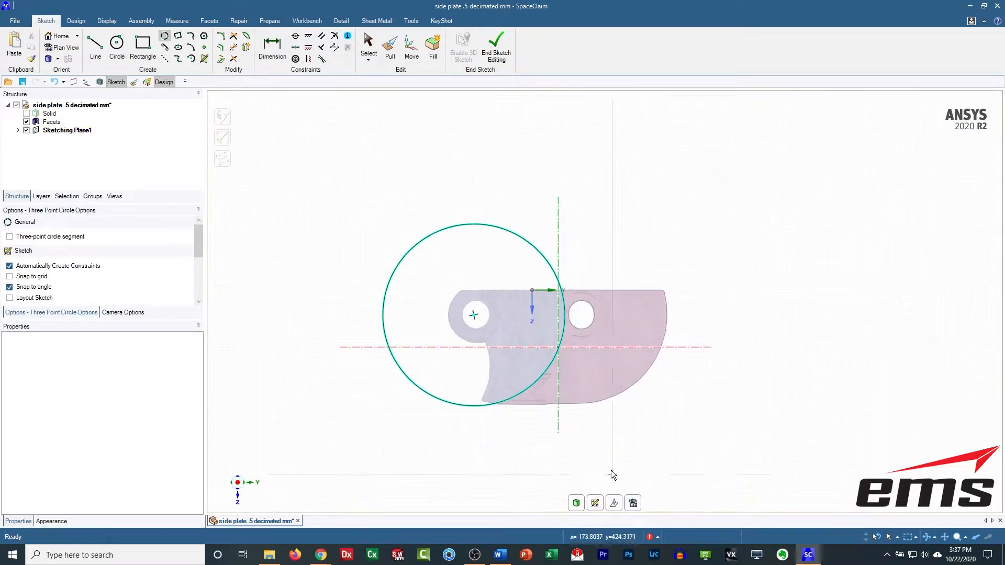
End the sketch and pull the circular surface outward with the Cut option to recess the solid's back inside the curved step.
left_click(498, 49)
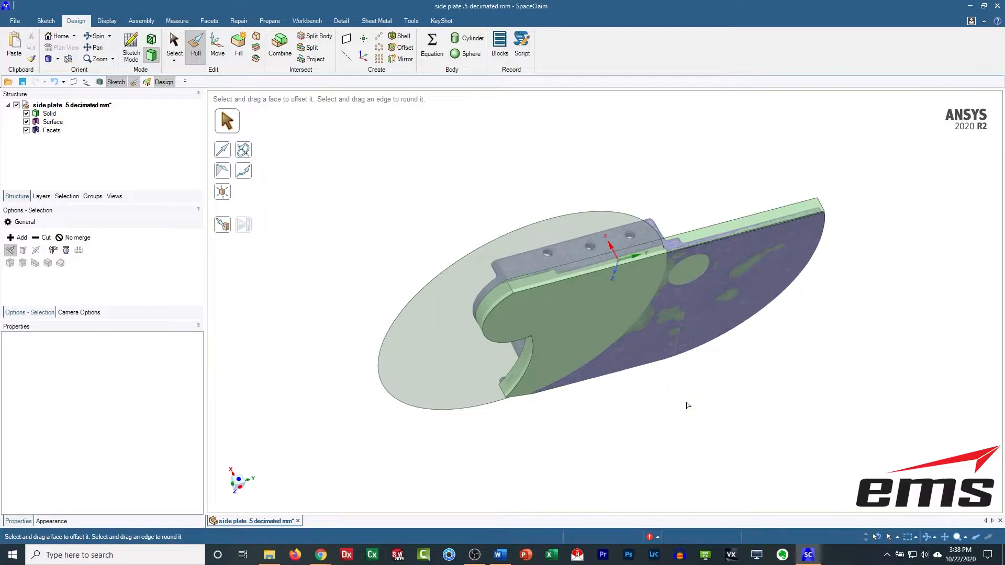
key("s")
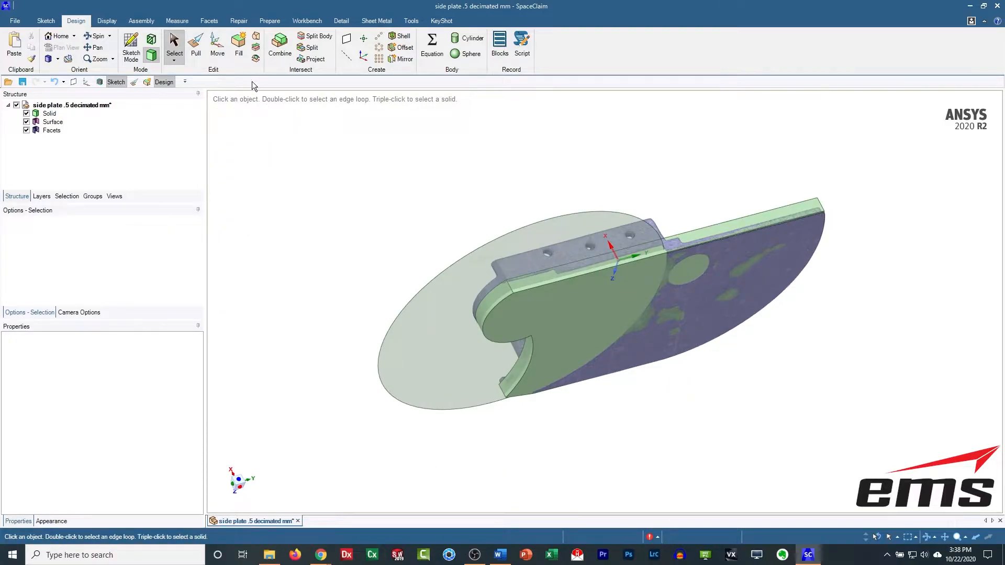
left_click(196, 52)
left_click(455, 290)
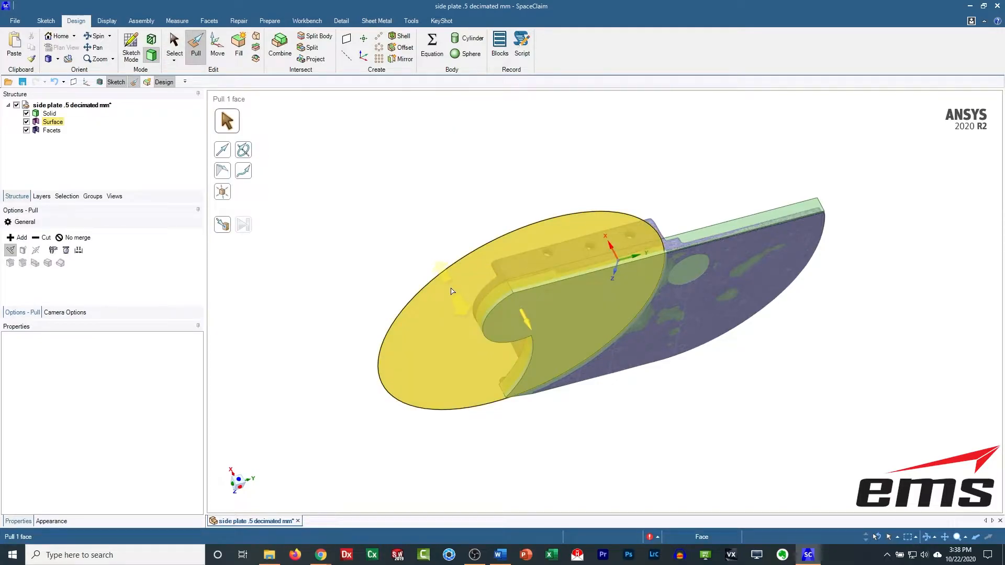
left_click(452, 291)
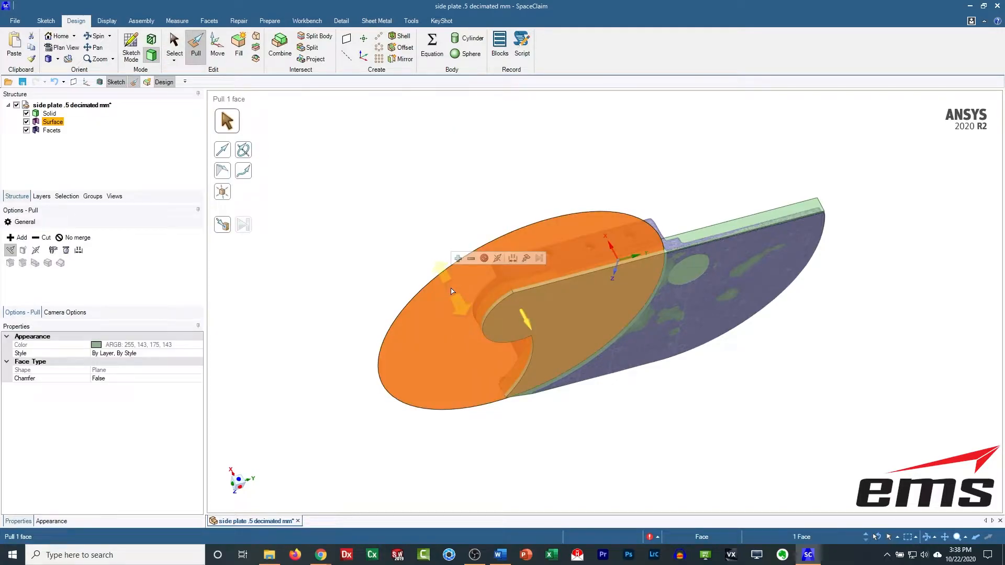
left_click(471, 259)
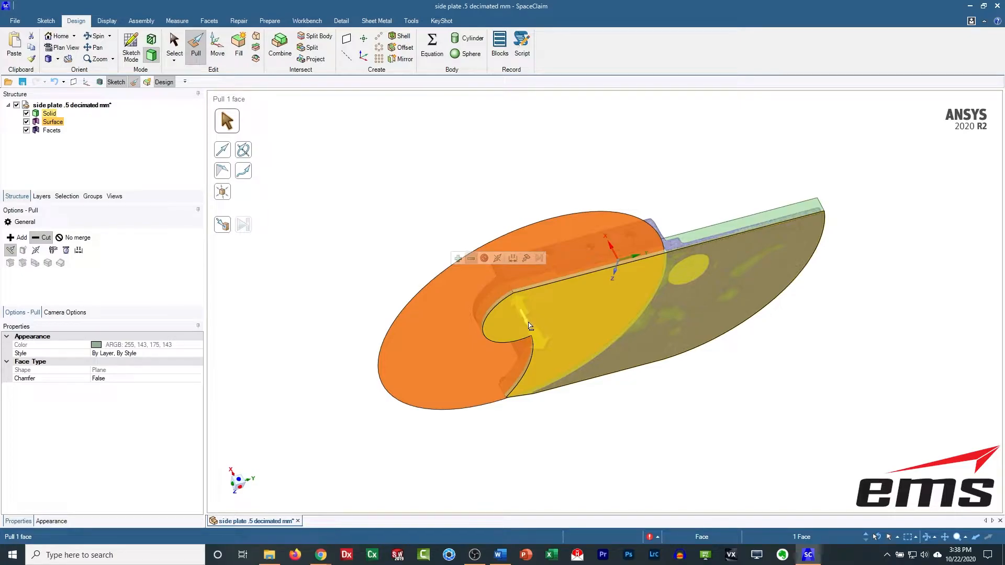
left_click_drag(529, 325, 572, 398)
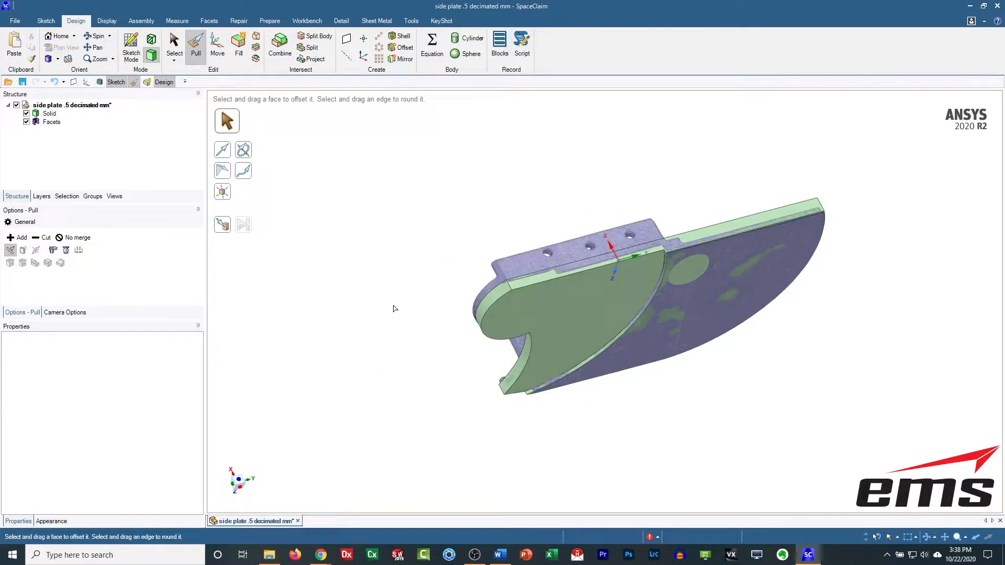
Inspect the recessed area and its curved step on the solid from several angles, with the facets hidden and shown.
middle_click_drag(380, 216, 427, 229)
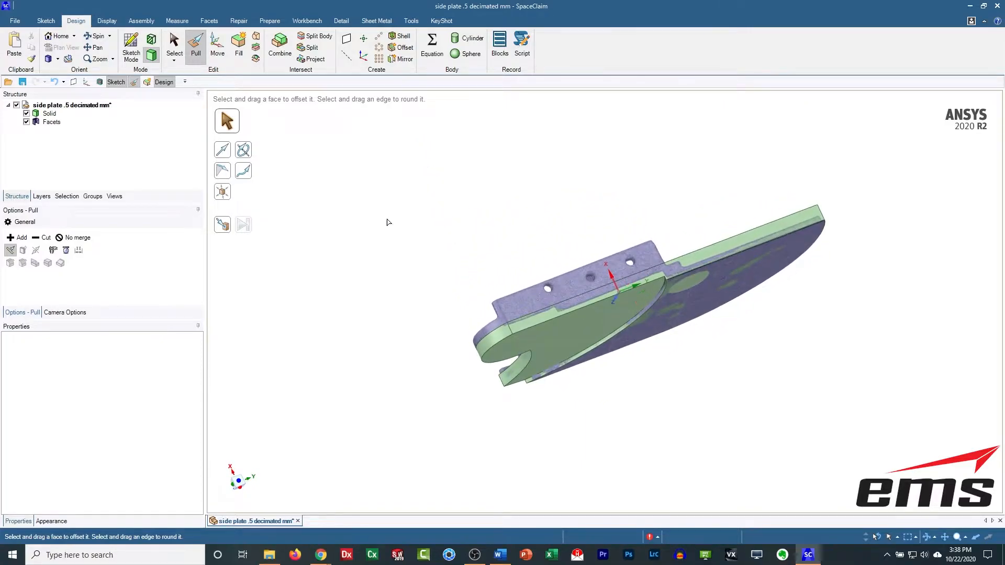
left_click(26, 121)
middle_click_drag(766, 451, 814, 433)
left_click(561, 348)
scroll(607, 332, "up", 3)
middle_click_drag(628, 337, 649, 369)
left_click(673, 431)
left_click(600, 314)
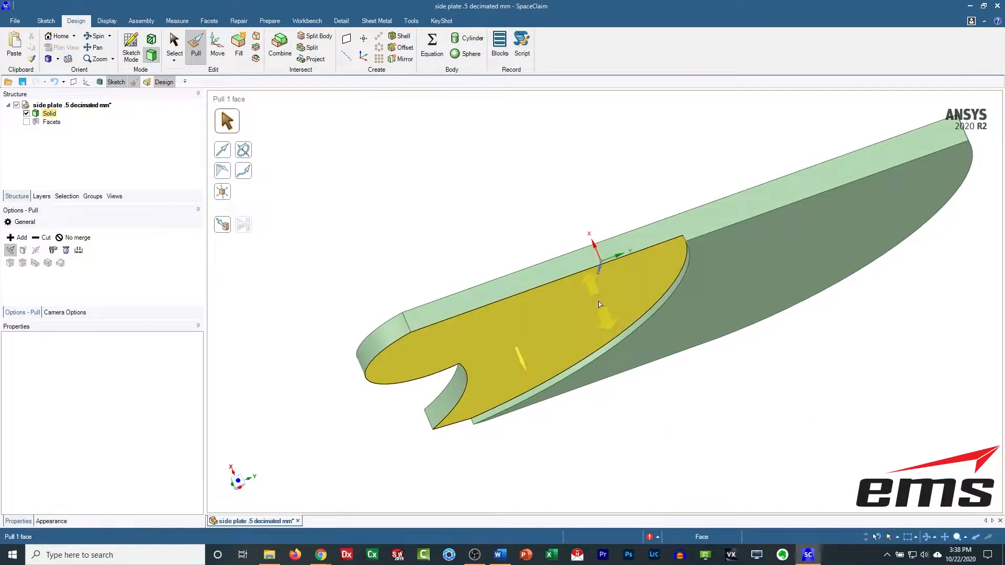
left_click(586, 270)
left_click(570, 265)
left_click(26, 121)
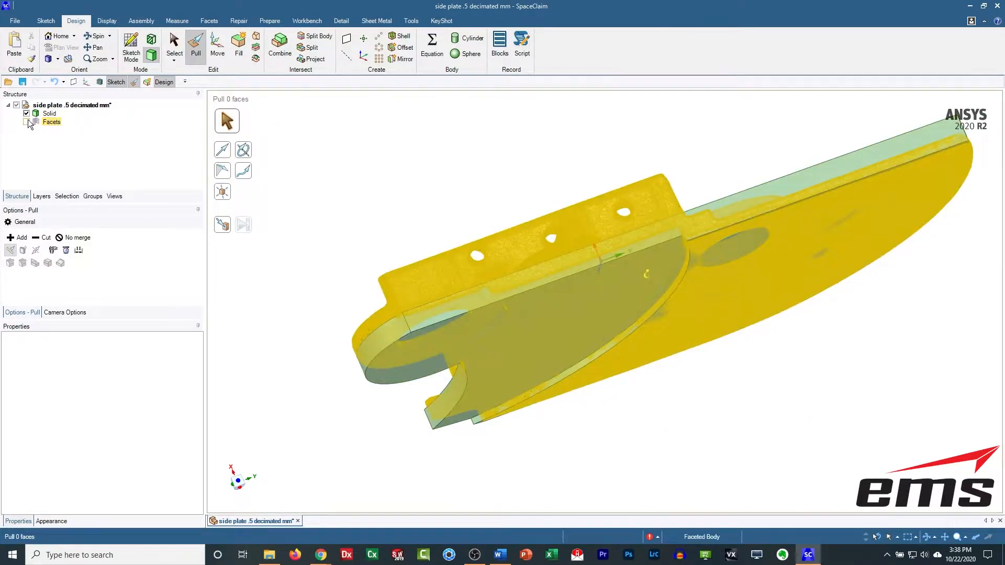
left_click(619, 267)
left_click(630, 249)
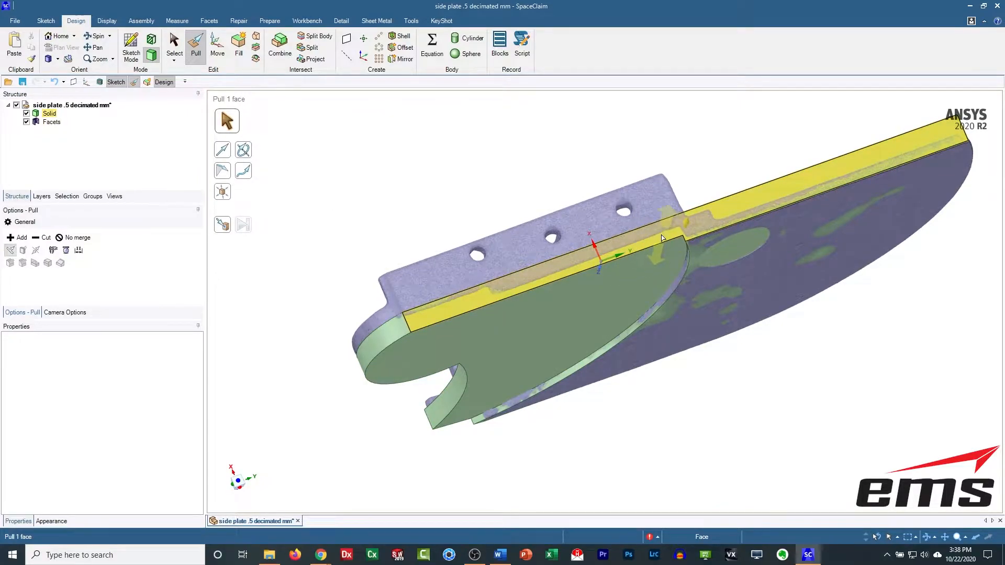
left_click(607, 246)
middle_click_drag(648, 320, 651, 258)
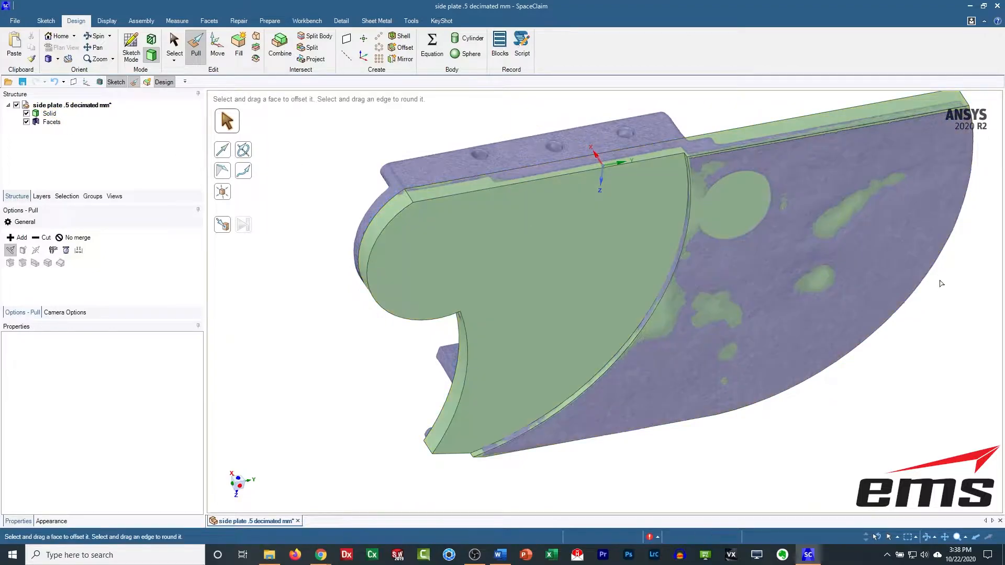
Pull the recessed back face with the Cut option up to the scanned mesh surface, limiting selection to faceted bodies.
left_click(520, 314)
key("v")
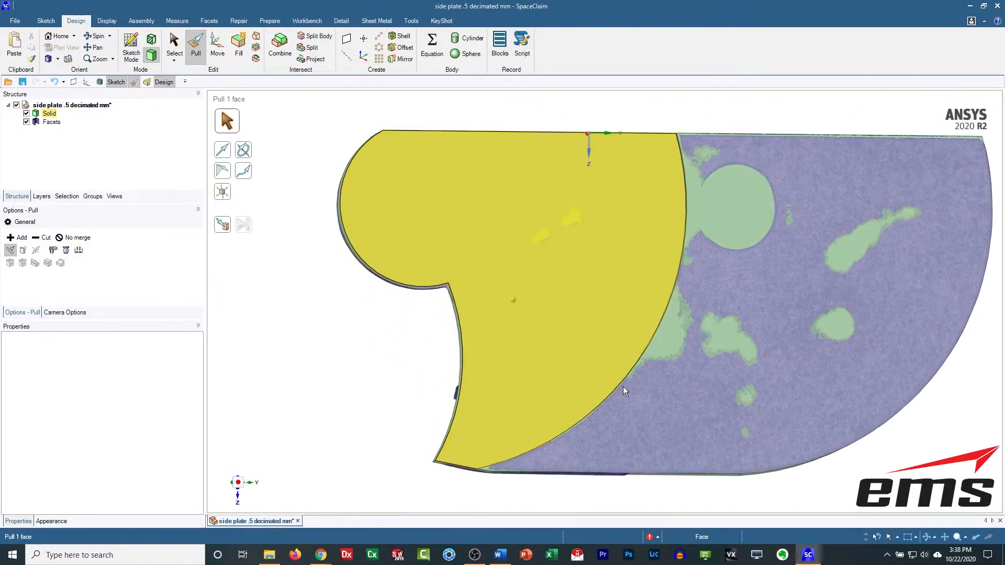
middle_click_drag(623, 386, 571, 372)
left_click(512, 361)
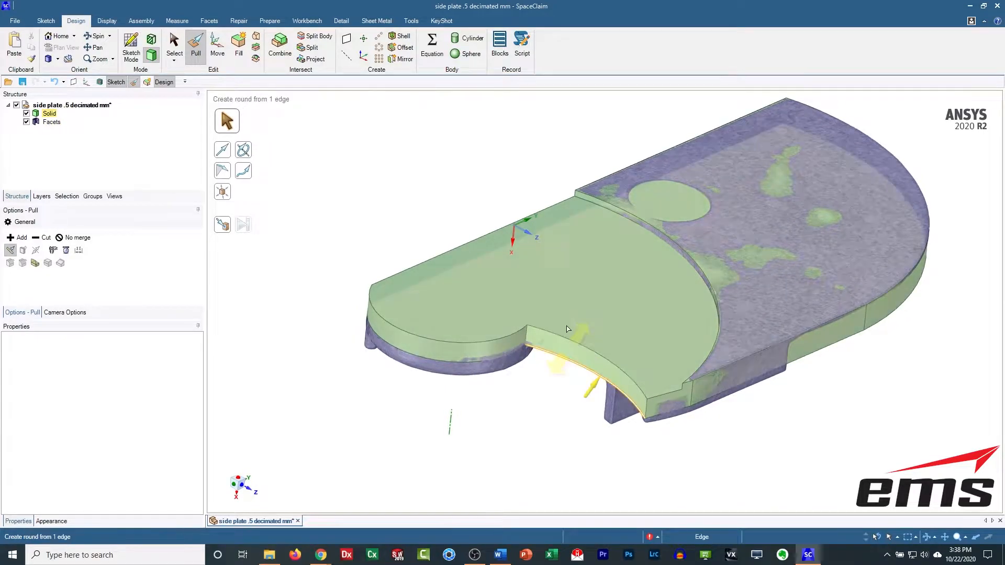
left_click(600, 305)
left_click(601, 306)
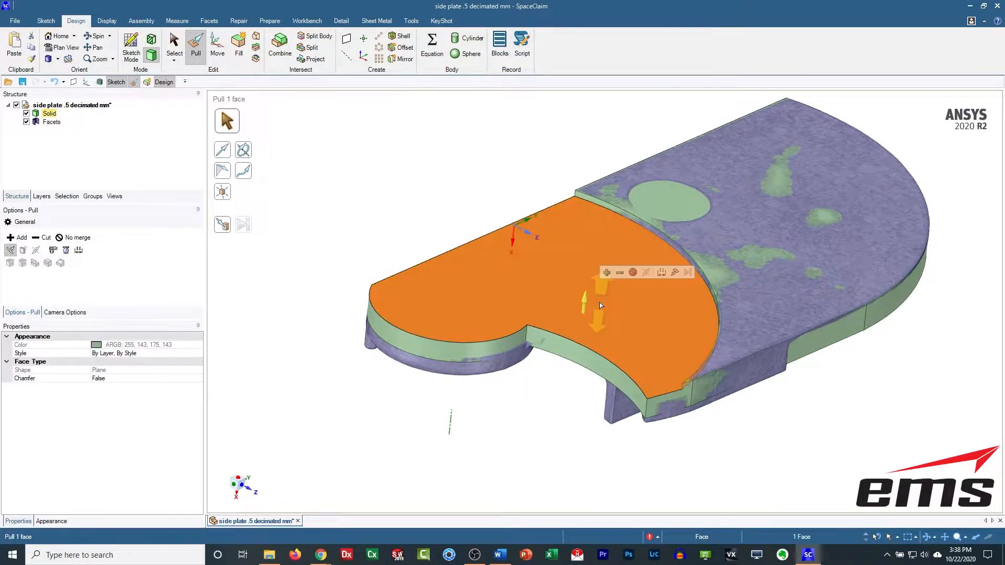
left_click(619, 272)
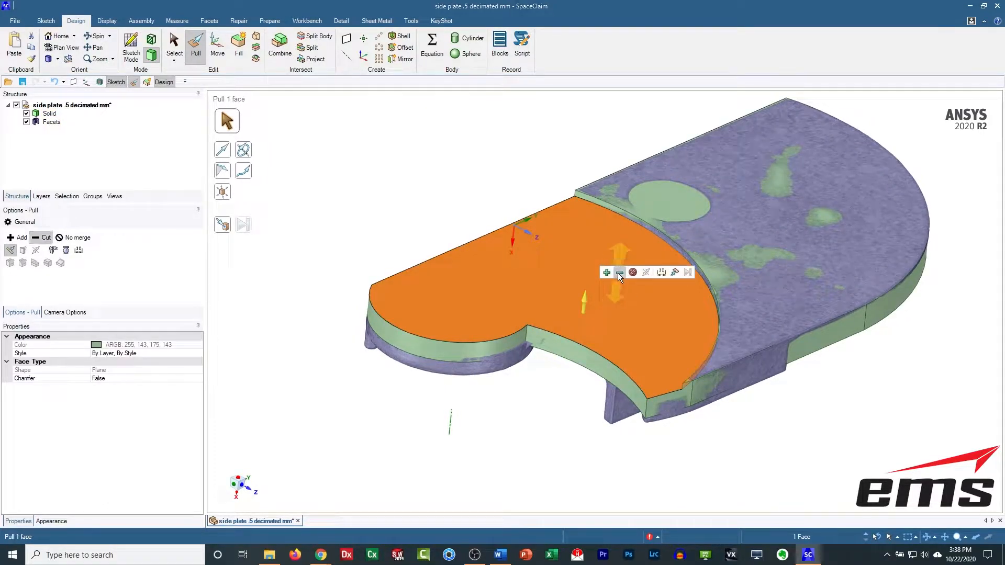
left_click(674, 272)
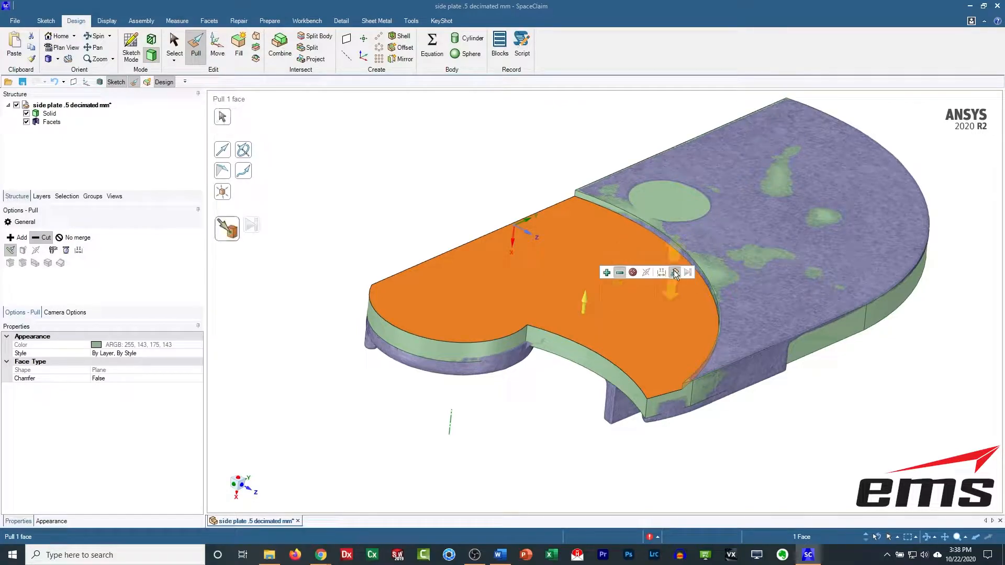
left_click(898, 536)
left_click(908, 457)
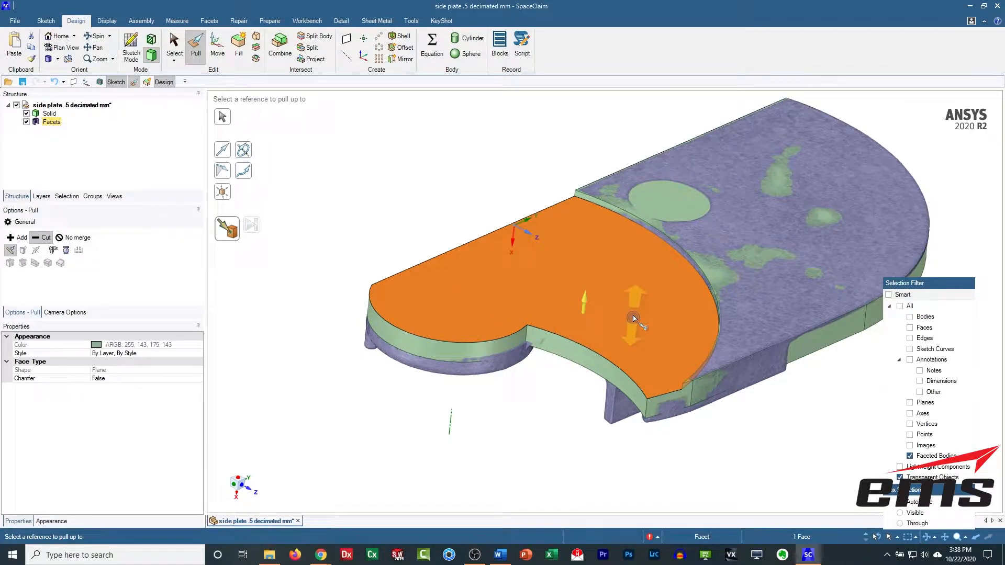
left_click_drag(633, 318, 492, 477)
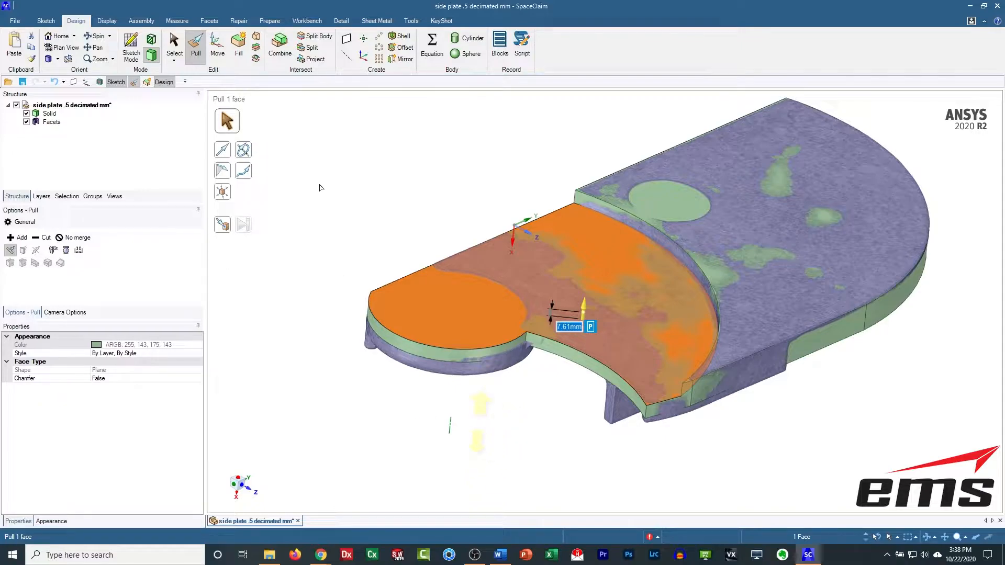
key("Escape")
Start a sketch on the solid's recessed back face and hide the solid.
middle_click_drag(673, 327, 600, 320, "shift")
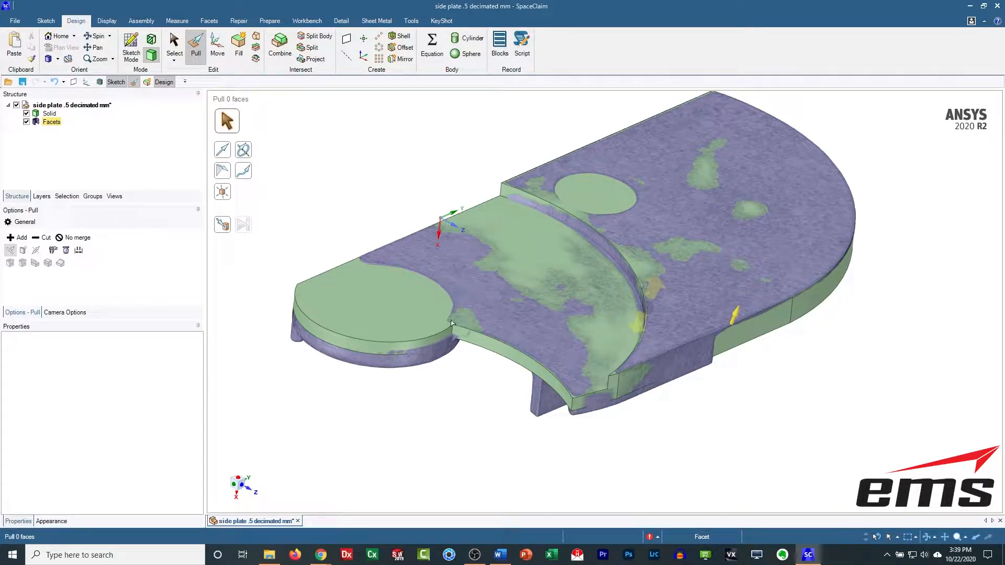
middle_click_drag(540, 279, 498, 323)
mouse_move(412, 293)
middle_mouse_down()
mouse_move(424, 327)
mouse_move(493, 343)
mouse_move(485, 378)
middle_mouse_up()
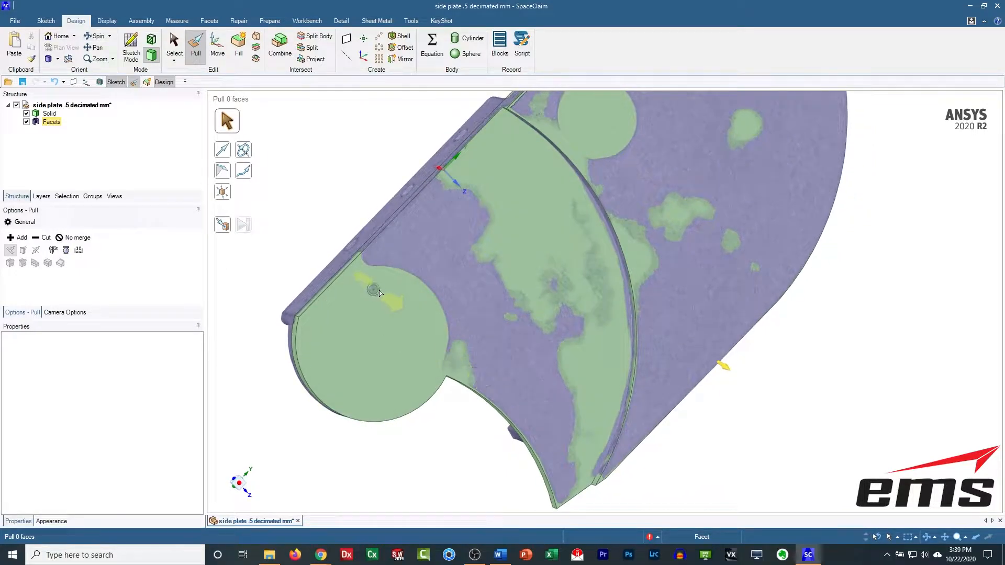
mouse_move(481, 328)
middle_mouse_down()
mouse_move(453, 278)
mouse_move(455, 286)
middle_mouse_up()
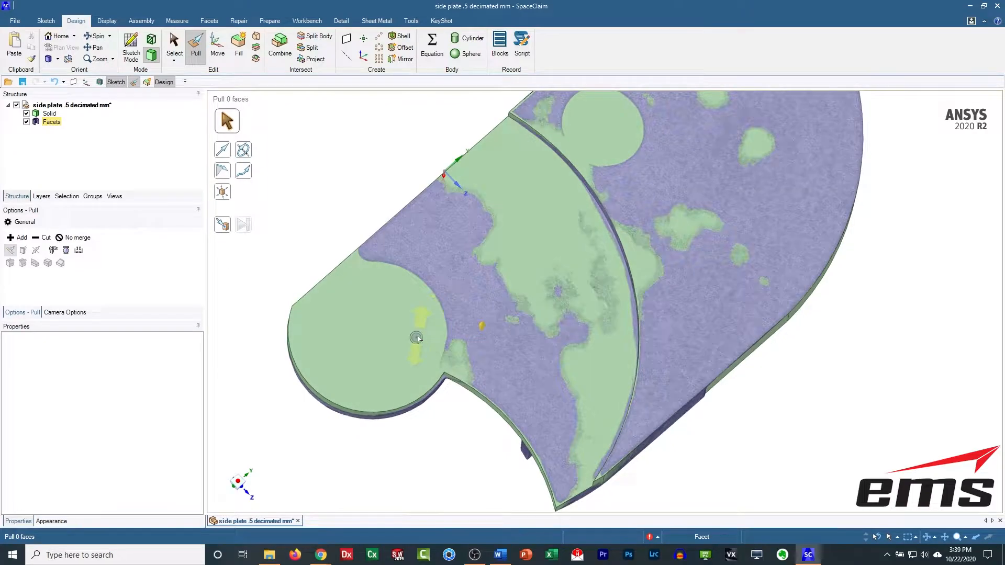
middle_click_drag(417, 337, 566, 306, "shift")
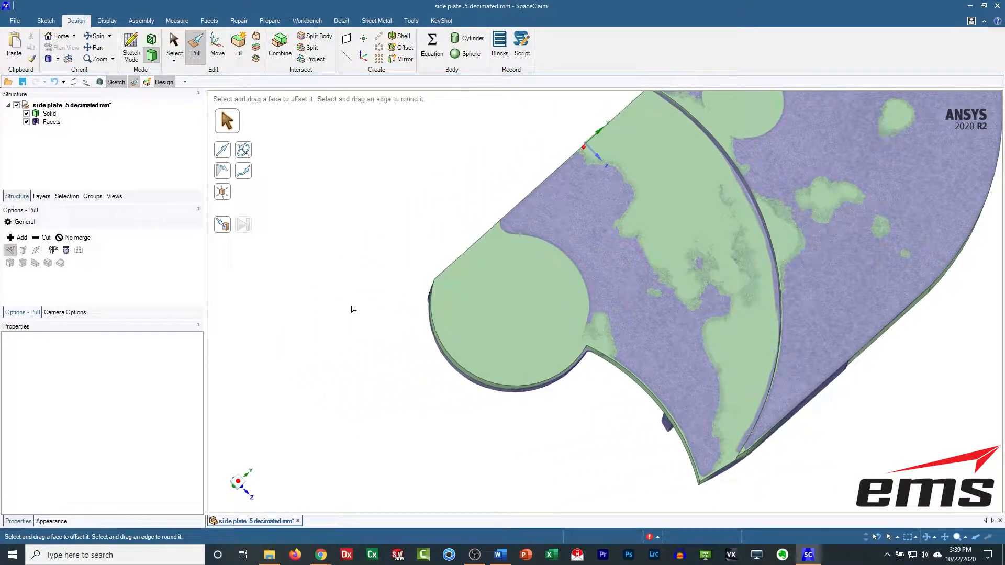
left_click(175, 44)
left_click(469, 287)
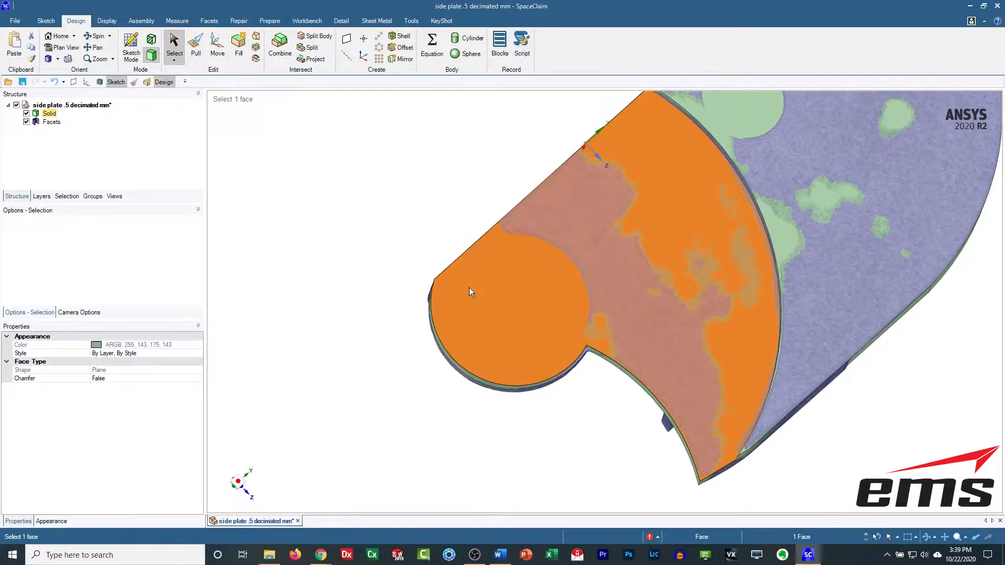
key("k")
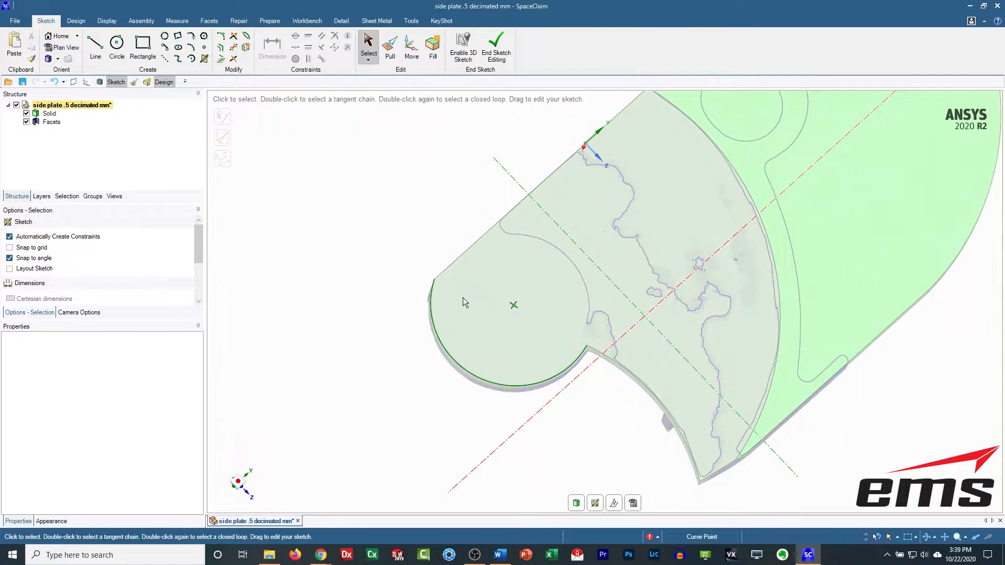
left_click(26, 113)
Move the sketch plane deeper into the mesh so it sections the step around the round lobe.
middle_click_drag(692, 349, 684, 261)
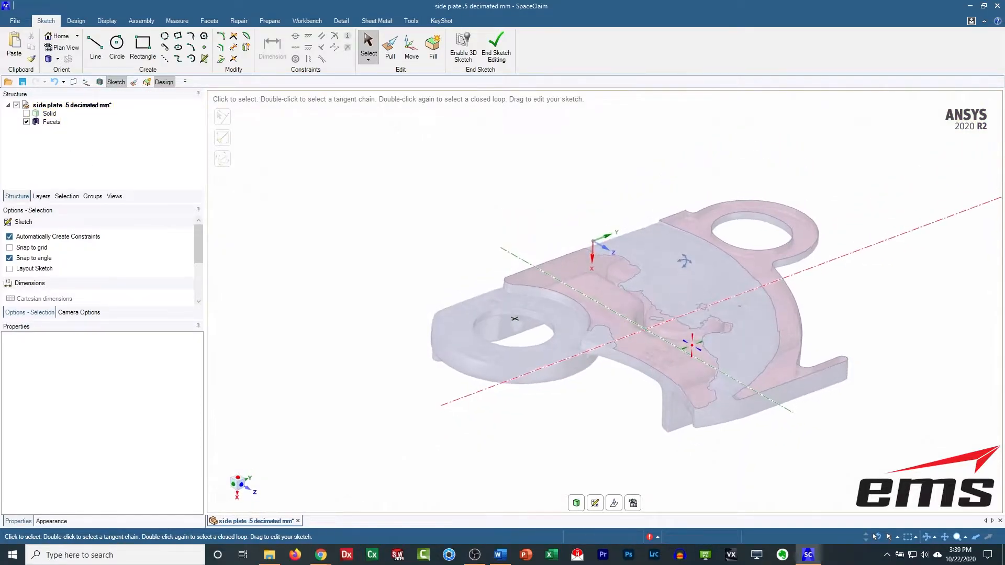
left_click(614, 503)
left_click_drag(647, 291, 649, 306)
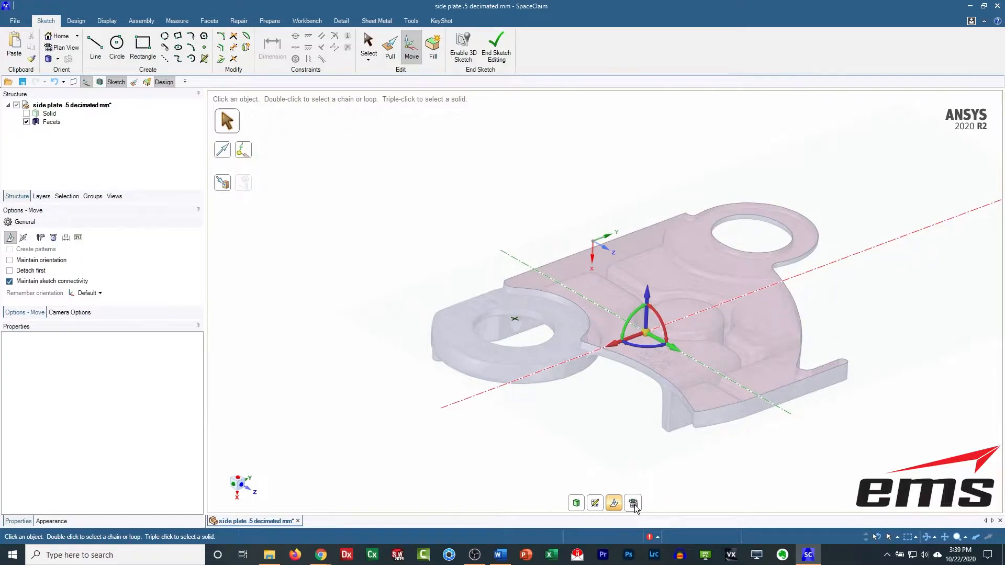
left_click(632, 502)
left_click(613, 503)
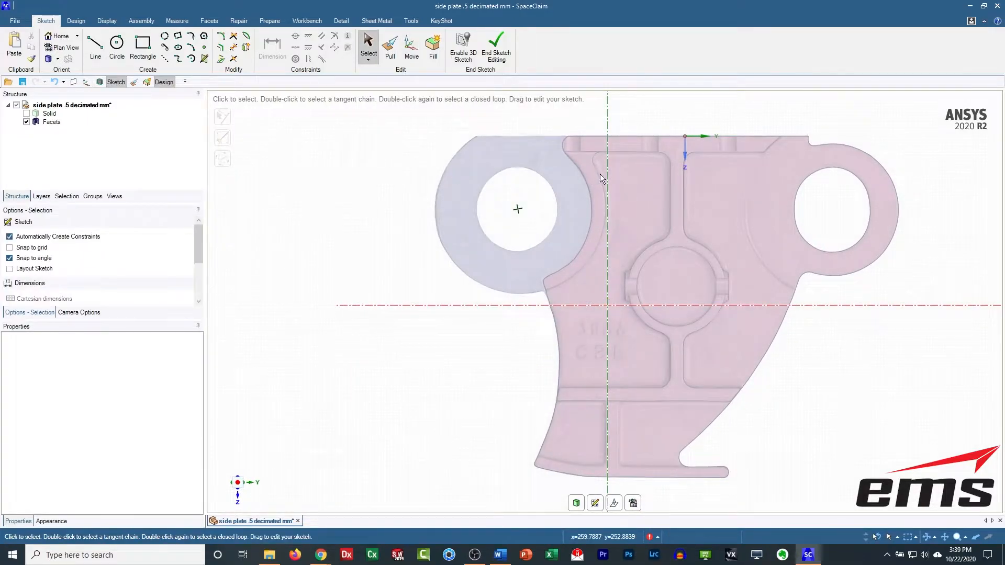
Show the solid again and compare its outline at the inner notch corner with the facets hidden and shown.
middle_click_drag(597, 196, 607, 250, "shift")
scroll(606, 252, "up", 2)
scroll(592, 387, "up", 1)
middle_click_drag(592, 386, 591, 284, "shift")
left_click(26, 113)
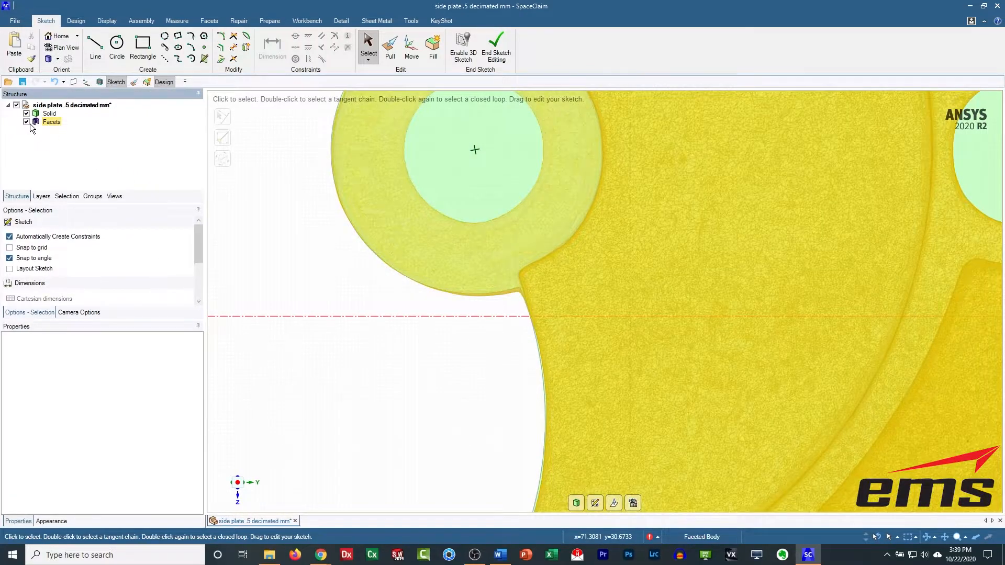
left_click(32, 123)
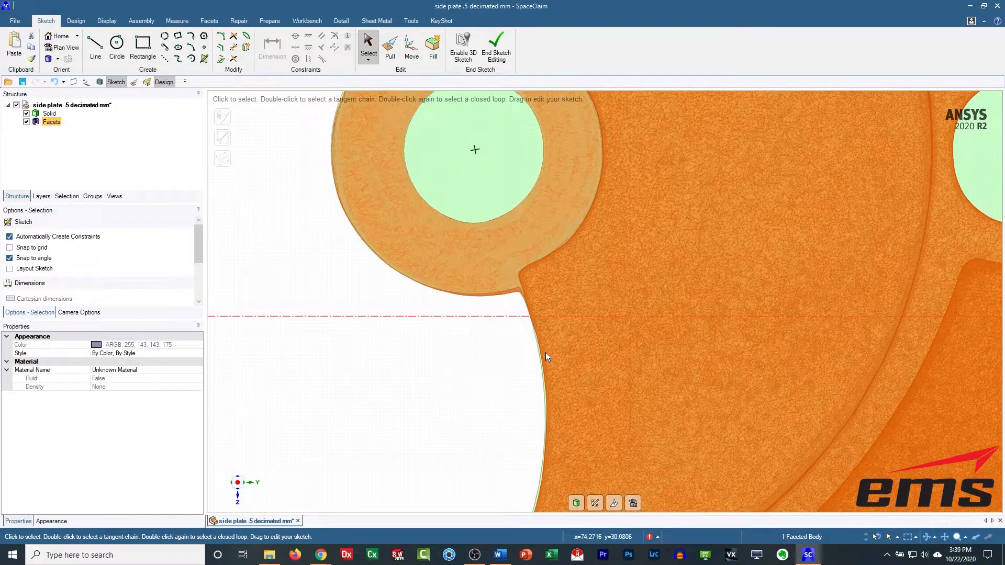
left_click(26, 122)
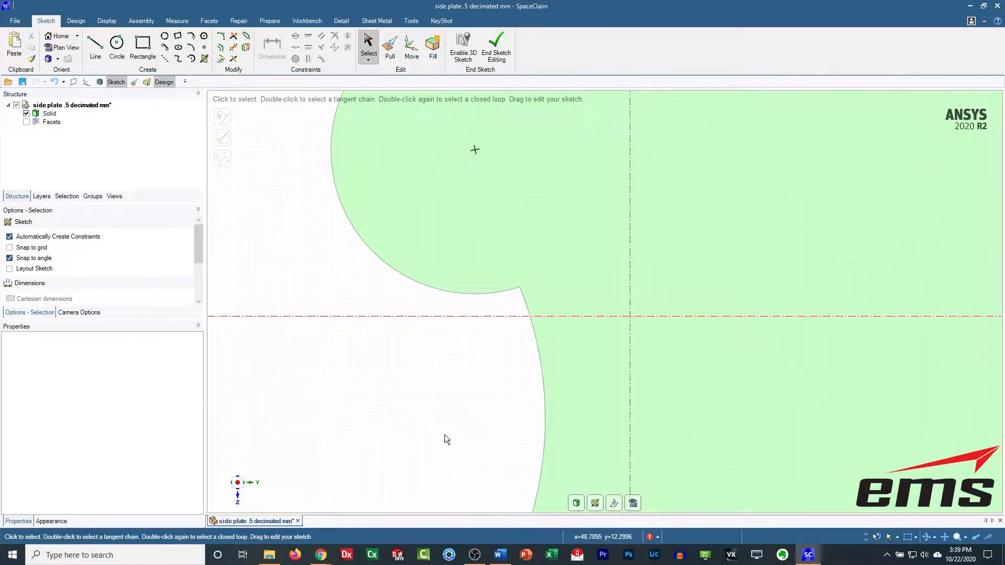
scroll(439, 385, "down", 3)
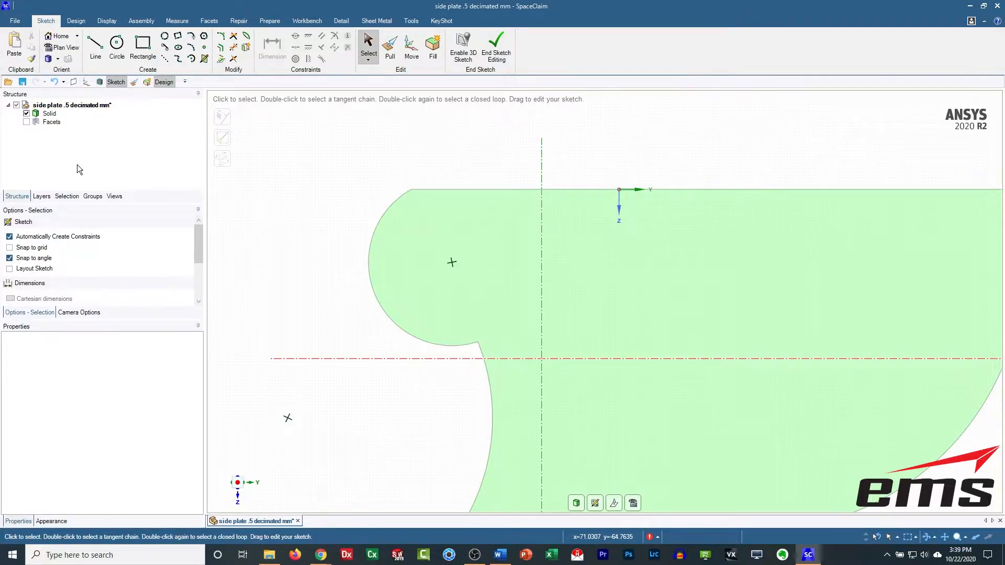
left_click(26, 122)
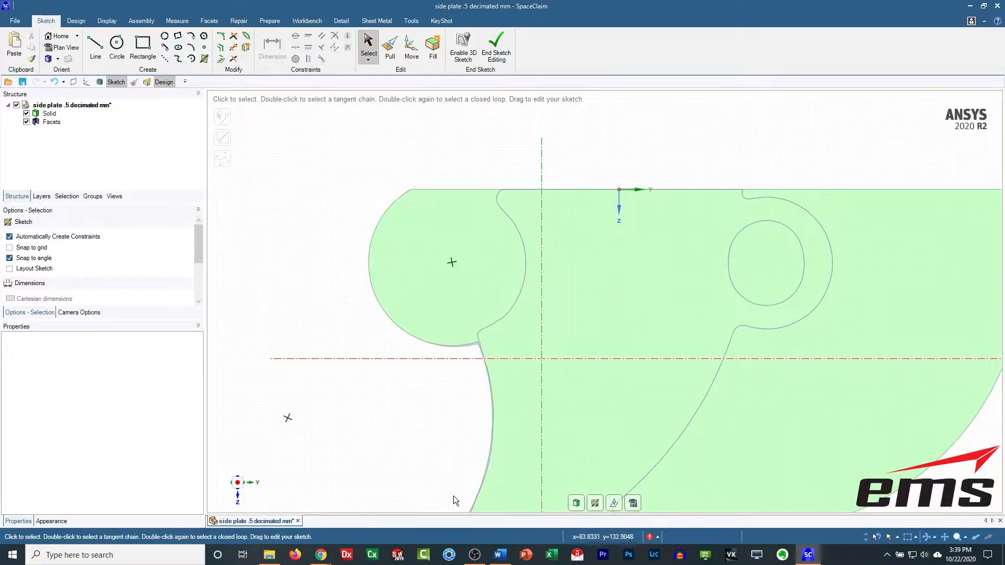
scroll(482, 350, "up", 4)
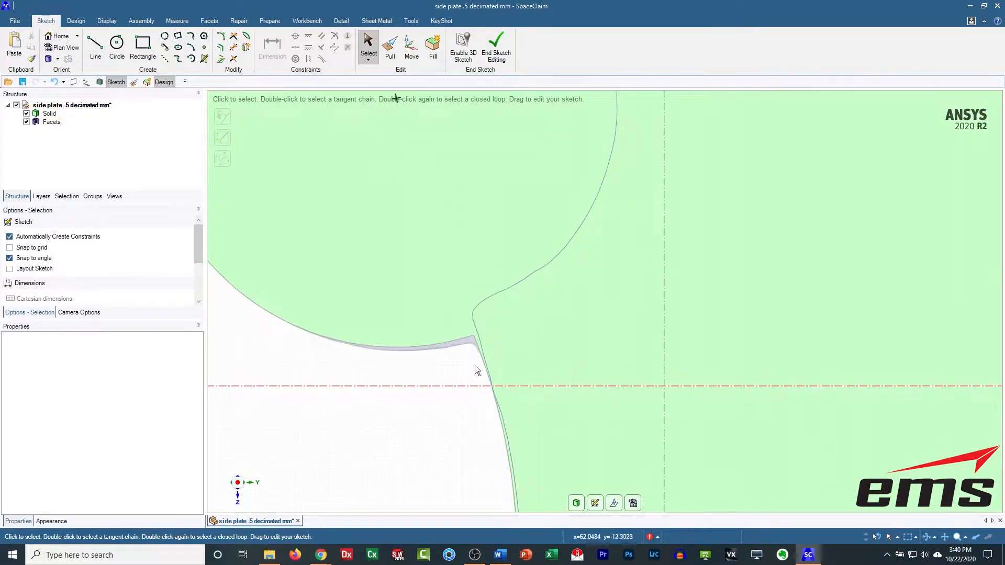
scroll(476, 394, "down", 5)
middle_click_drag(548, 412, 541, 375, "ctrl")
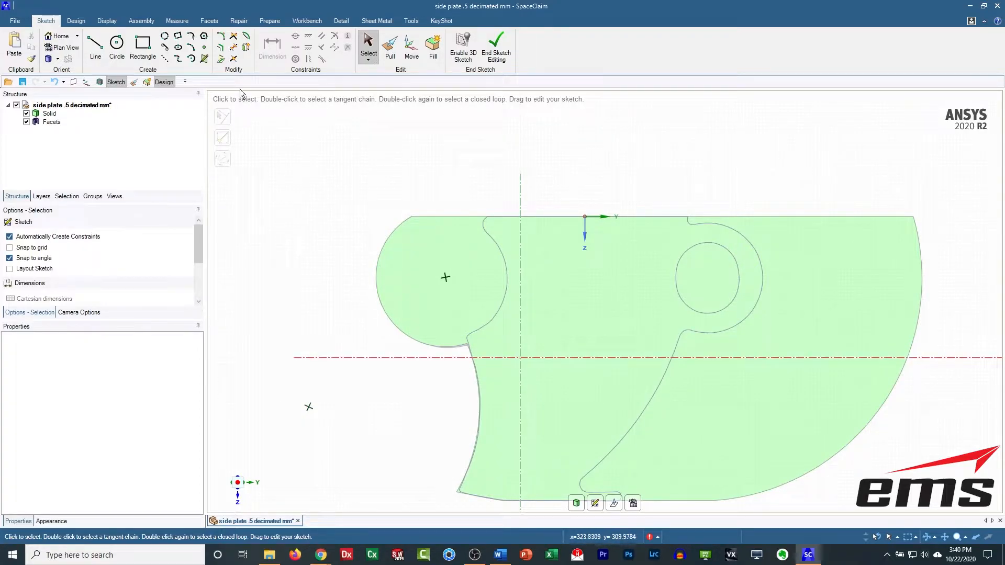
Project the solid's concave side edge below the round lobe onto the sketch plane.
left_click(220, 59)
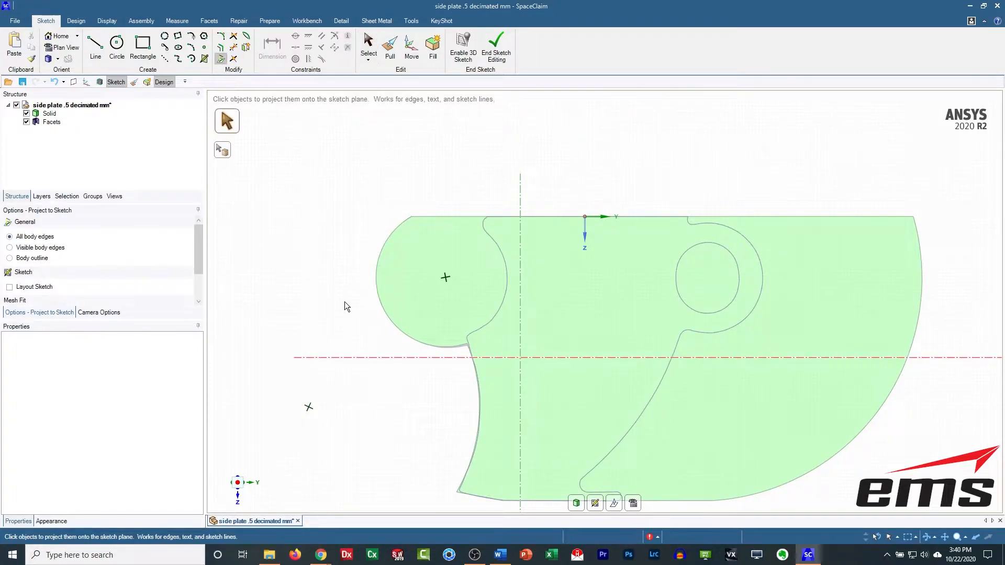
left_click(479, 385)
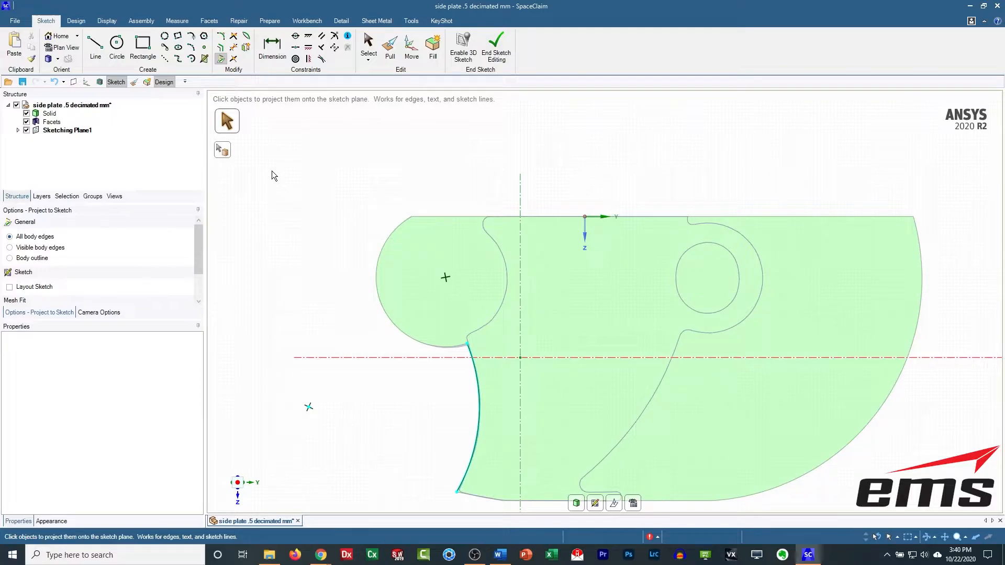
key("Escape")
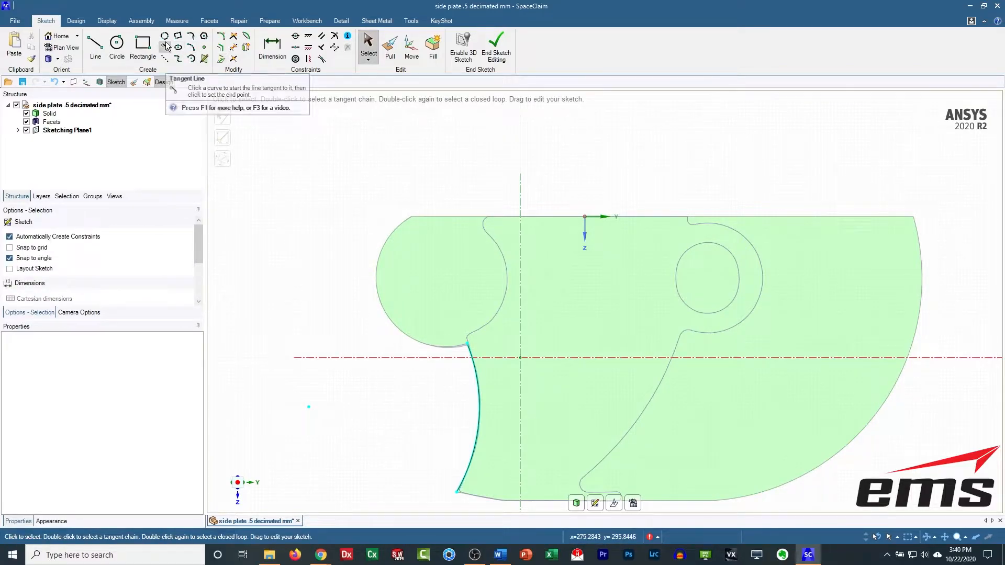
Draw a three-point arc with a radius of about 70 mm along the mesh's curved step beside the round lobe.
left_click(191, 47)
scroll(483, 299, "up", 3)
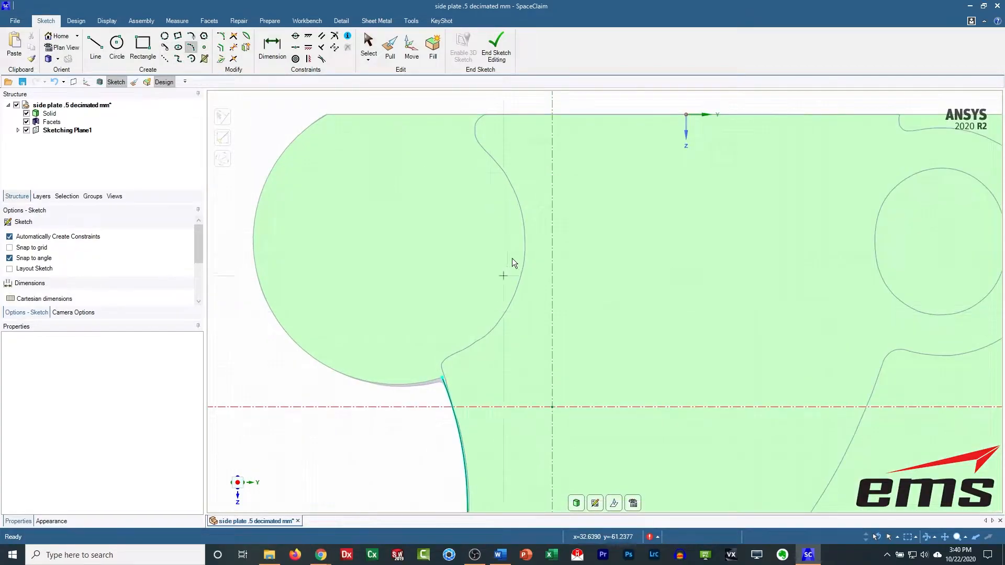
left_click(490, 156)
left_click(454, 354)
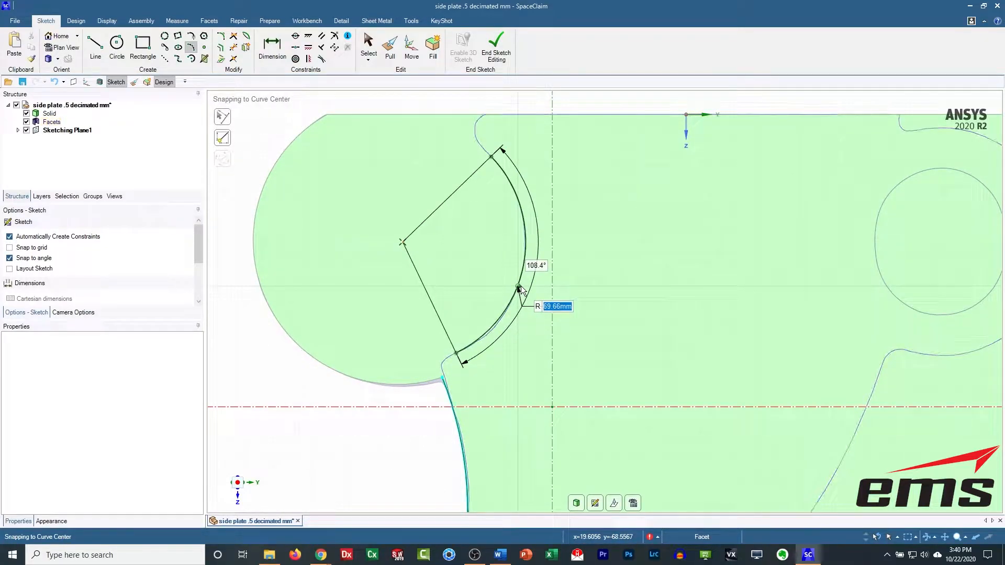
left_click(517, 287)
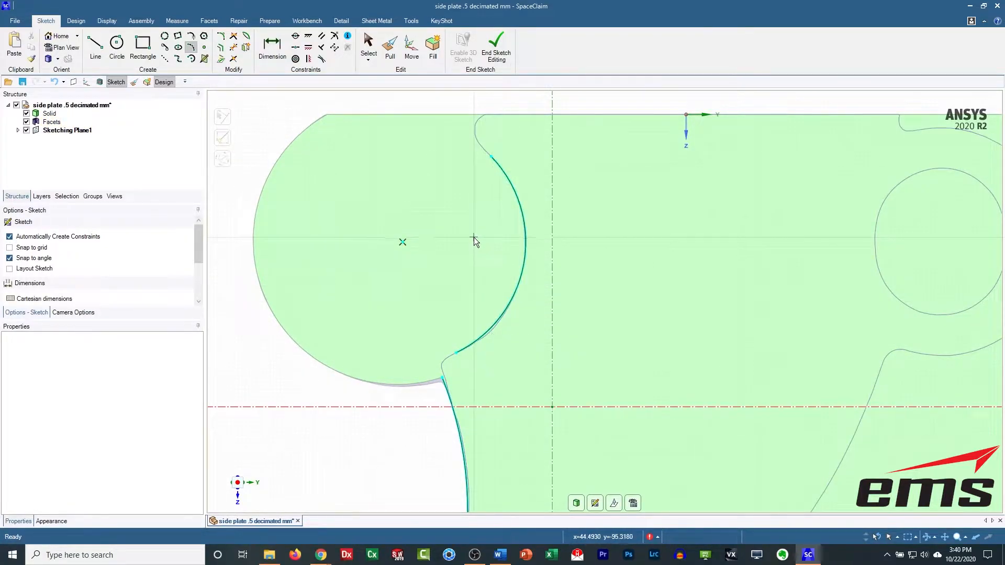
Draw a chain of five lines from the upper end of the arc, outside and around the round lobe, to the projected concave edge.
middle_click_drag(473, 238, 473, 332, "shift")
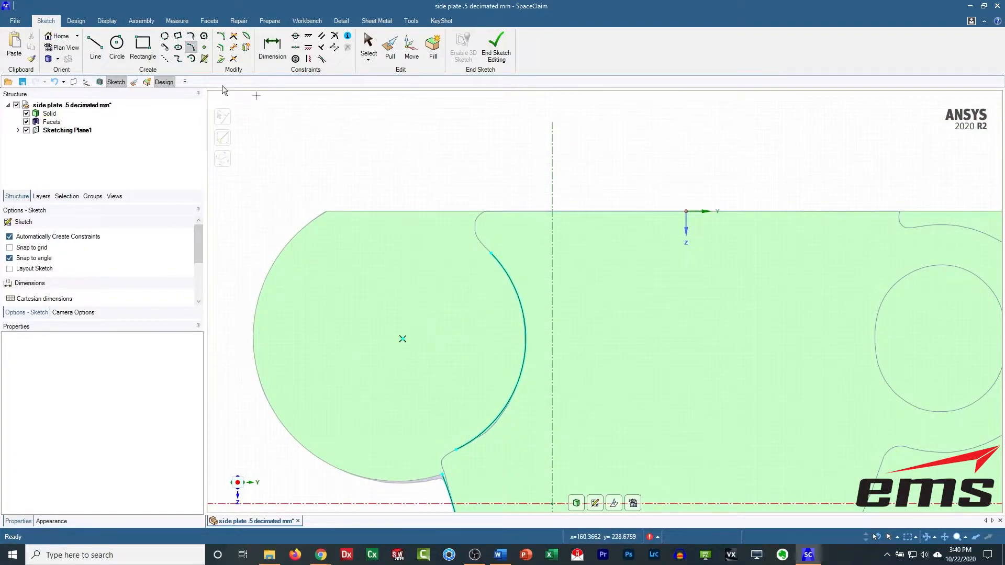
left_click(96, 46)
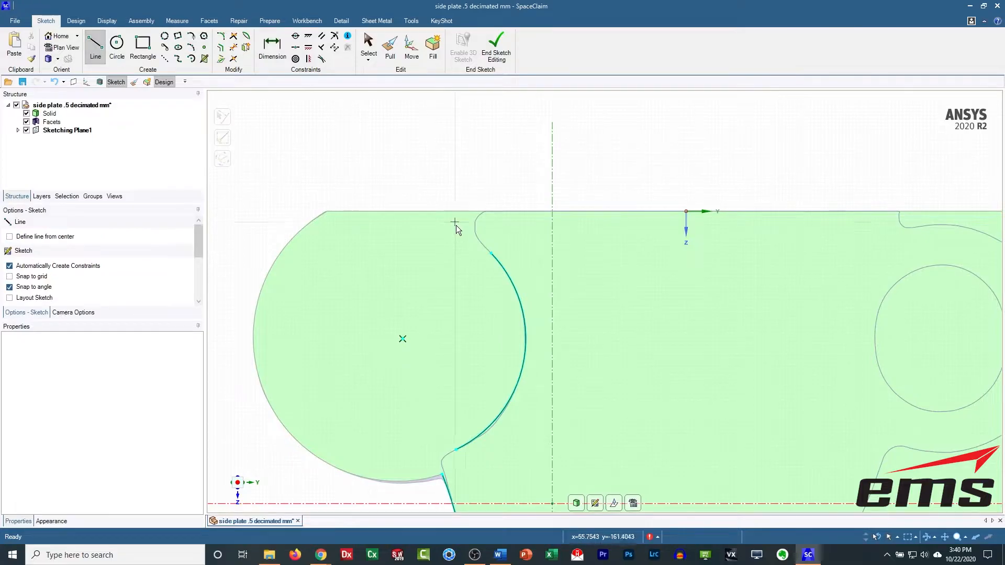
left_click(475, 252)
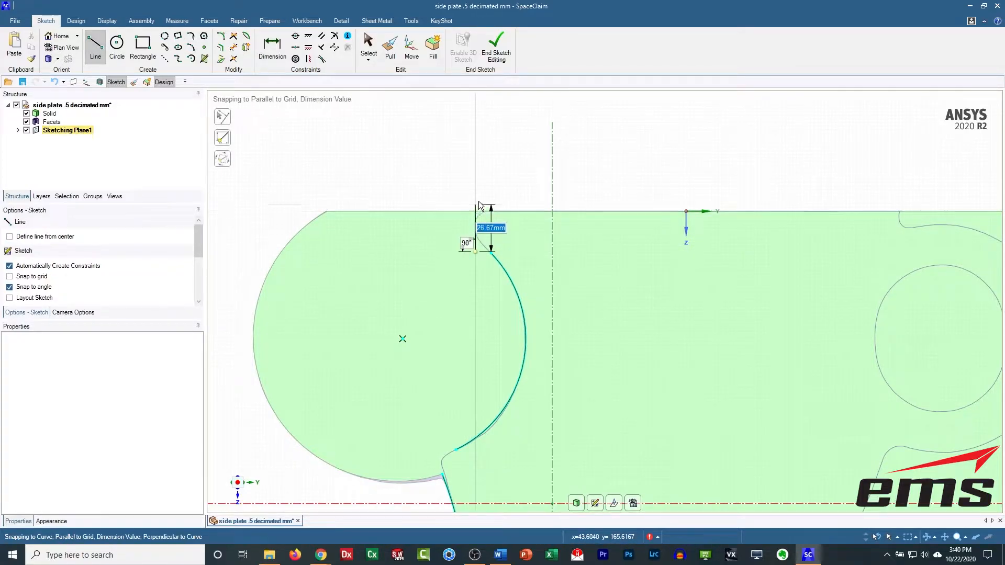
left_click(476, 178)
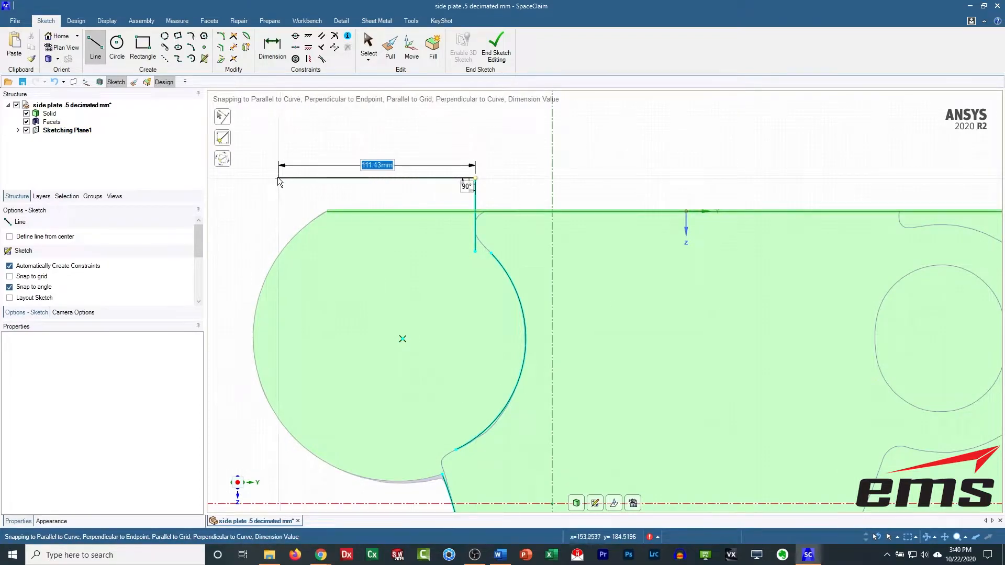
left_click(250, 178)
middle_click_drag(315, 343, 465, 235, "shift")
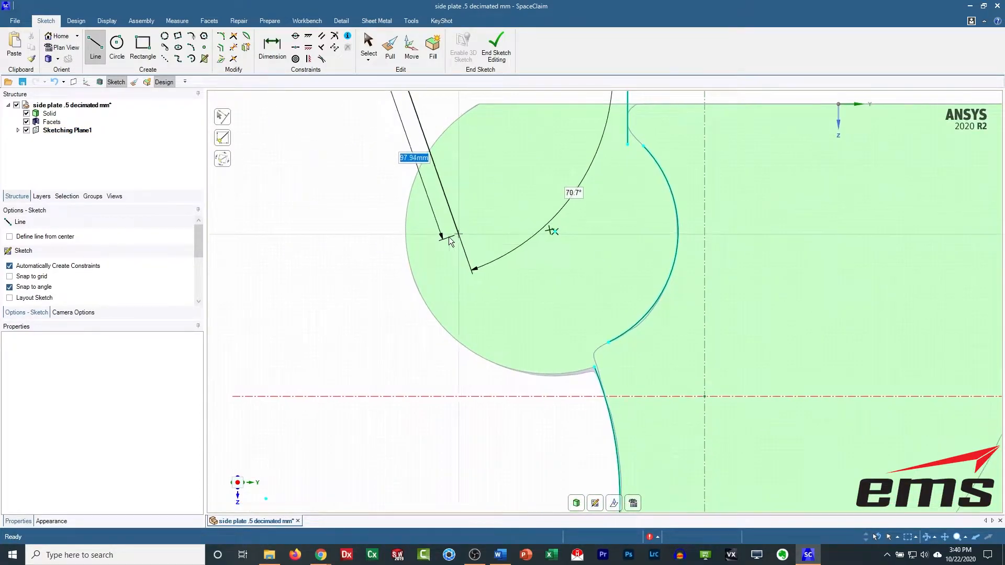
scroll(364, 251, "up", 1)
scroll(364, 251, "down", 3)
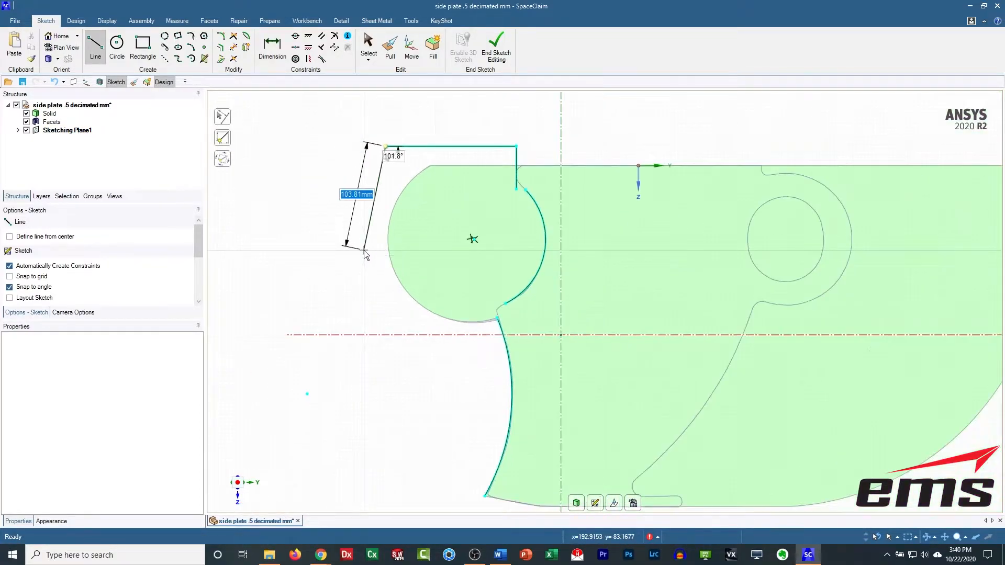
left_click(333, 256)
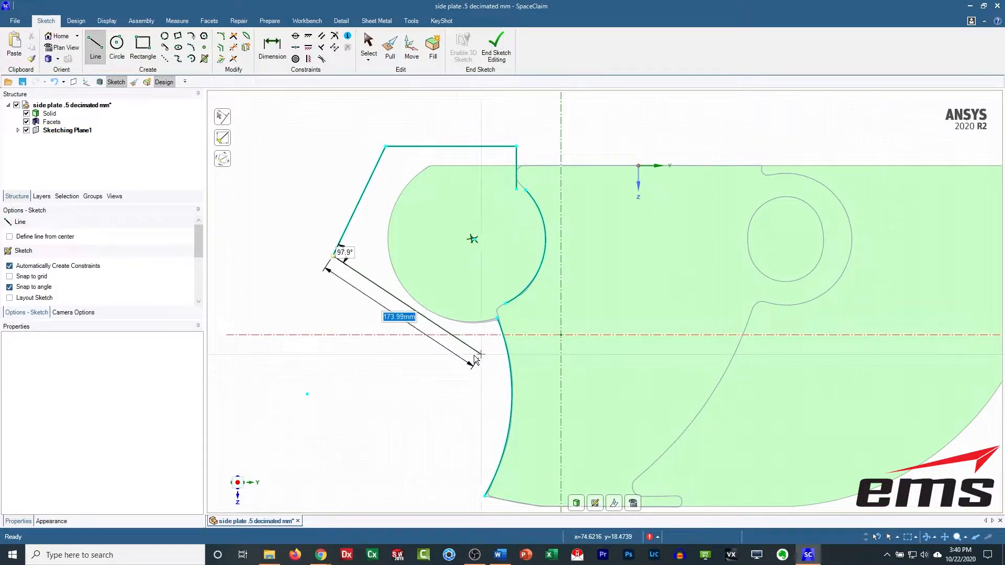
left_click(446, 353)
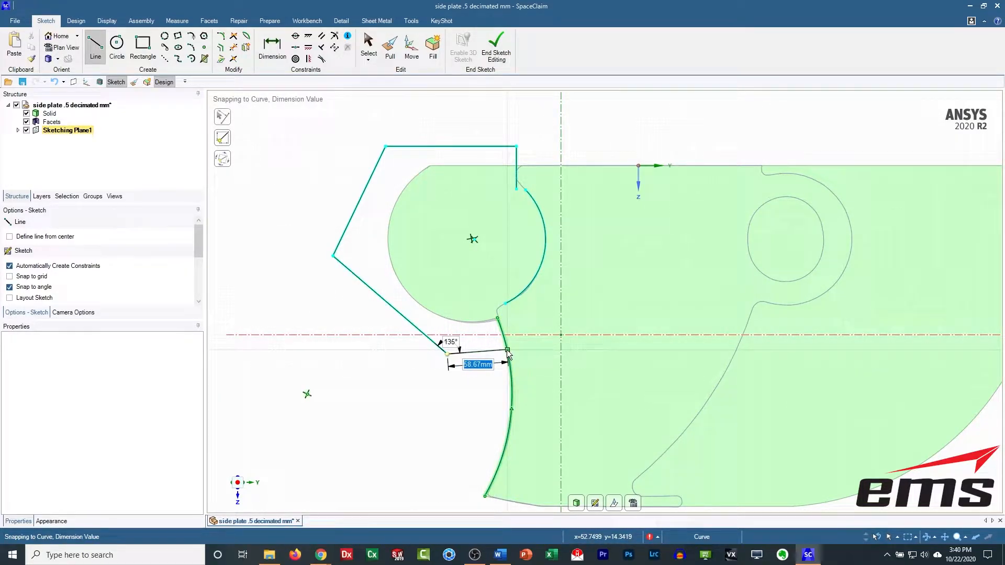
left_click(507, 350)
key("Escape")
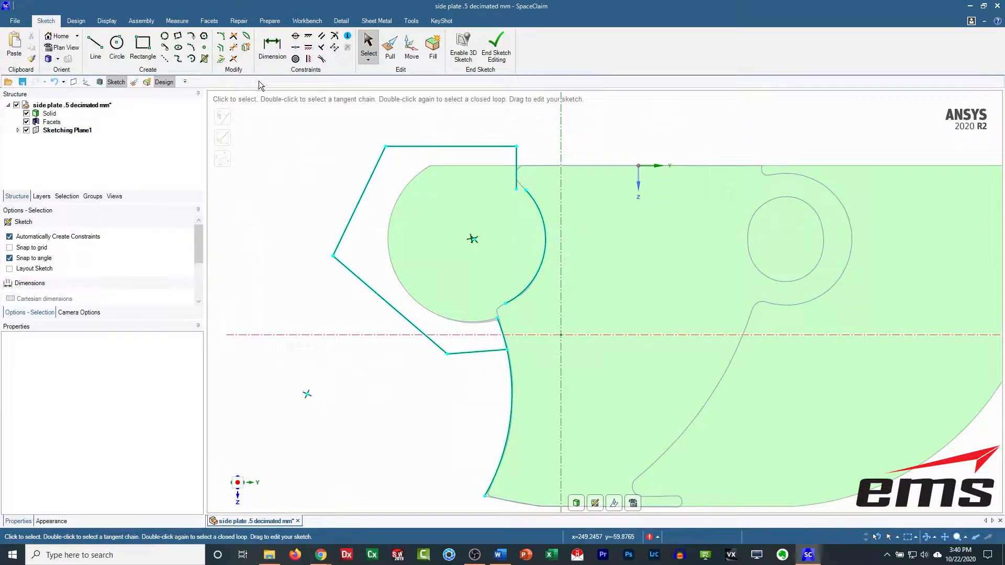
Trim the concave edge below the line chain, join both arc ends to the vertical line and the edge in corners, and finish the sketch.
left_click(233, 47)
left_click(513, 389)
left_click(233, 36)
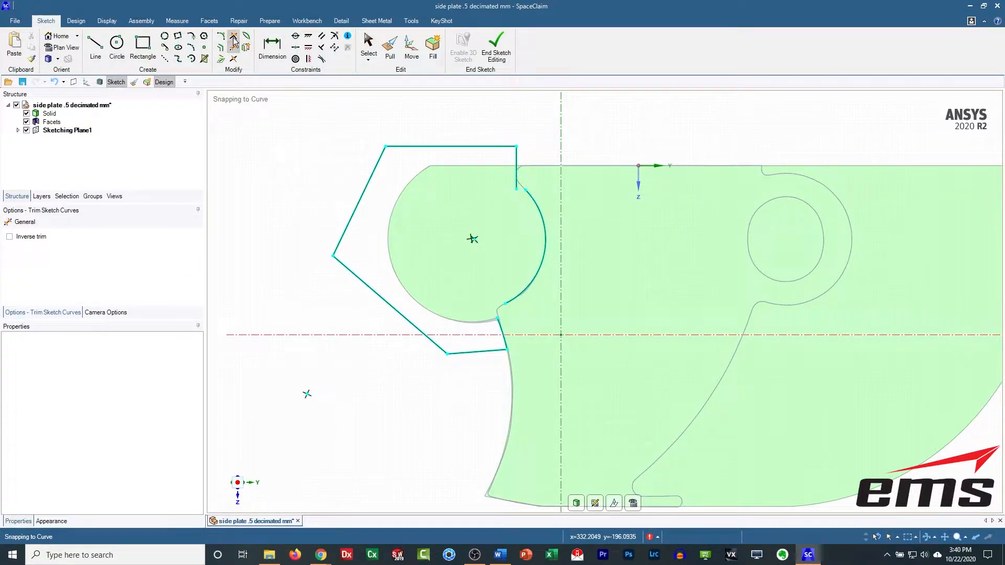
left_click(540, 211)
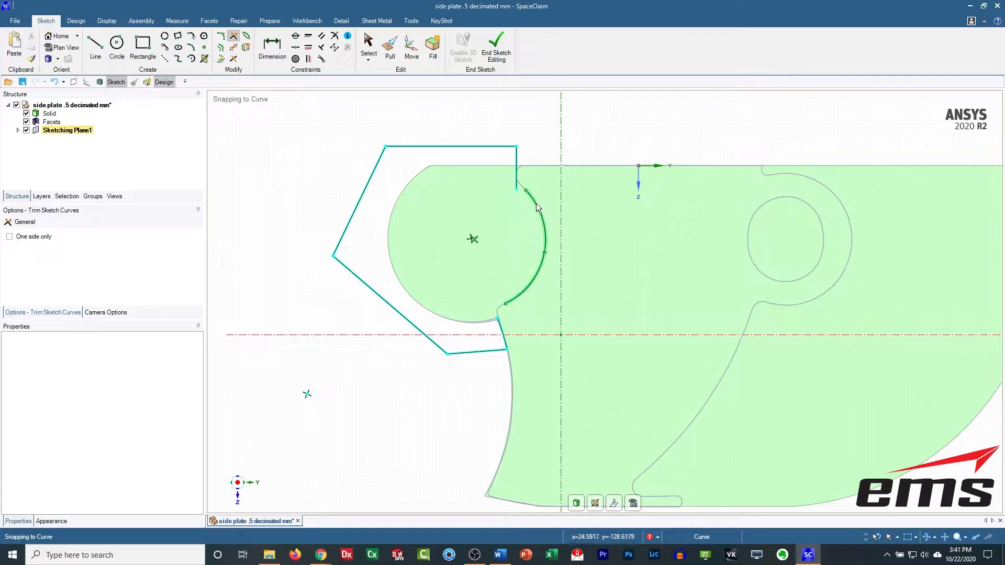
left_click(517, 164)
left_click(501, 330)
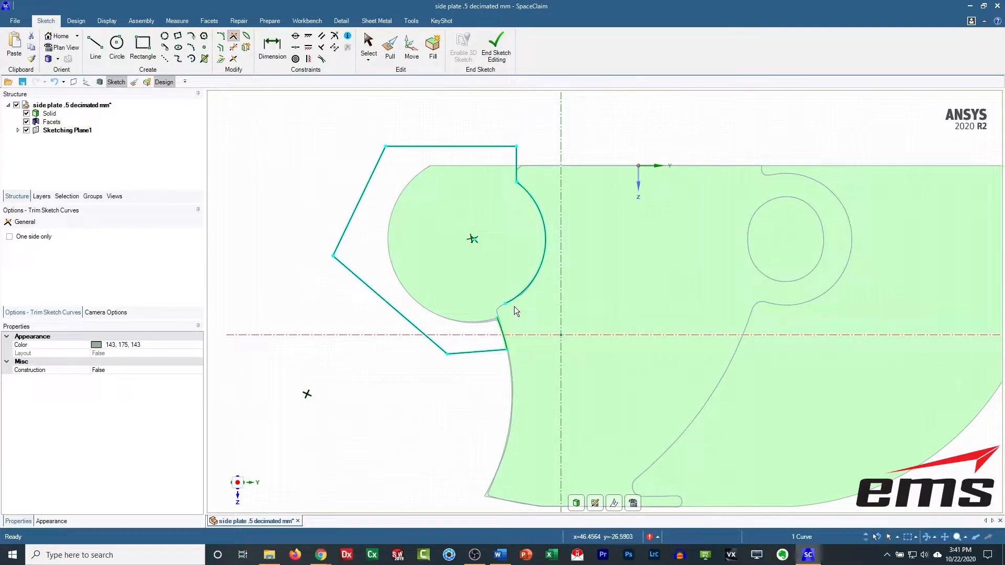
left_click(517, 297)
middle_click_drag(377, 365, 419, 388)
left_click(496, 52)
Try to cut the solid with the new profile surface in one direction up to the lobe's recessed facets.
middle_click_drag(635, 328, 462, 443)
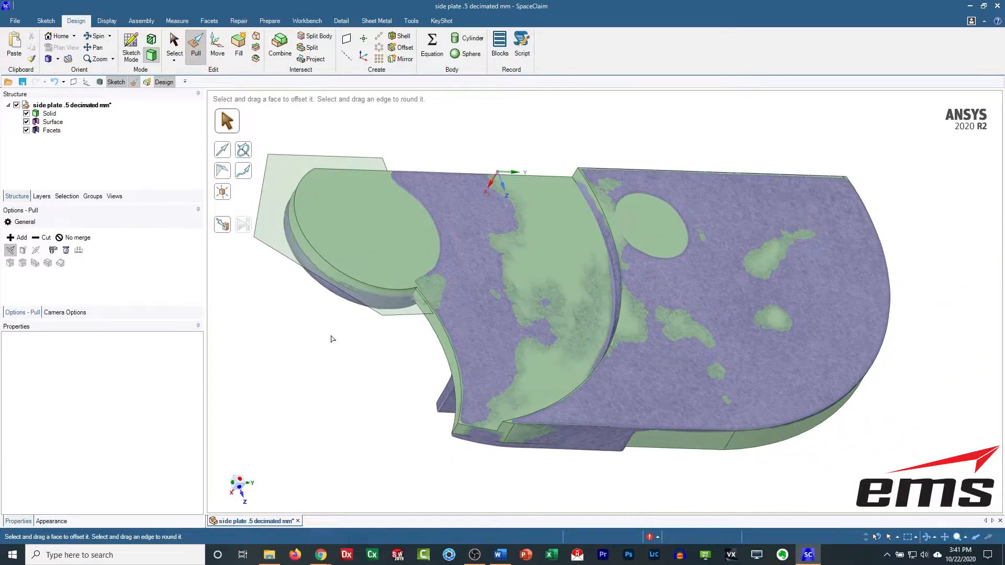
middle_click_drag(344, 344, 468, 390, "ctrl")
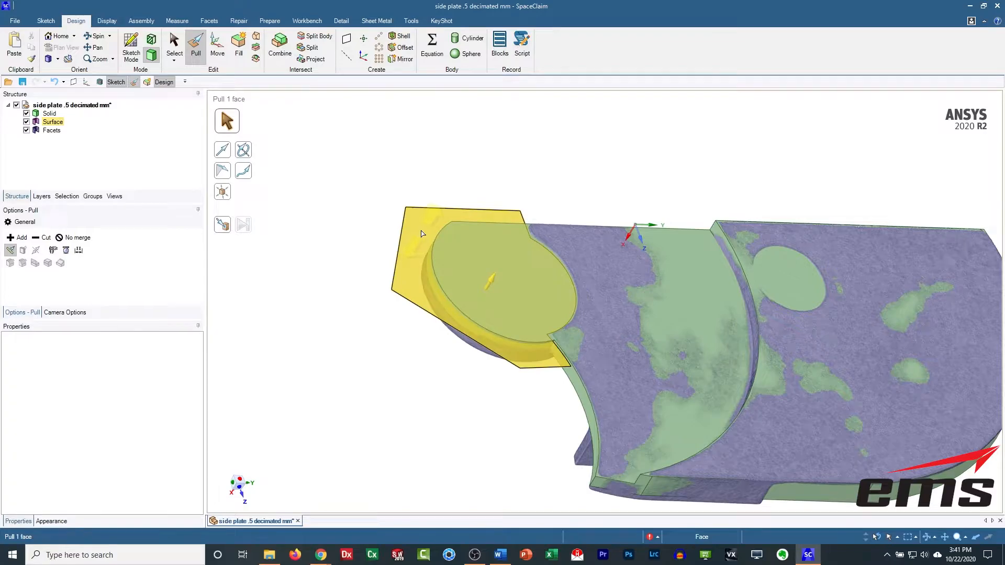
left_click(453, 209)
left_click(442, 204)
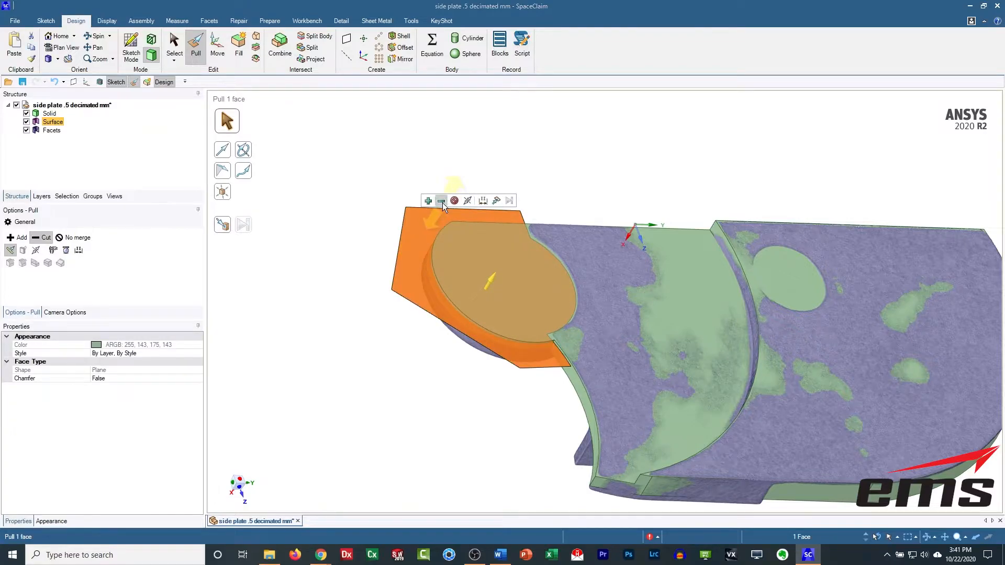
left_click(496, 201)
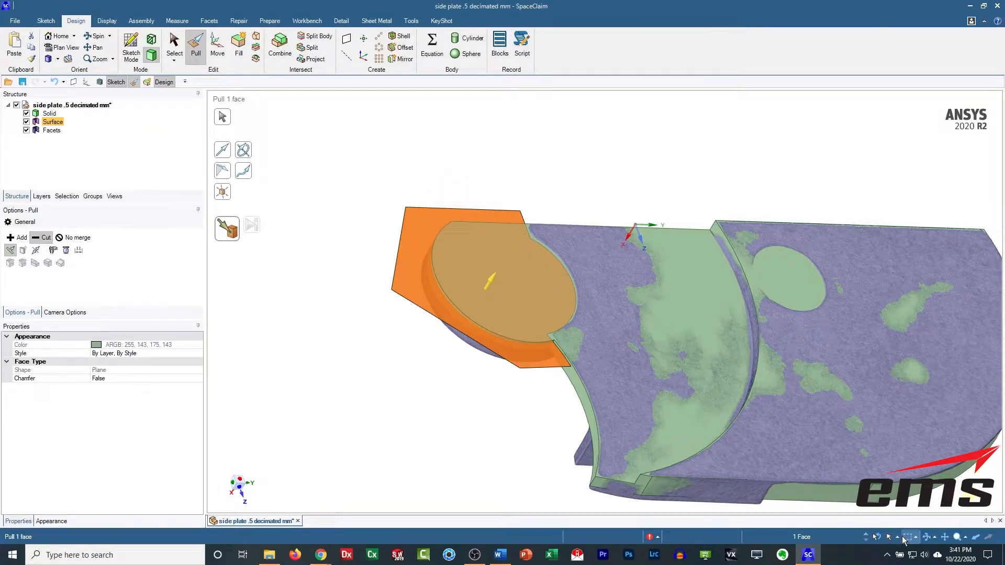
left_click(897, 538)
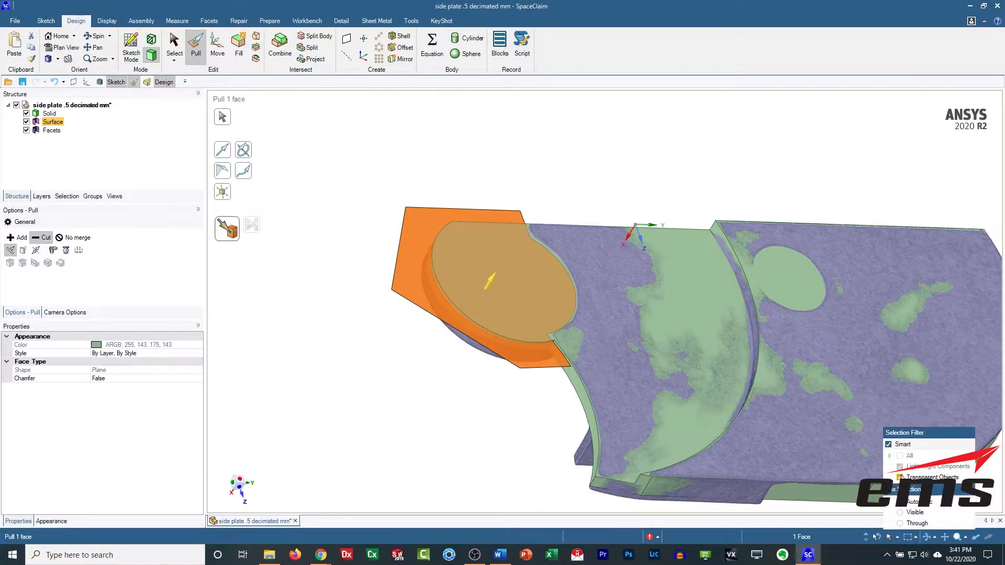
left_click(889, 444)
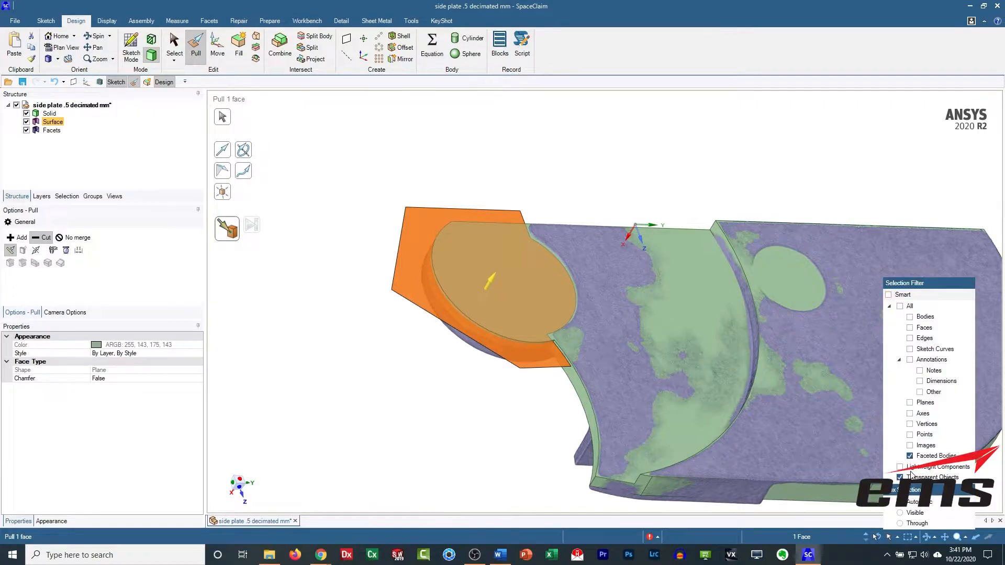
left_click(518, 328)
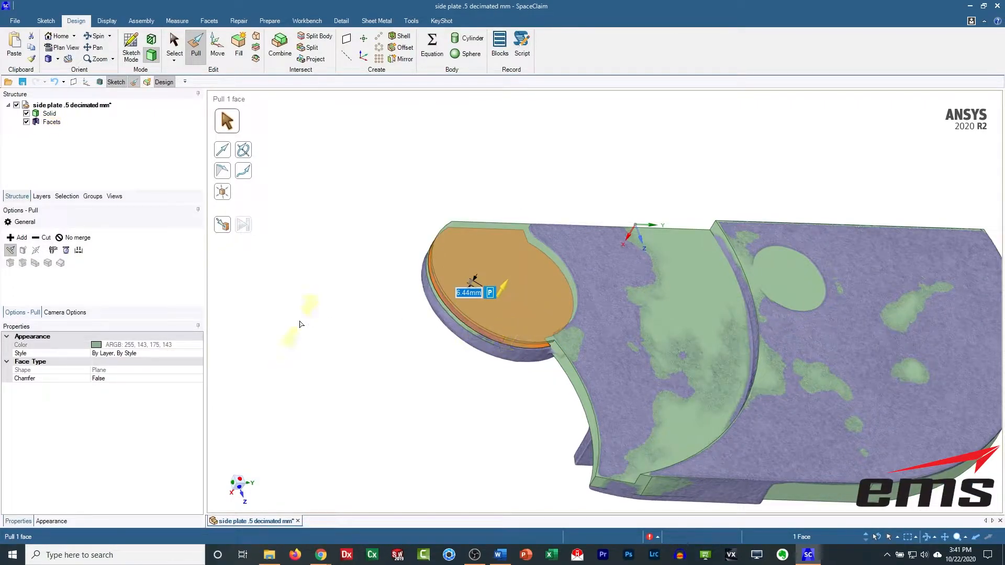
left_click(293, 266)
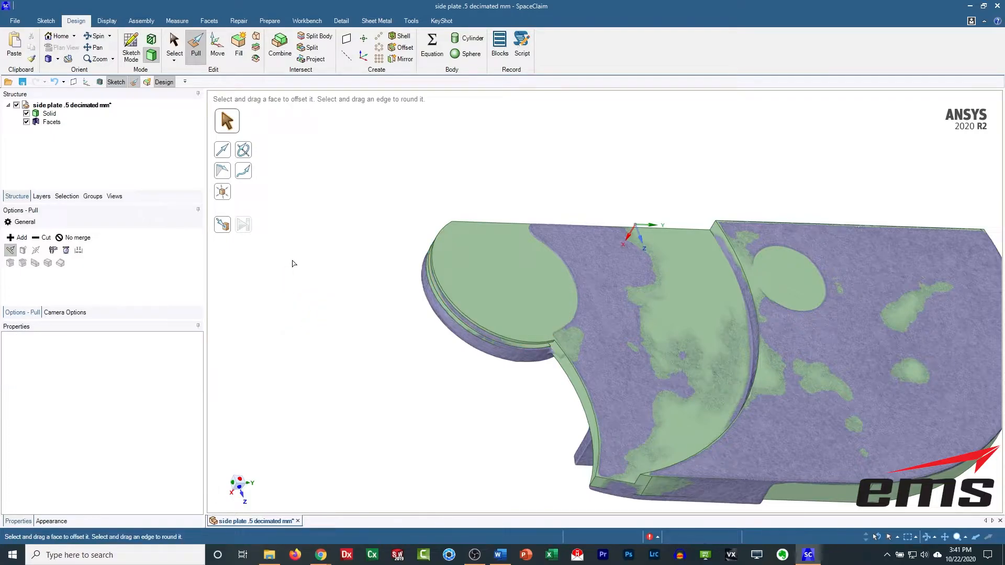
Inspect the lobe's edge from the side and undo the one-directional cut.
middle_click_drag(680, 342, 646, 228)
middle_click_drag(473, 382, 465, 396)
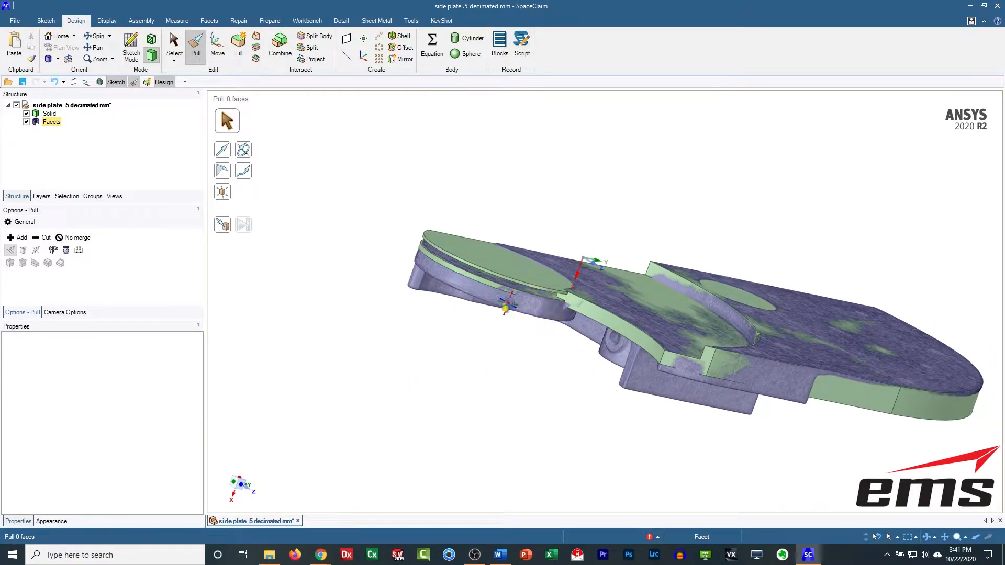
middle_click_drag(510, 309, 507, 339)
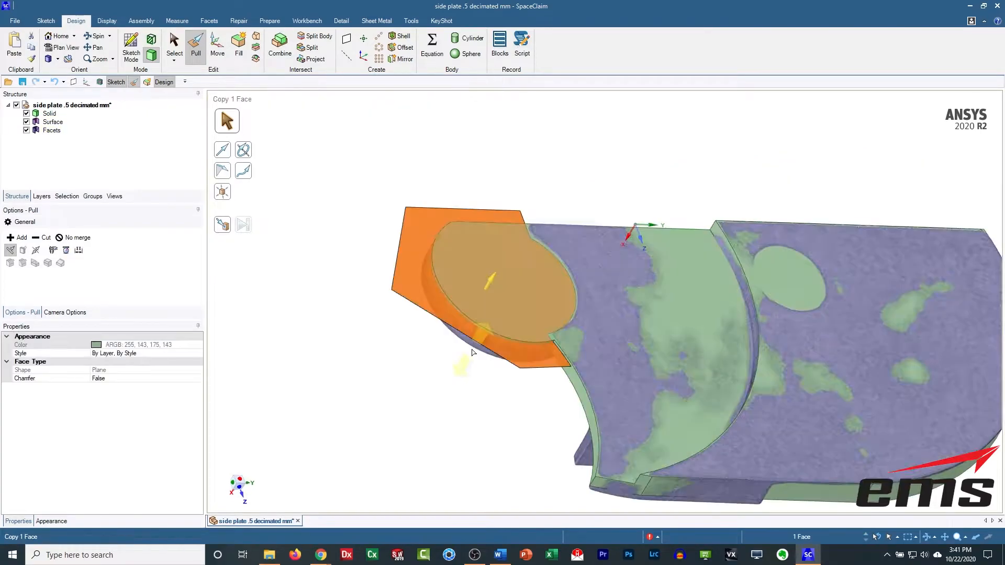
middle_click_drag(673, 322, 602, 247)
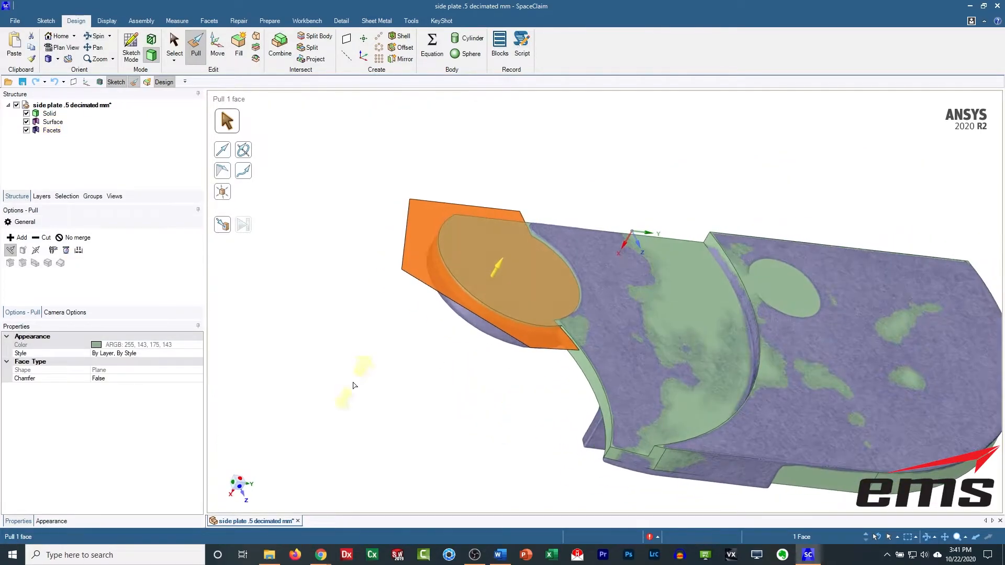
left_click(353, 377)
middle_click_drag(352, 376, 340, 369)
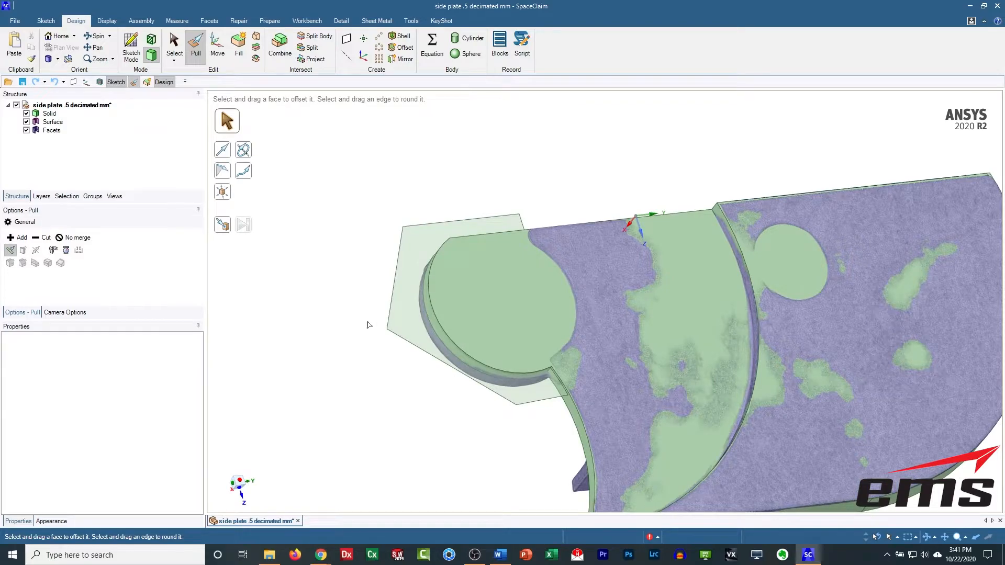
Restore the selection filter from faceted bodies only to Smart so that the profile surface can be selected.
left_click(444, 246)
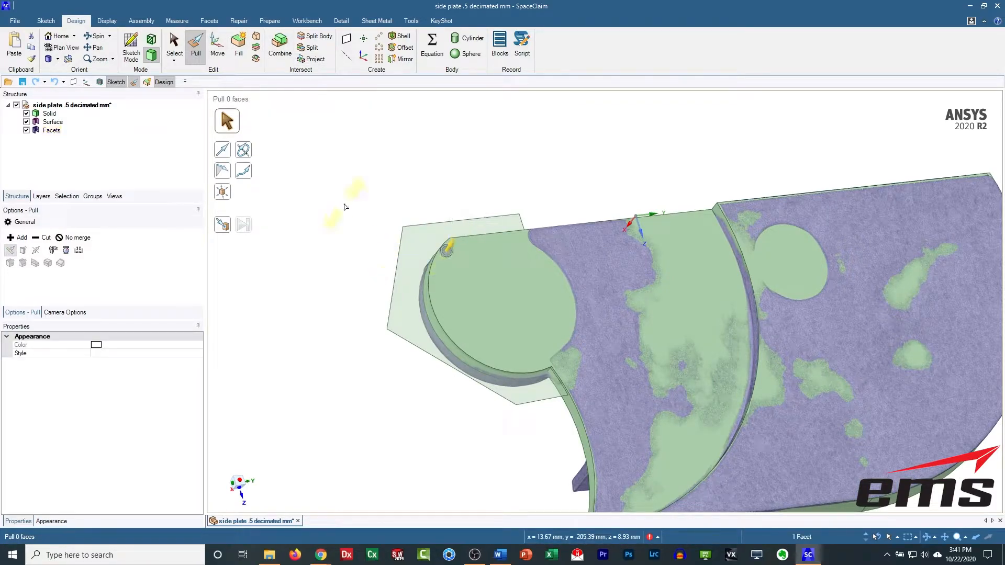
left_click(343, 204)
left_click(897, 537)
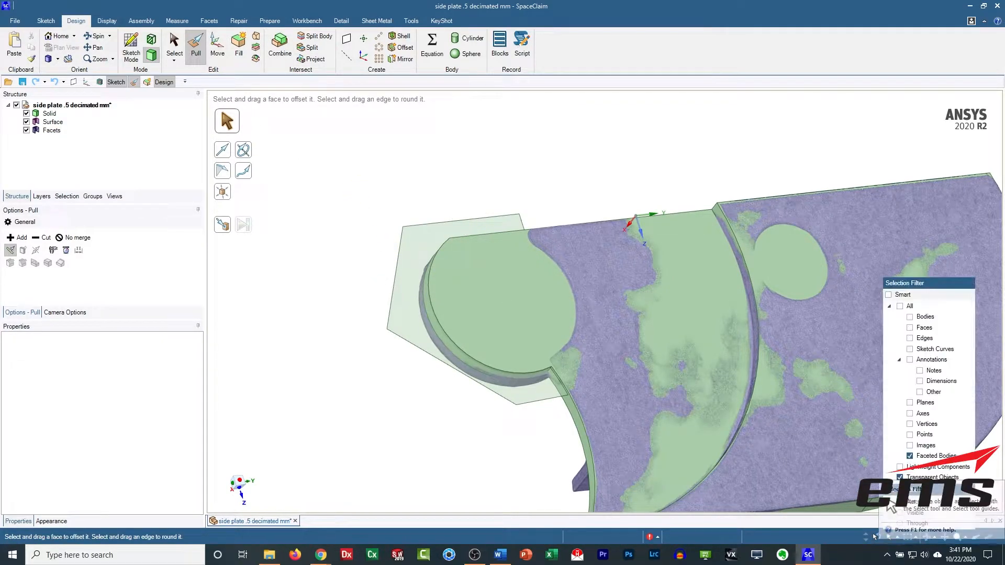
left_click(899, 302)
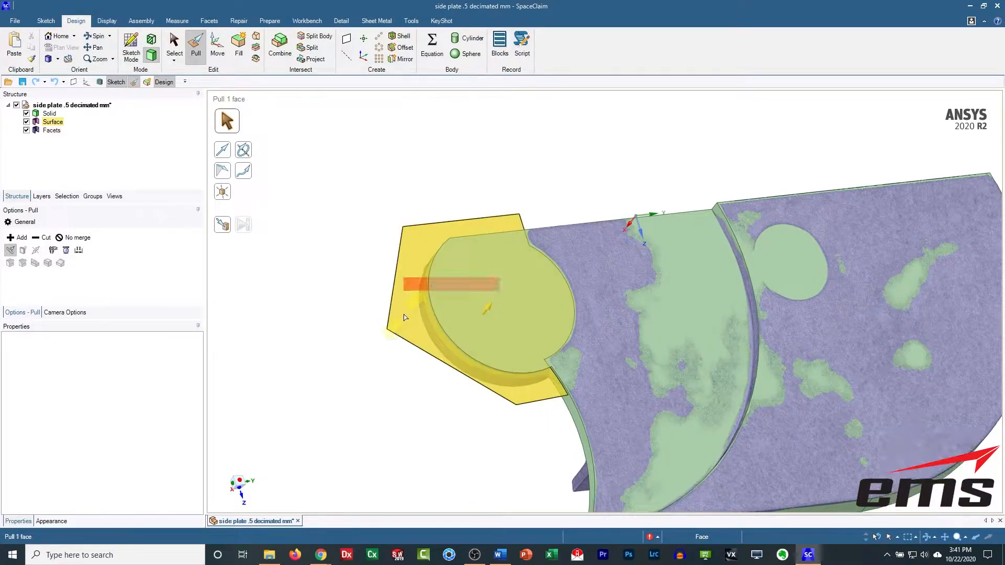
Cut the solid with the profile surface in both directions, up to a facet on the lobe's recessed face, with the filter limited to faceted bodies.
left_click(410, 309)
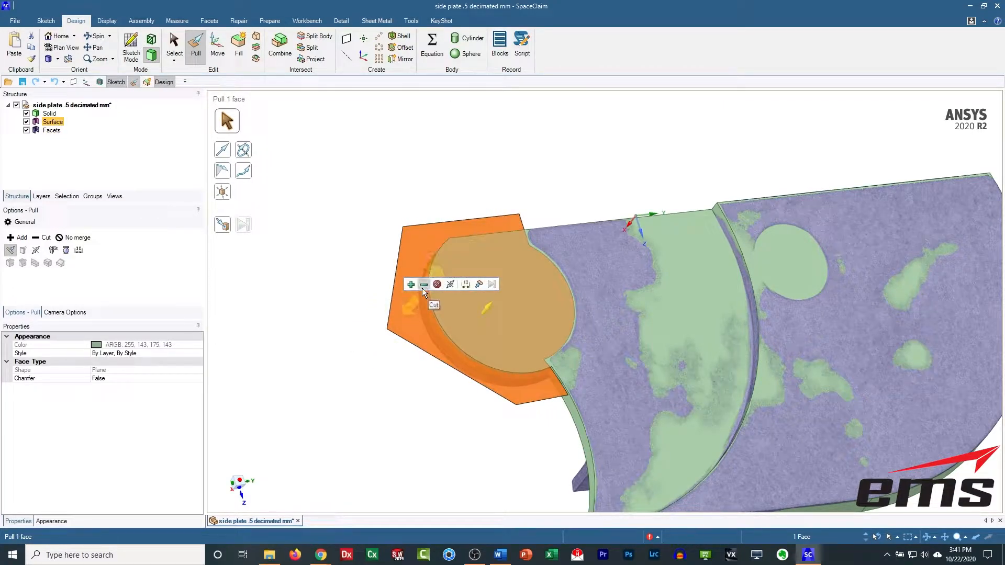
left_click(449, 284)
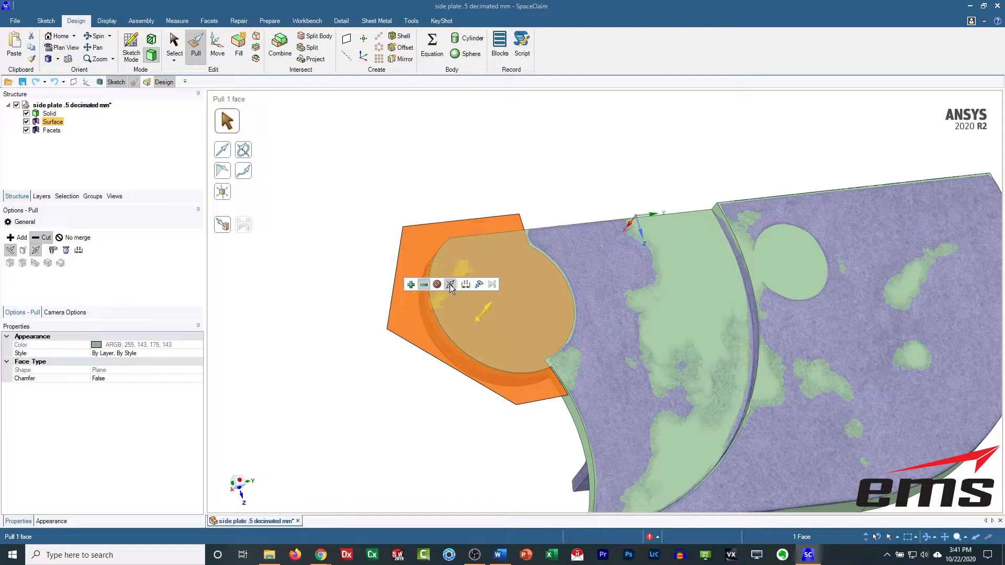
left_click(478, 285)
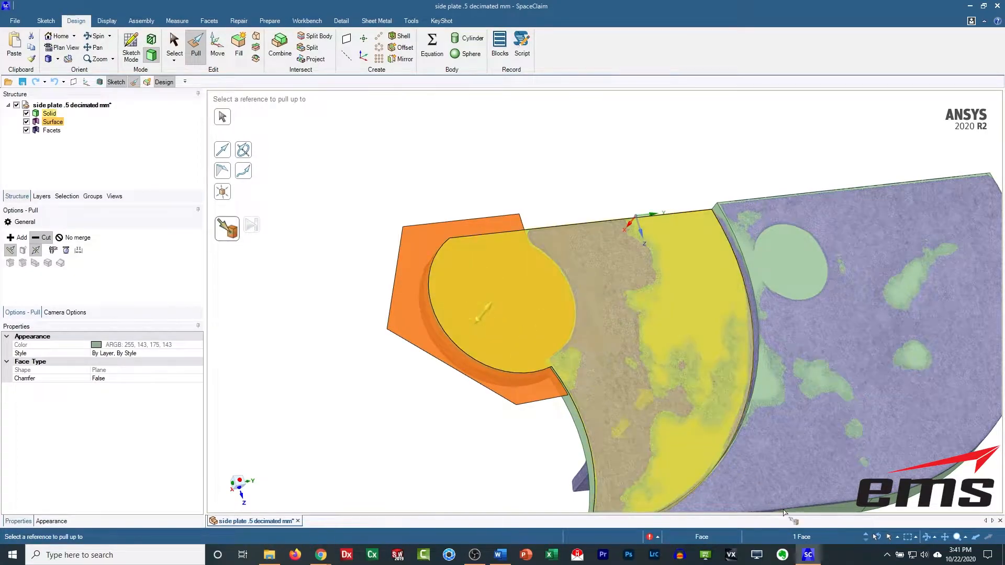
left_click(898, 537)
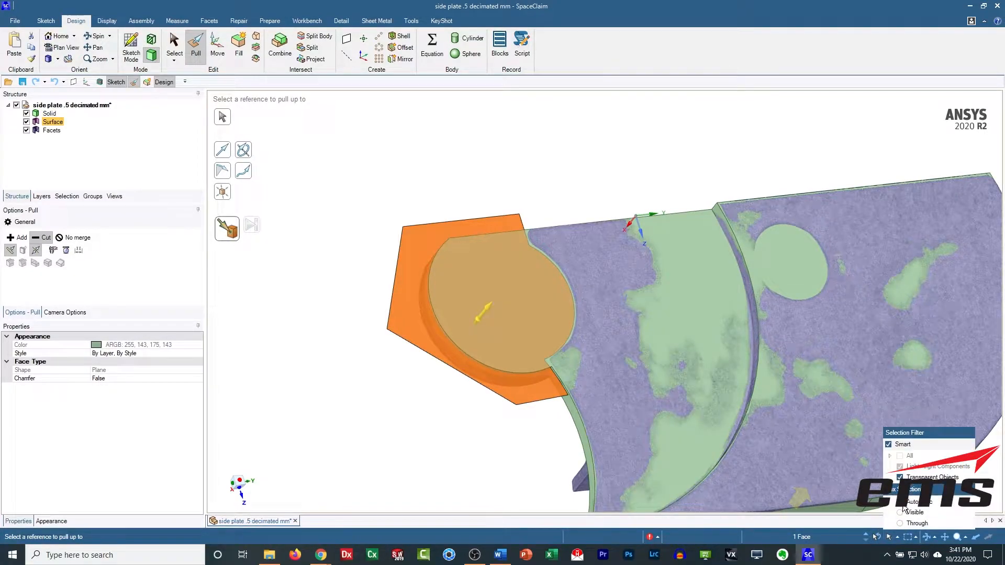
left_click(907, 447)
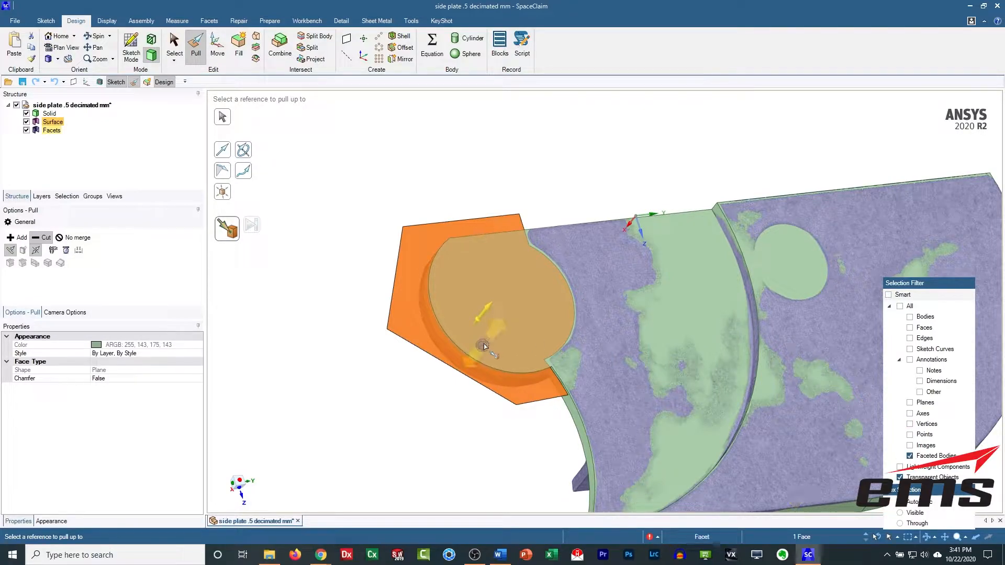
left_click(484, 347)
middle_click_drag(324, 336, 349, 335)
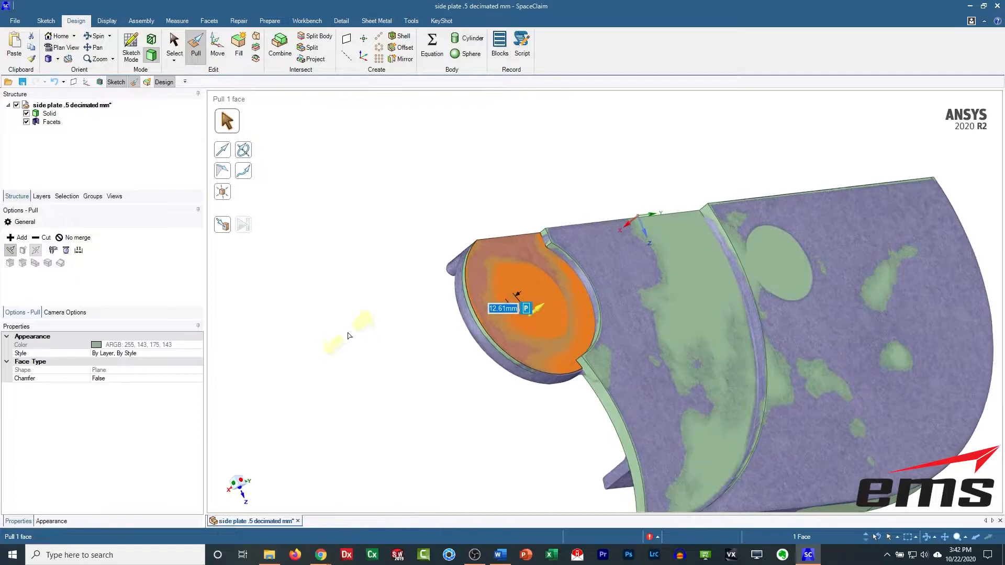
left_click(334, 321)
Hide the facets and inspect the solid's step corner beside the round lobe at the straight edge.
middle_click_drag(817, 243, 830, 313)
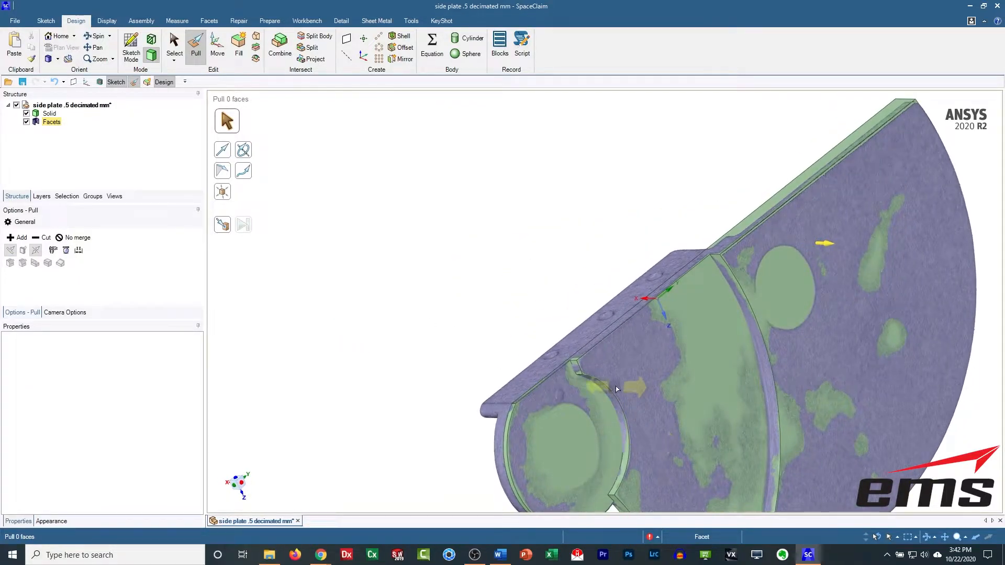
left_click(26, 122)
middle_click_drag(599, 388, 552, 341)
scroll(552, 341, "up", 5)
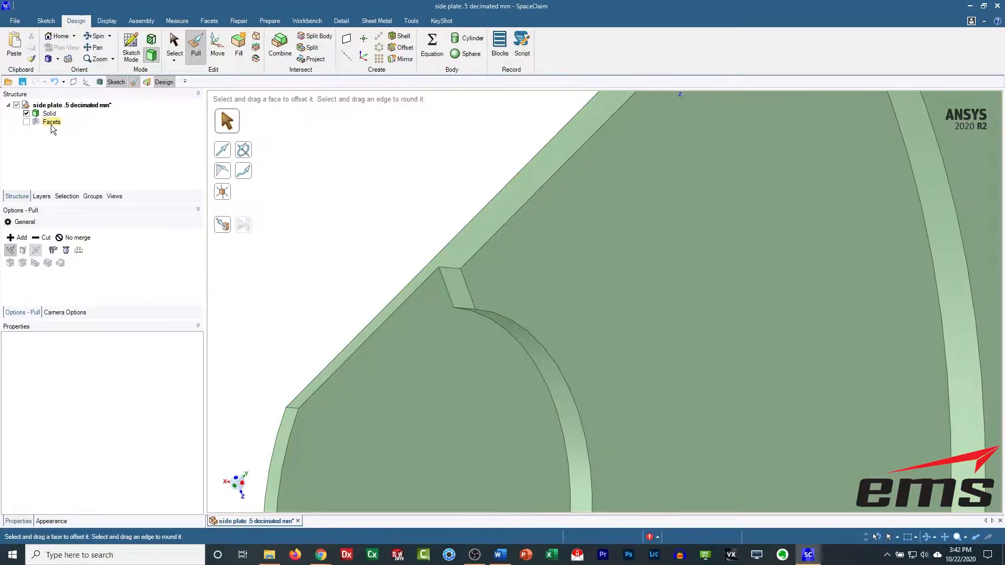
Compare the step corner beside the round lobe in the facets and in the solid, ending with both shown.
left_click(26, 113)
left_click(26, 121)
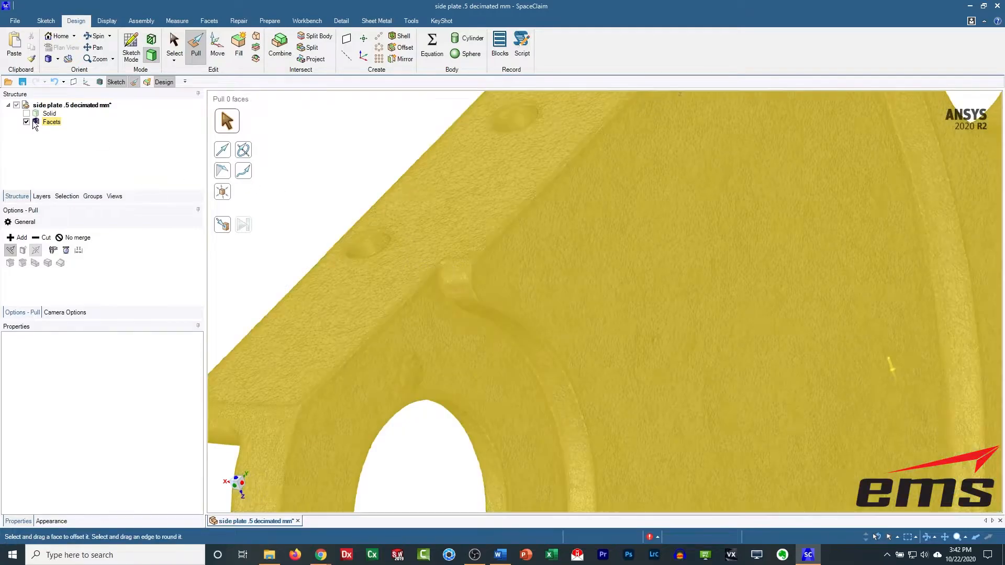
left_click(26, 121)
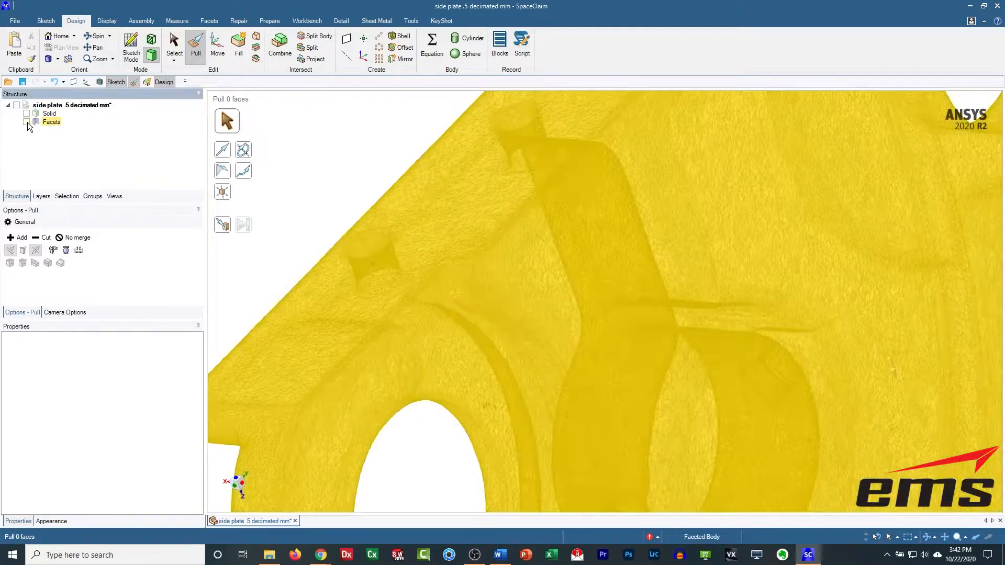
left_click(26, 113)
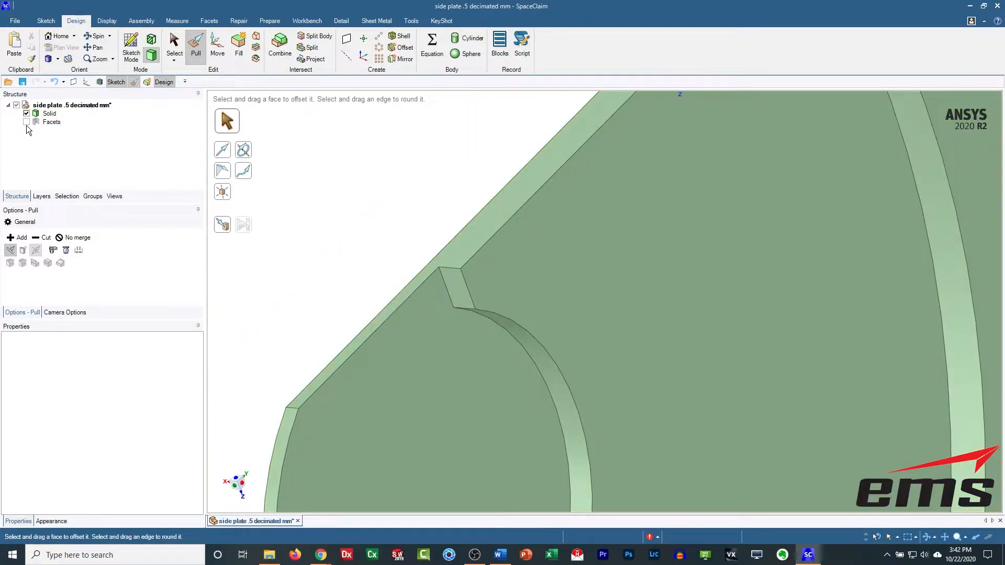
left_click(26, 122)
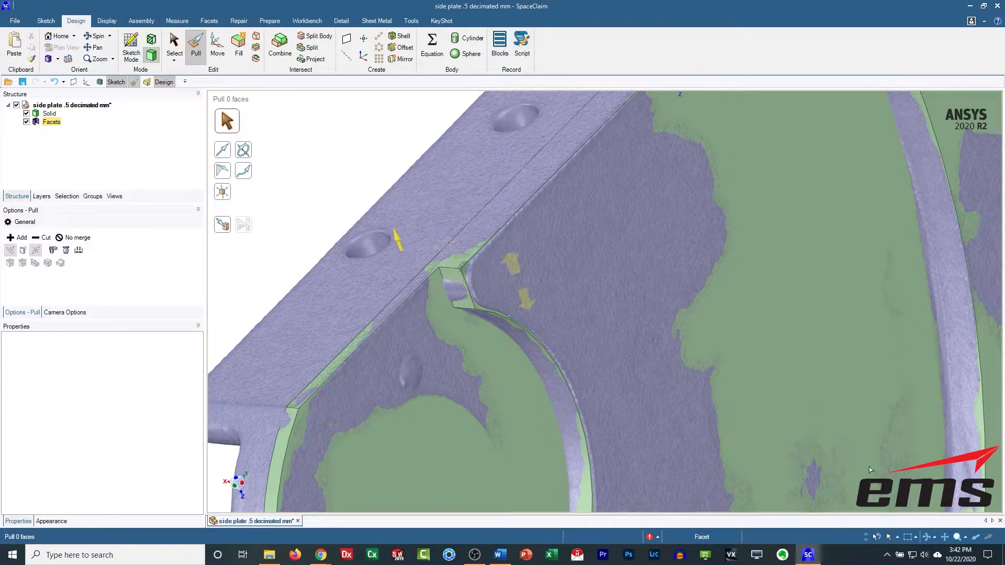
Reset the selection filter to Smart and round the two corner edges of the step beside the lobe to about 5.7 mm radius.
left_click(898, 536)
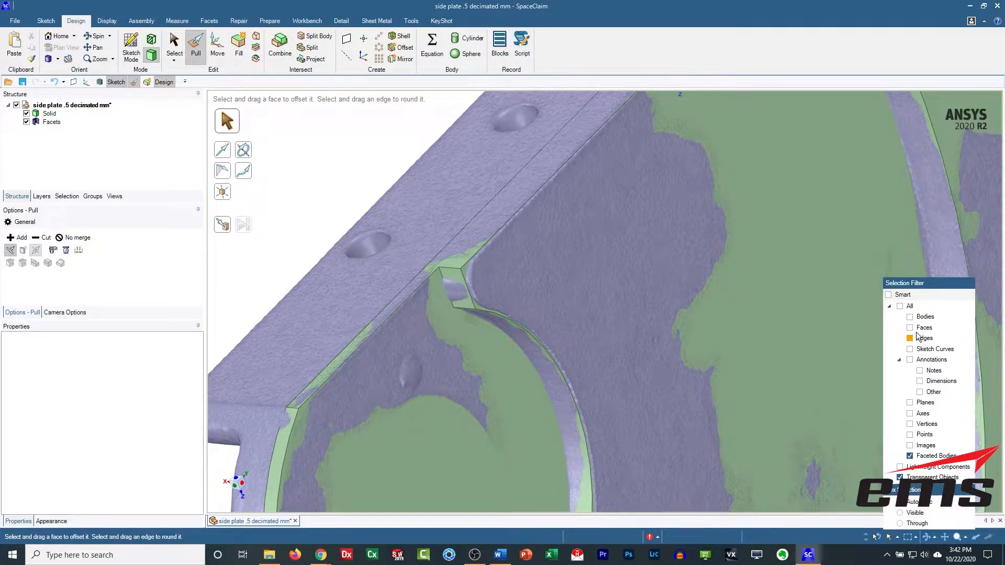
left_click(897, 296)
left_click(452, 271)
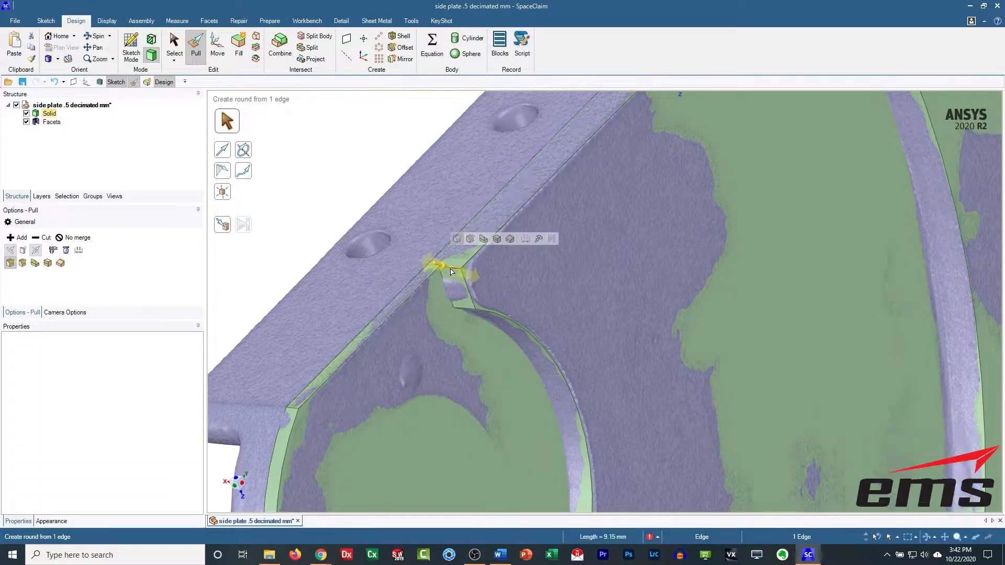
left_click(467, 315, "ctrl")
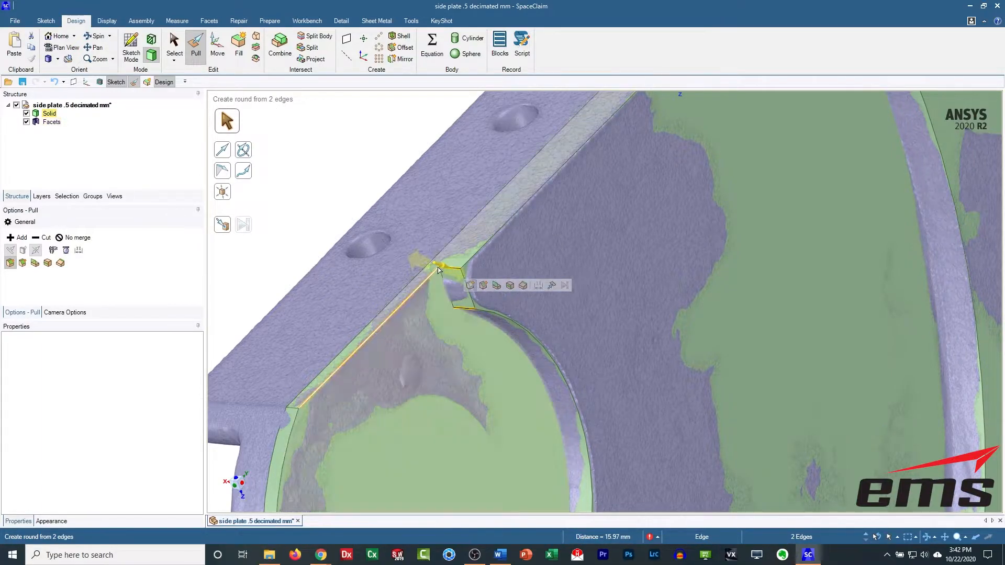
left_click_drag(438, 270, 473, 270)
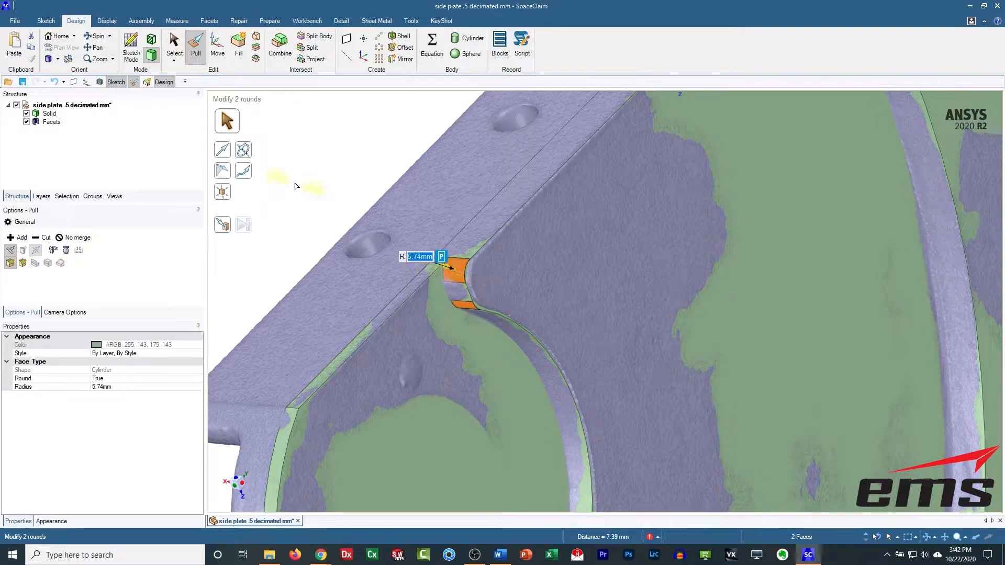
left_click(299, 254)
Round the solid's step edge where the lobe meets the plate's concave edge with a 4 mm radius.
scroll(559, 282, "up", 5)
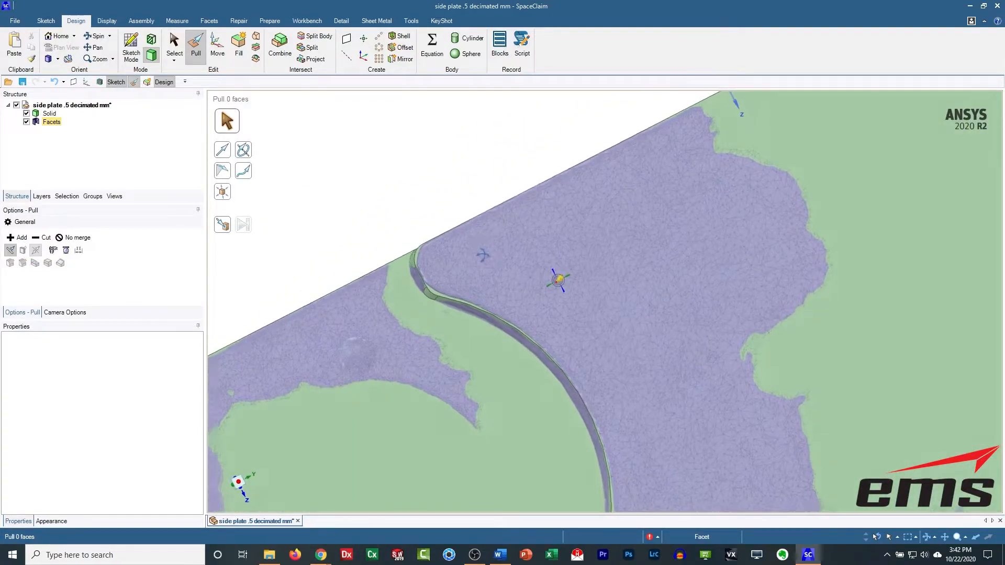
scroll(545, 278, "down", 4)
scroll(530, 307, "down", 5)
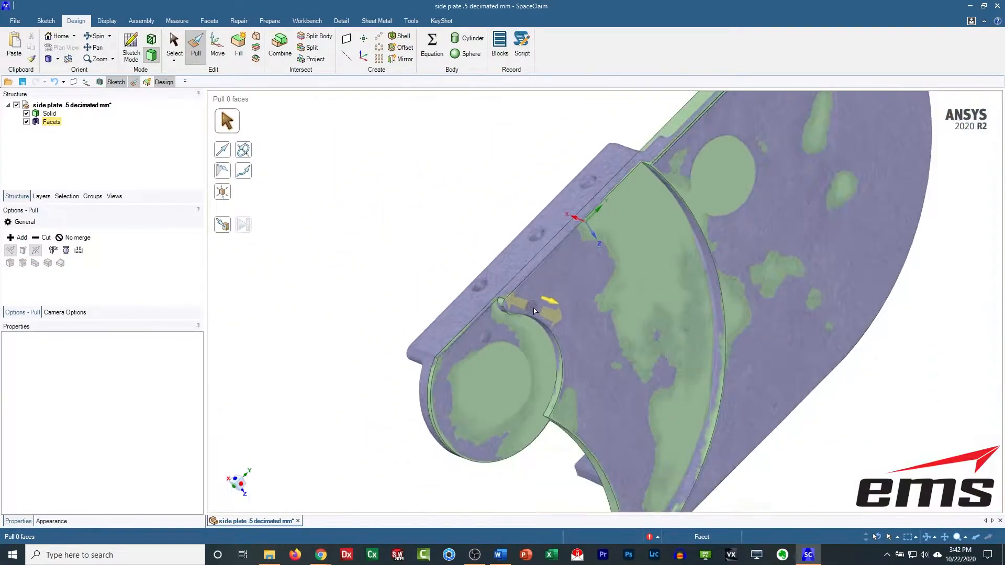
middle_click_drag(540, 316, 661, 292)
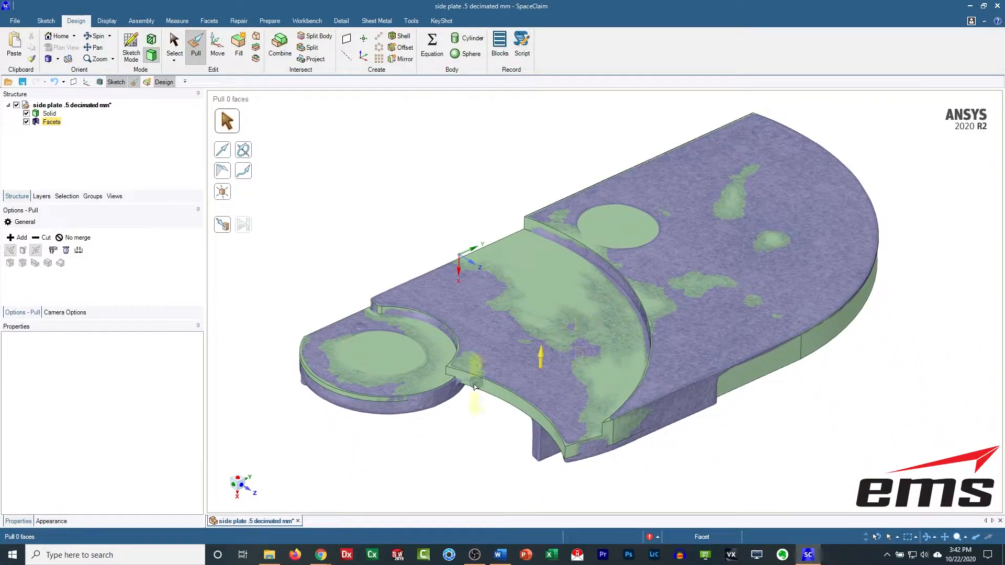
middle_click_drag(345, 390, 422, 435)
left_click(410, 422)
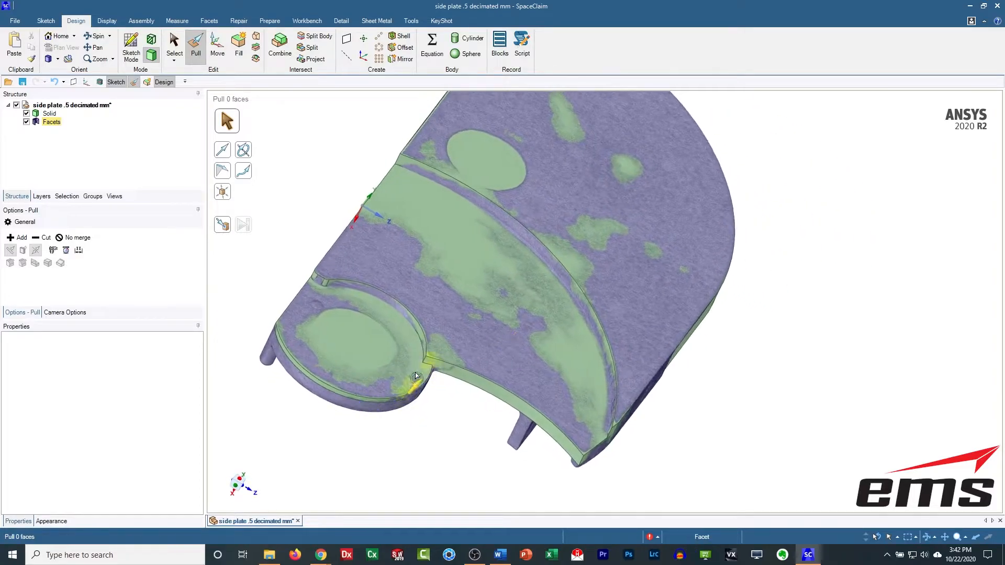
scroll(421, 359, "up", 5)
left_click(428, 356)
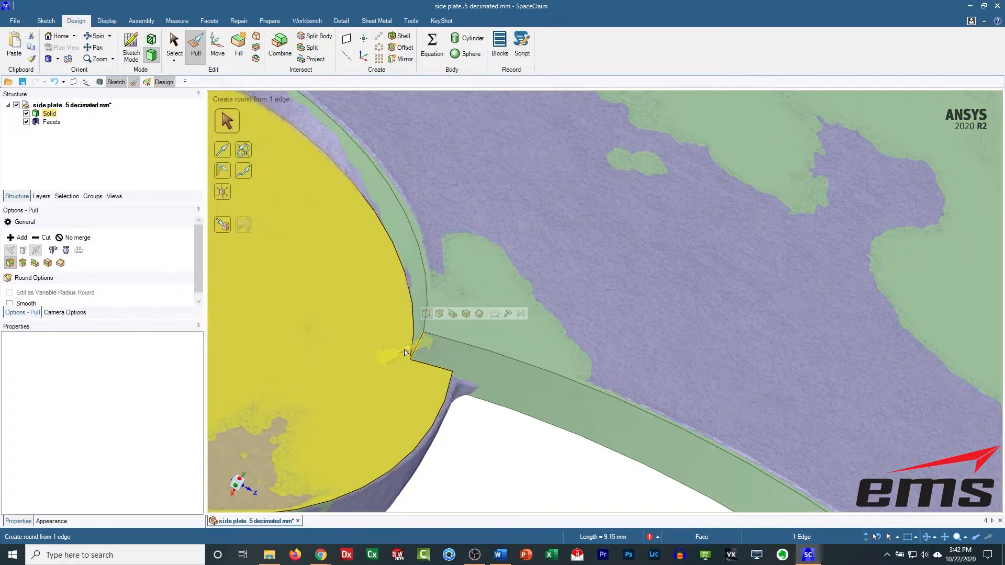
left_click_drag(405, 352, 434, 346)
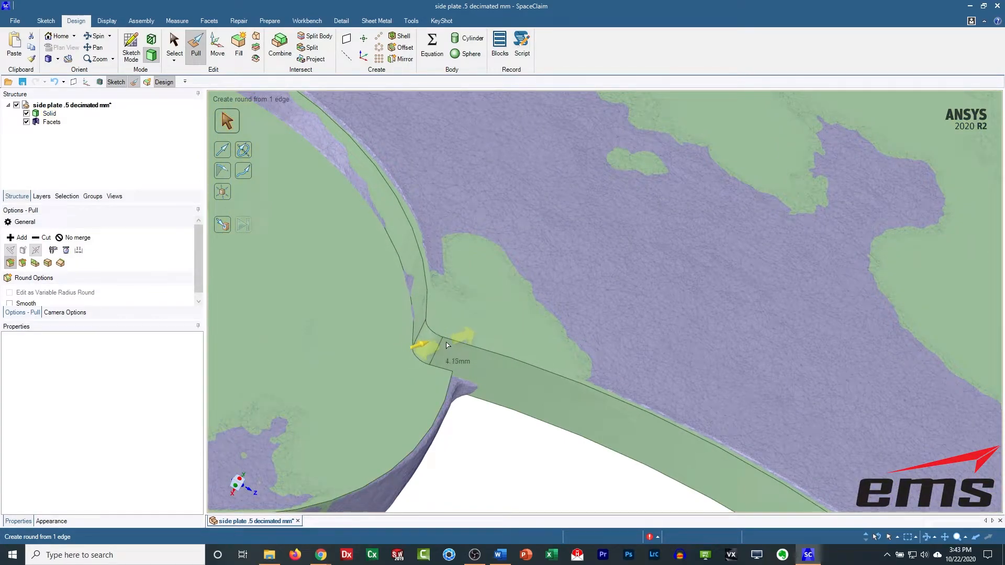
type("4mm")
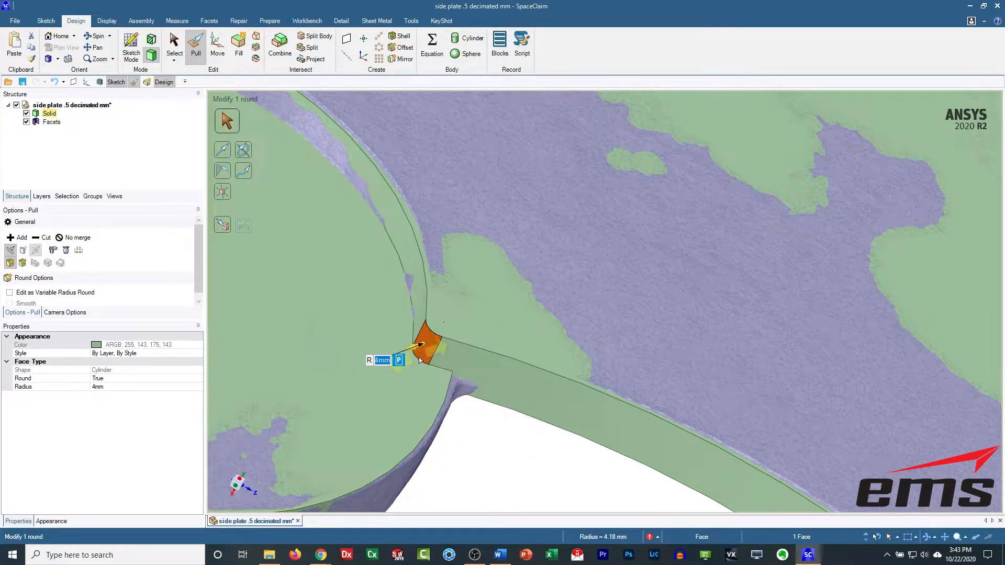
key("Escape")
Enlarge the round at the step corner between the lobe and the concave edge.
left_click(431, 339)
left_click_drag(421, 340, 449, 341)
middle_click_drag(445, 361, 587, 345)
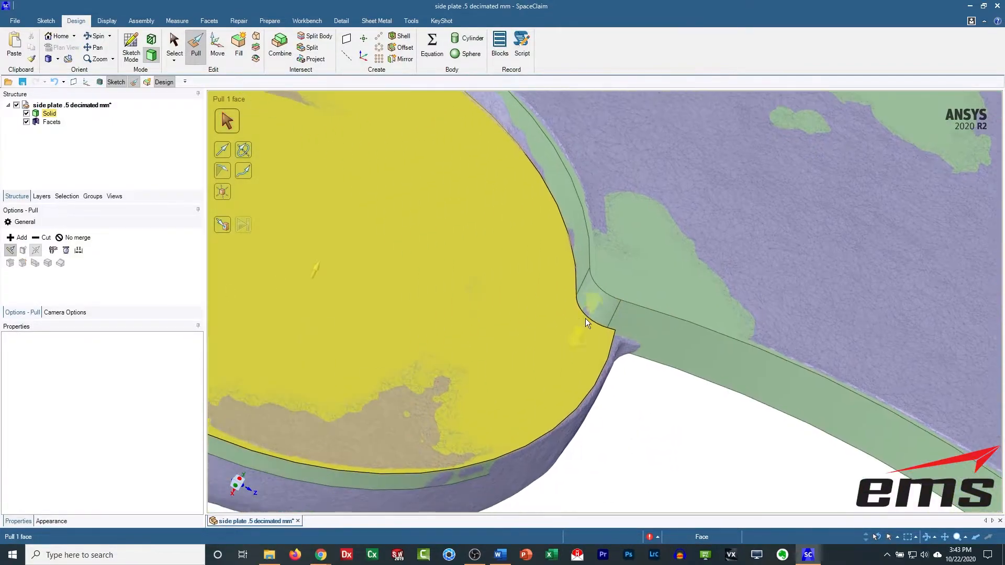
Turn the part over, hide the solid and examine the ribs, bosses and curved step on the back of the facets.
scroll(587, 346, "down", 5)
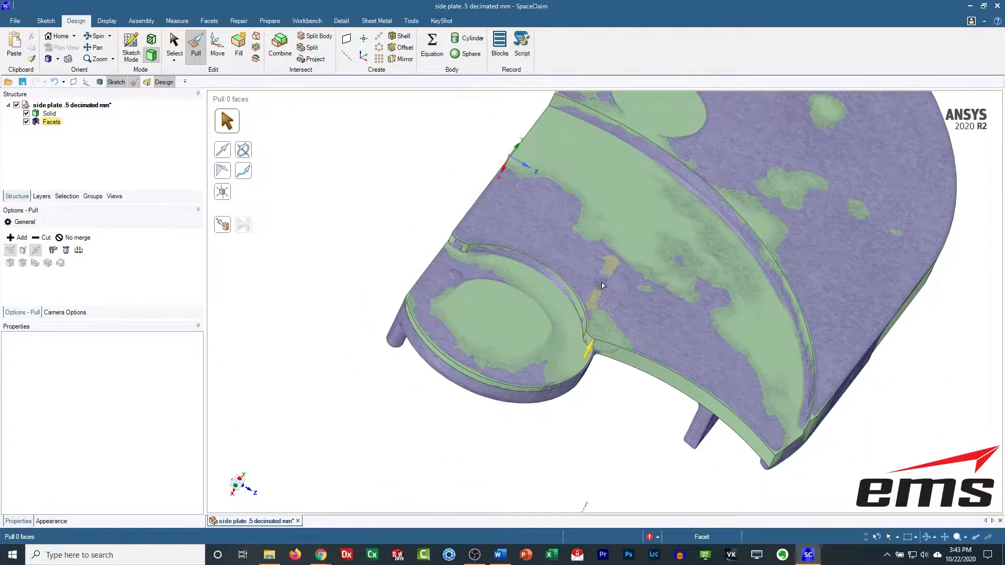
middle_click_drag(503, 303, 697, 318)
scroll(635, 360, "up", 3)
scroll(635, 360, "down", 5)
middle_click_drag(639, 329, 610, 308)
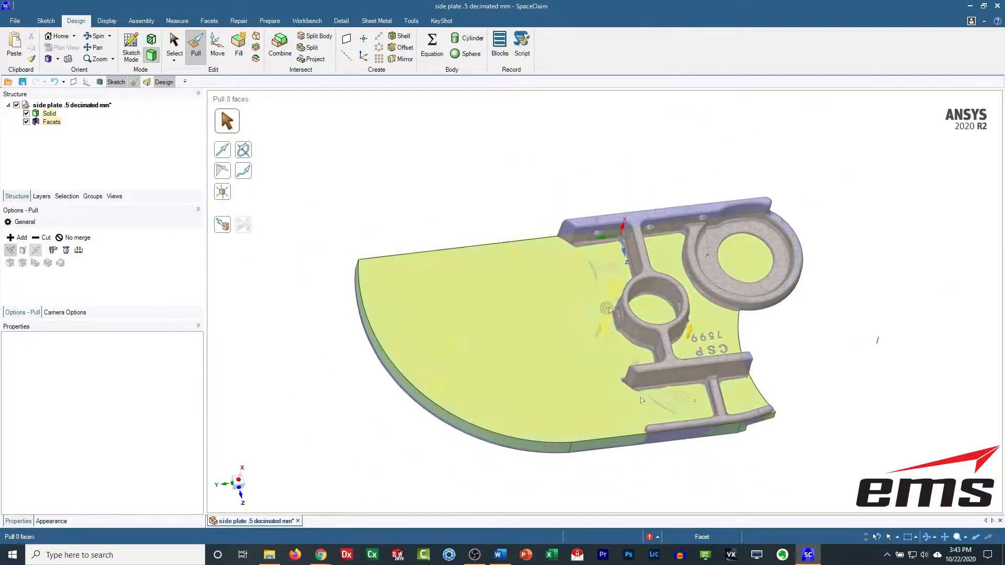
middle_click_drag(649, 386, 645, 342, "shift")
mouse_move(715, 421)
middle_mouse_down()
mouse_move(729, 388)
mouse_move(699, 393)
middle_mouse_up()
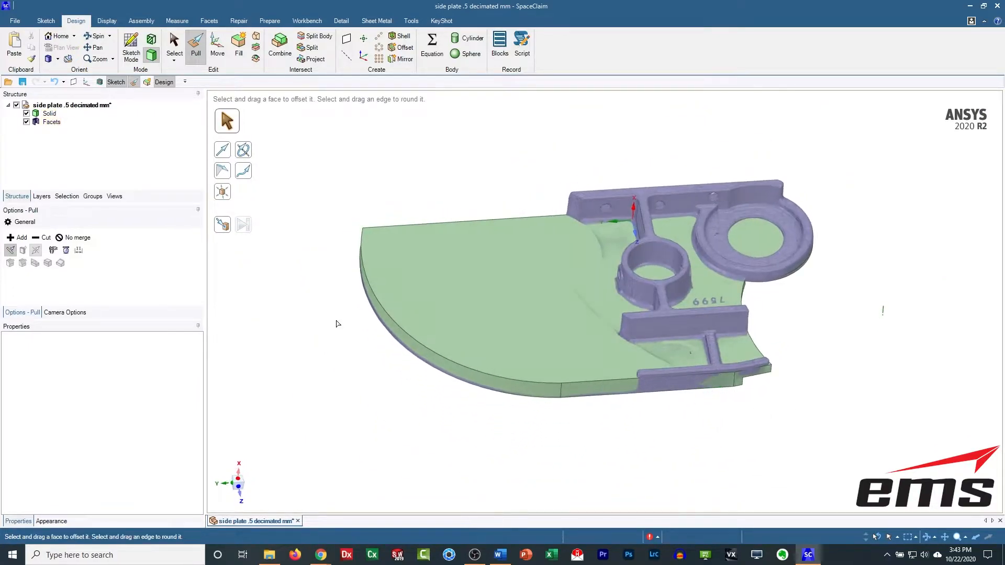
left_click(26, 113)
middle_click_drag(534, 511, 535, 538)
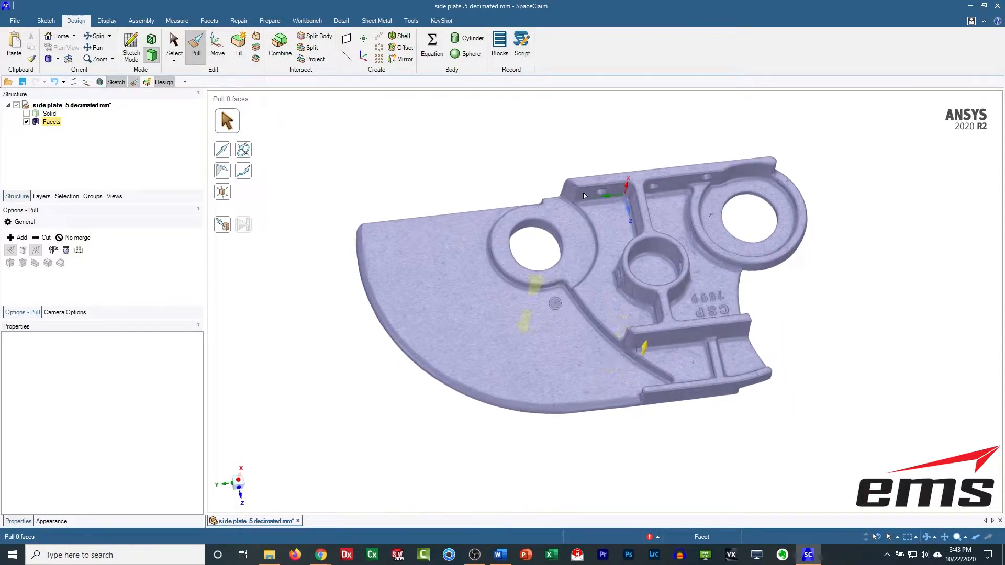
middle_click_drag(599, 297, 574, 328, "shift")
scroll(562, 341, "down", 3)
scroll(562, 341, "up", 3)
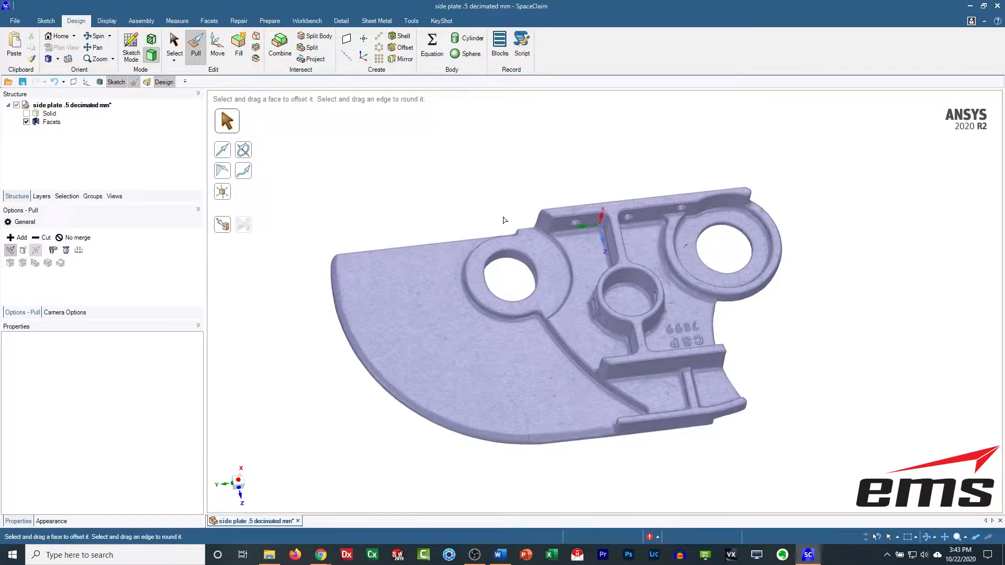
middle_click_drag(540, 316, 523, 369)
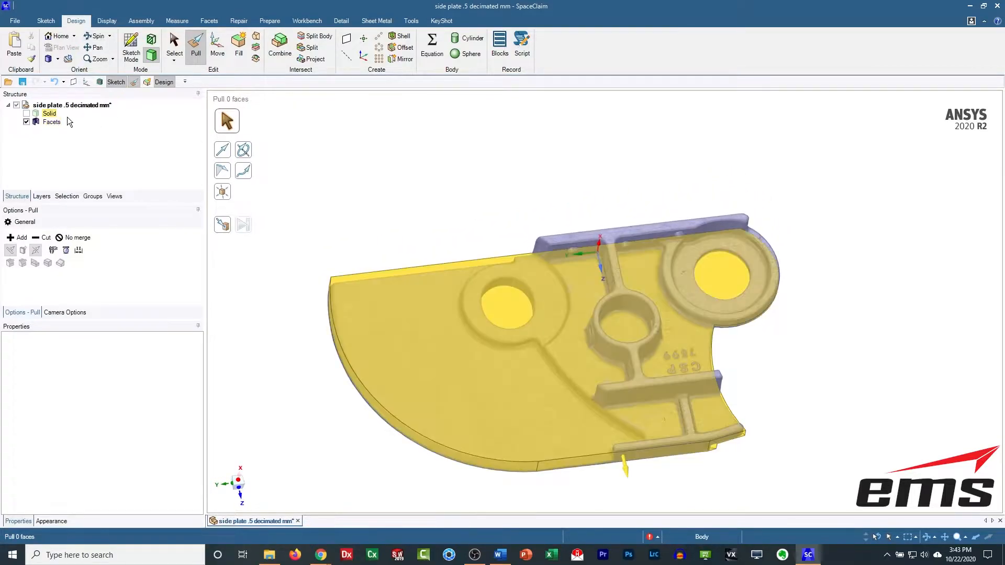
Show the solid again and start a sketch on its flat back face.
left_click(26, 113)
left_click(437, 321)
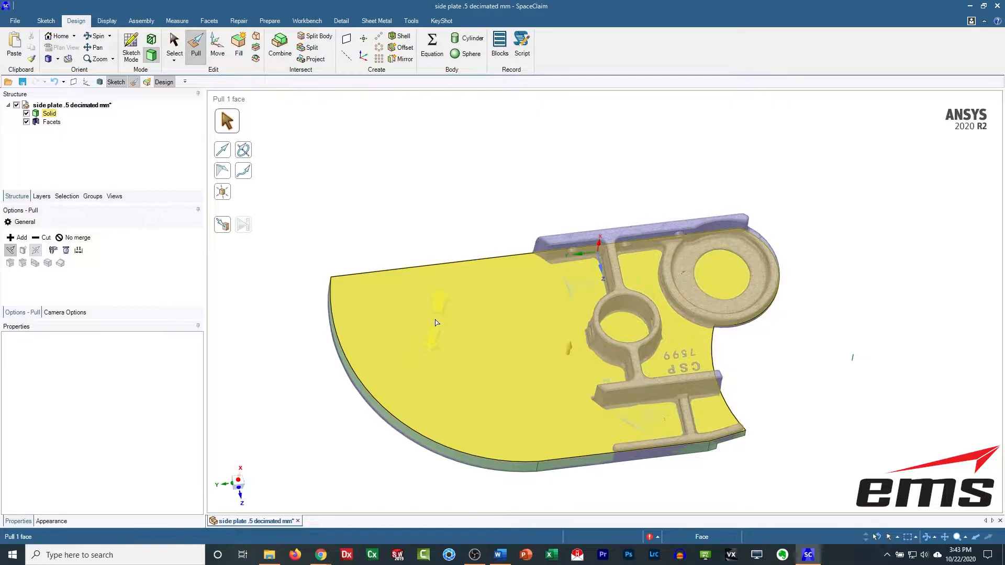
left_click(437, 321)
left_click(176, 53)
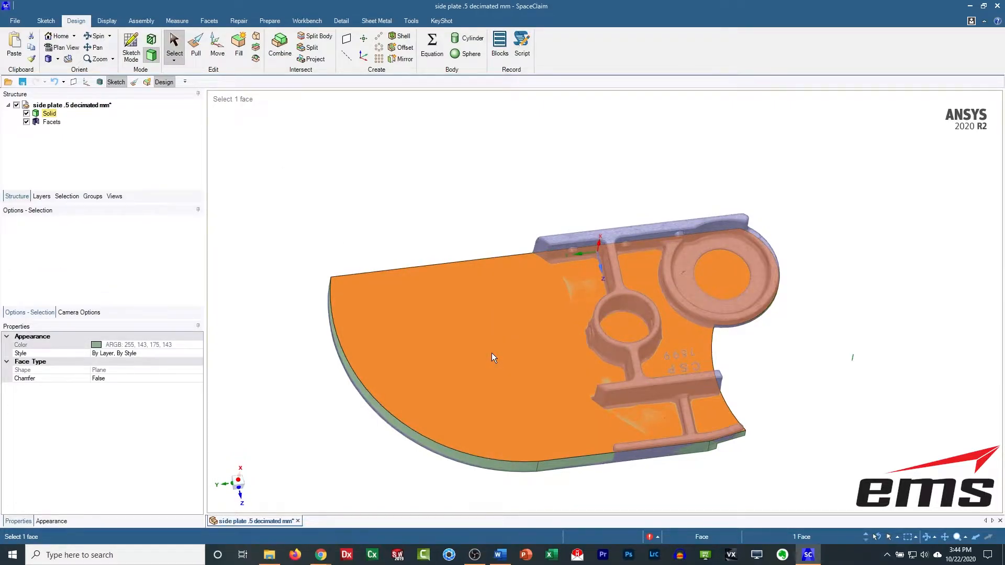
key("k")
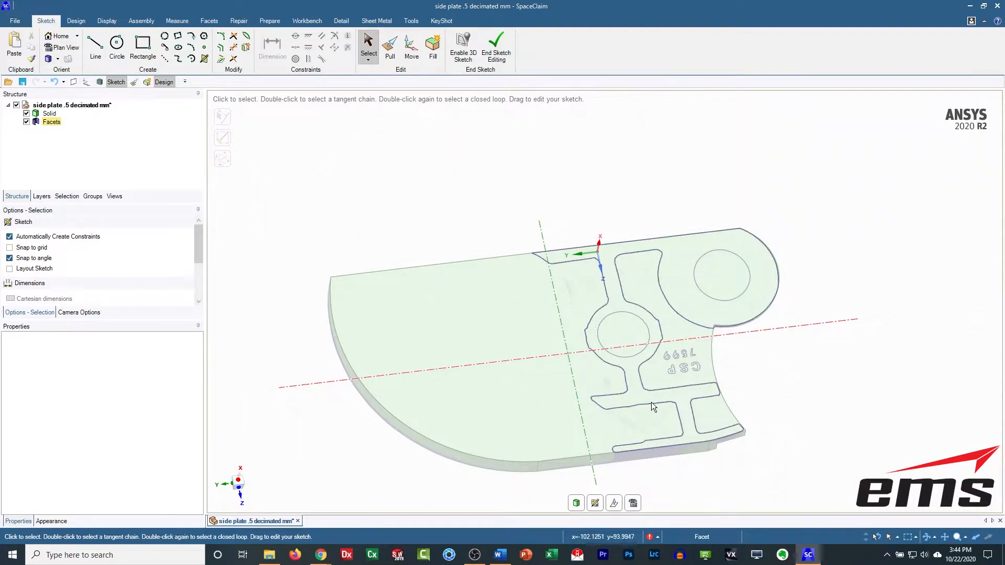
middle_click_drag(651, 402, 660, 330, "ctrl")
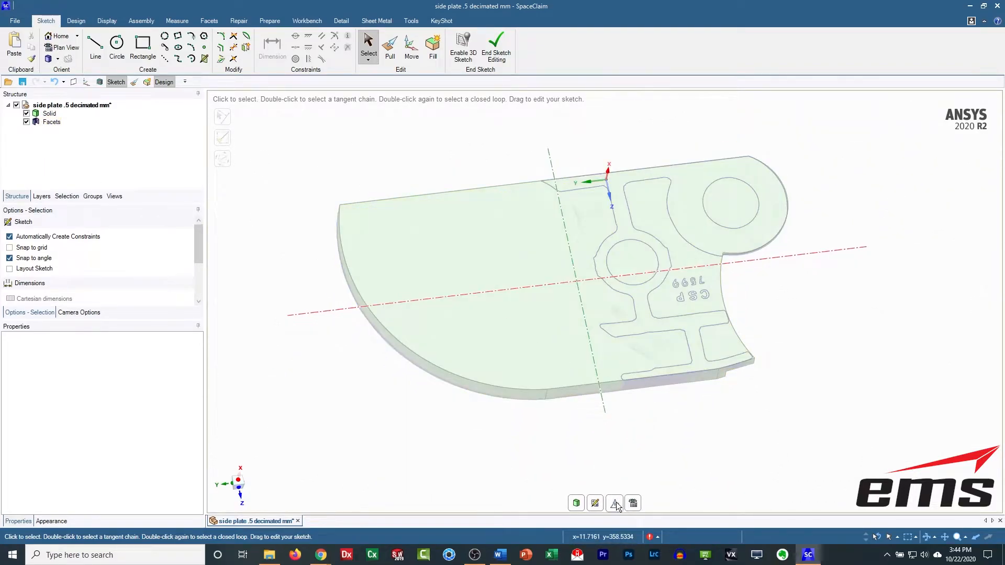
Hide the solid, shift the sketch plane along its normal to section the facets through the round pad and curved step, and view it in plan.
left_click(615, 505)
left_click(26, 113)
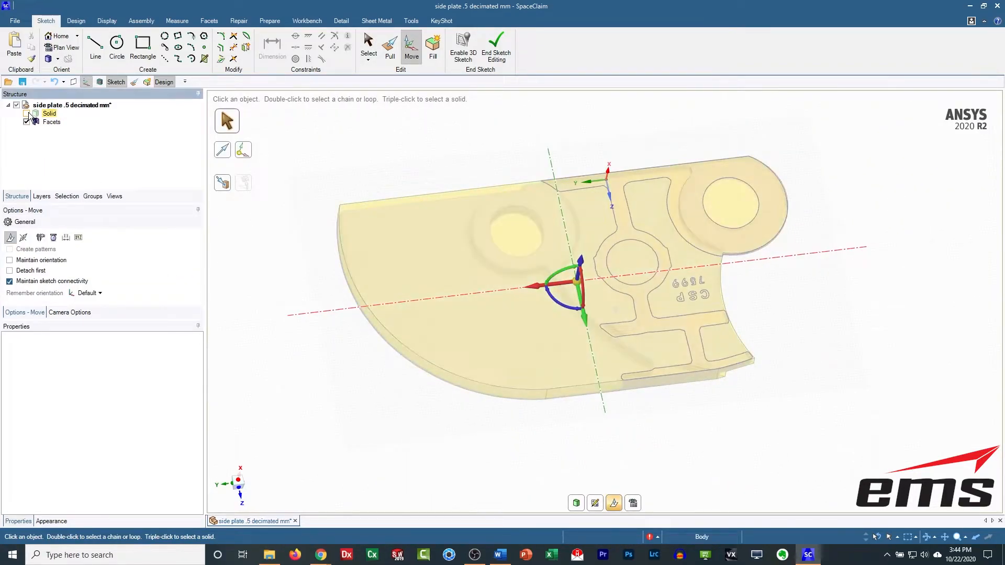
left_click_drag(581, 263, 578, 265)
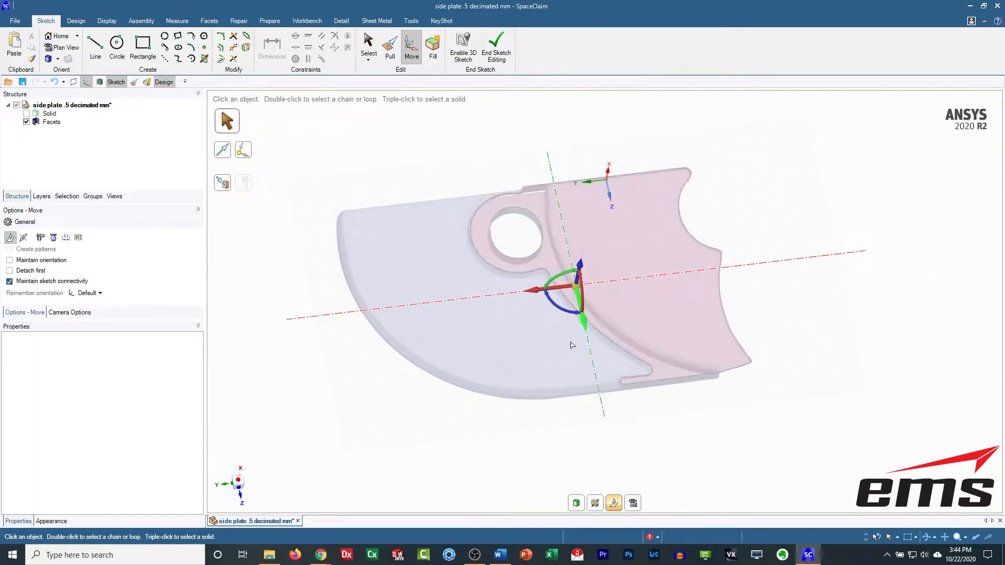
left_click(632, 504)
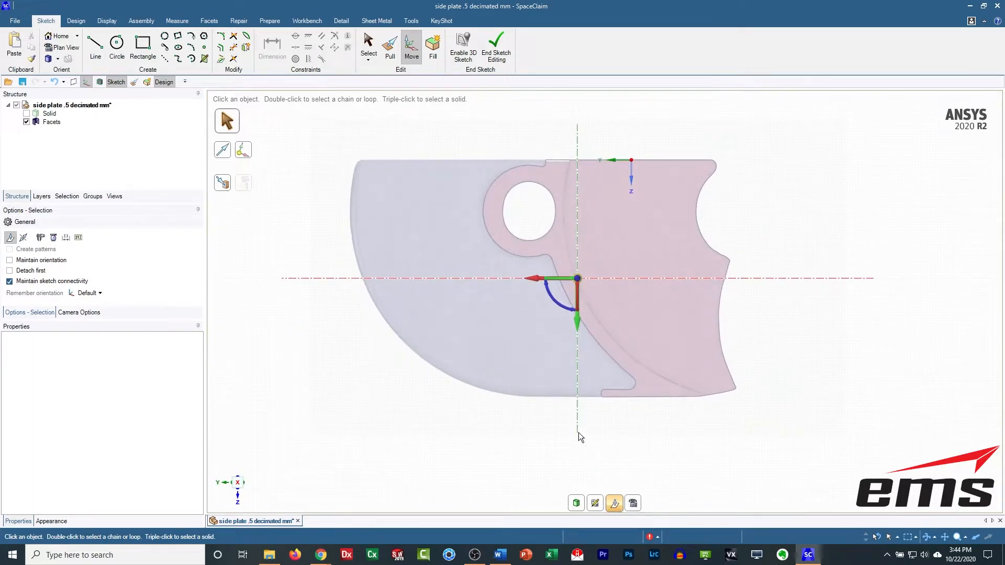
key("s")
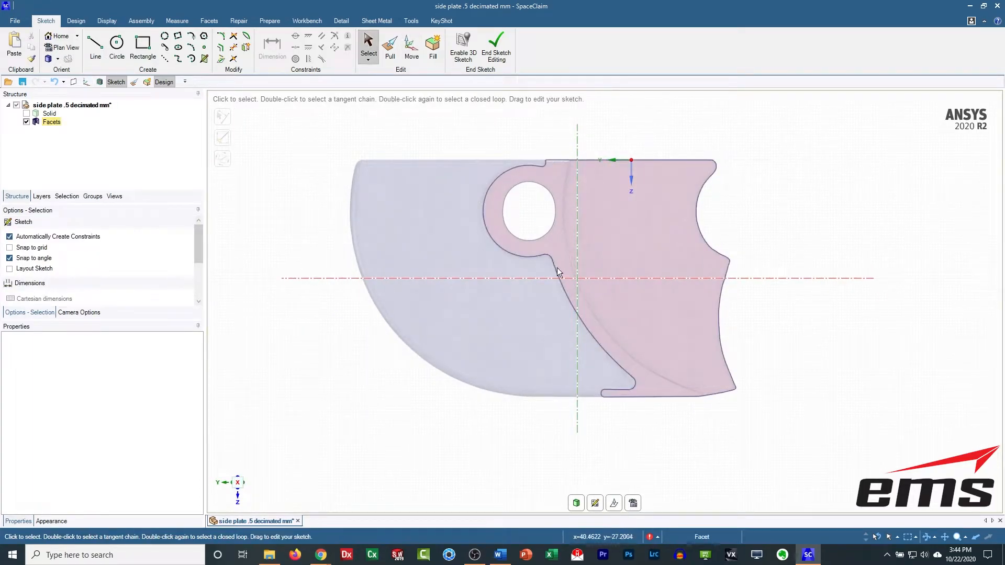
Show the solid again and examine the section outline of the facets' round pad and curved step against the solid.
left_click(26, 114)
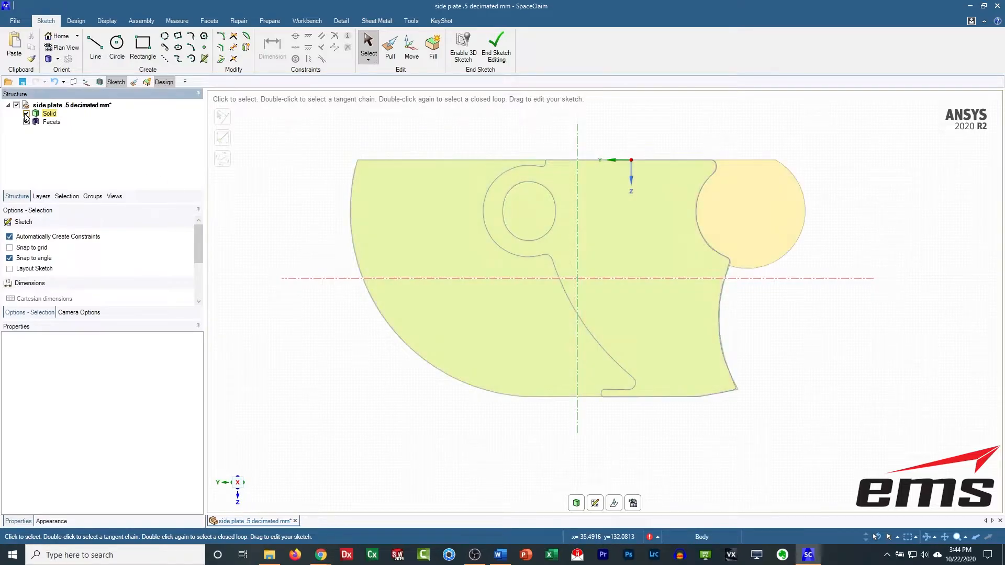
scroll(540, 193, "up", 4)
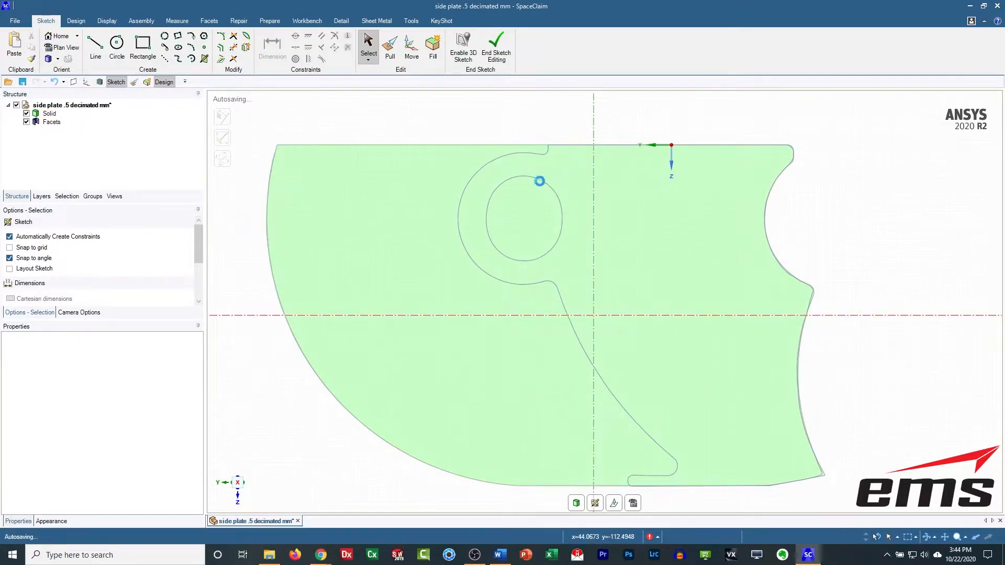
middle_click_drag(666, 382, 629, 302, "ctrl")
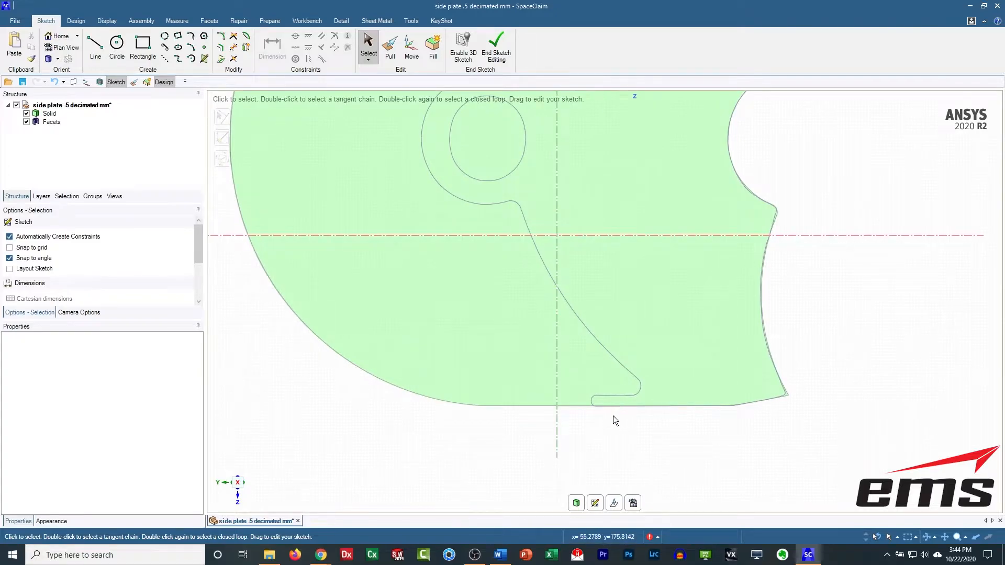
mouse_move(443, 173)
middle_mouse_down("ctrl")
mouse_move(471, 259)
mouse_move(433, 313)
middle_mouse_up("ctrl")
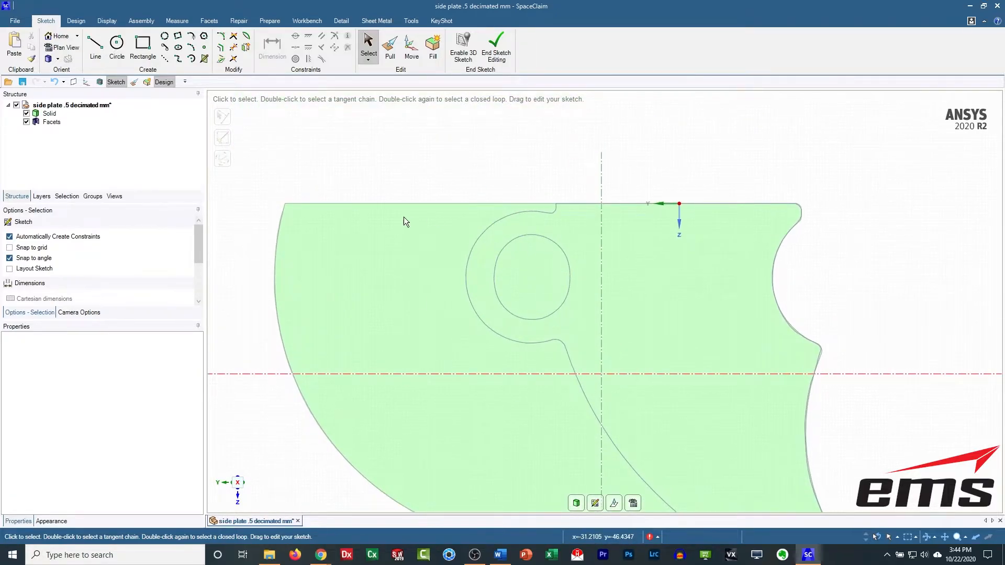
mouse_move(521, 317)
middle_mouse_down("ctrl")
mouse_move(471, 249)
mouse_move(489, 297)
middle_mouse_up("ctrl")
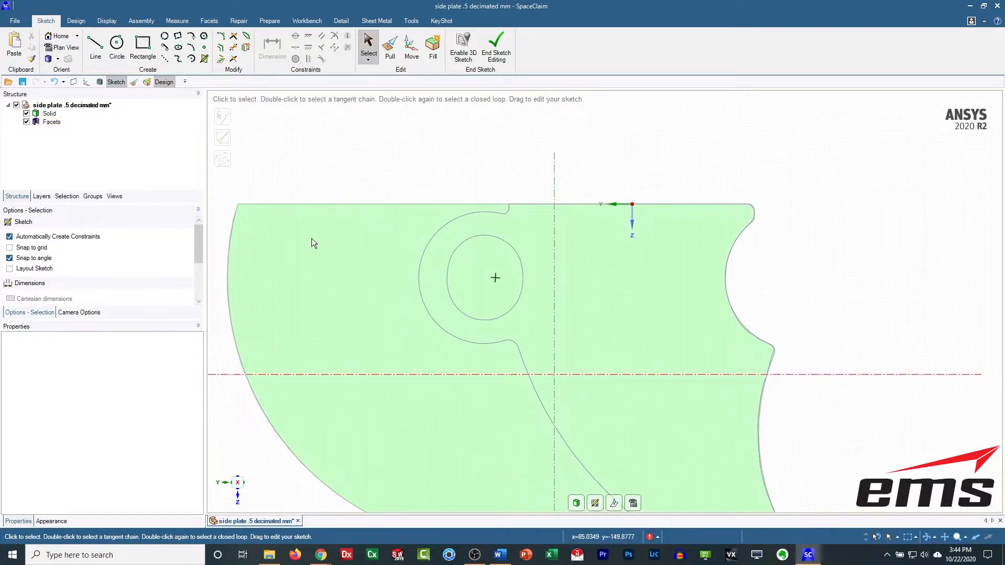
Hide the solid and trace the round pad's outer edge on the facet section outline with a three-point arc.
left_click(26, 113)
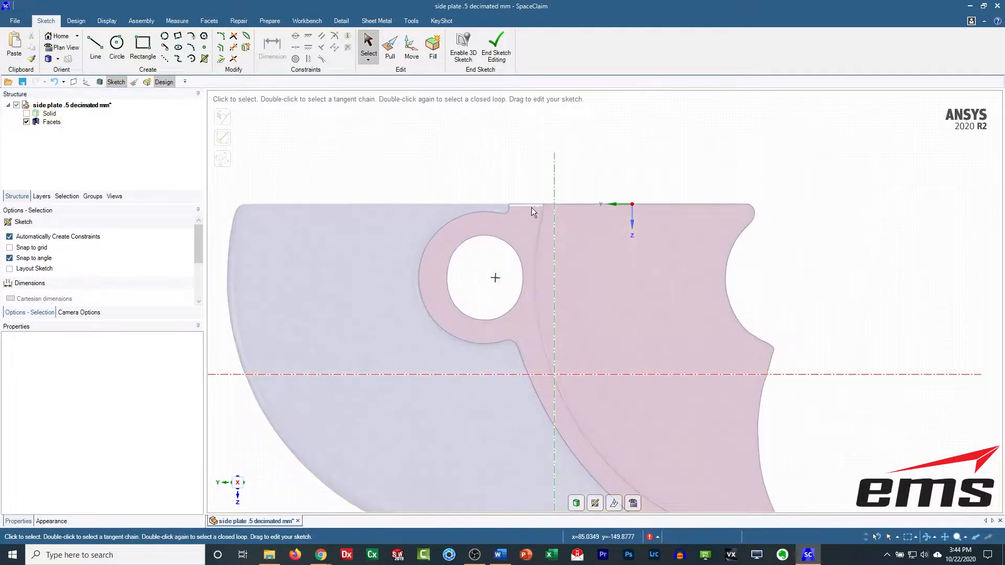
scroll(525, 197, "up", 3)
scroll(485, 242, "up", 2)
middle_click_drag(495, 253, 560, 207, "ctrl")
scroll(560, 206, "down", 4)
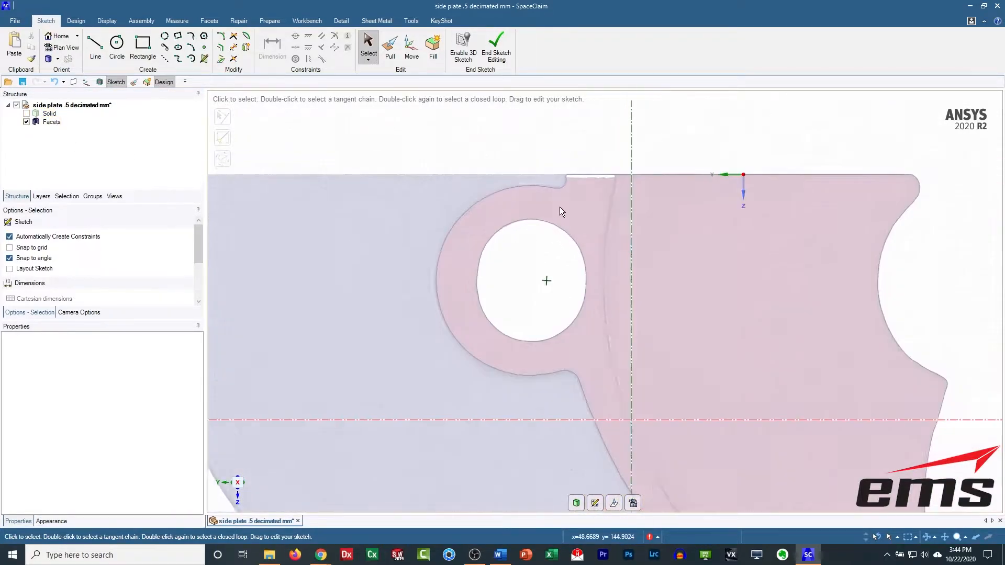
scroll(557, 209, "up", 2)
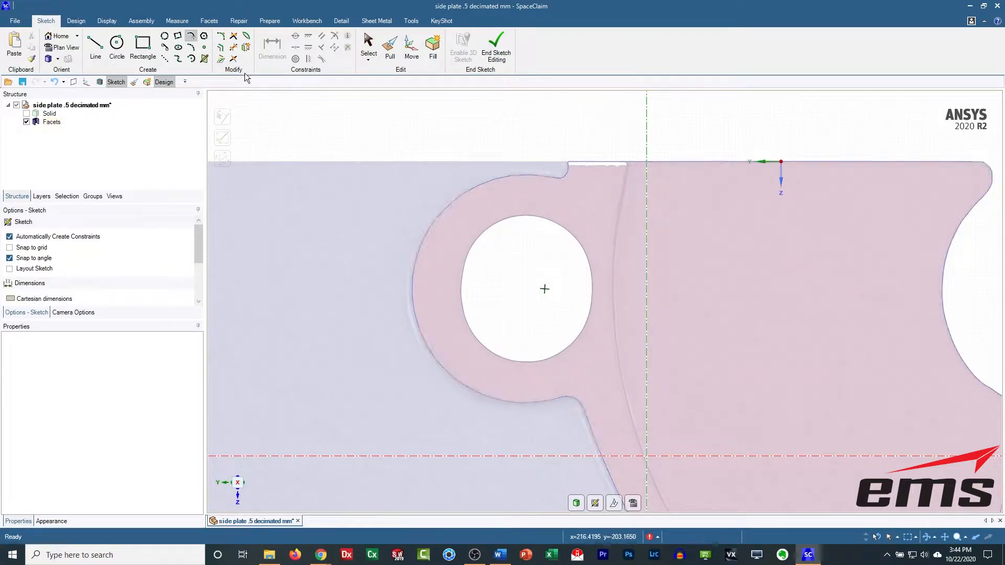
left_click(191, 47)
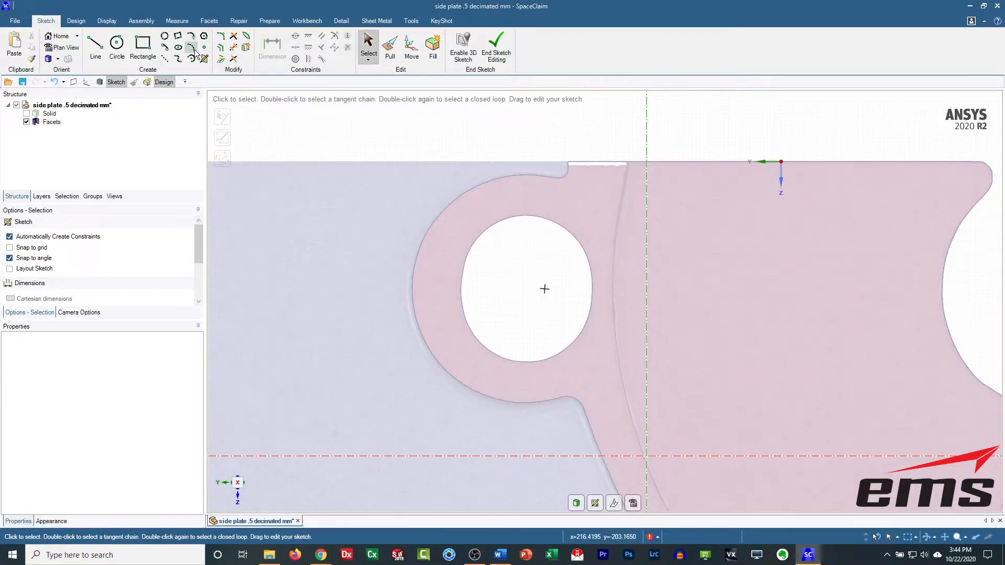
left_click(552, 178)
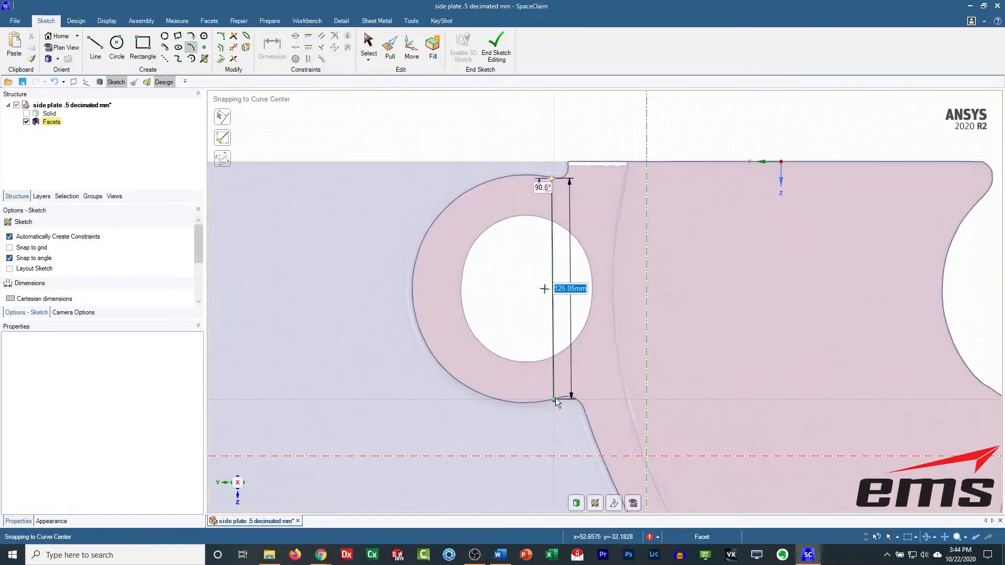
left_click(556, 401)
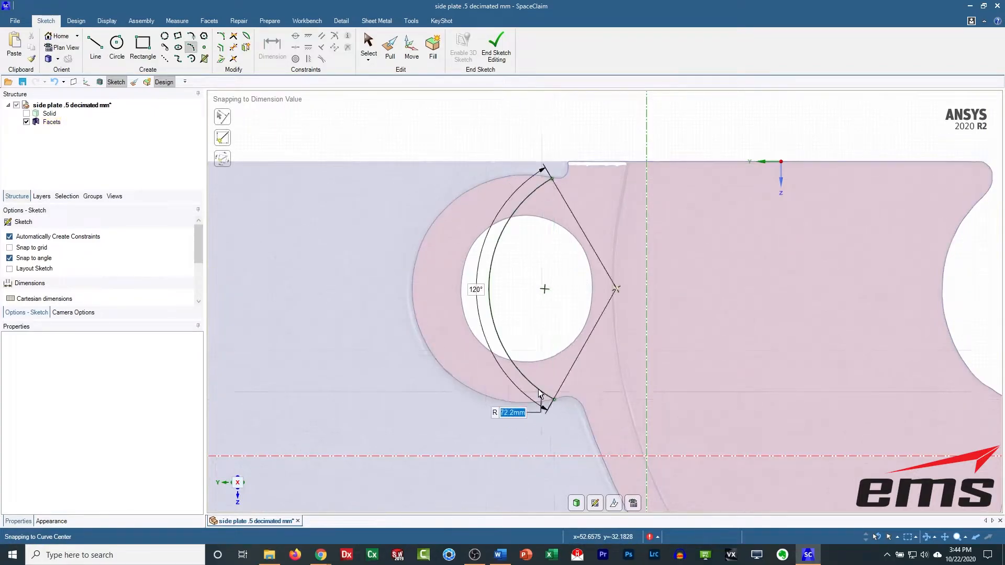
left_click(413, 290)
Trace the curved step's edge with a three-point arc from just below the round pad to the lower notch's rounded tip.
scroll(509, 280, "down", 4)
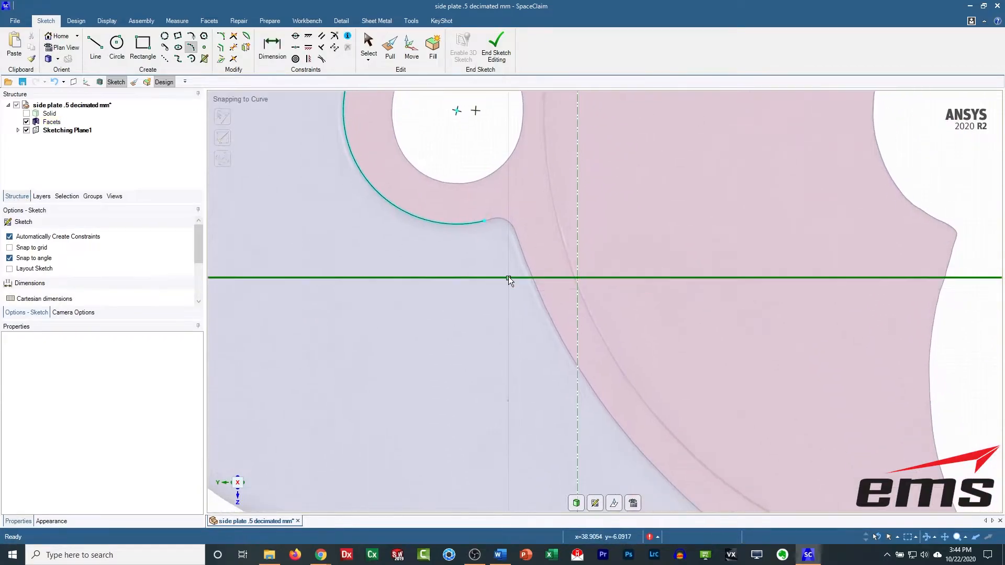
left_click(518, 274)
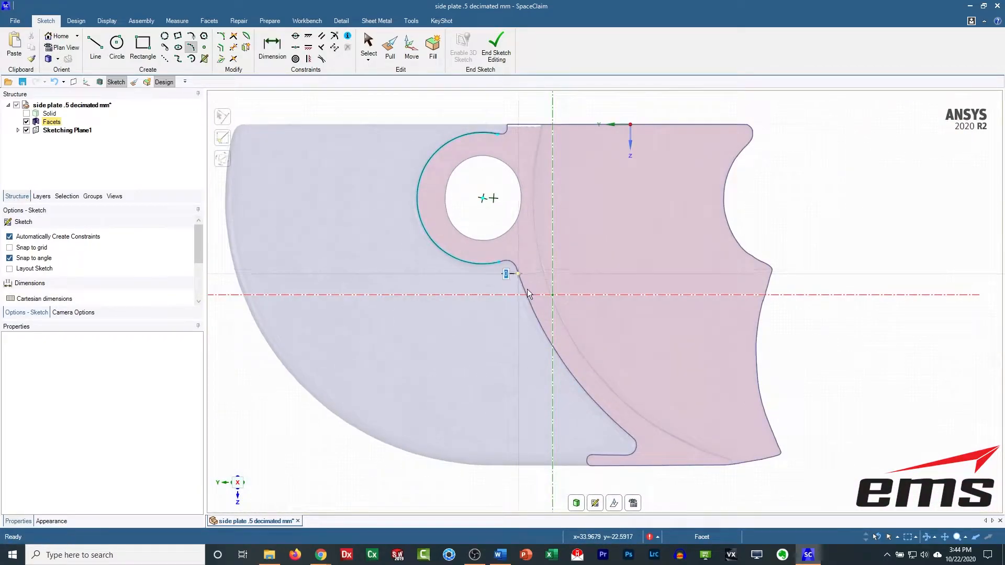
left_click(631, 436)
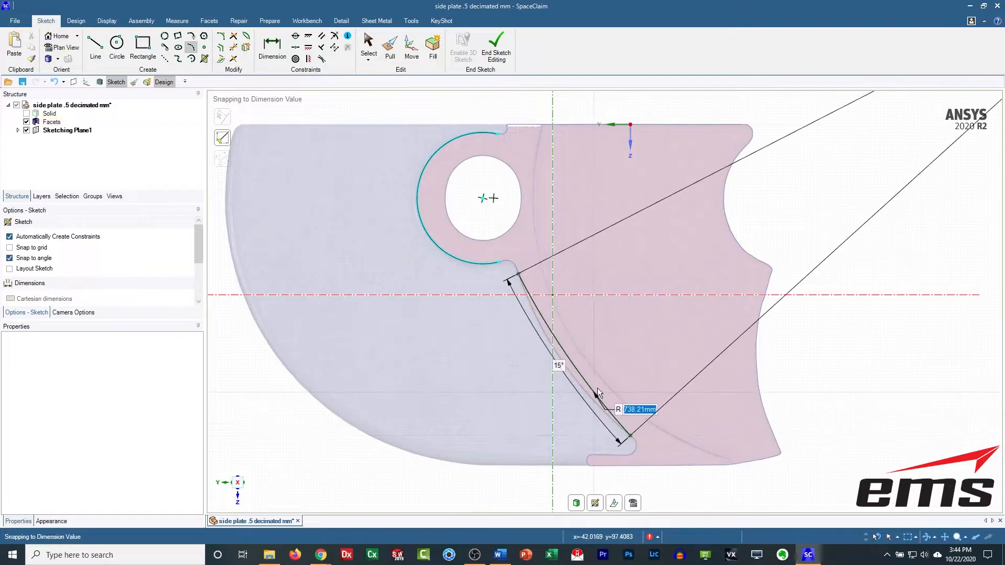
left_click(565, 367)
Draw a vertical line from the lower notch's closed end past the part's edge, and a 180° line about 30 mm long along the notch.
scroll(567, 361, "up", 5)
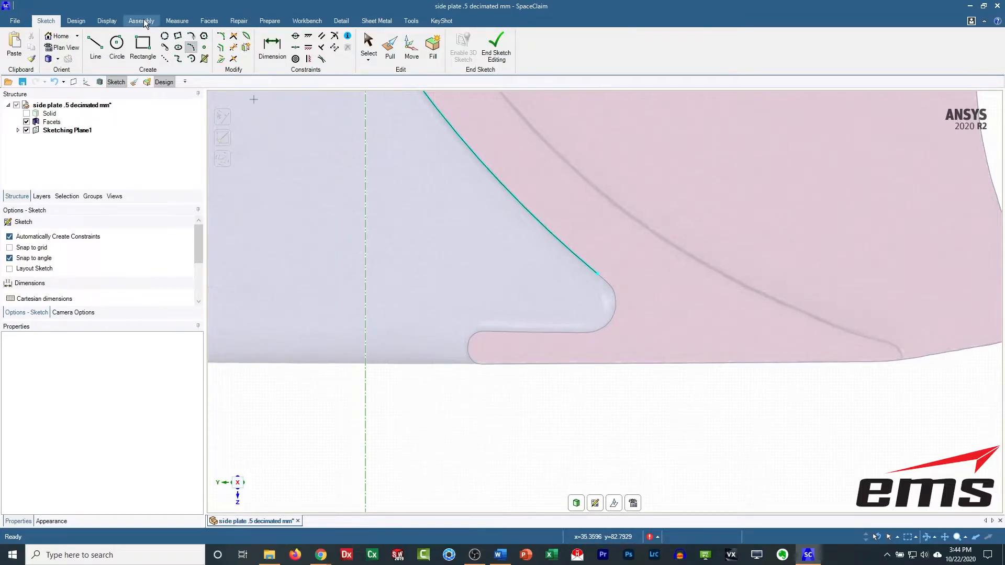
left_click(95, 46)
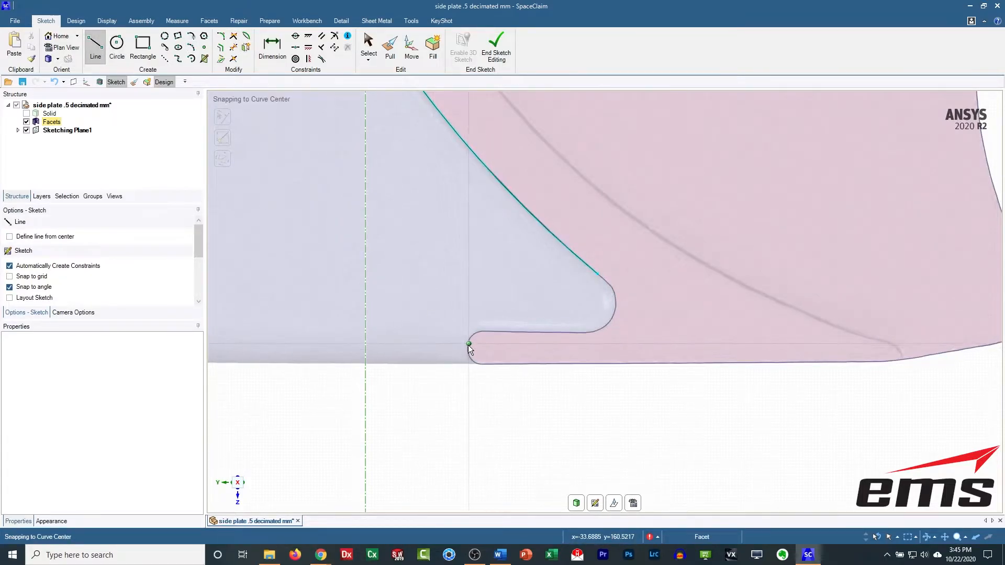
left_click(468, 345)
double_click(467, 409)
left_click(496, 332)
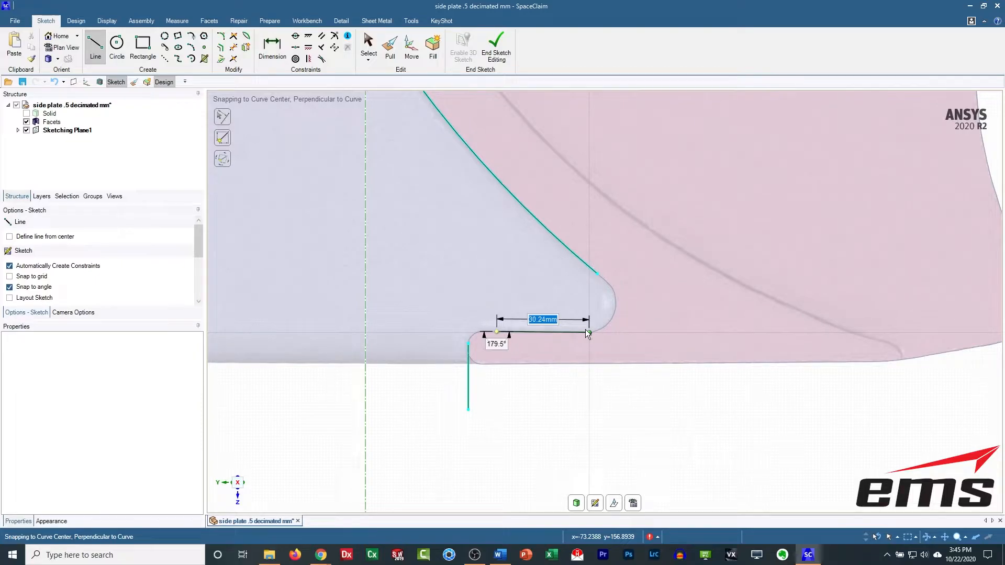
key("Tab")
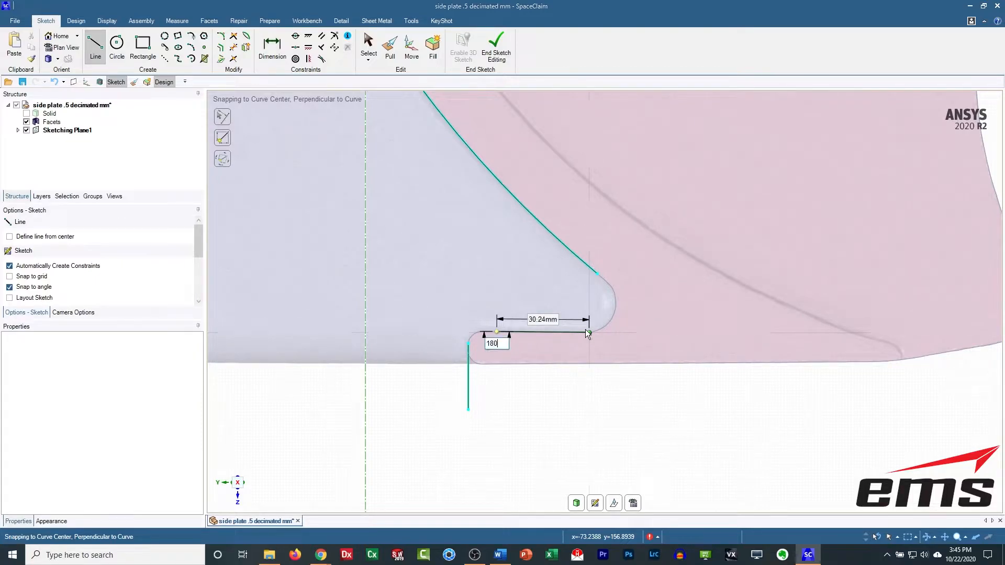
left_click(588, 331)
key("Escape")
Draw a vertical line from the small corner above the round pad up past the part's straight edge.
middle_click_drag(426, 205, 465, 380, "ctrl")
scroll(465, 265, "up", 1)
scroll(464, 258, "down", 8)
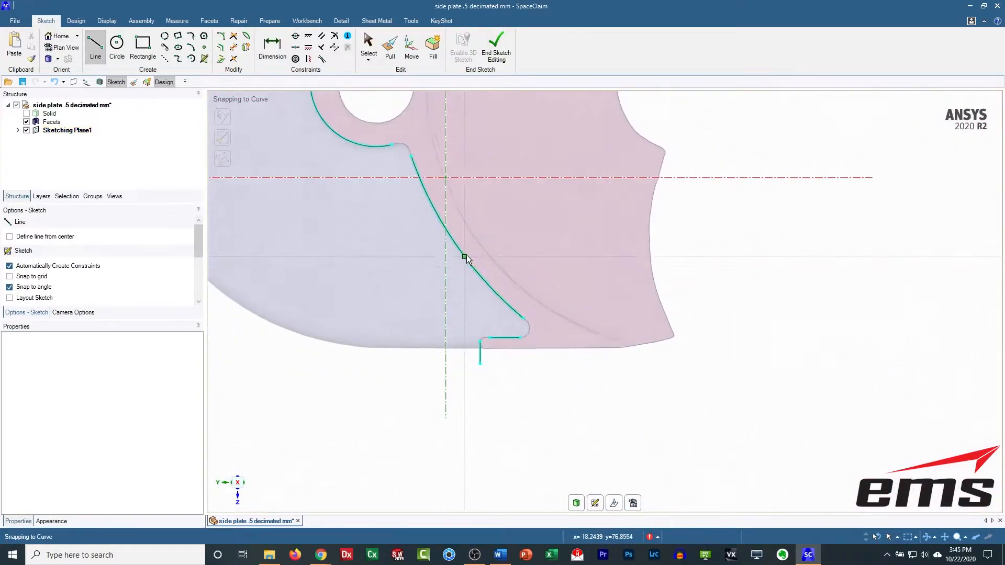
middle_click_drag(425, 139, 438, 352, "ctrl")
scroll(452, 302, "up", 1)
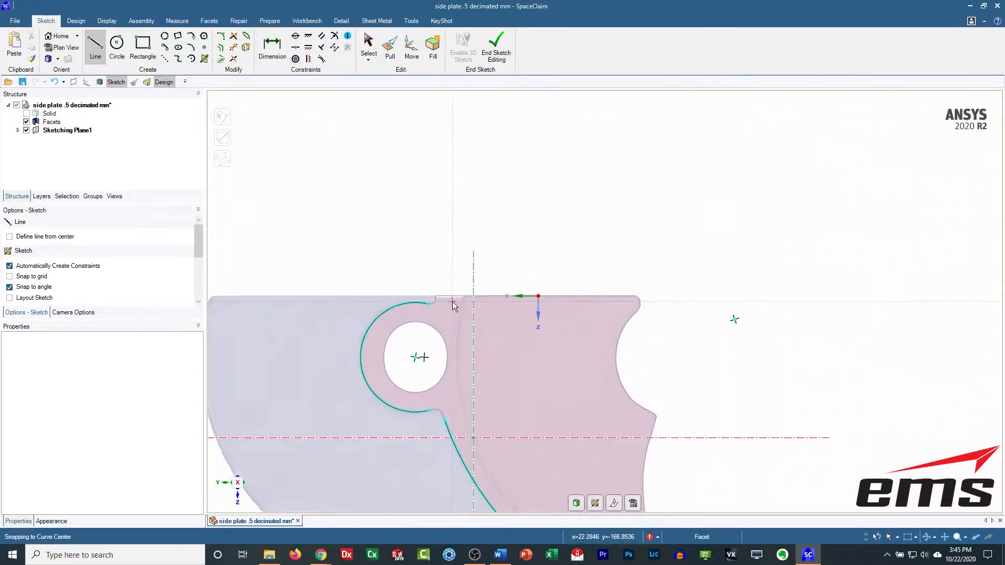
scroll(431, 309, "up", 6)
left_click(397, 277)
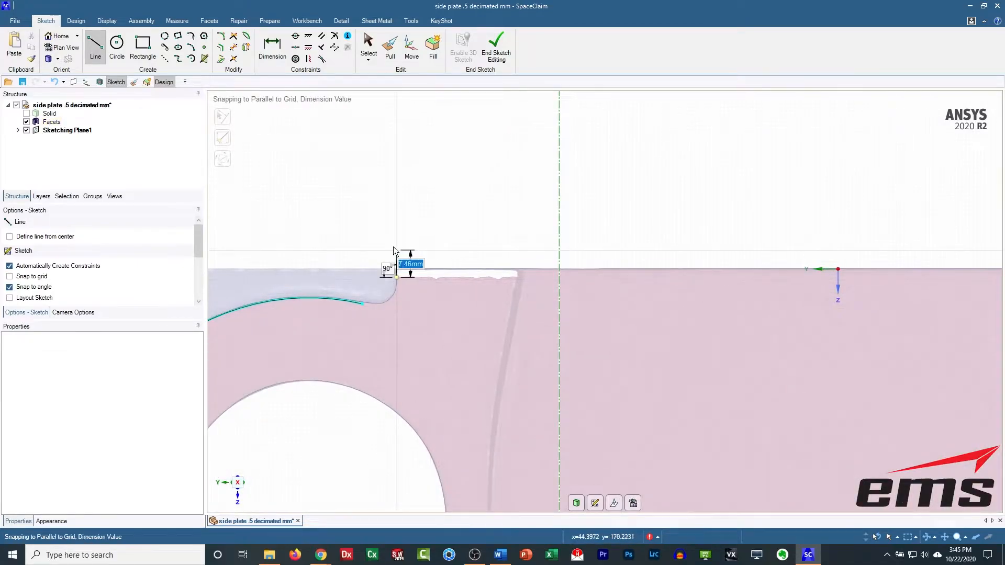
left_click(393, 172)
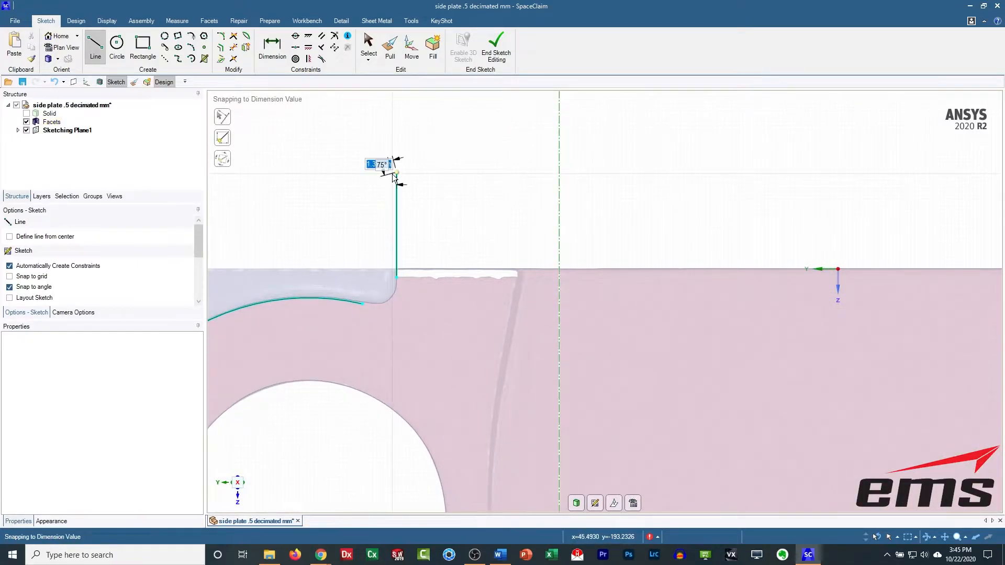
Continue from the upper vertical line with three straight lines around the outside of the rounded end, finishing below the lower notch.
scroll(412, 371, "up", 3)
scroll(408, 388, "down", 8)
middle_click_drag(381, 475, 519, 289, "ctrl")
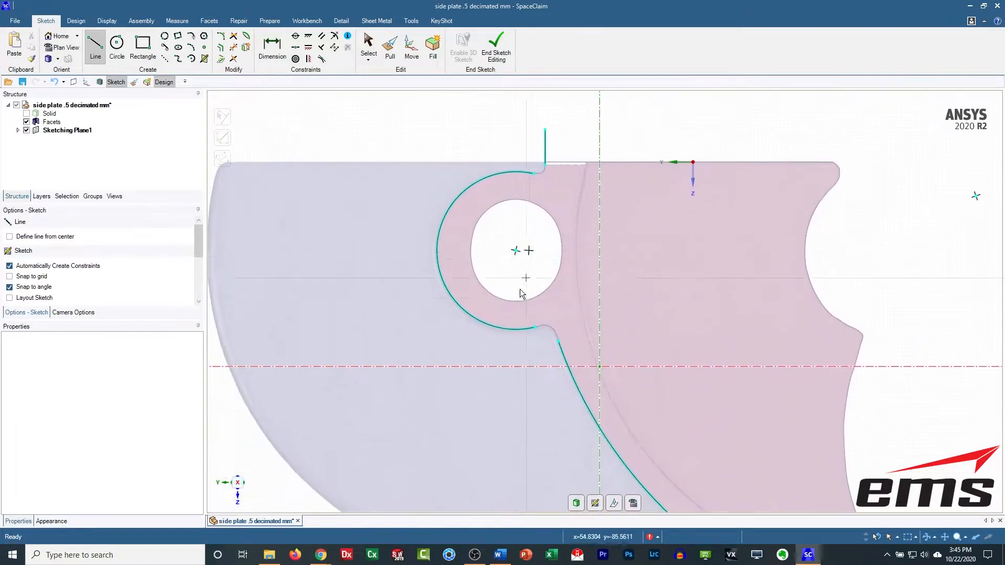
scroll(496, 329, "down", 4)
left_click(514, 249)
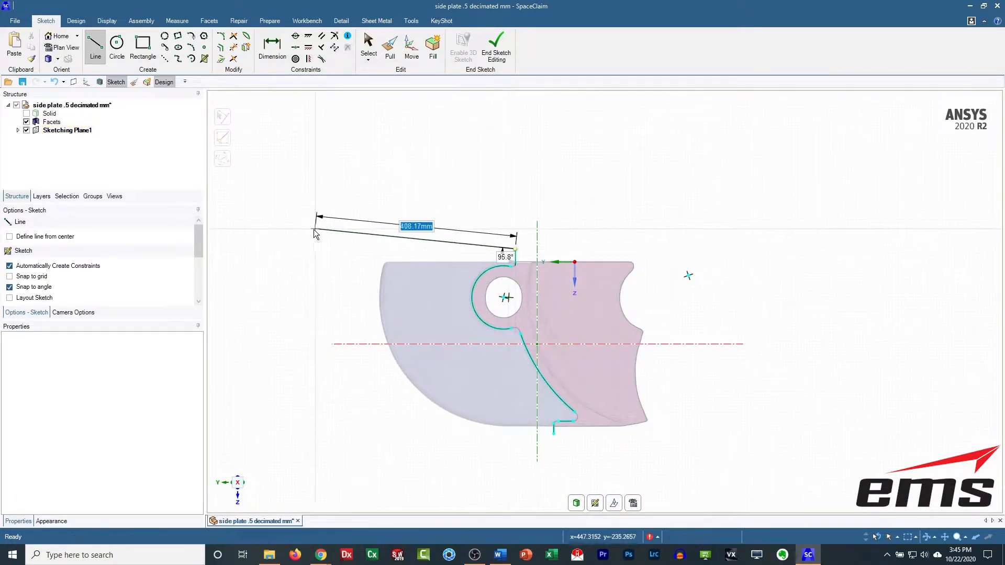
left_click(301, 249)
left_click(301, 454)
left_click(577, 455)
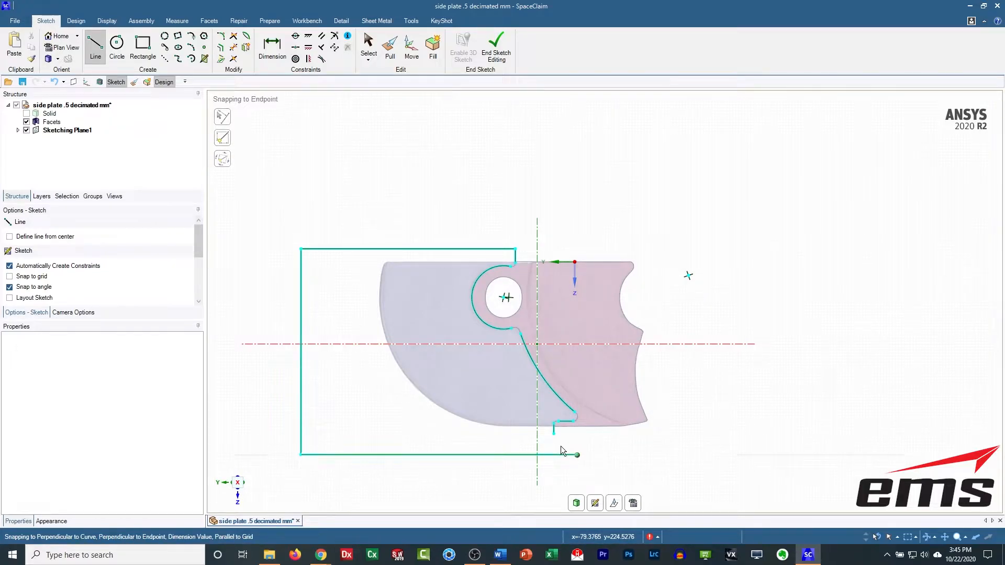
key("Escape")
Trim and extend the traced curves to sharp corners at both ends of the pad arc and both ends of the notch line.
left_click(234, 36)
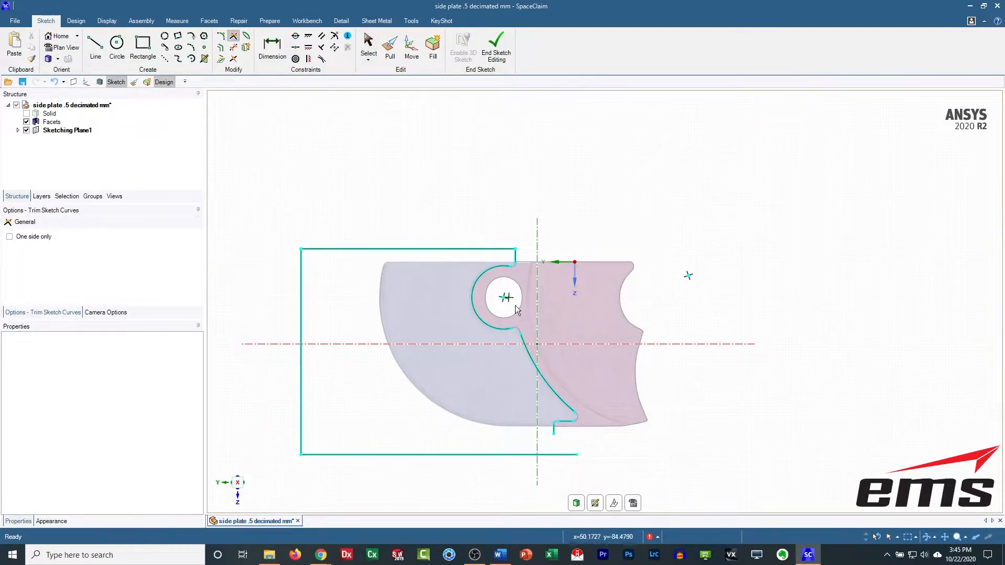
scroll(513, 293, "up", 5)
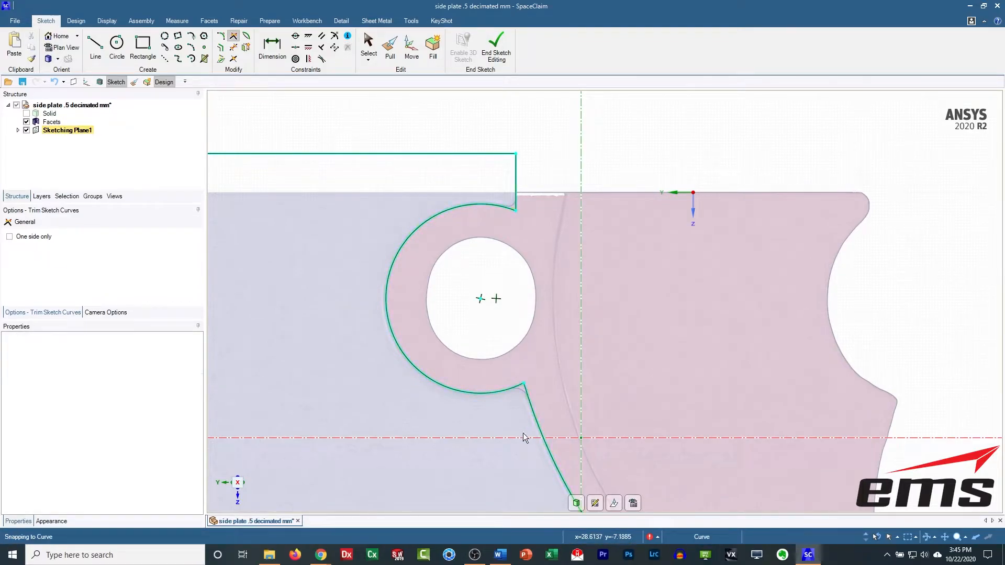
scroll(468, 410, "down", 5, "ctrl")
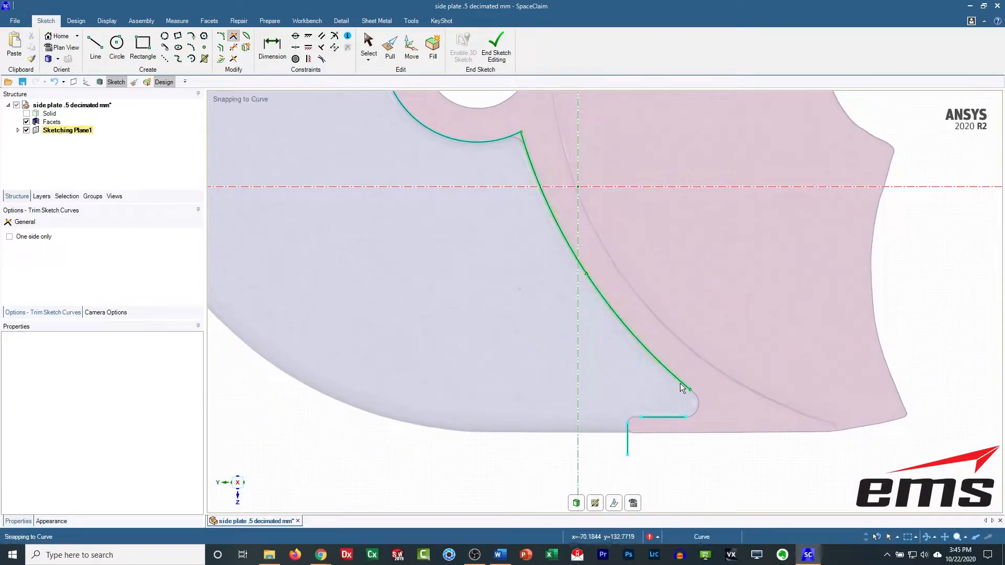
left_click(677, 403)
left_click(630, 420)
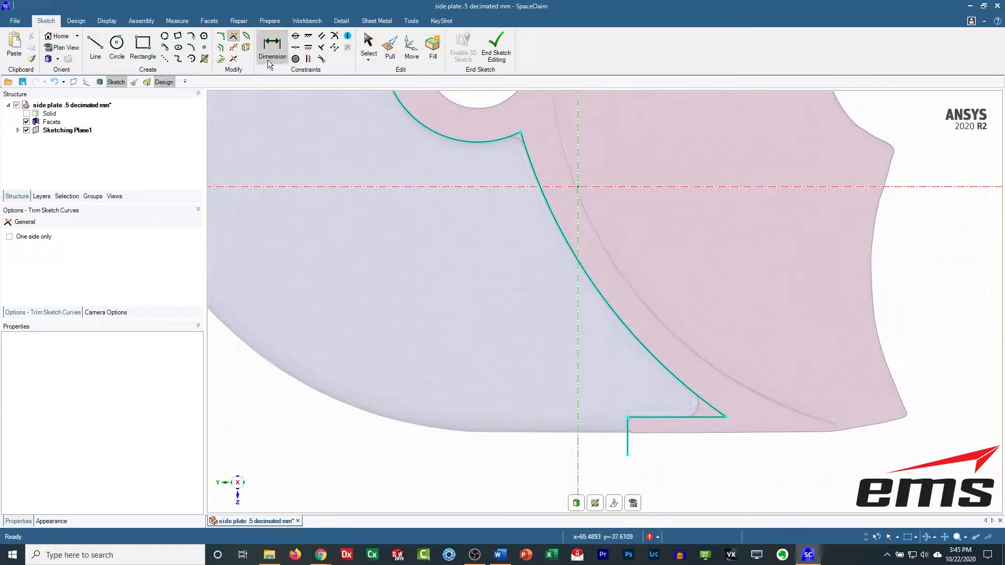
Round the sketch corner between the curved step arc and the notch line to match the section's rounded tip.
left_click(220, 37)
scroll(636, 323, "up", 5)
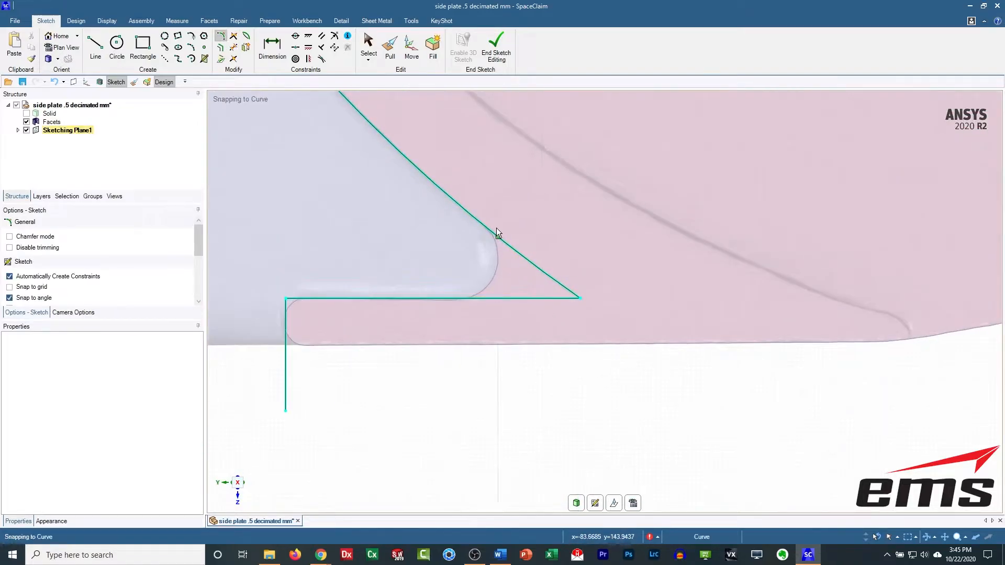
left_click(480, 224)
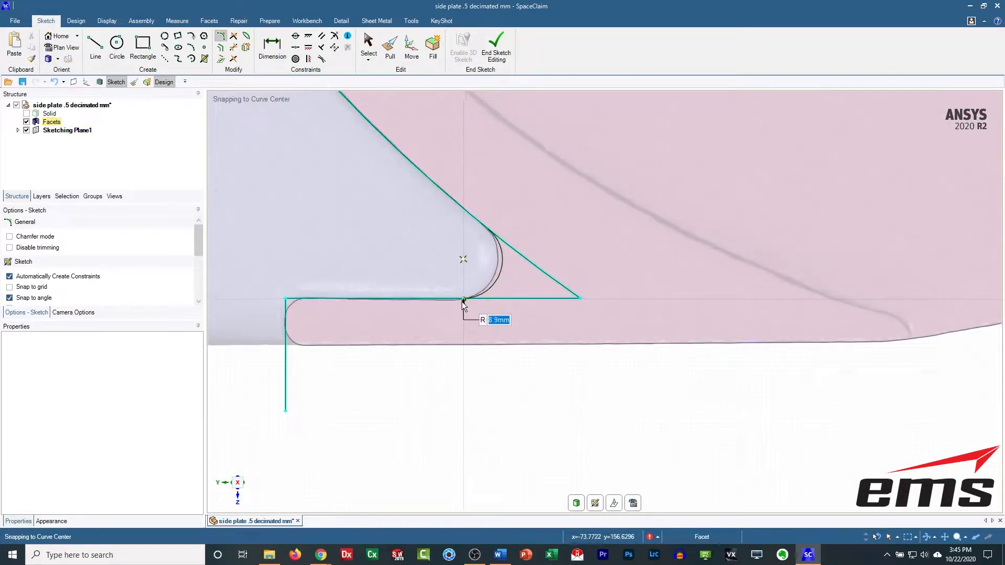
left_click(459, 300)
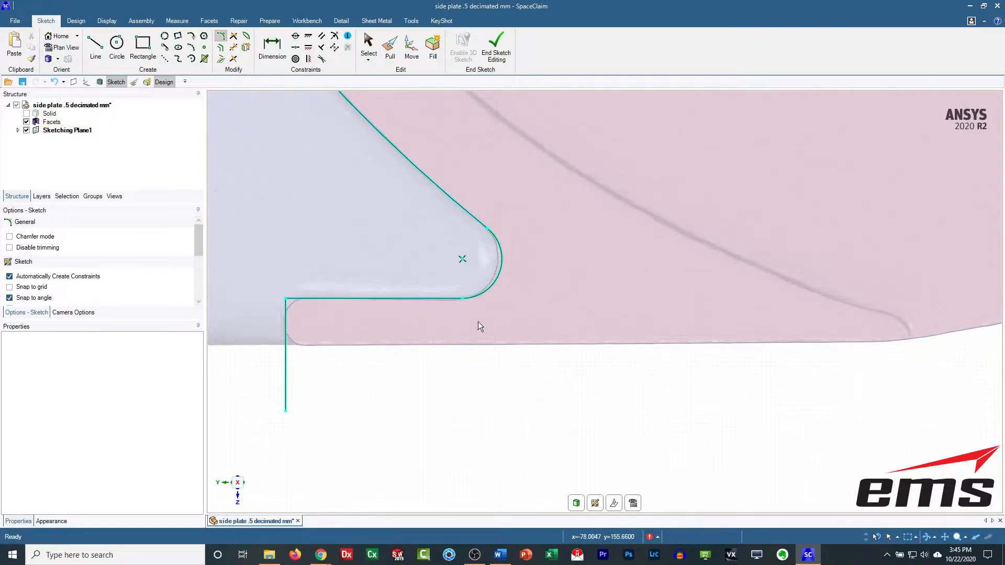
Round the sketch corners where the pad arc meets the curved step arc and the upper vertical line, following the section outline.
middle_click_drag(388, 282, 508, 416, "shift")
scroll(465, 287, "down", 6)
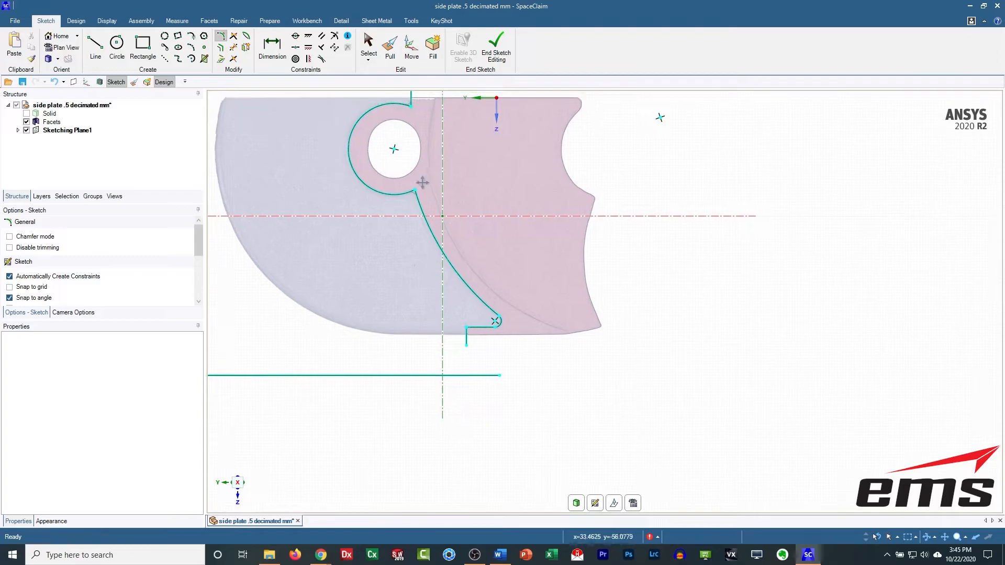
scroll(488, 296, "up", 2)
scroll(548, 260, "up", 4)
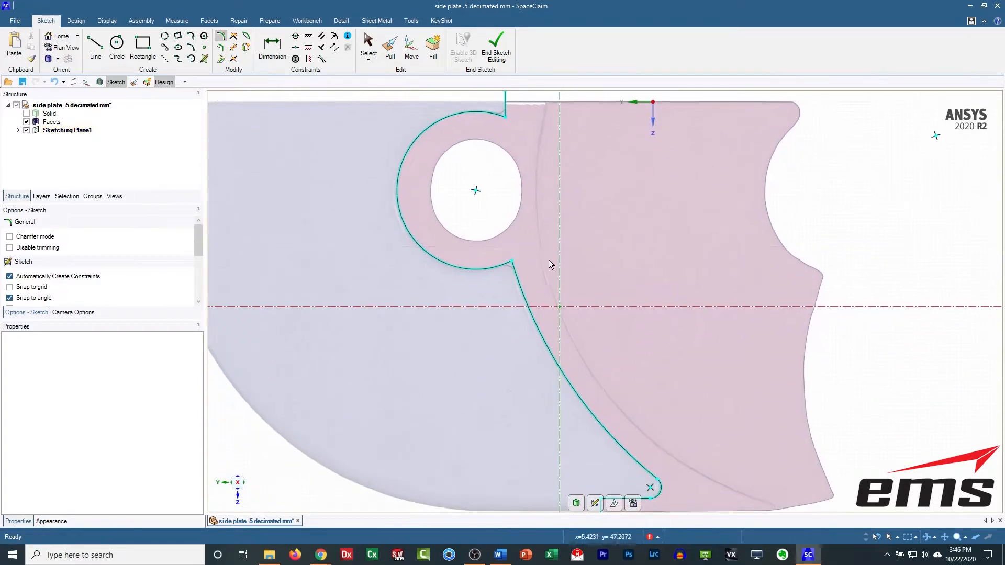
scroll(517, 300, "up", 1)
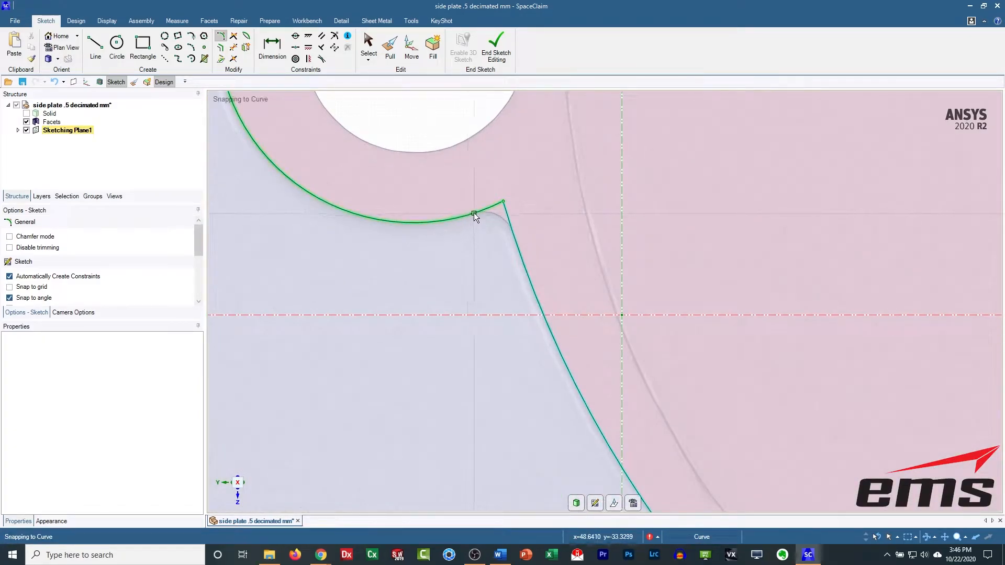
left_click(482, 219)
left_click(510, 225)
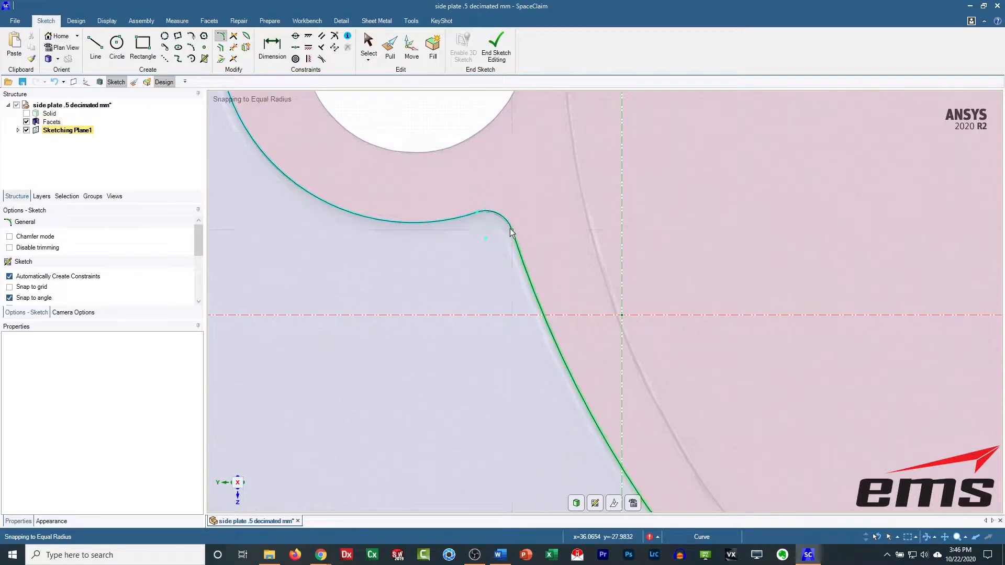
middle_click_drag(516, 95, 539, 388, "ctrl")
middle_click_drag(564, 222, 574, 451, "ctrl")
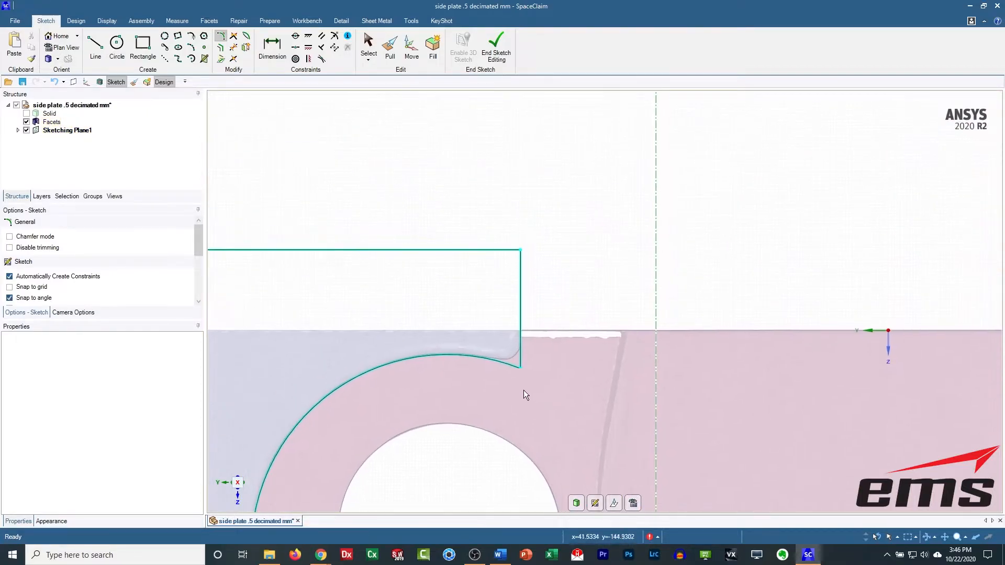
left_click(485, 359)
left_click(512, 335)
Finish editing the stepped profile sketch and return to solid modelling with its curves.
scroll(462, 403, "down", 3)
middle_click_drag(524, 313, 622, 118, "ctrl")
scroll(534, 293, "up", 1)
left_click(496, 52)
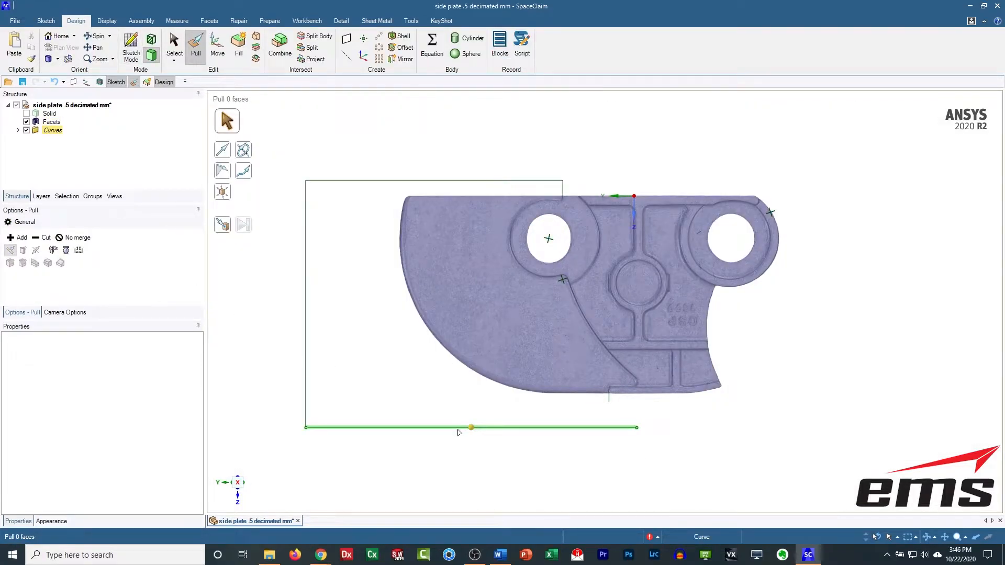
Trim and extend the short vertical line below the notch and the long lower line to a sharp corner, closing the stepped profile.
double_click(567, 428)
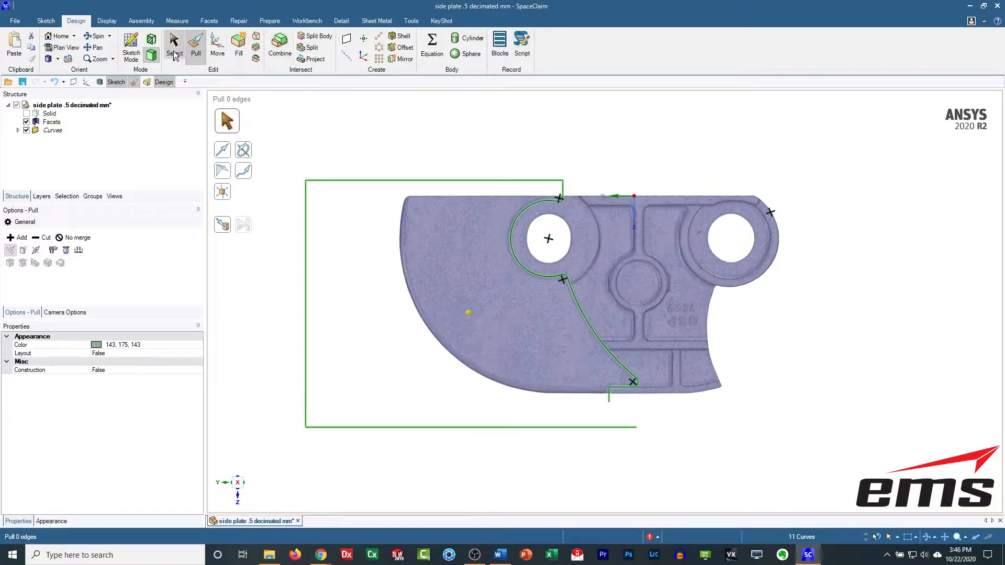
left_click(46, 20)
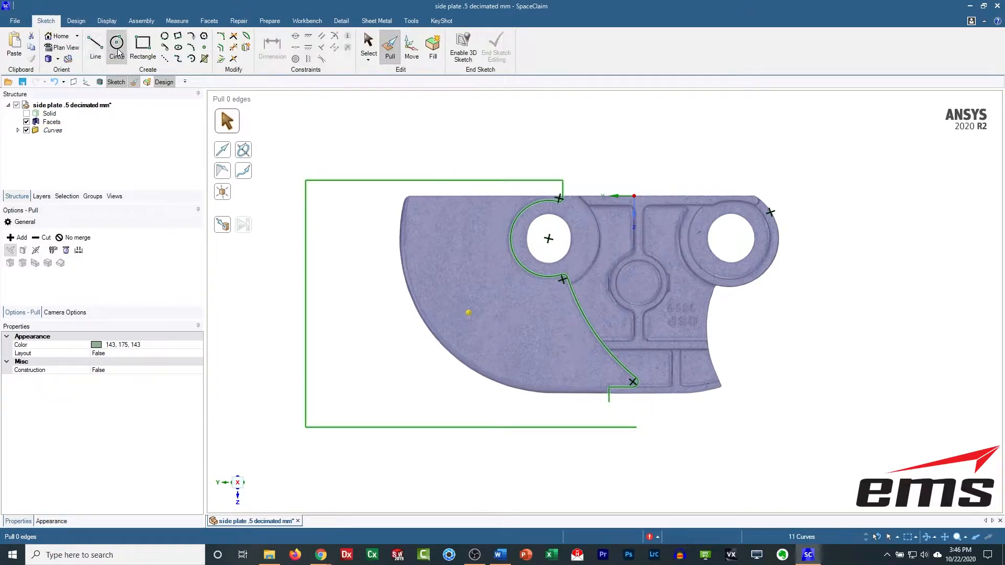
left_click(234, 38)
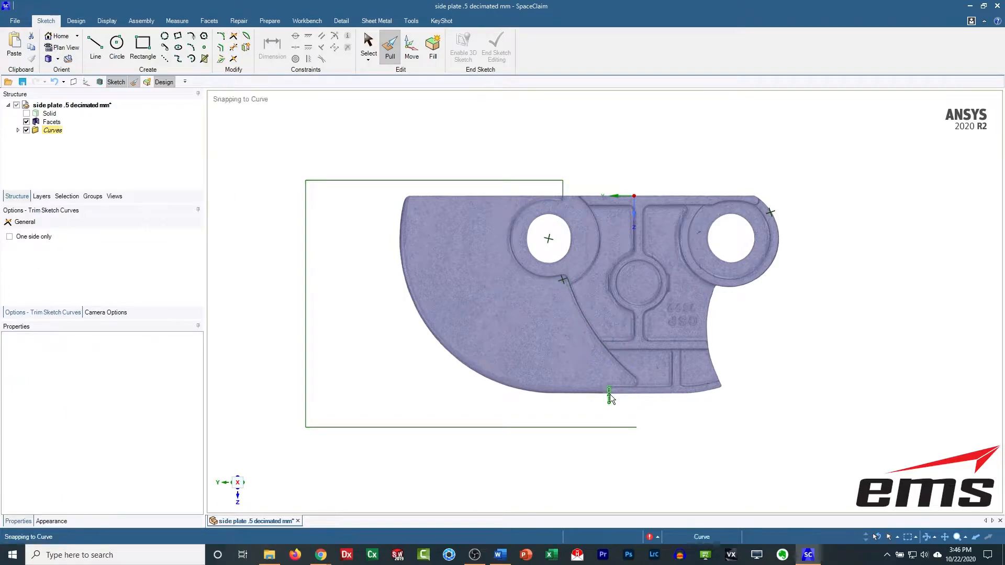
left_click(581, 427)
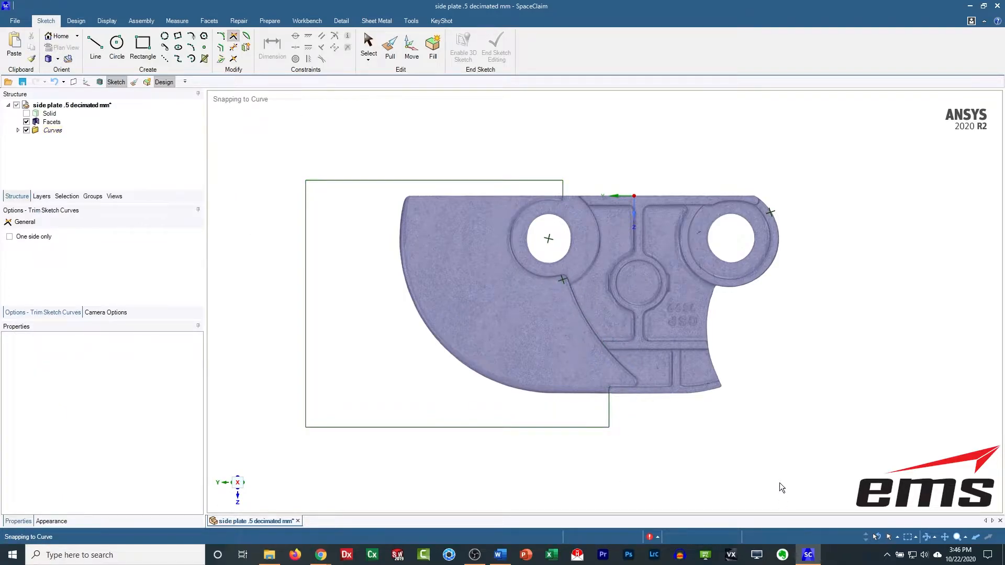
Fill the closed loop of stepped profile curves with a planar surface.
mouse_move(585, 300)
middle_mouse_down()
mouse_move(637, 352)
mouse_move(664, 417)
mouse_move(675, 407)
middle_mouse_up()
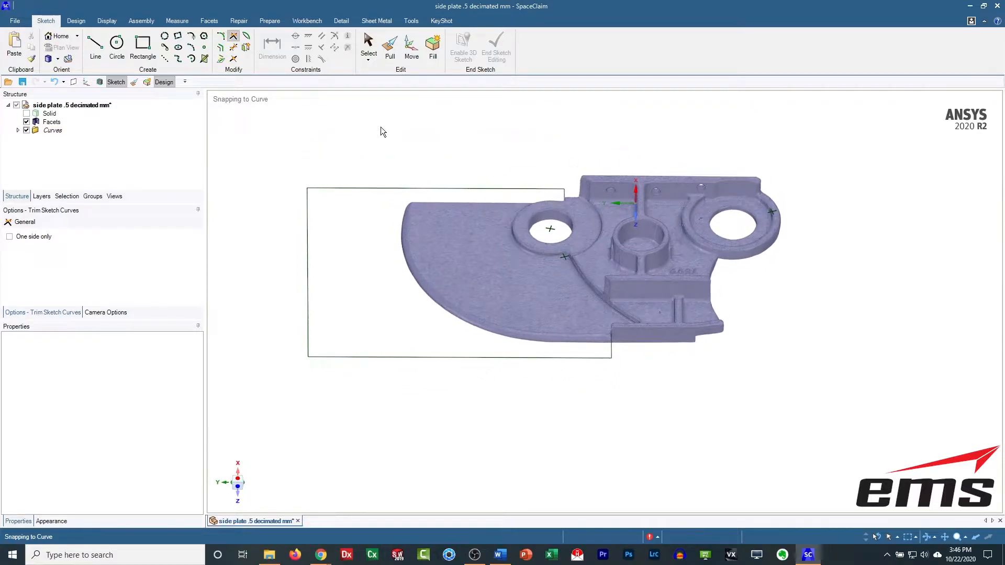
left_click(433, 48)
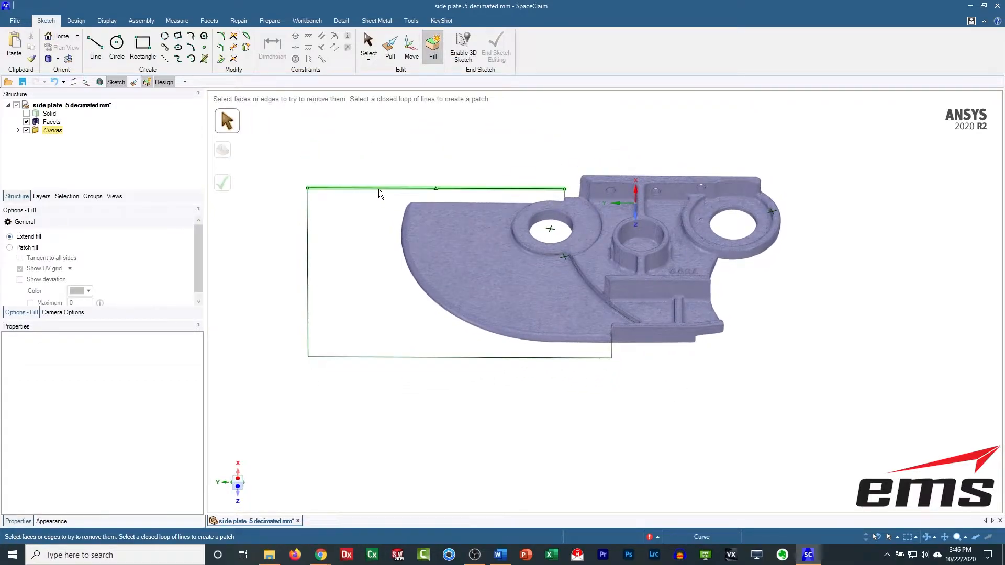
left_click_drag(262, 150, 661, 417)
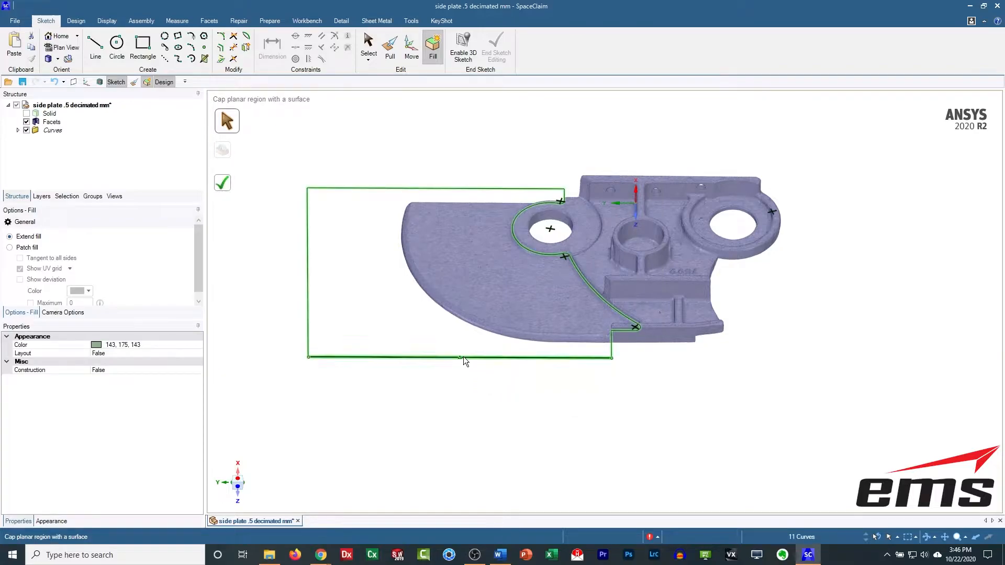
left_click(223, 183)
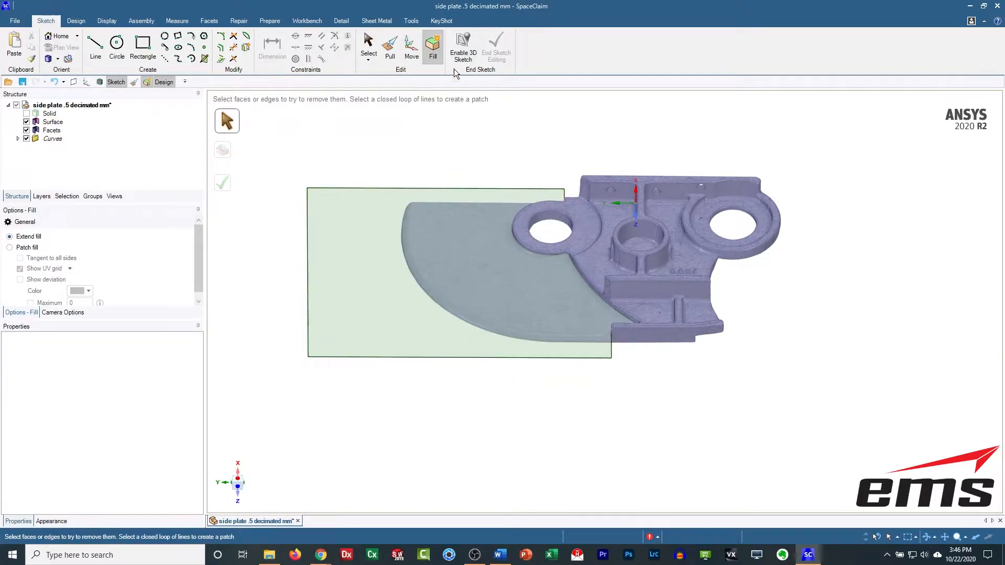
Show the solid body again and examine how the filled profile surface sits against the solid and the scanned mesh.
mouse_move(507, 397)
middle_mouse_down()
mouse_move(507, 417)
mouse_move(467, 410)
mouse_move(522, 417)
mouse_move(504, 354)
mouse_move(540, 378)
mouse_move(546, 322)
middle_mouse_up()
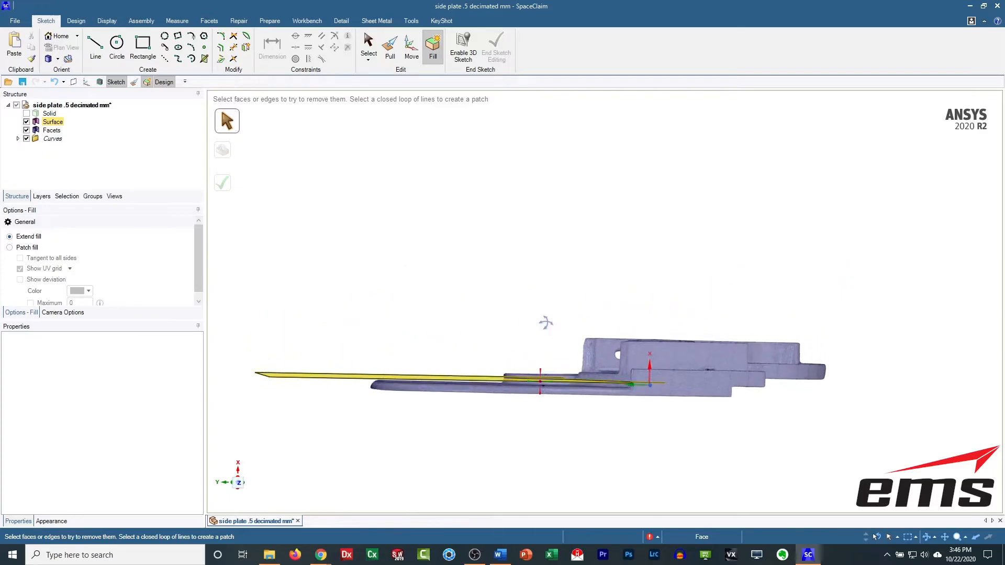
scroll(531, 403, "down", 3)
scroll(531, 406, "up", 5)
mouse_move(531, 408)
middle_mouse_down()
mouse_move(523, 399)
mouse_move(525, 437)
mouse_move(523, 418)
middle_mouse_up()
left_click(27, 114)
scroll(648, 428, "up", 4)
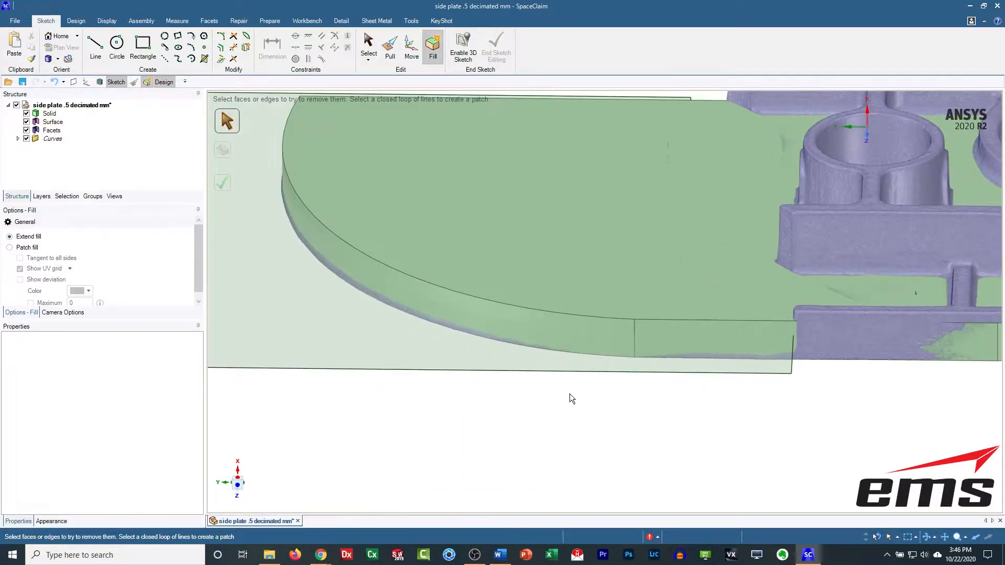
scroll(570, 394, "down", 4)
middle_click_drag(556, 398, 558, 433)
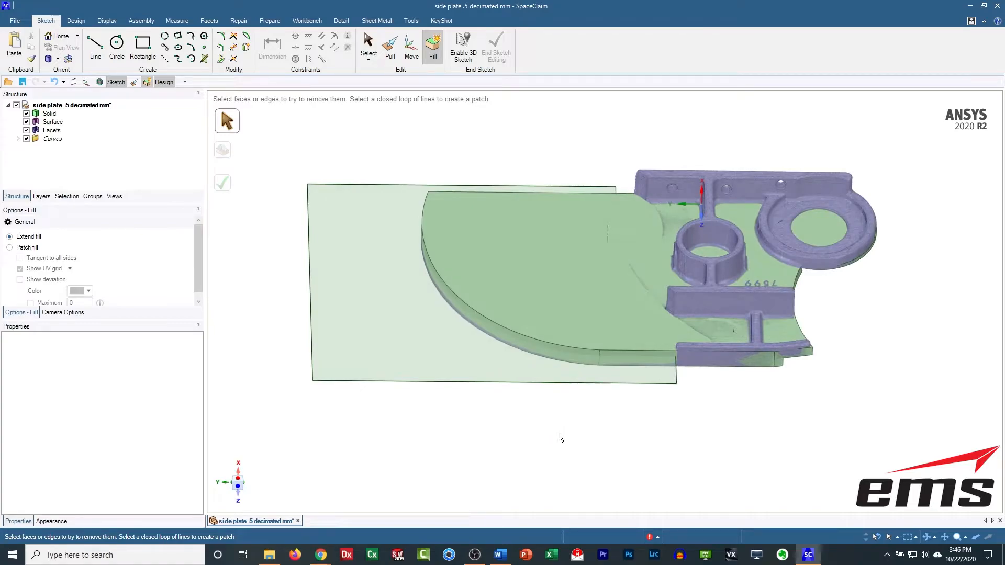
middle_click_drag(586, 401, 564, 425)
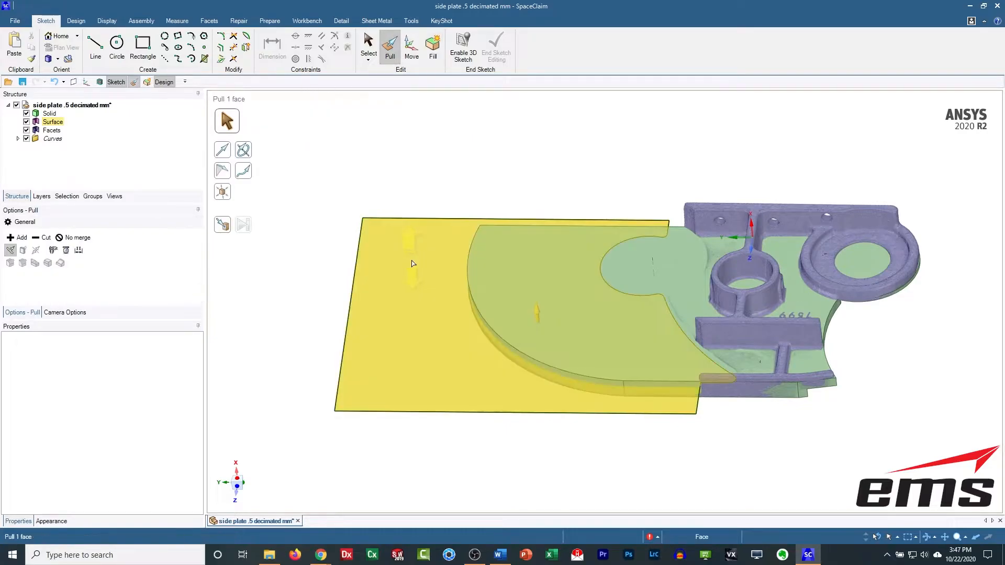
Try to pull the filled profile surface upward without the cut option, then undo the pull.
left_click(419, 272)
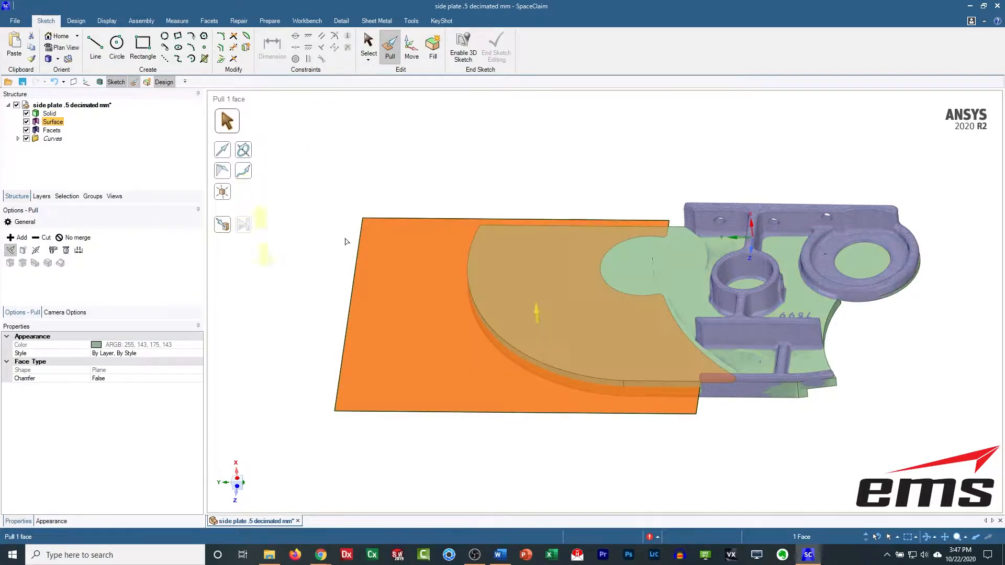
left_click_drag(536, 313, 532, 266)
left_click(444, 450)
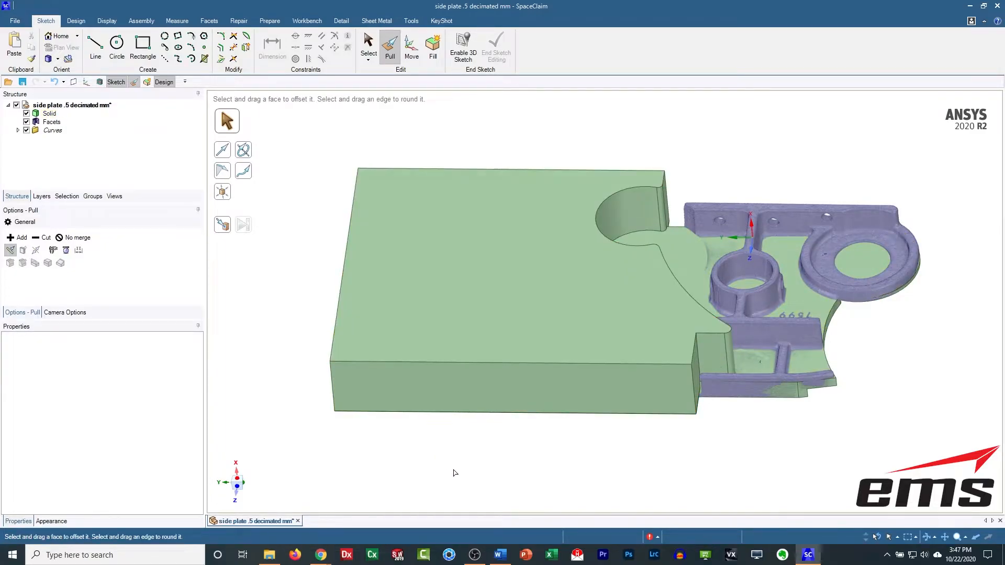
key("ctrl+z")
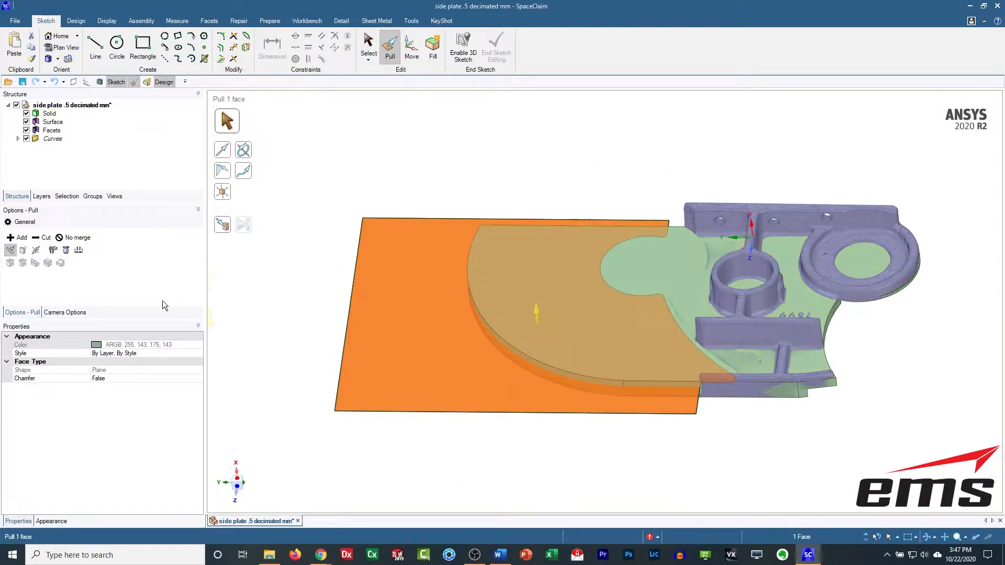
Pull the filled profile surface upward as a cut through the solid to form the stepped area.
left_click(43, 237)
left_click_drag(537, 314, 534, 245)
mouse_move(552, 472)
middle_mouse_down()
mouse_move(576, 480)
mouse_move(583, 415)
mouse_move(583, 456)
middle_mouse_up()
Cut the recessed face of the solid up to the scanned mesh, limiting the reference selection to faceted bodies.
left_click(563, 338)
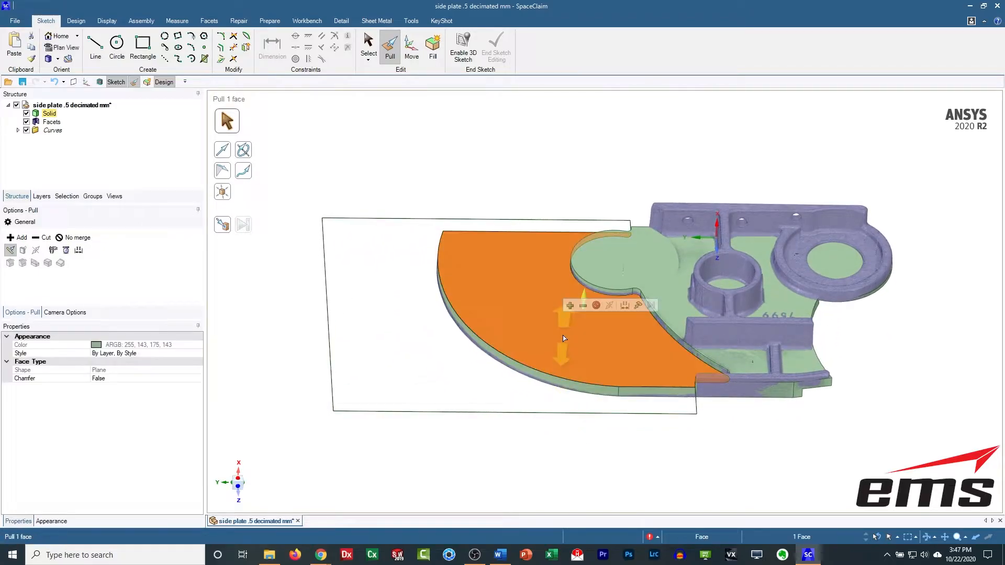
left_click(583, 305)
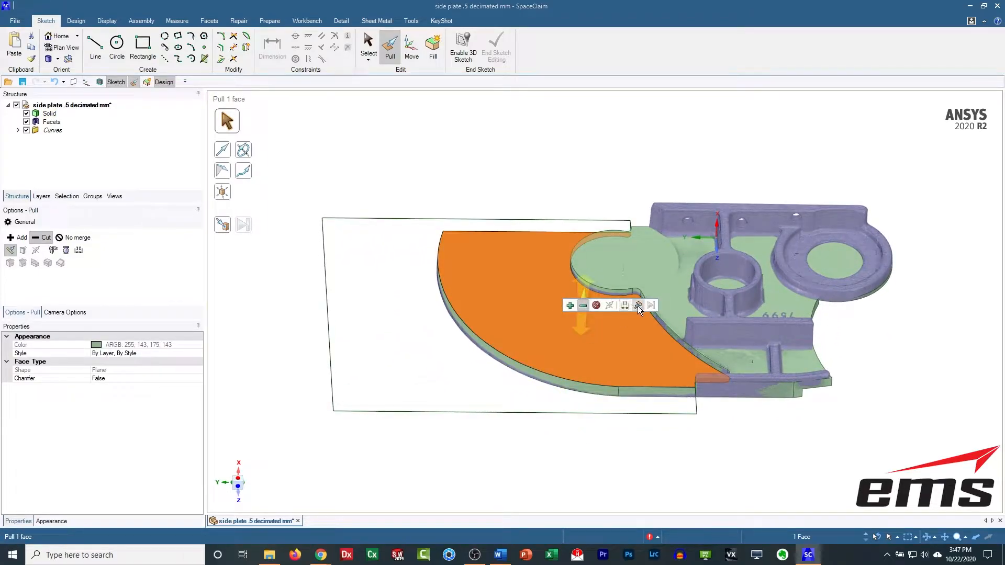
left_click(637, 305)
left_click(897, 537)
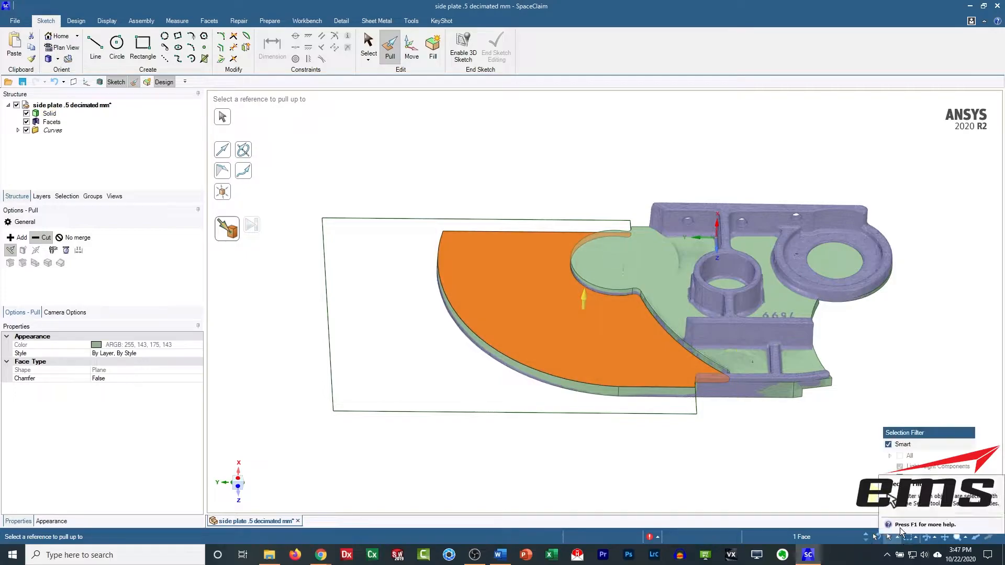
left_click(907, 445)
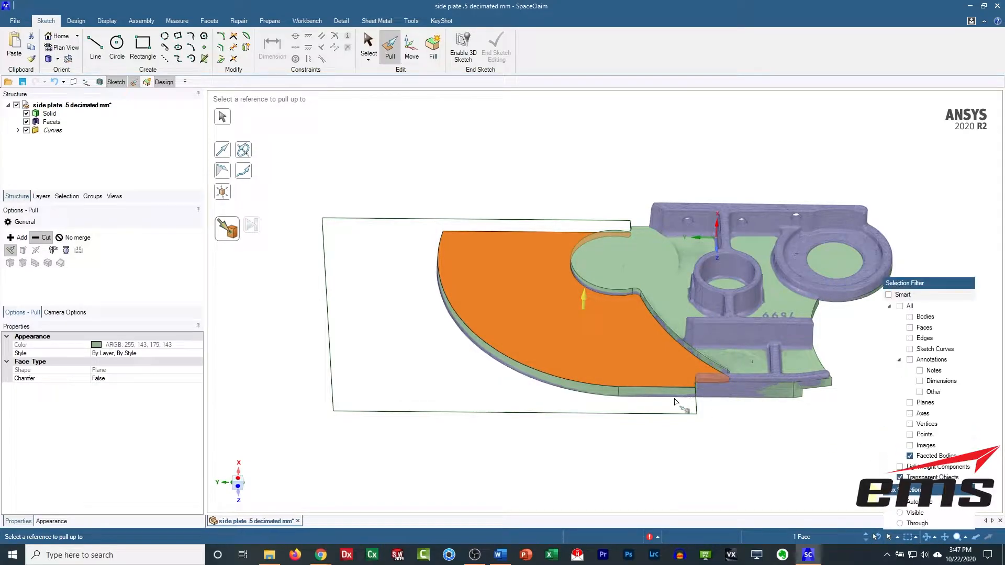
left_click(556, 353)
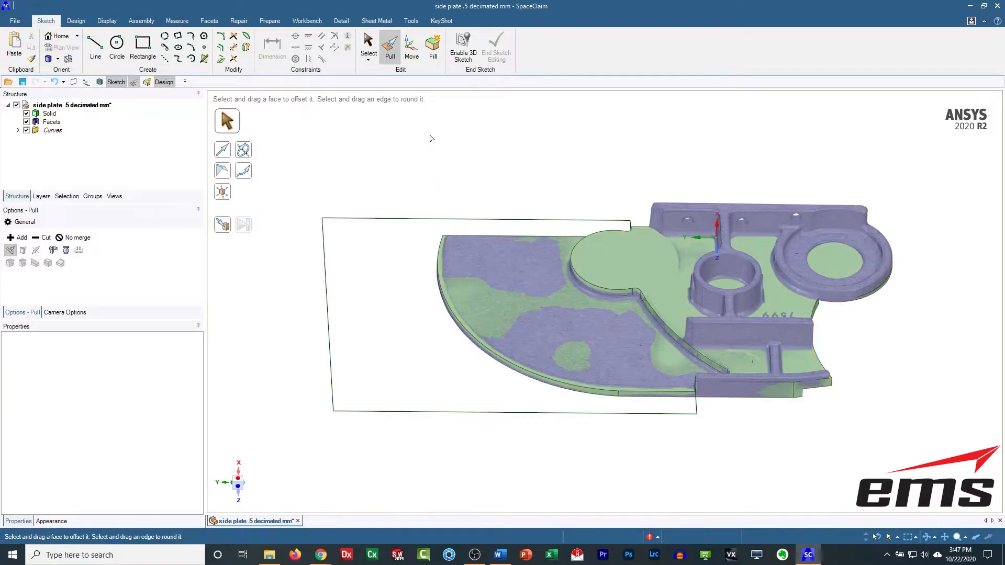
Hide the sketch curves and inspect the stepped cut against the scanned mesh.
key("s")
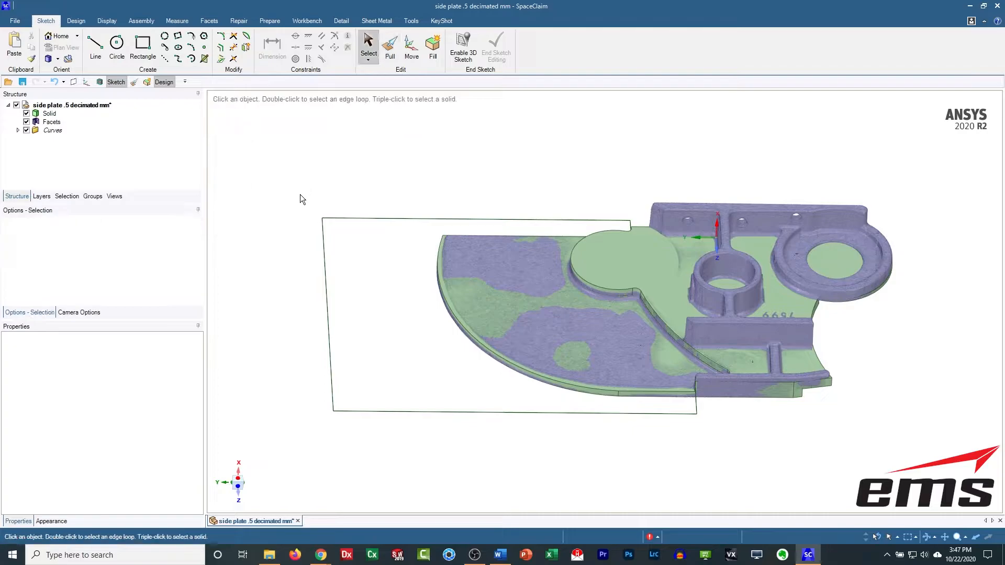
middle_click_drag(407, 284, 400, 310)
left_click(26, 131)
middle_click_drag(539, 301, 552, 318)
middle_click_drag(654, 344, 577, 316, "shift")
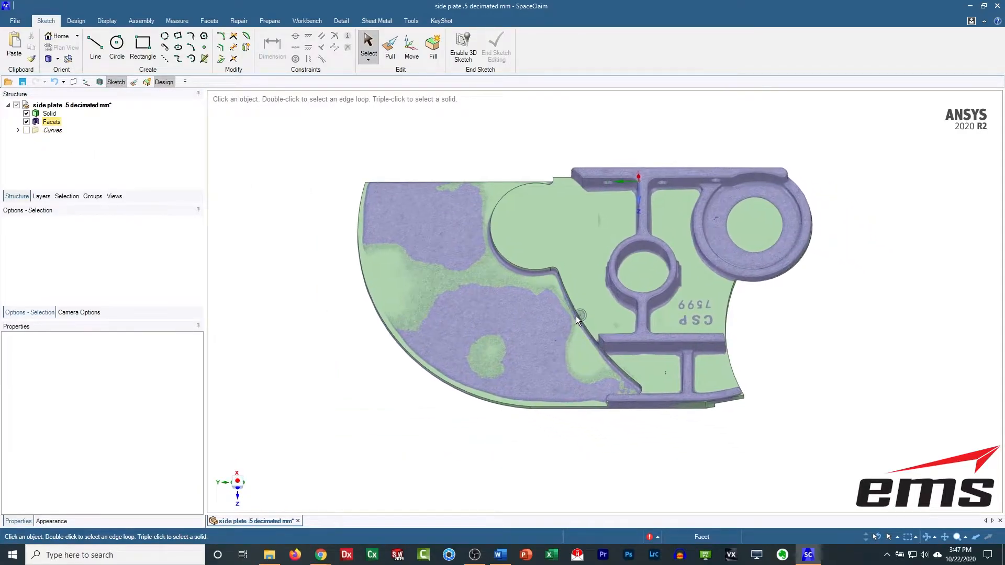
middle_click_drag(642, 371, 643, 349)
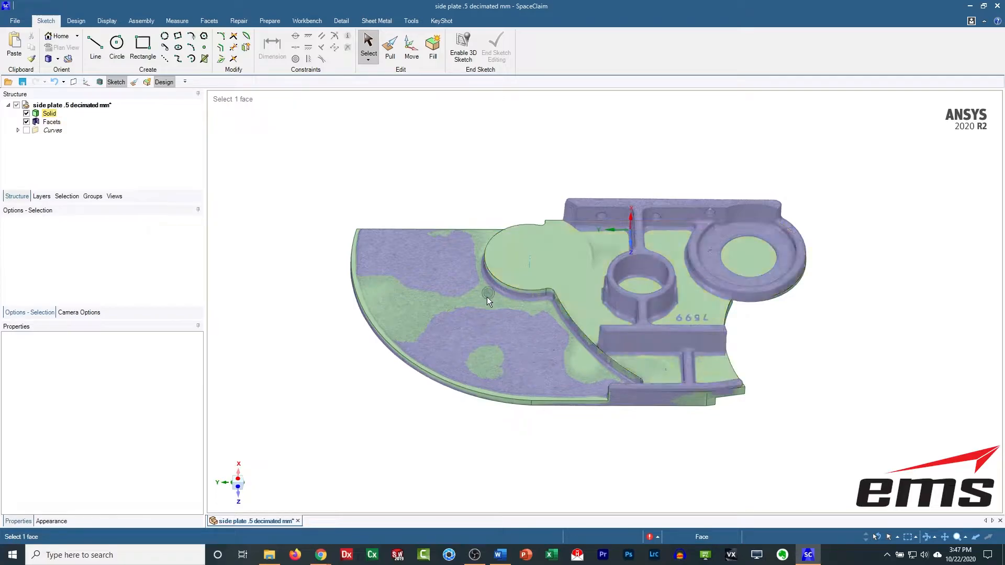
Start a sketch on the solid's raised face, hide the solid, and lower the sketch plane to section the mesh beneath the ribs in plan view.
left_click(511, 276)
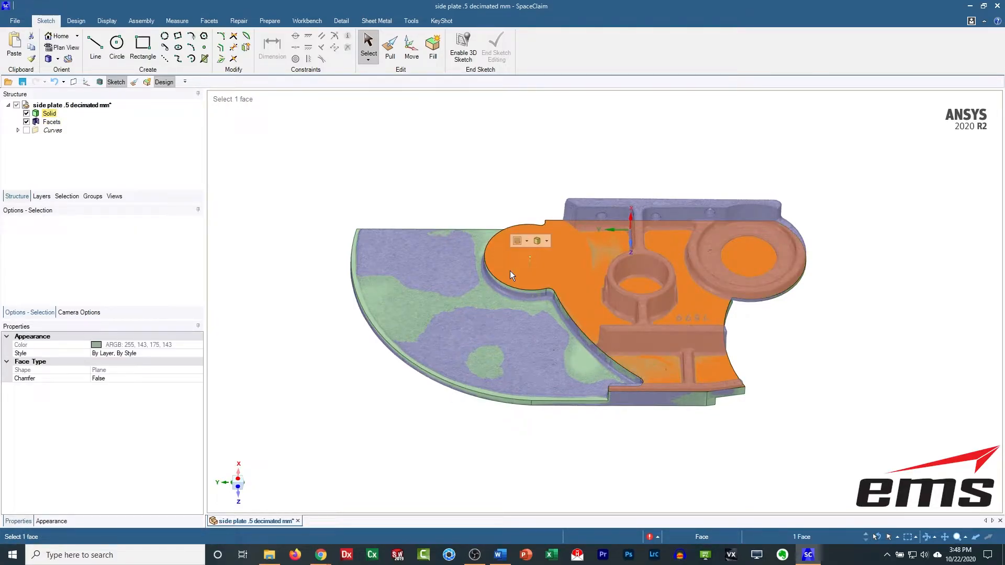
key("k")
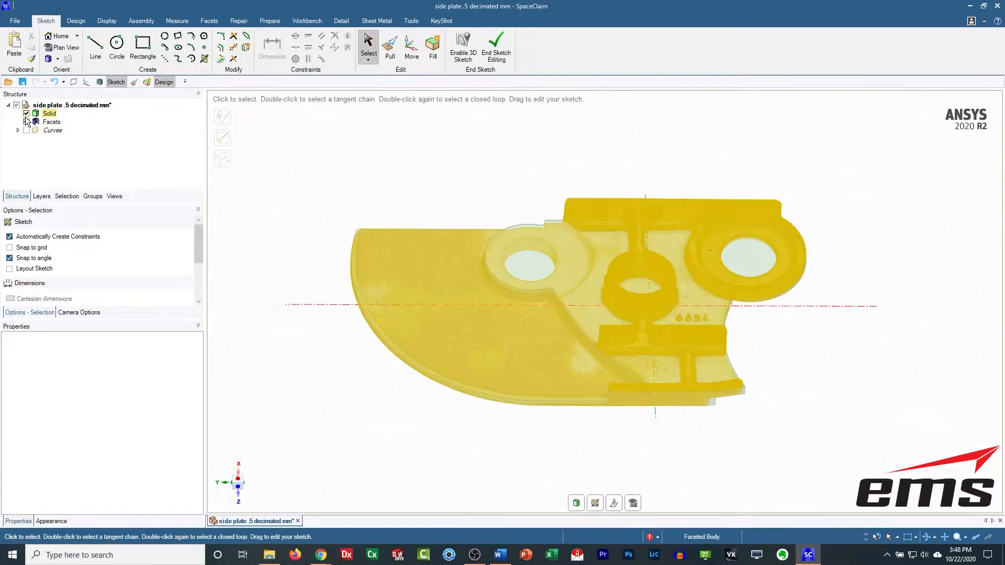
left_click(26, 113)
left_click(614, 503)
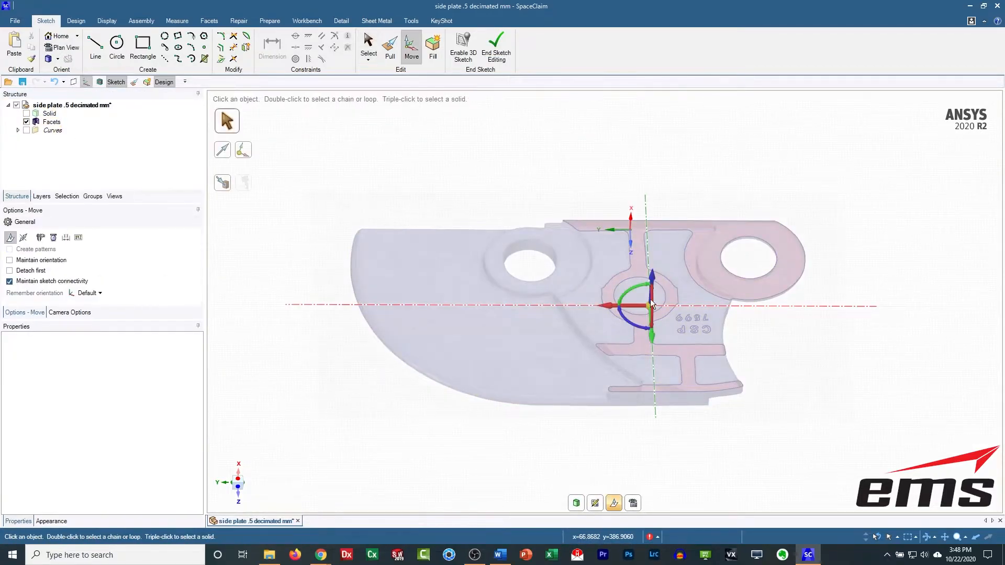
left_click_drag(653, 280, 649, 283)
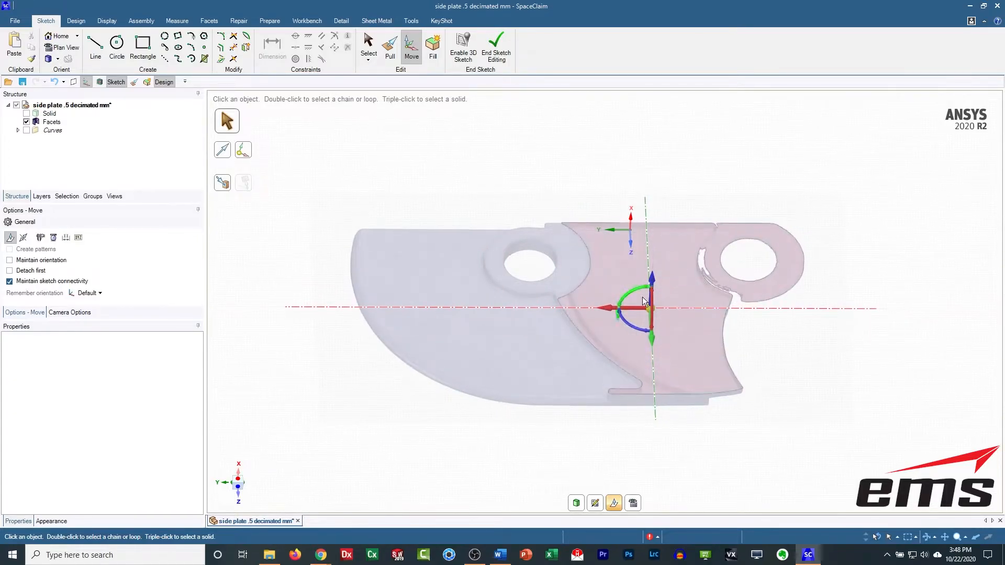
left_click(633, 504)
key("s")
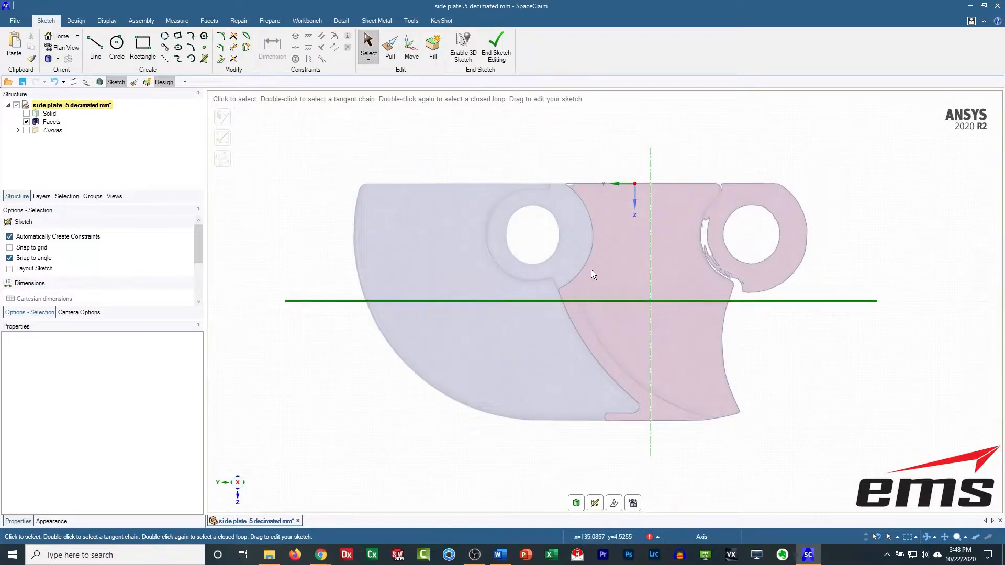
Sketch a three-point circle along the section's arc around the hole beside the stepped area, and finish the sketch as a surface.
scroll(585, 296, "up", 3)
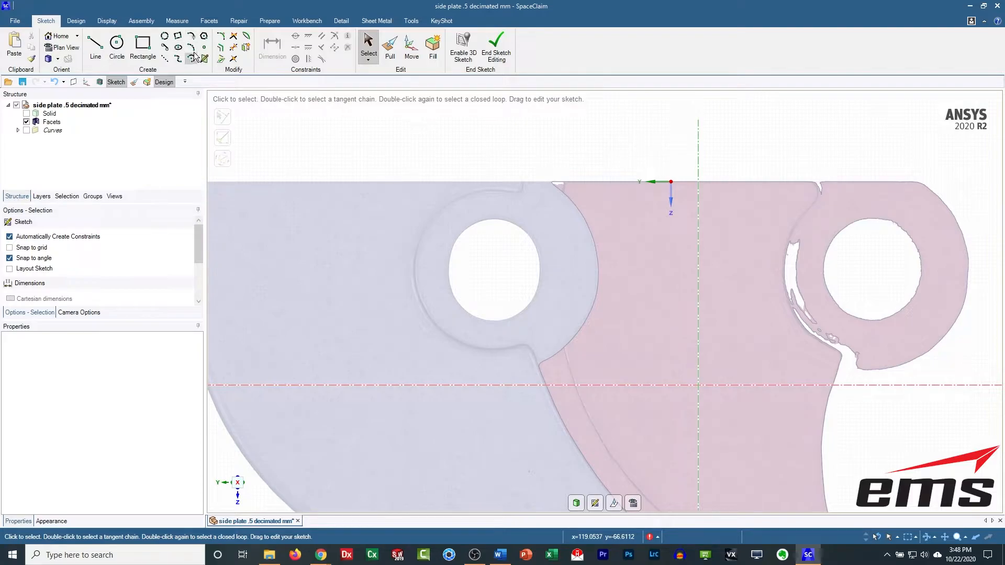
left_click(167, 40)
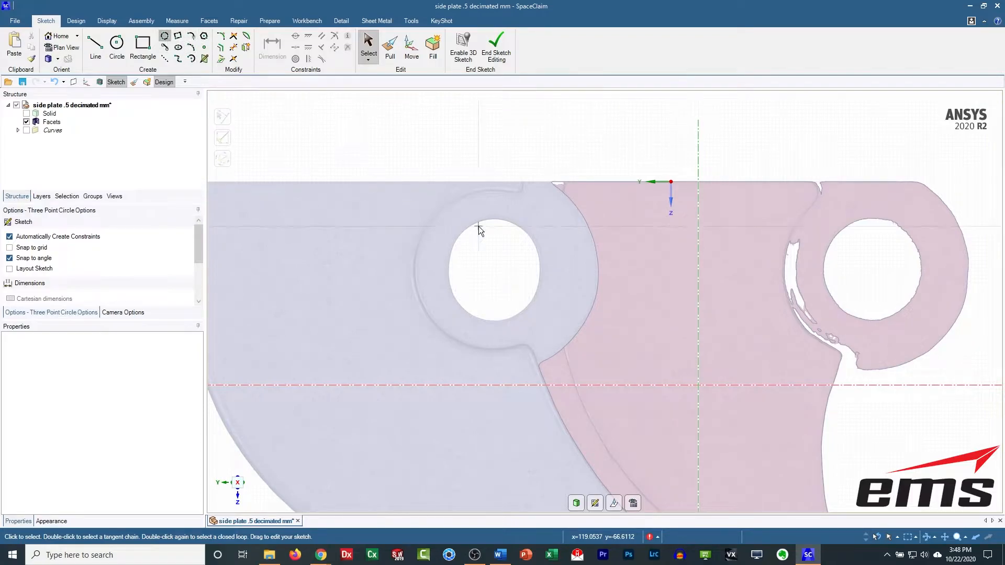
left_click(564, 193)
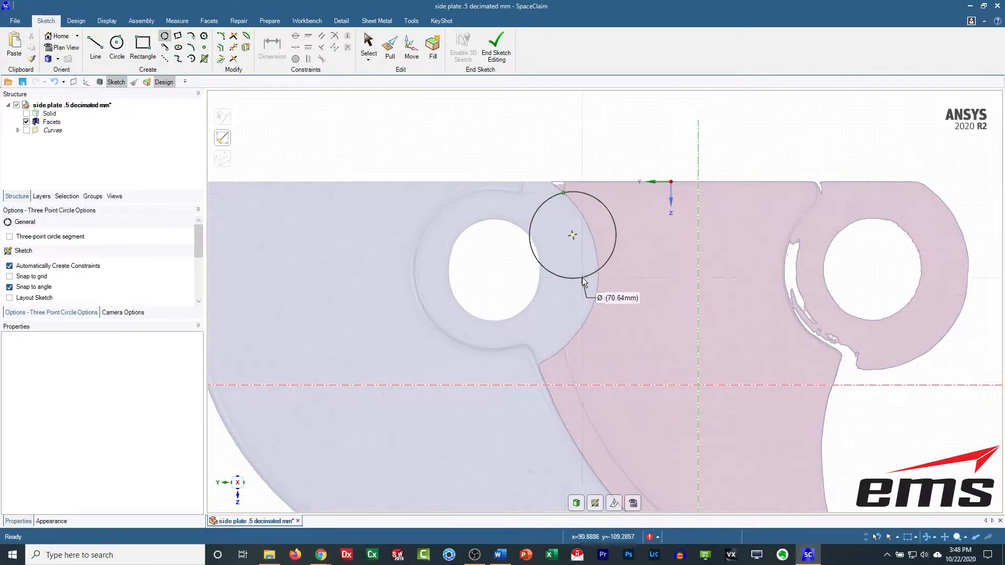
left_click(547, 359)
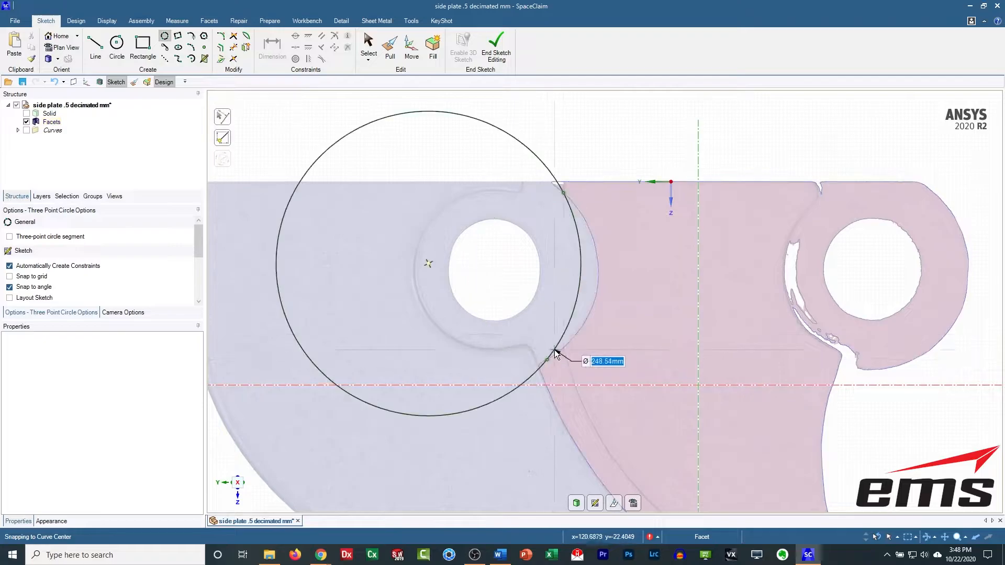
left_click(595, 294)
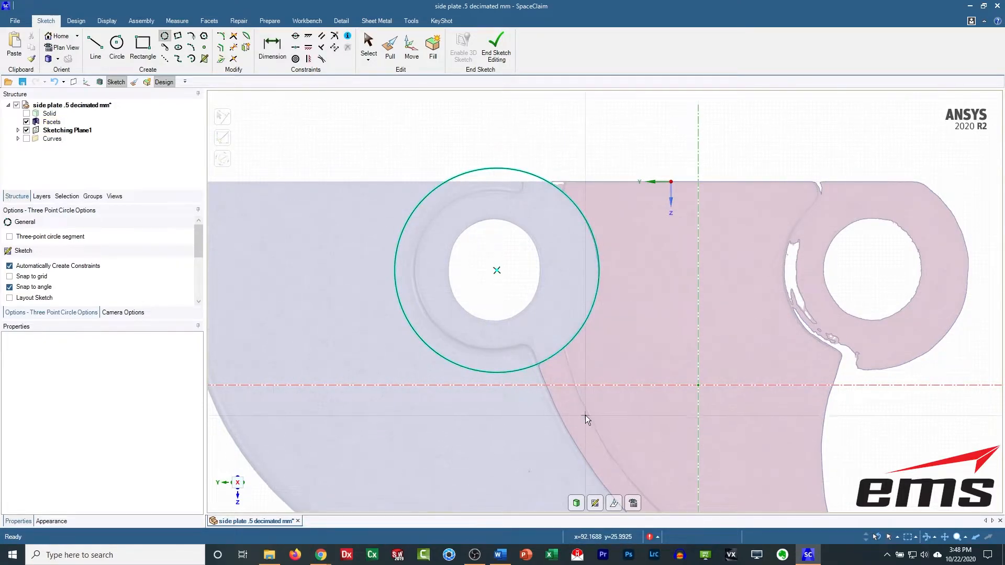
left_click(496, 49)
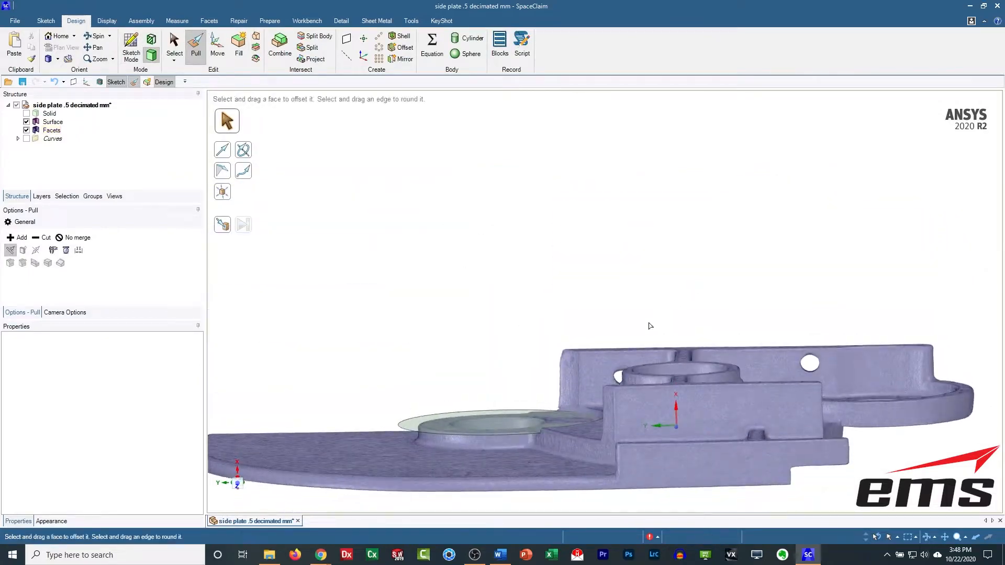
middle_click_drag(649, 325, 635, 345)
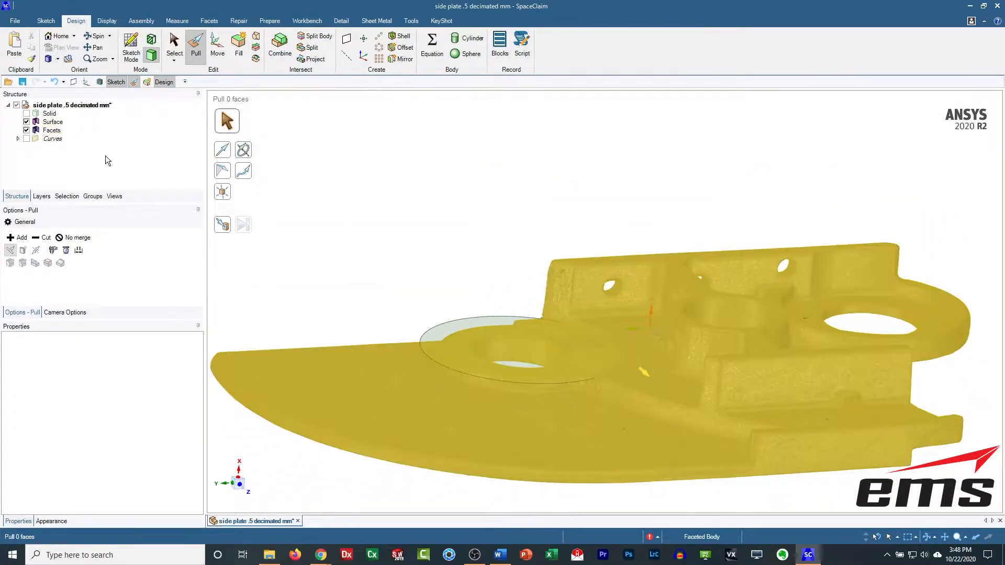
Show the solid and pull the circular surface up as a cut to remove the raised material over the pad.
left_click(26, 114)
middle_click_drag(574, 154, 559, 163)
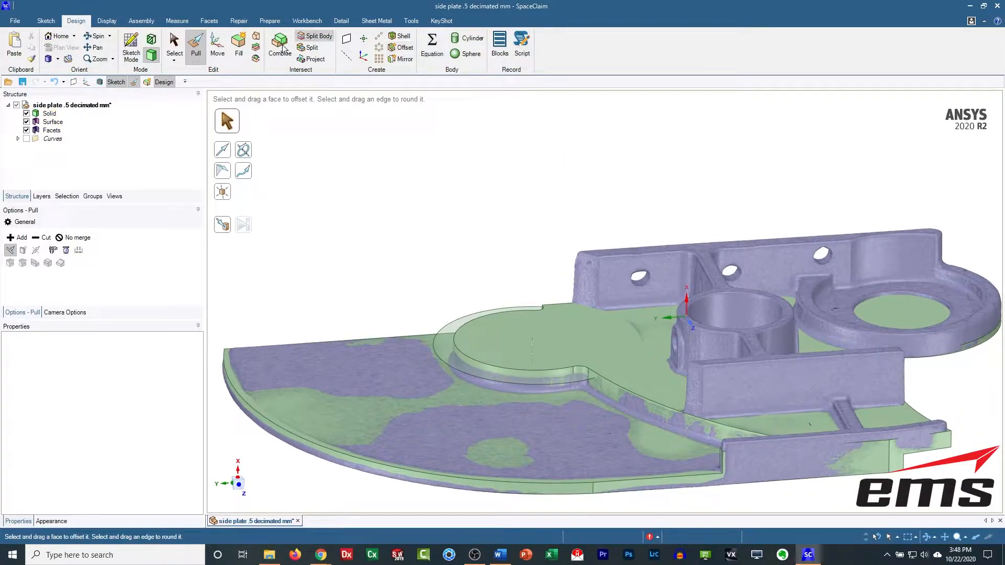
left_click(448, 333)
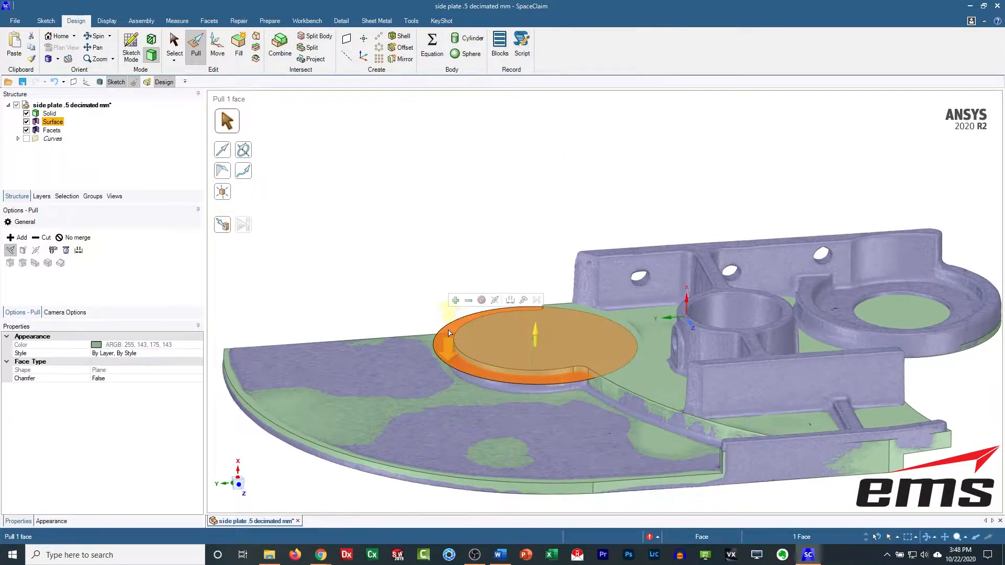
left_click(468, 301)
left_click_drag(535, 337, 515, 303)
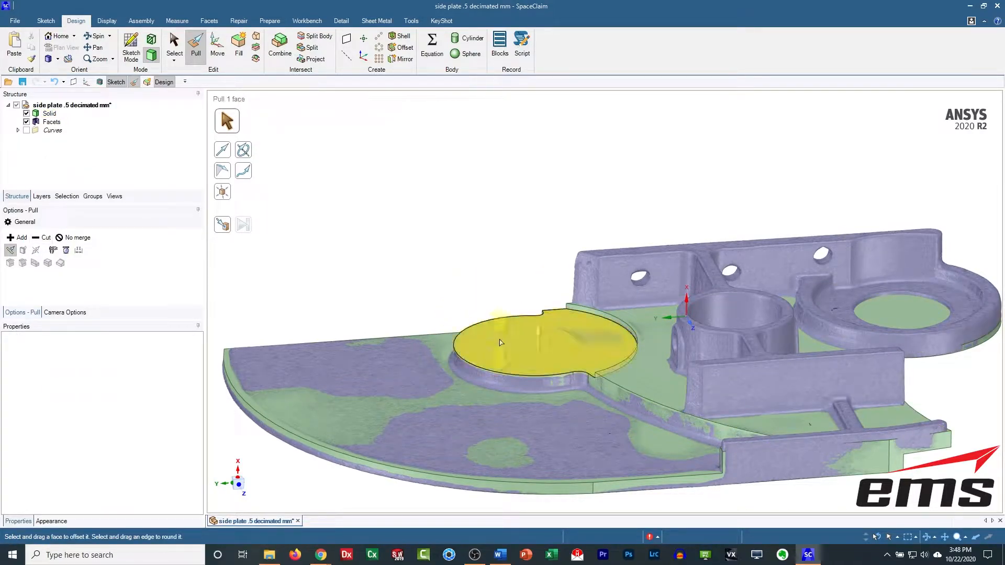
Cut the circular pad's face up to the scanned mesh, limiting the reference selection to faceted bodies.
left_click(547, 328)
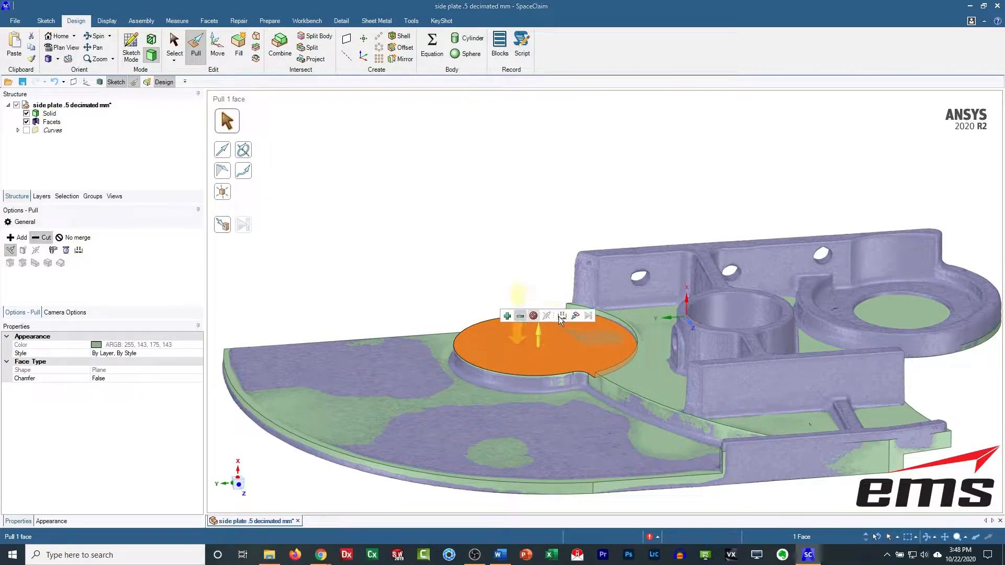
left_click(562, 315)
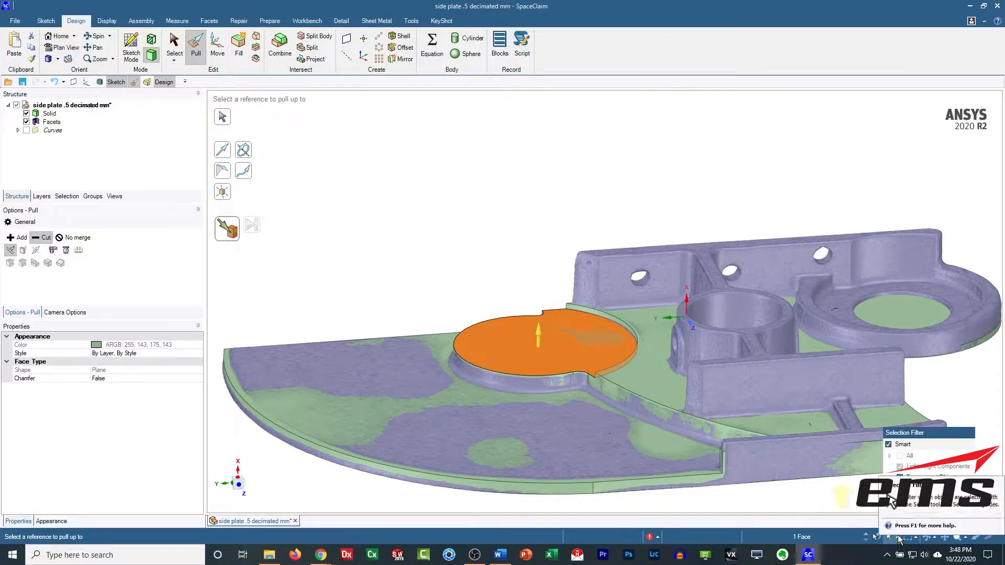
left_click(907, 448)
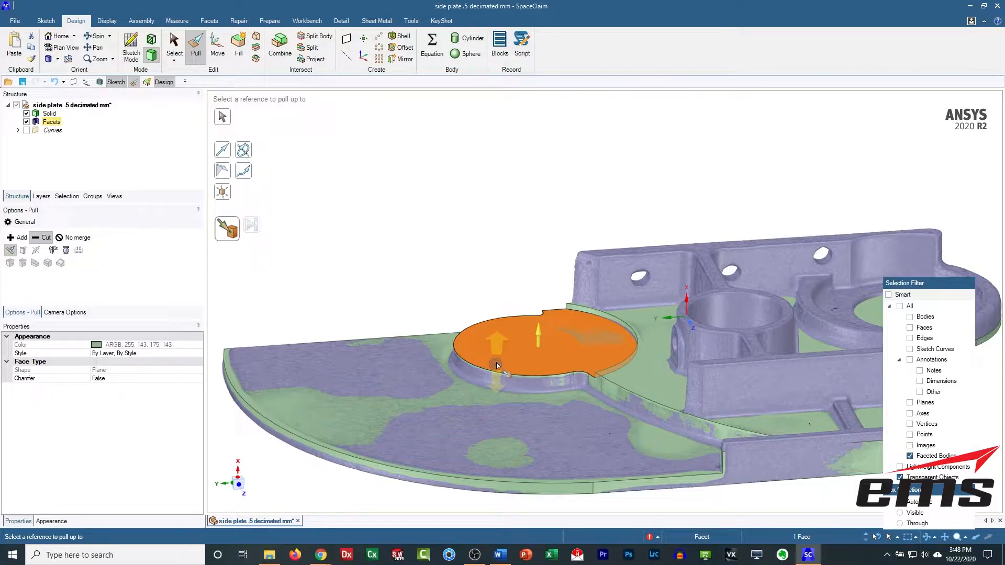
left_click(497, 364)
middle_click_drag(518, 327, 427, 190)
left_click(513, 354)
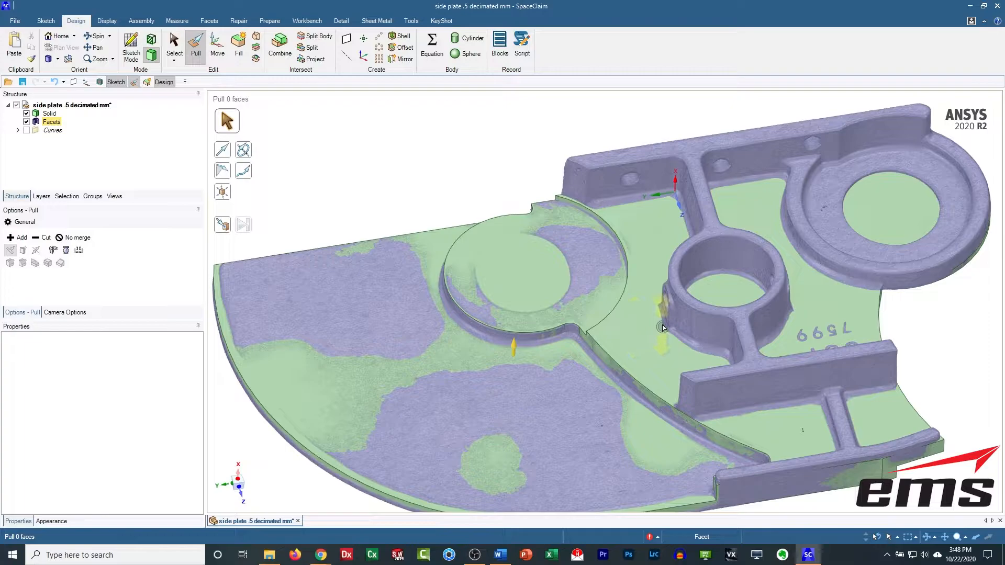
middle_click_drag(748, 325, 620, 301, "shift")
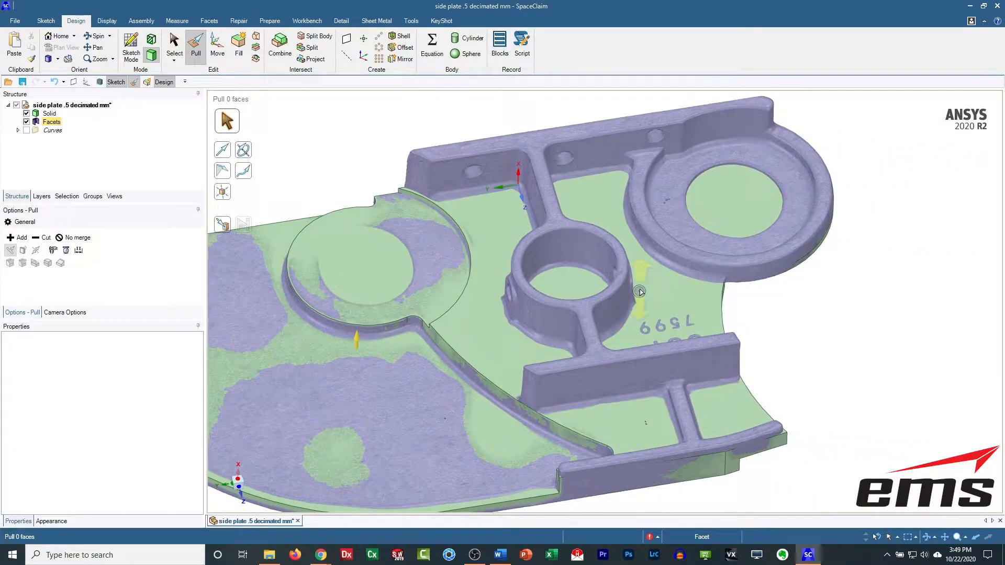
mouse_move(639, 246)
middle_mouse_down()
mouse_move(633, 269)
mouse_move(631, 254)
middle_mouse_up()
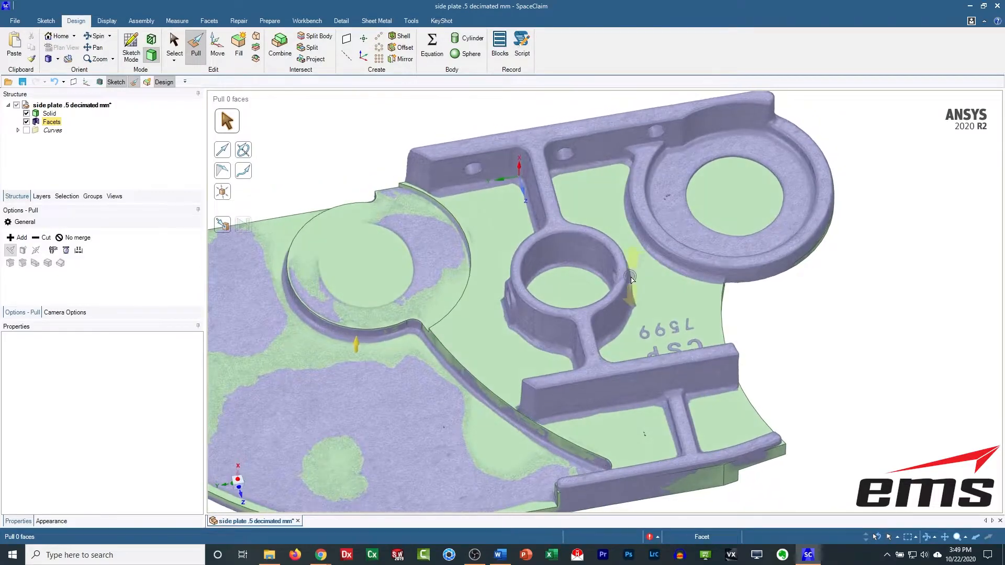
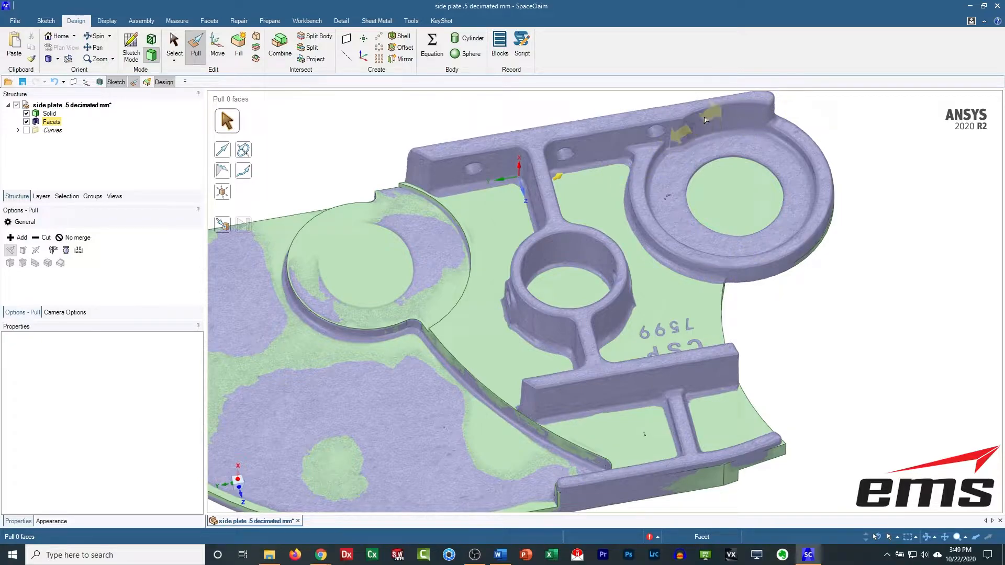
scroll(653, 295, "down", 4)
mouse_move(654, 294)
middle_mouse_down()
mouse_move(656, 325)
mouse_move(654, 303)
middle_mouse_up()
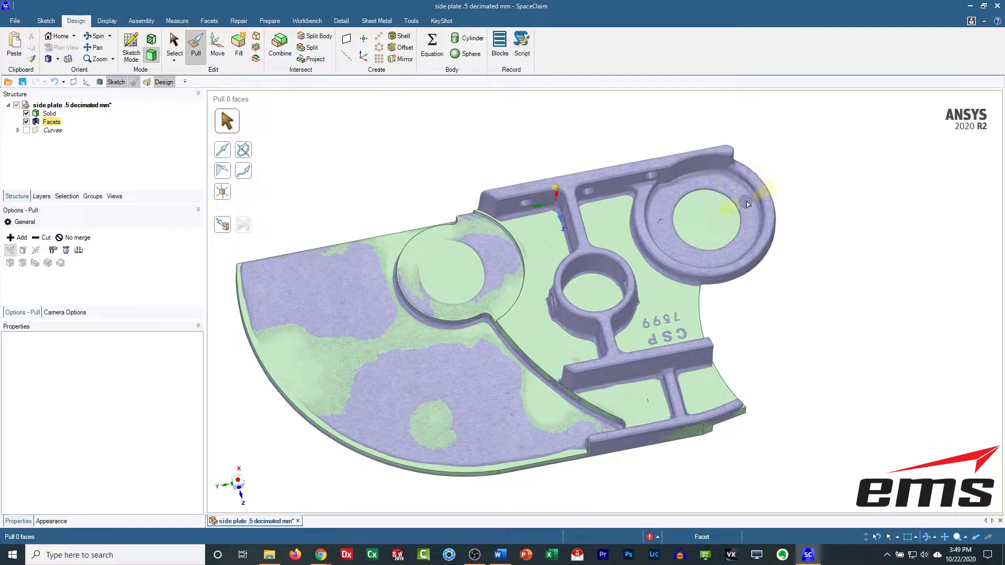
middle_click_drag(695, 219, 695, 170)
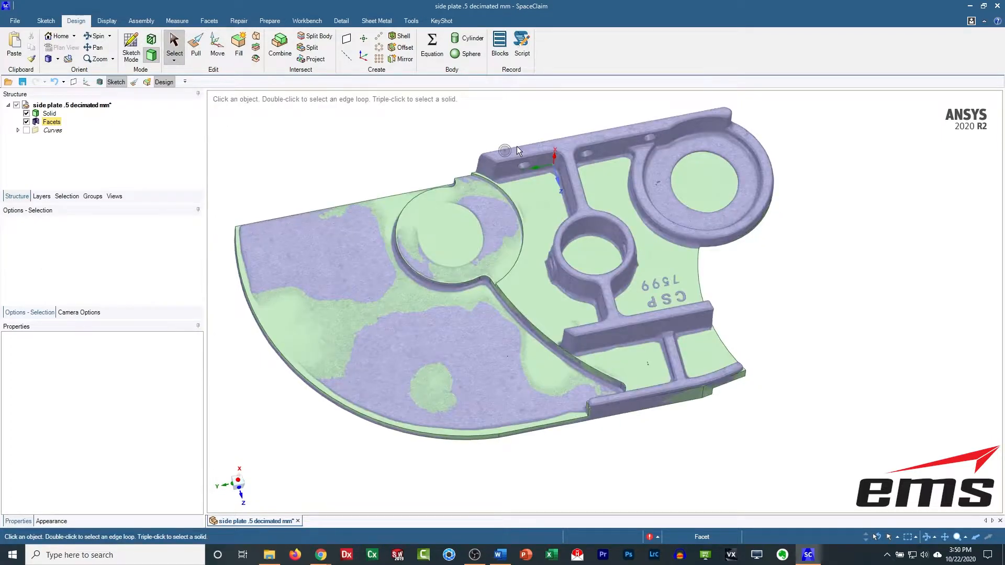
Hide the facets, start a sketch on the solid's large face beside the pad, and swap visibility to the facets only.
left_click(51, 121)
left_click(26, 122)
left_click(547, 244)
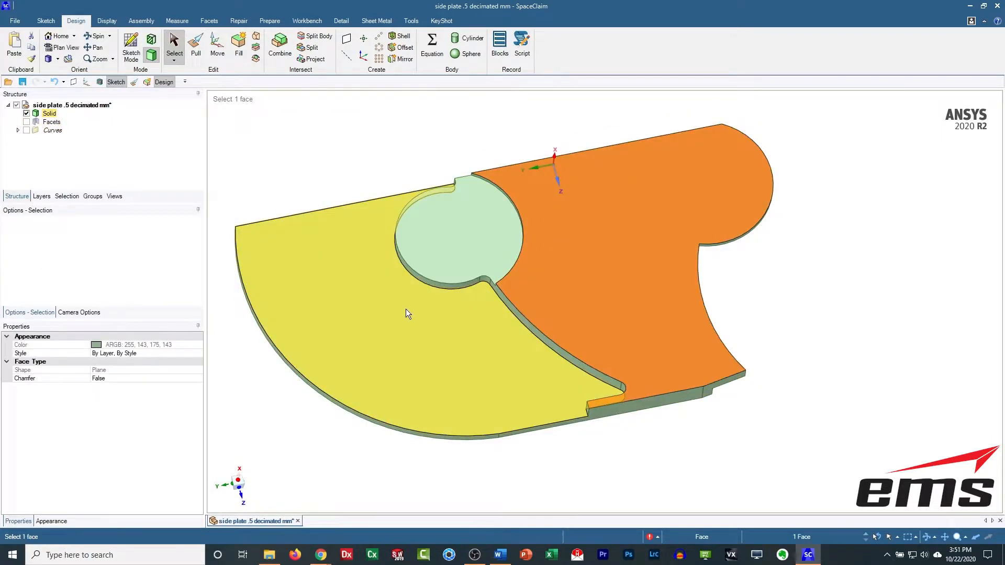
key("k")
left_click(27, 121)
left_click(26, 113)
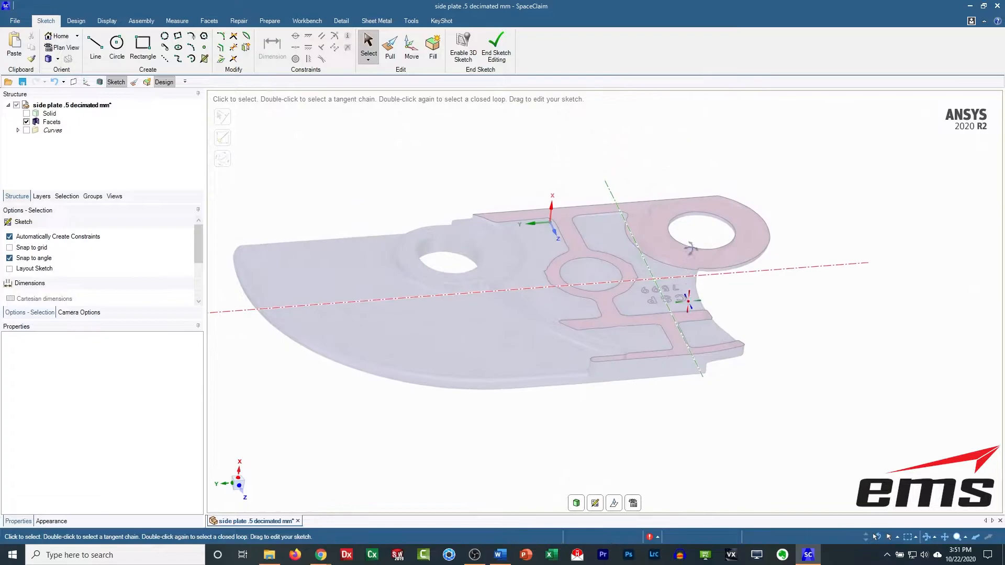
Raise the sketch plane about 3 mm to section the ribs, switch to plan view, and show the solid again.
left_click(614, 503)
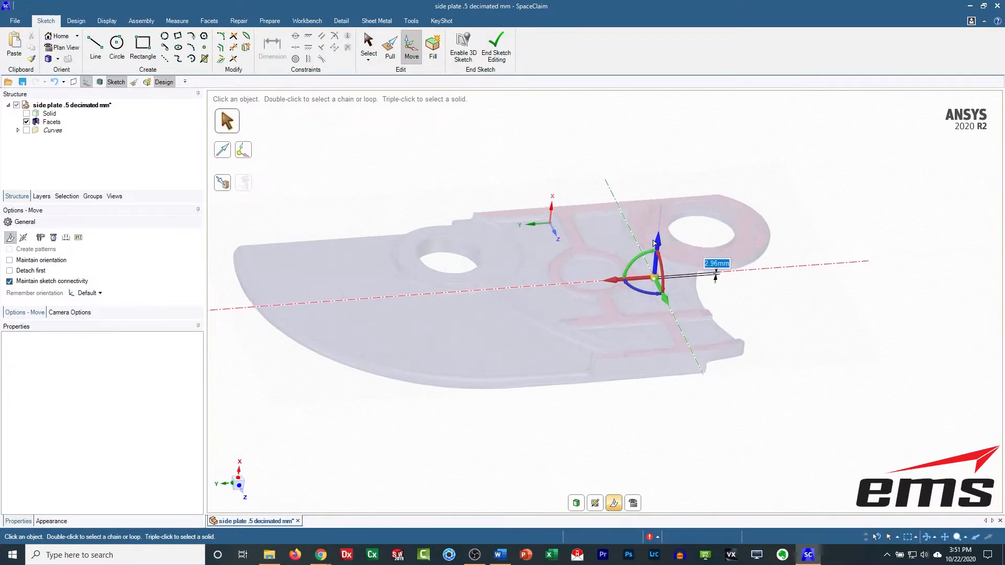
key("s")
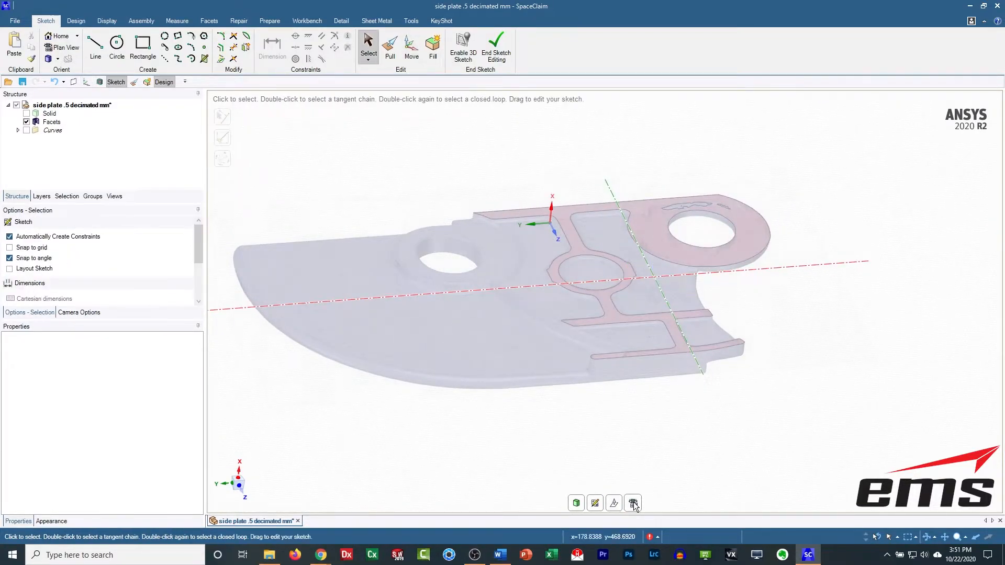
key("v")
left_click(27, 113)
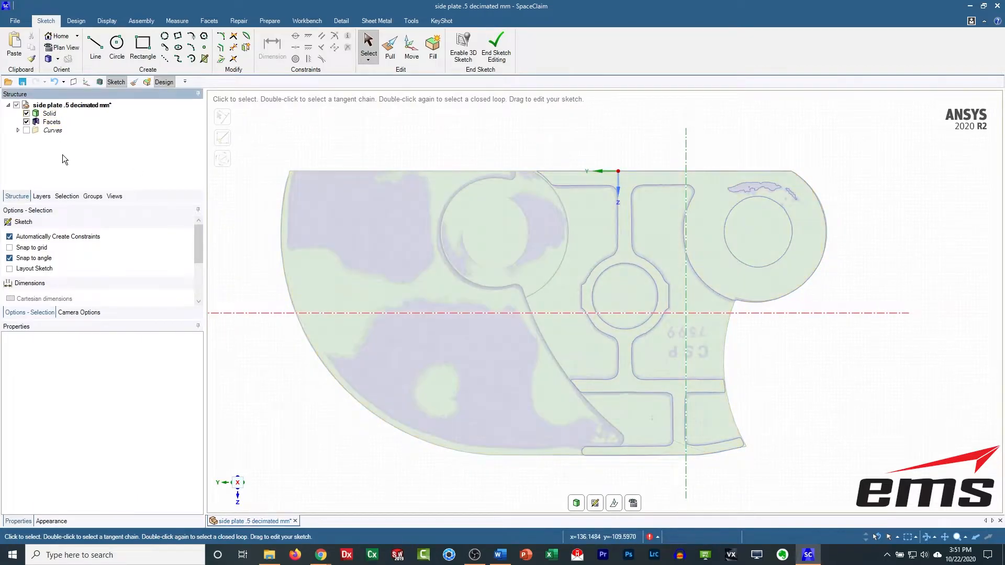
Project the pad arc, the curved step edge, and the ribbed area's straight and concave outer edges onto the sketch plane.
left_click(221, 59)
left_click(564, 209)
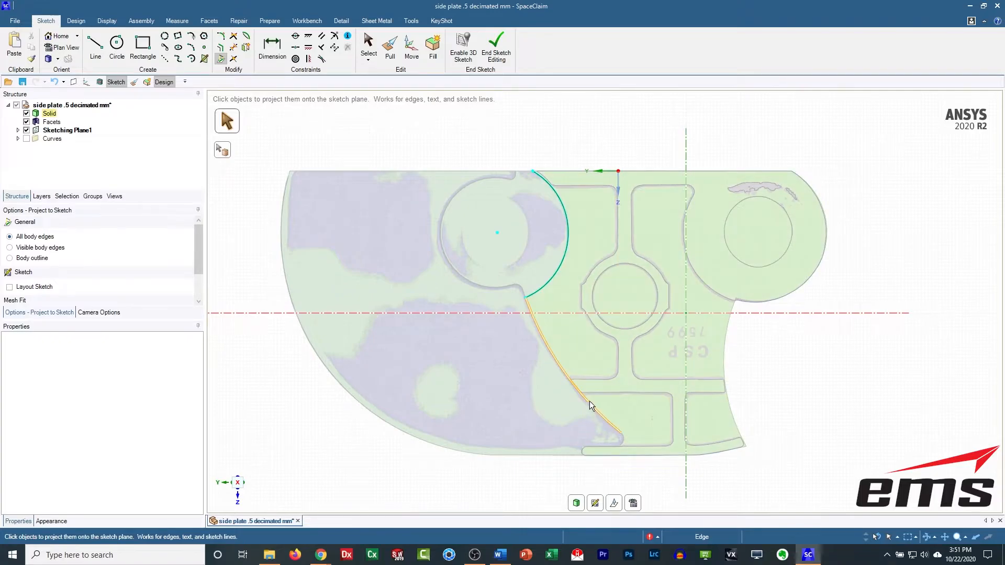
left_click(599, 445)
left_click(742, 424)
left_click(654, 171)
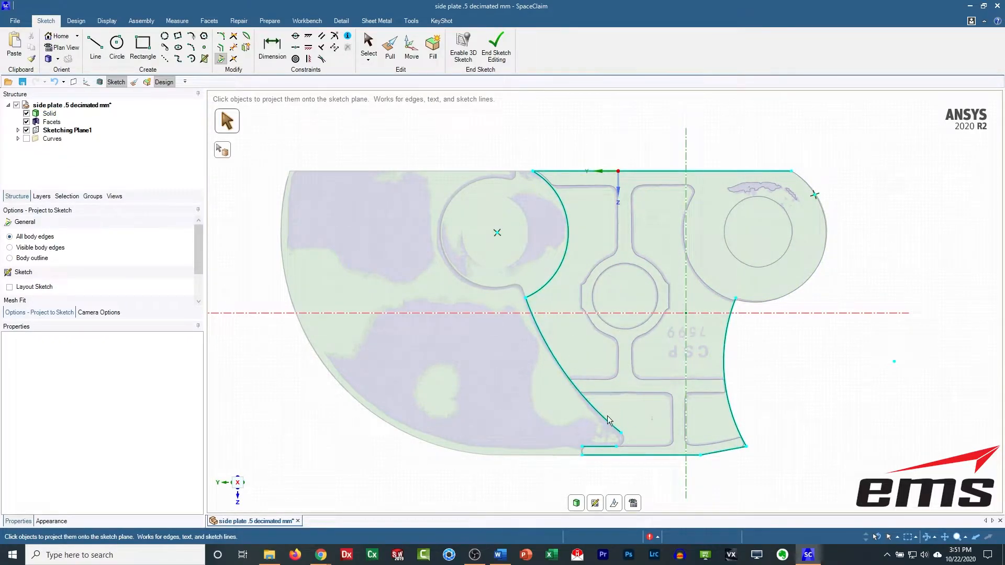
Draw connected horizontal and vertical lines along the outer wall and vertical rib of the pocket beside the circular pad.
left_click(101, 53)
scroll(616, 157, "up", 5)
left_click(558, 185)
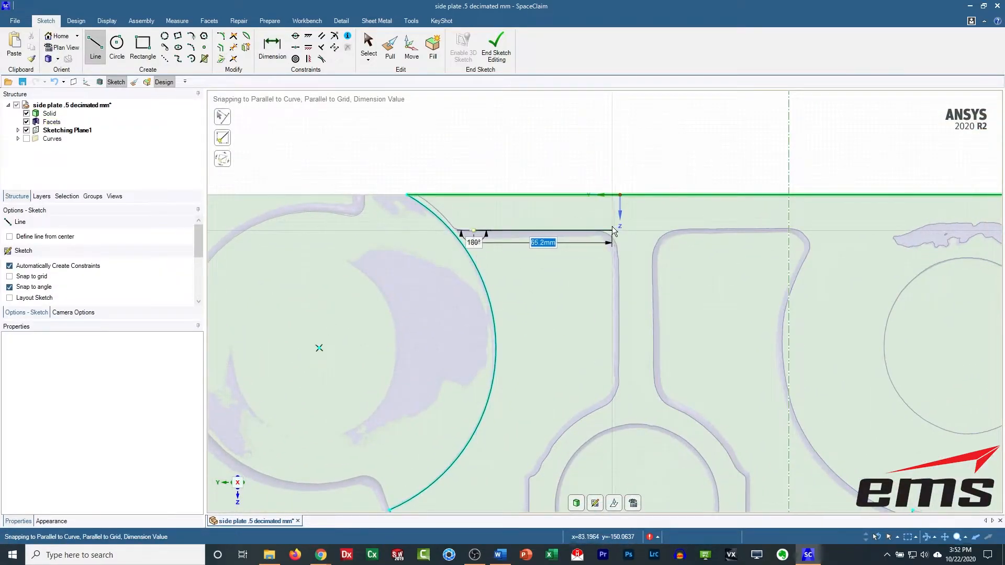
left_click(618, 229)
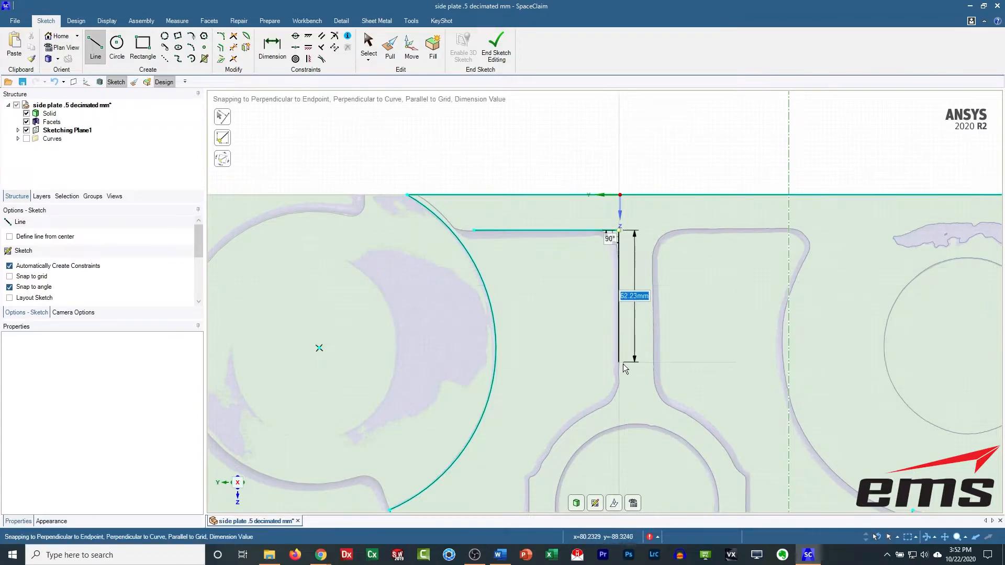
left_click(619, 404)
middle_click_drag(628, 376, 671, 68, "shift")
key("Escape")
Draw a vertical line along the rib below the central ring and a horizontal line extending past the curved step edge.
scroll(675, 240, "down", 2)
middle_click_drag(682, 215, 594, 262, "shift")
left_click(580, 344)
left_click(580, 402)
left_click(466, 402)
key("Escape")
Draw a horizontal line along the long cross rib's lower edge, spanning the lower pocket beside the curved step.
middle_click_drag(630, 453, 585, 299, "shift")
left_click(443, 271)
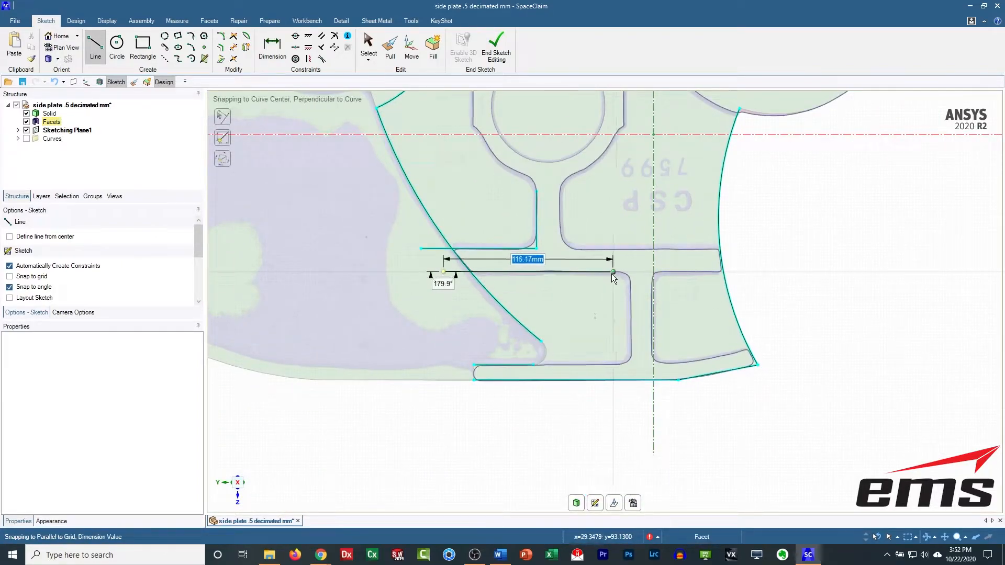
left_click(630, 272)
key("Escape")
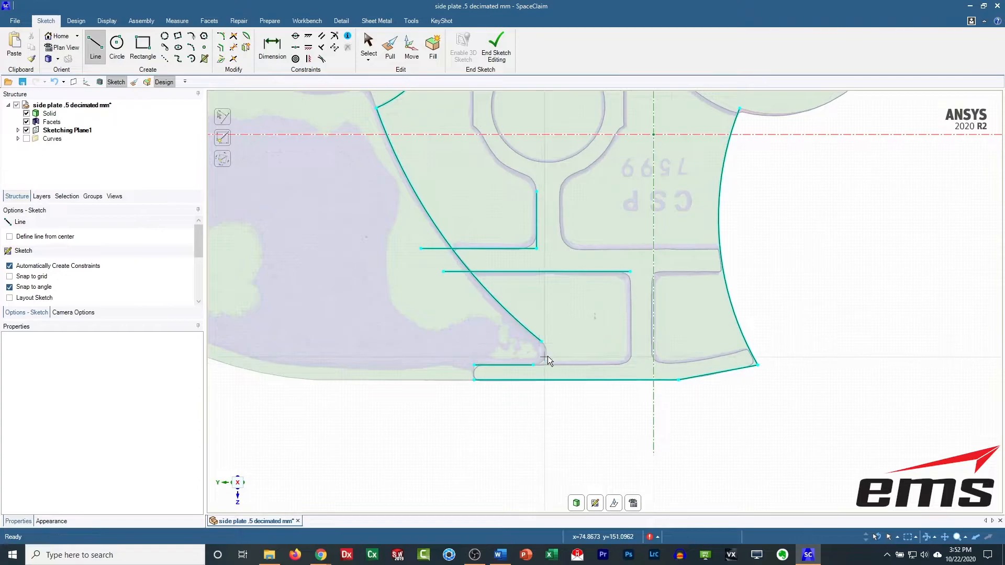
Outline the lower pocket beside the concave edge with connected horizontal, vertical and angled lines, extending both ends past that edge.
left_click(745, 271)
scroll(729, 274, "up", 5)
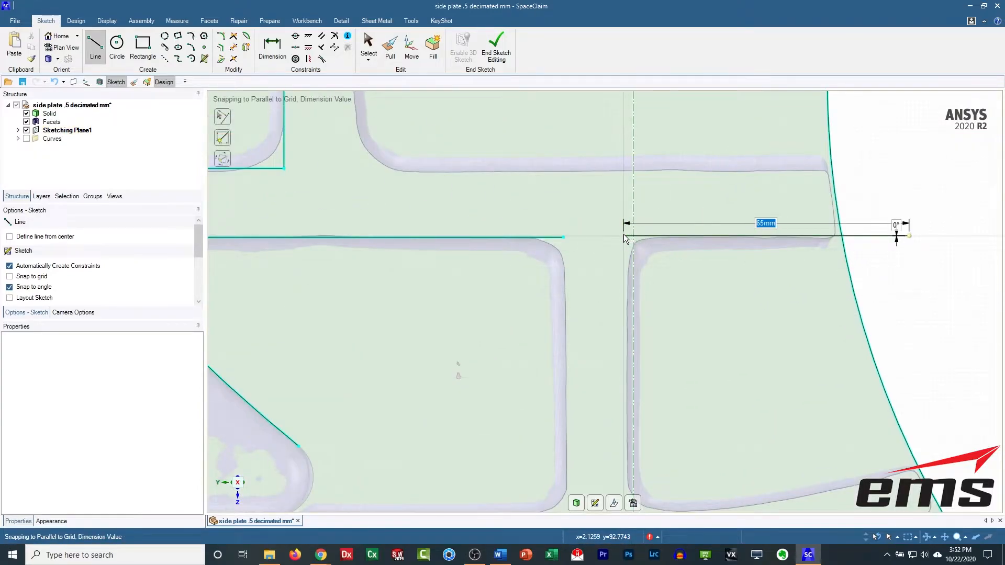
left_click(627, 238)
middle_click_drag(614, 460, 580, 293, "shift")
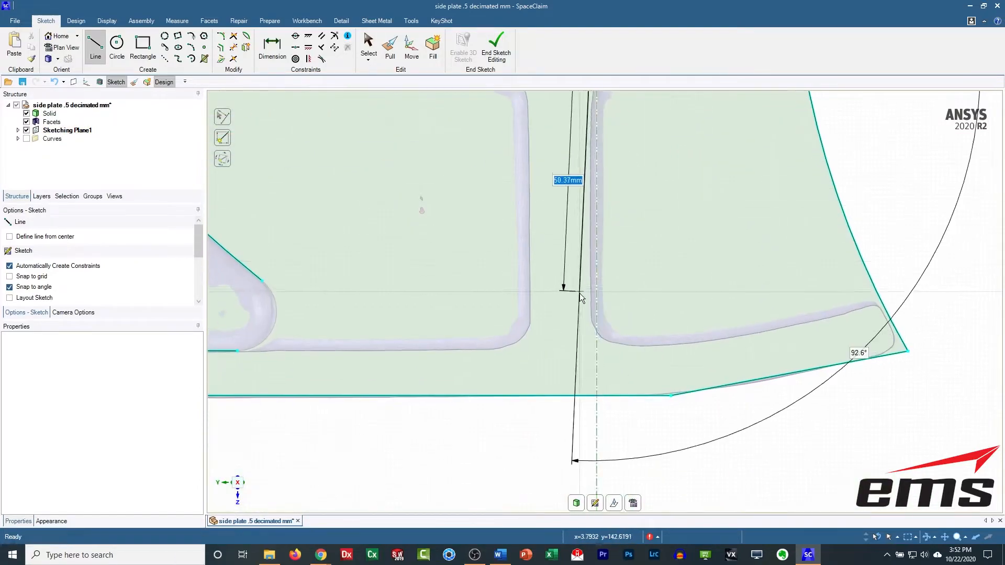
left_click(592, 346)
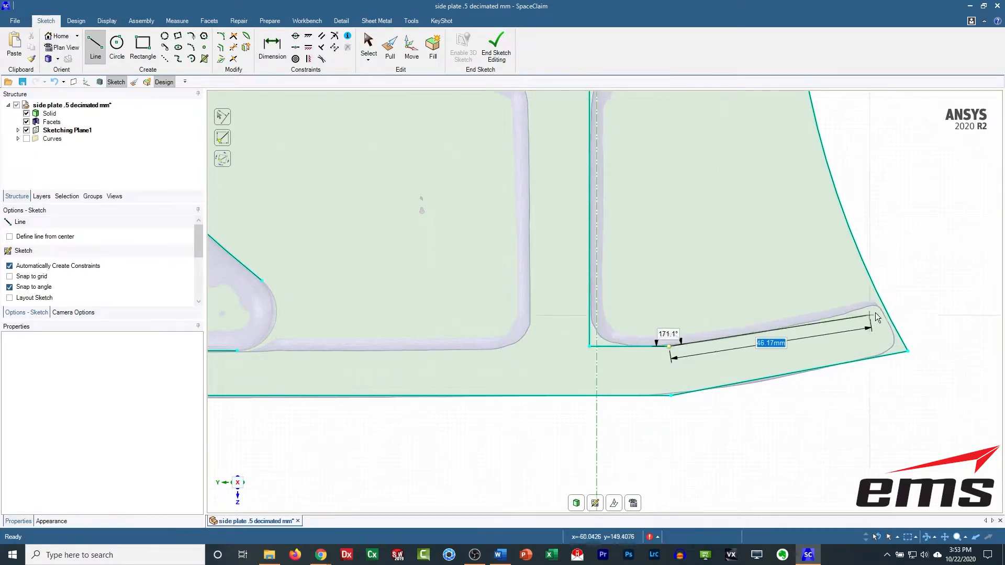
left_click(929, 295)
key("Escape")
Draw a horizontal line along the long cross rib's upper edge, extending past the concave outer edge.
scroll(475, 268, "down", 5)
scroll(458, 236, "up", 4)
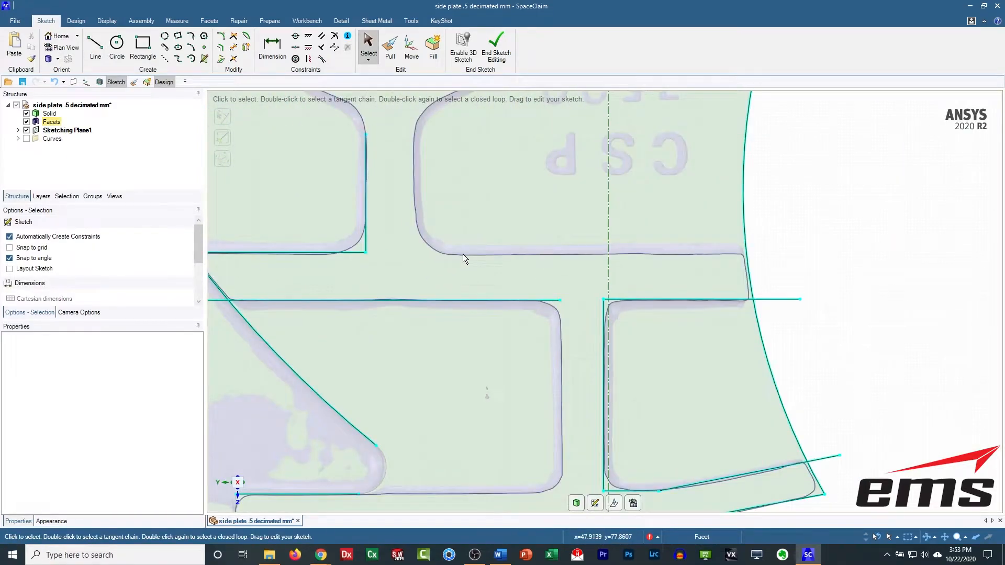
key("l")
left_click(465, 254)
left_click(817, 256)
Draw vertical lines along the vertical rib's side facing the large round end, above and below the central ring.
scroll(542, 207, "down", 3)
scroll(503, 216, "down", 3)
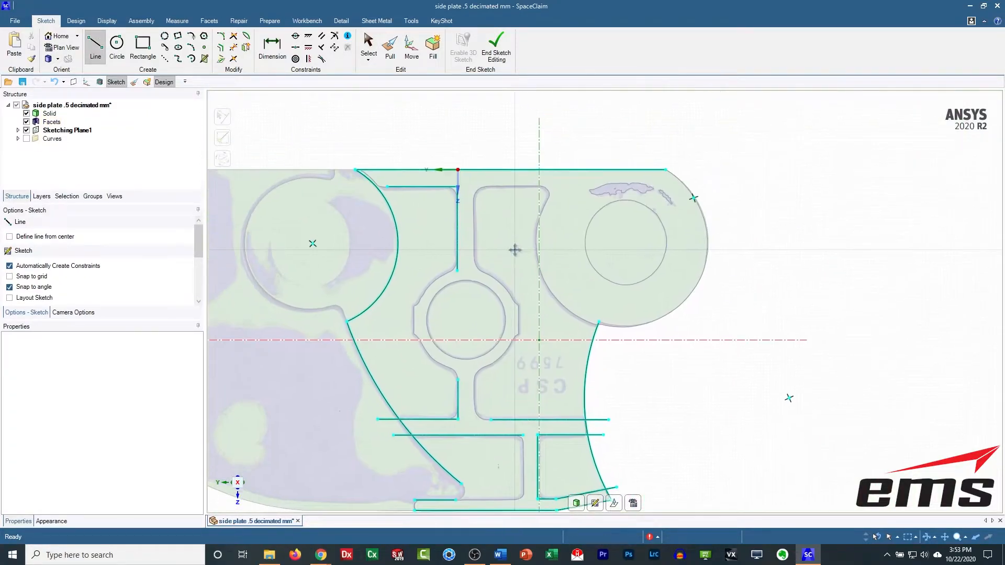
scroll(477, 203, "up", 5)
mouse_move(470, 176)
left_mouse_down()
mouse_move(463, 310)
mouse_move(472, 350)
left_mouse_up()
scroll(528, 345, "down", 4)
scroll(503, 294, "up", 4)
left_click(495, 282)
left_click(495, 363)
key("Escape")
scroll(626, 267, "up", 3)
scroll(626, 266, "down", 3)
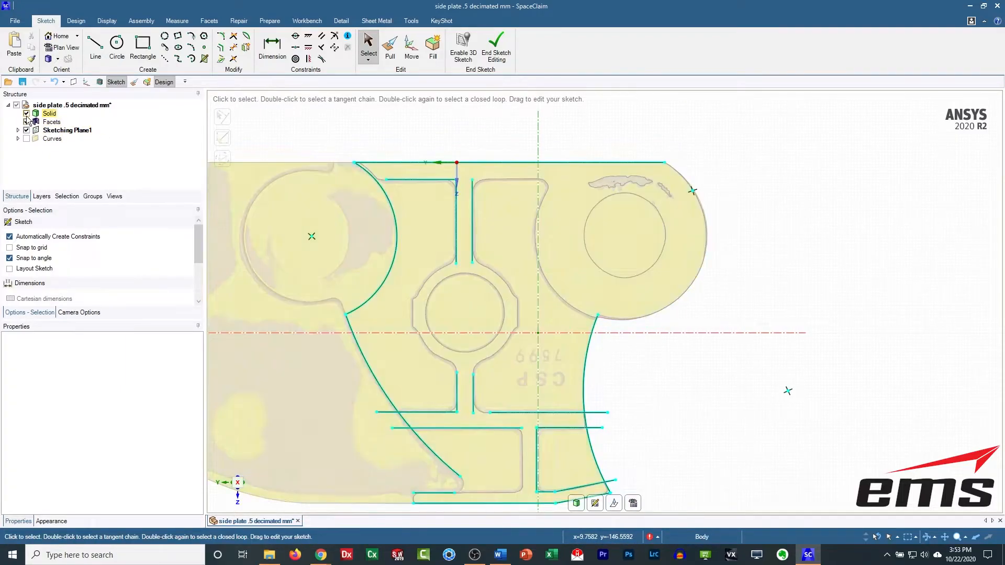
Return to plan view and draw a horizontal line along the outer wall of the pocket beside the large round end.
middle_click_drag(388, 314, 388, 229)
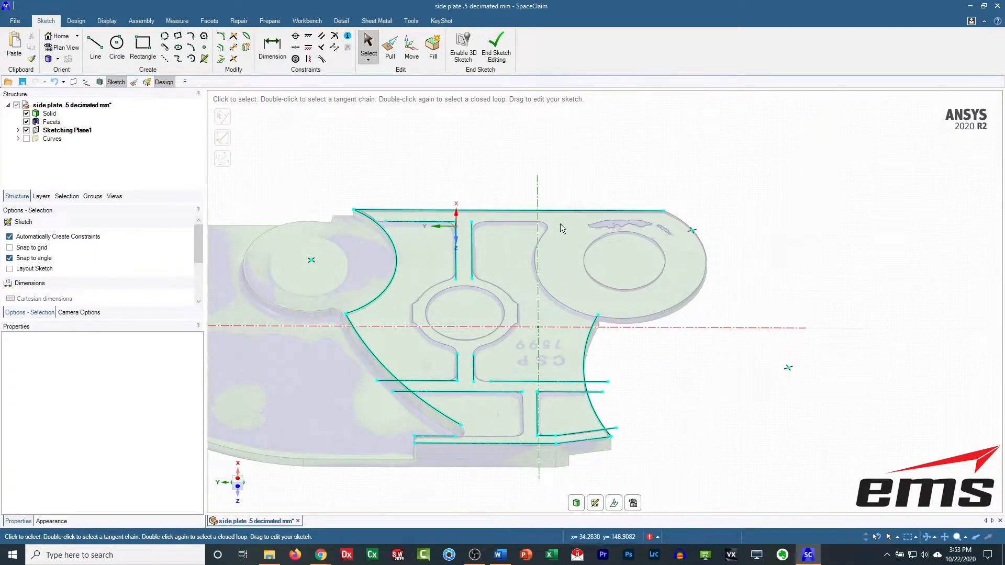
left_click(633, 503)
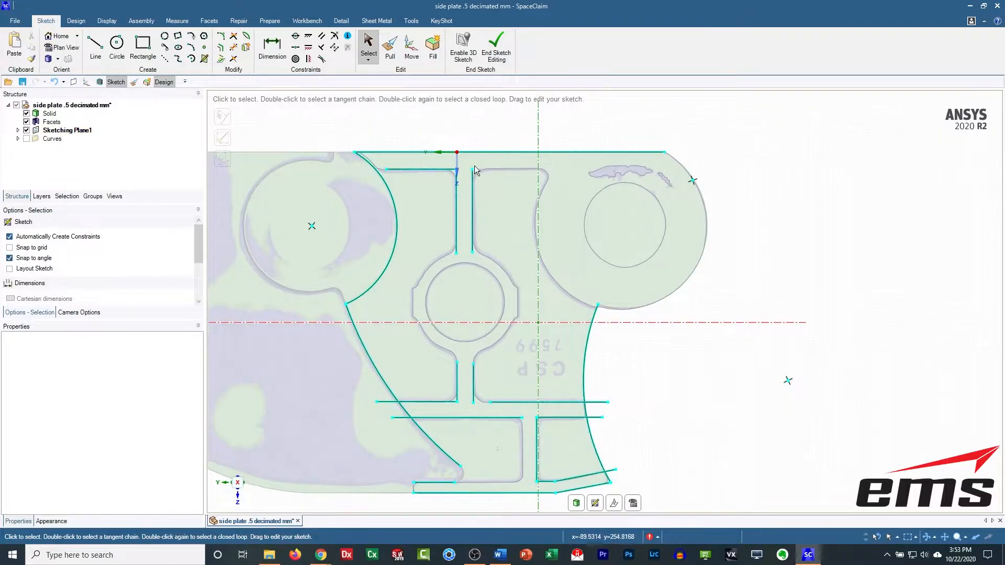
middle_click_drag(474, 166, 451, 260, "shift")
scroll(450, 260, "up", 3)
key("l")
left_click(470, 267)
left_click(591, 265)
Project the solid's rounded outer edge at the large hole's end onto the sketch plane.
middle_click_drag(603, 357, 540, 219, "shift")
left_click(221, 58)
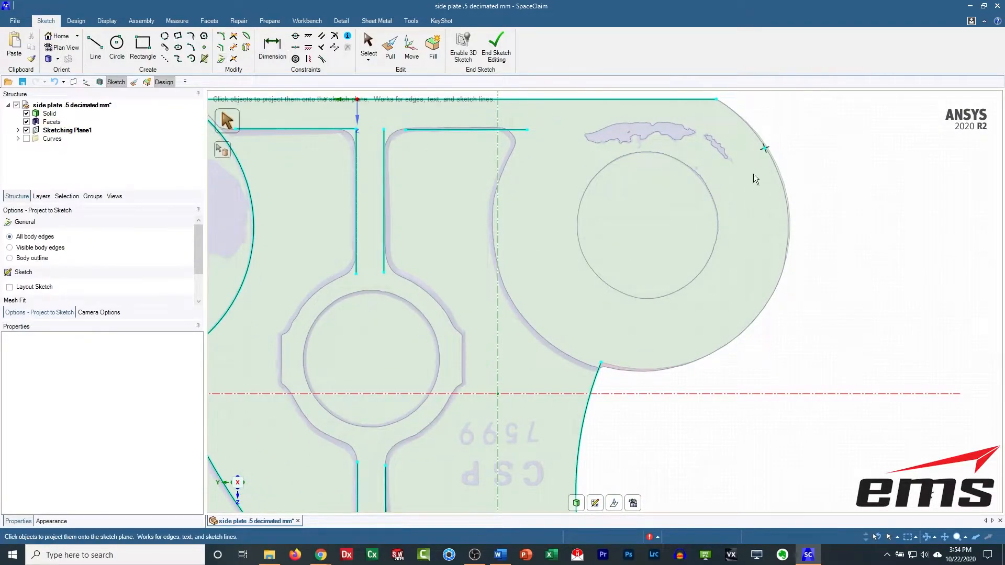
left_click(751, 321)
scroll(478, 272, "down", 2)
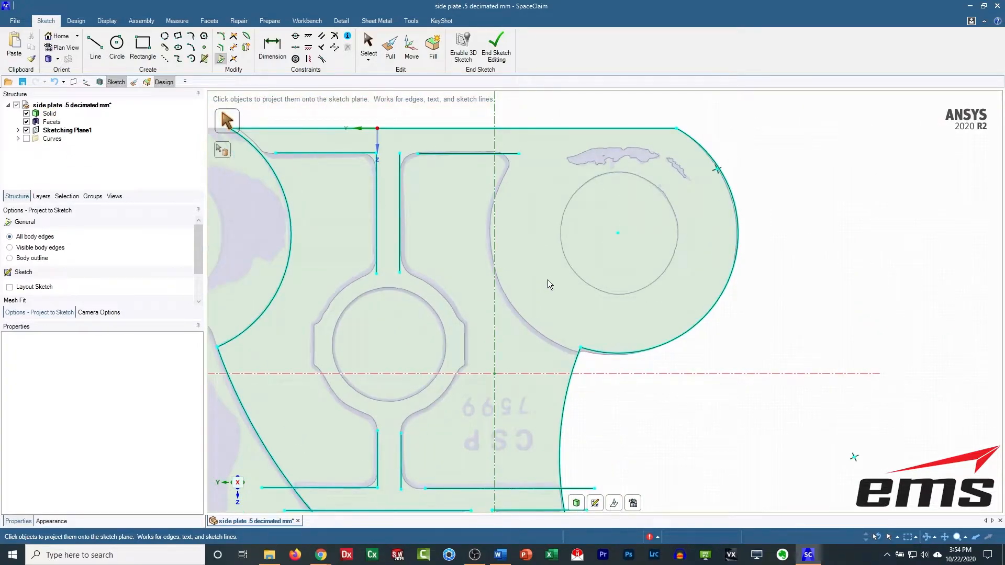
Draw a three-point arc along the inner boundary of the large round end, from the pocket wall to the concave edge.
left_click(191, 47)
left_click(506, 169)
left_click(579, 348)
left_click(492, 272)
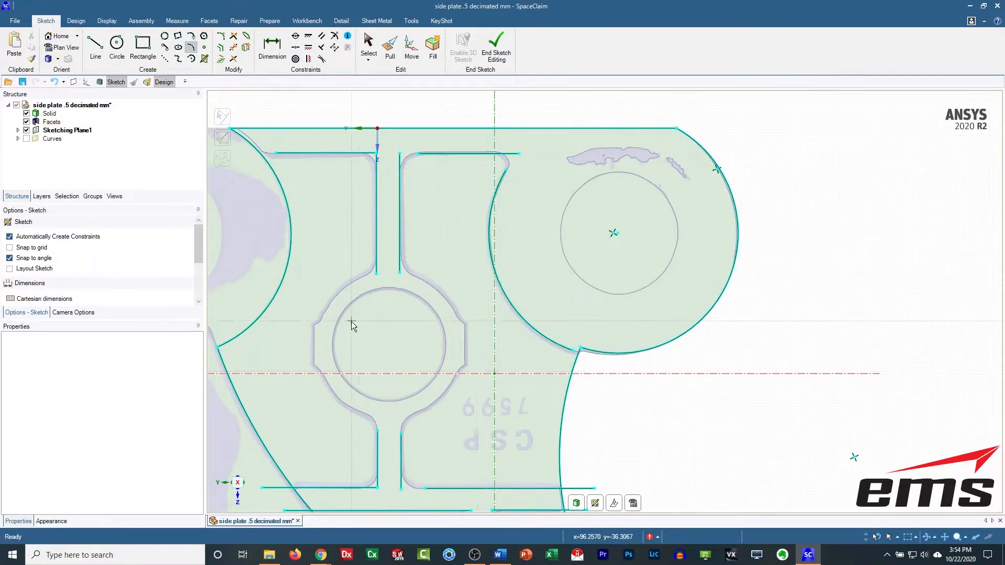
Sketch a three-point circle along the outer wall of the central ring.
scroll(352, 322, "down", 3)
left_click(165, 37)
left_click(486, 276)
left_click(550, 283)
left_click(537, 343)
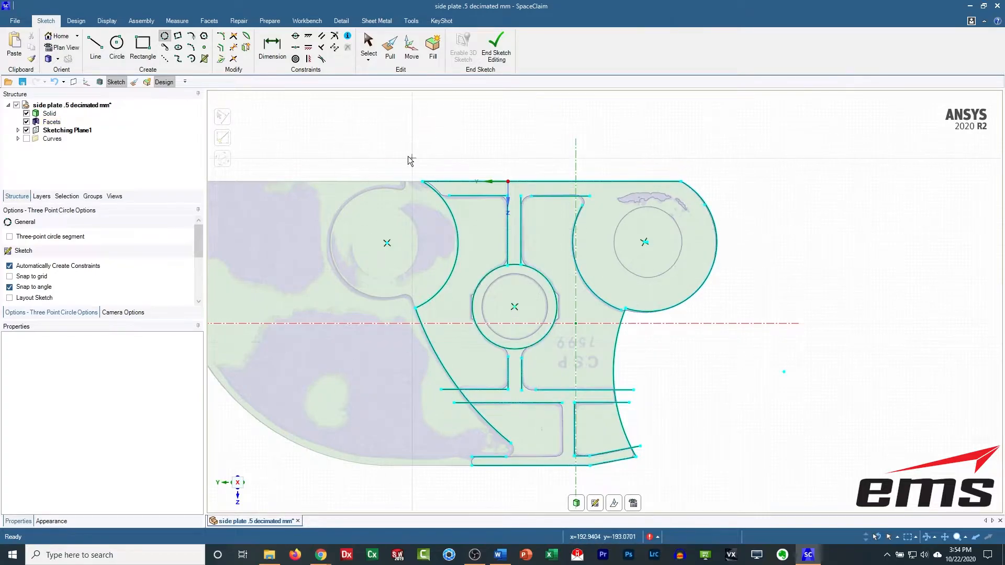
Extend both vertical rib lines below the central ring upward until they cross the ring's outer circle.
left_click(233, 49)
scroll(512, 348, "up", 5)
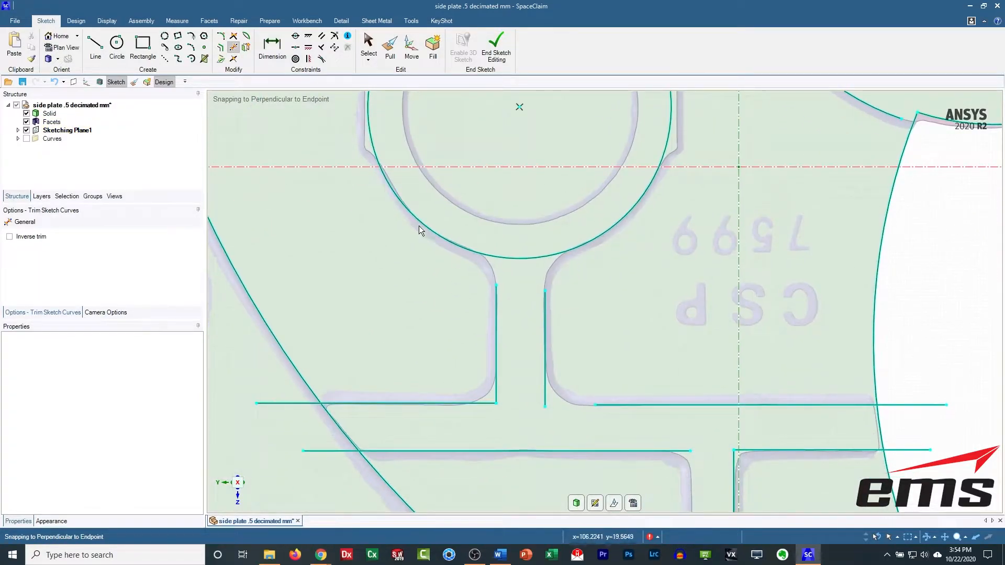
left_click(368, 46)
left_click_drag(545, 291, 545, 249)
left_click_drag(496, 286, 496, 246)
left_click(455, 284)
Trim away the ring circle between the two lower rib lines and join each rib line to the circle at a corner.
scroll(455, 285, "down", 3)
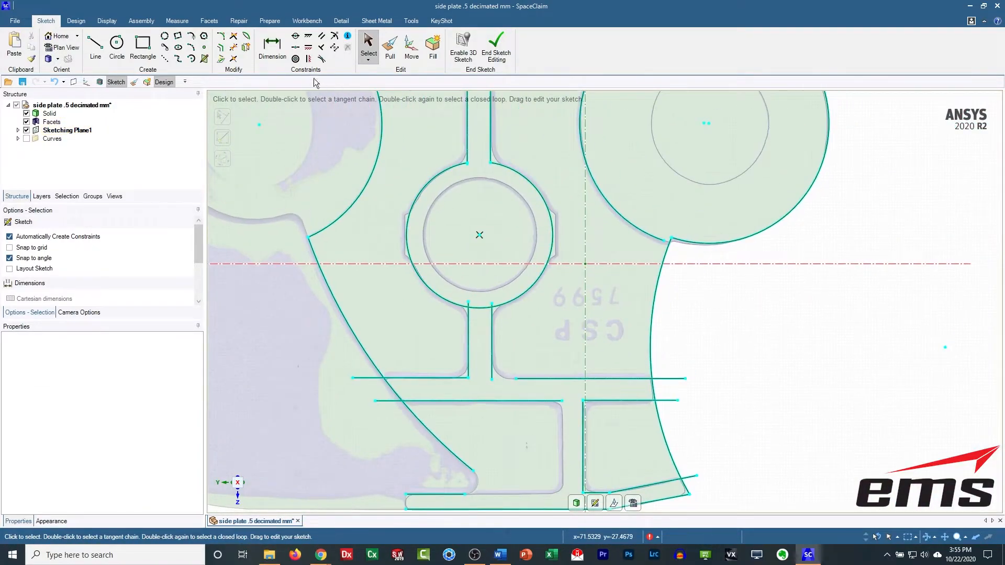
left_click(234, 48)
left_click(479, 308)
left_click(233, 36)
left_click(452, 303)
left_click(468, 326)
left_click(492, 326)
left_click(513, 311)
Join the long curved wall with the two horizontal rib lines it crosses, leaving only the short segment between them.
middle_click_drag(412, 365, 488, 284, "shift")
left_click(482, 298)
left_click(470, 310)
left_click(497, 320)
left_click(473, 313)
Draw a vertical line about 46 mm long on the lower pocket's wall beside the centerline and corner it with the pocket's horizontal lines.
middle_click_drag(643, 364, 492, 281, "shift")
left_click(96, 47)
left_click(488, 247)
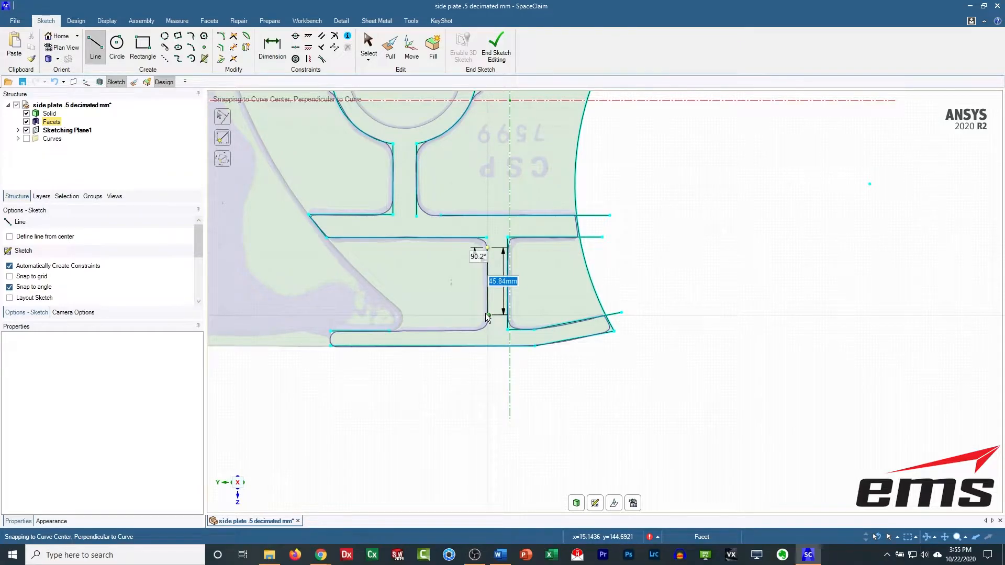
left_click(487, 315)
key("Escape")
key("t")
left_click(486, 270)
left_click(486, 304)
left_click(379, 330)
Close the free end of the bottom rib with a vertical line joined to the rib's upper and lower lines.
scroll(268, 354, "up", 5)
left_click(95, 47)
left_click(452, 328)
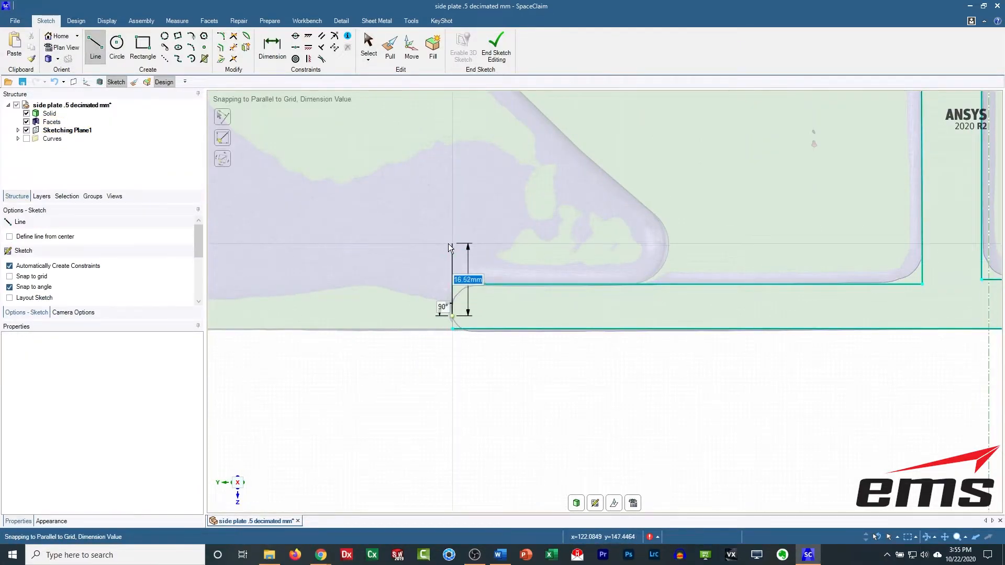
left_click(452, 284)
key("Escape")
key("t")
left_click(475, 329)
left_click(452, 307)
Join the bottom rib's sloped upper line with the concave edge curve at a corner.
scroll(733, 316, "down", 4)
middle_click_drag(798, 320, 382, 310, "shift")
scroll(538, 278, "up", 3)
left_click(543, 260)
left_click(565, 271)
Project the concave outer edge onto the sketch again and join it to both lines of the horizontal rib at corners.
scroll(466, 269, "down", 3)
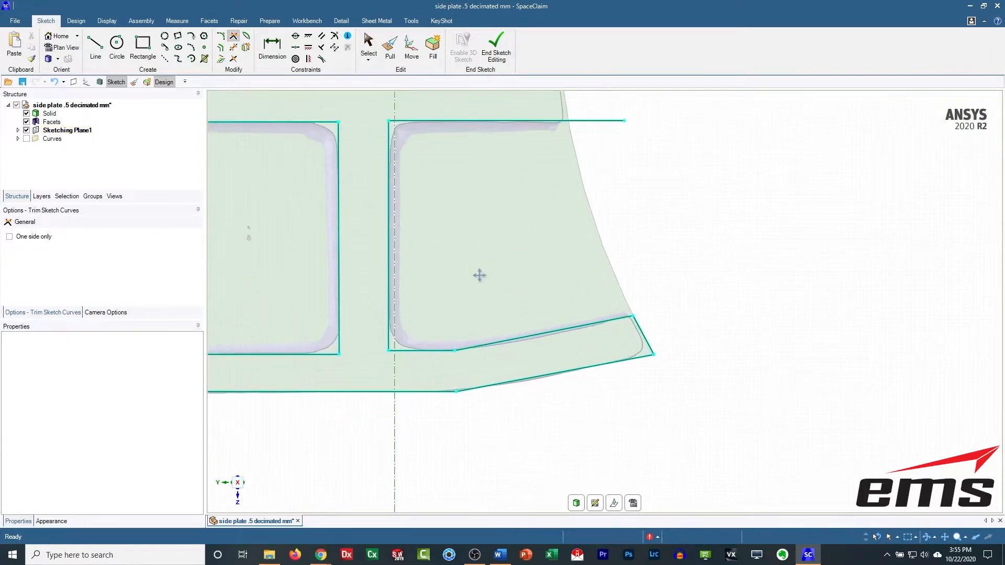
middle_click_drag(466, 269, 512, 354, "shift")
left_click(222, 59)
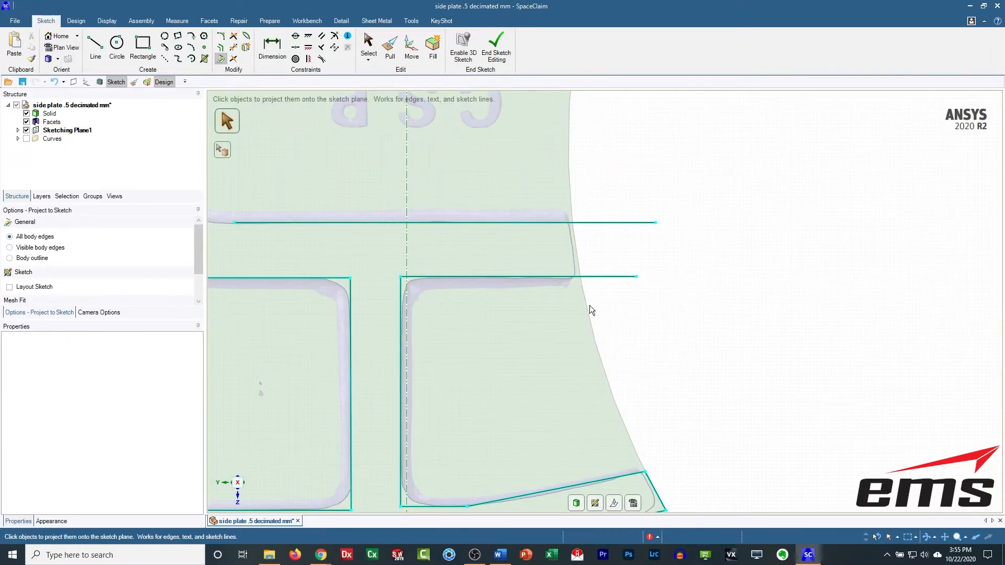
left_click(234, 38)
left_click(554, 223)
left_click(574, 245)
left_click(567, 276)
left_click(575, 257)
Join the vertical rib line below the ring with the adjacent upper line of the horizontal rib at a corner.
scroll(423, 266, "down", 4)
left_click(322, 226)
left_click(362, 247)
middle_click_drag(366, 219, 508, 382, "shift")
scroll(665, 256, "up", 4)
scroll(568, 306, "up", 5)
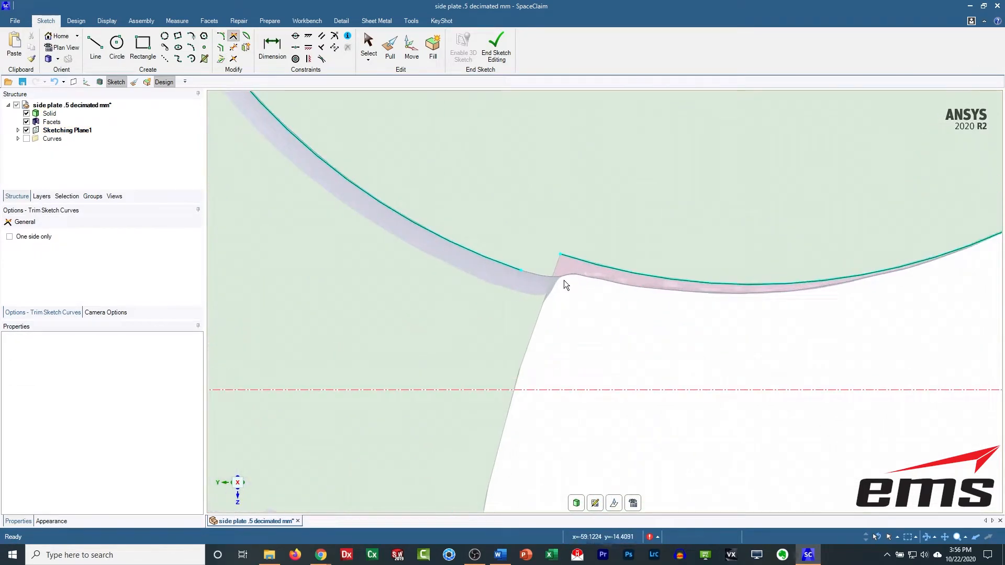
Draw a short line down the plate edge from the boss outline's open end and join it to the neighbouring arc, removing the excess.
left_click(96, 47)
left_click(560, 255)
left_click(538, 322)
key("Escape")
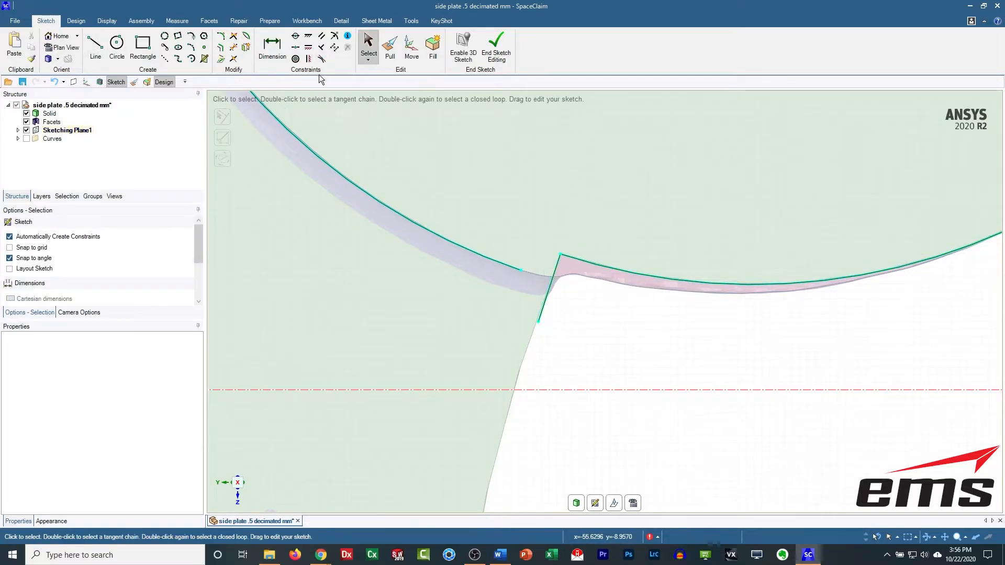
left_click(233, 36)
left_click(426, 228)
left_click(556, 263)
Trim the uncut boss circle down to the short arc between the plate's top edge and the upper rib.
scroll(437, 310, "down", 7)
scroll(377, 236, "up", 3)
left_click(477, 253)
left_click(406, 206)
scroll(394, 286, "down", 4)
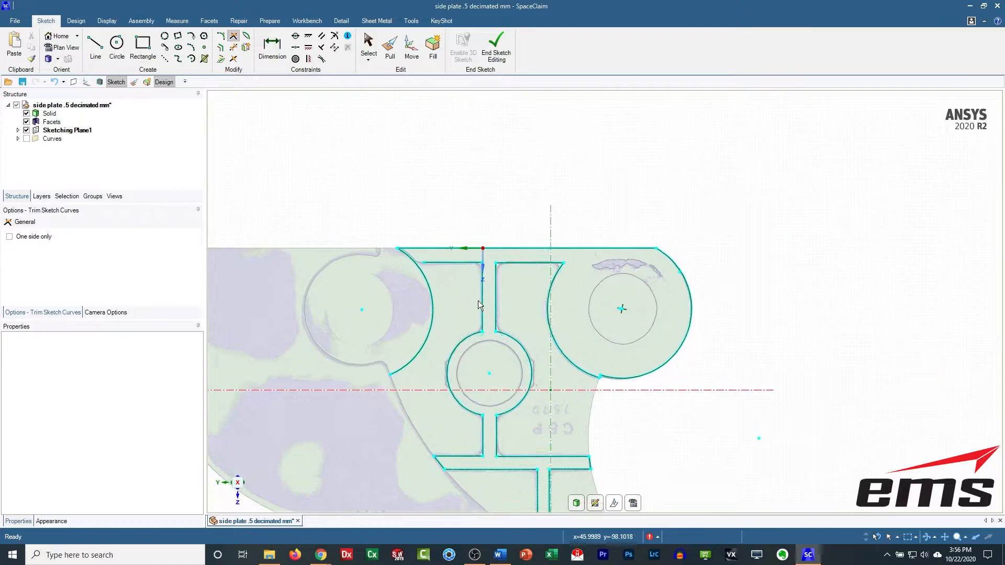
scroll(478, 300, "up", 4)
left_click(388, 225)
left_click(388, 225)
scroll(388, 225, "down", 3)
scroll(463, 293, "up", 5)
scroll(566, 262, "down", 5)
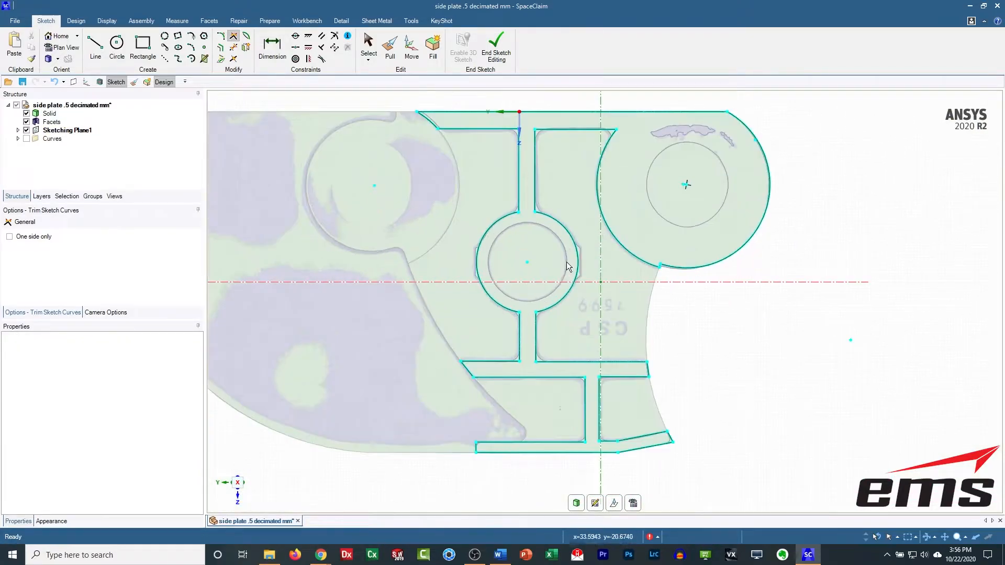
Convert the closed rib-and-boss sketch into a surface with Pull, select that surface, and hide the faceted scan body.
key("p")
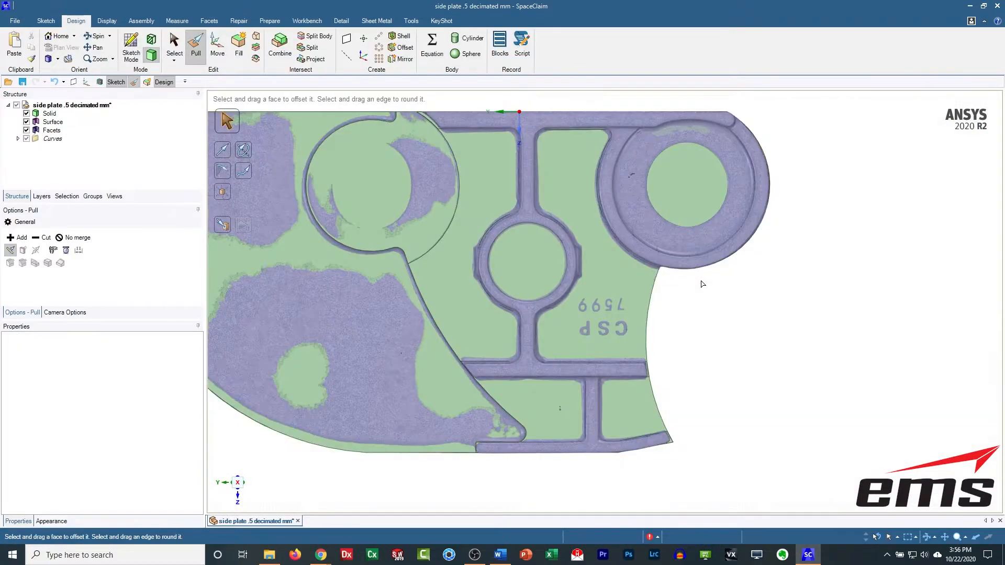
middle_click_drag(667, 370, 726, 273, "ctrl")
left_click(33, 127)
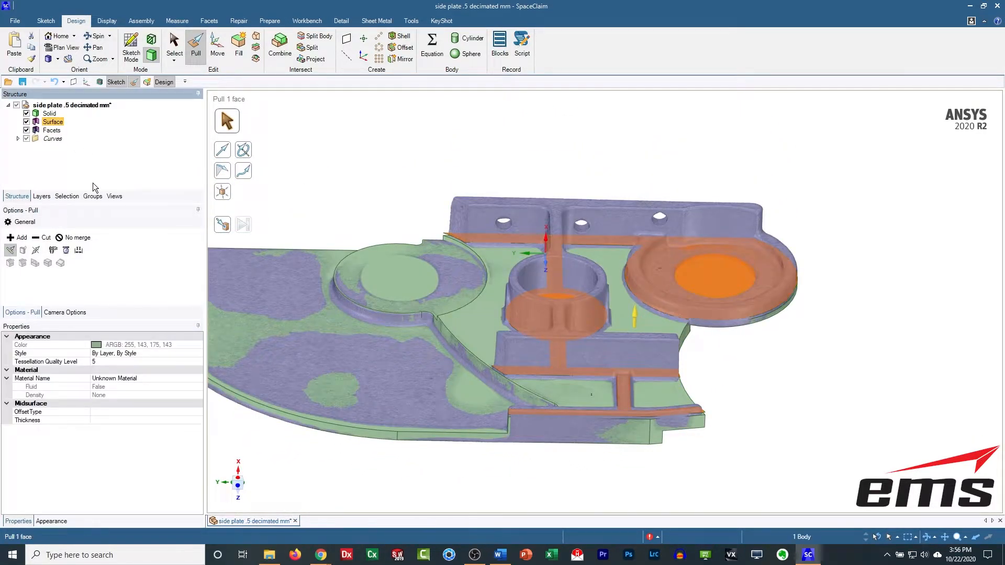
left_click(26, 129)
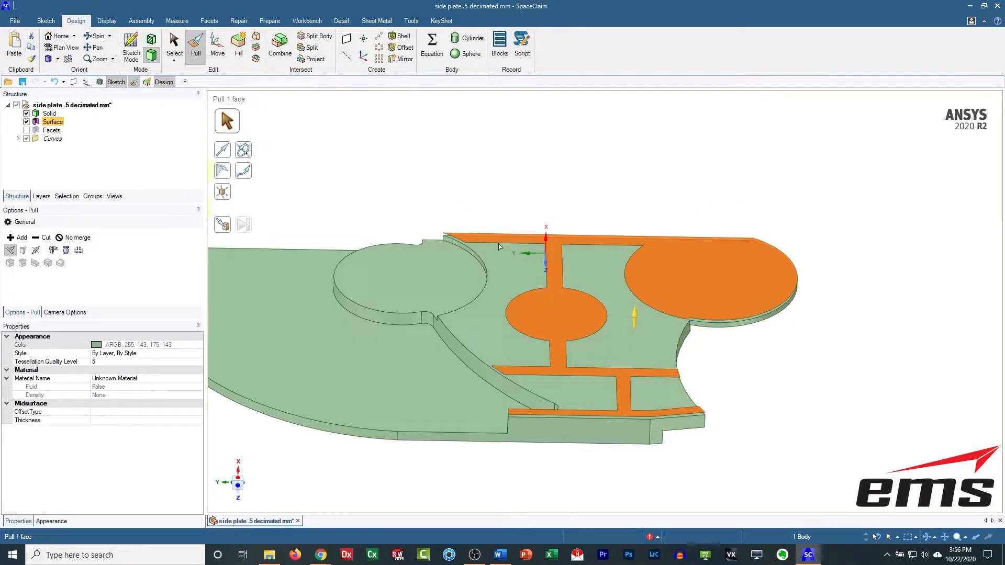
left_click(26, 129)
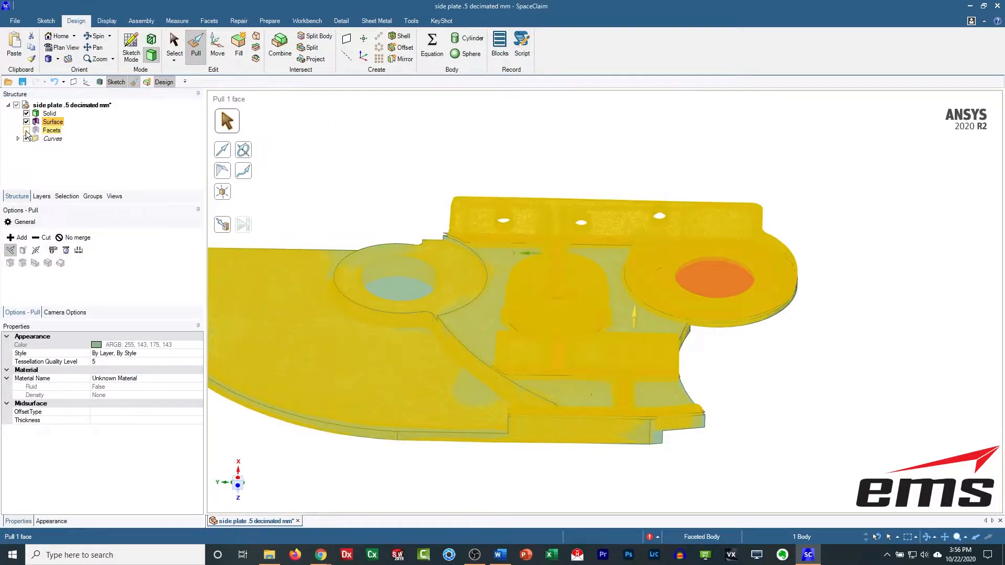
mouse_move(427, 213)
middle_mouse_down()
mouse_move(415, 173)
mouse_move(419, 187)
middle_mouse_up()
middle_click_drag(678, 331, 561, 253)
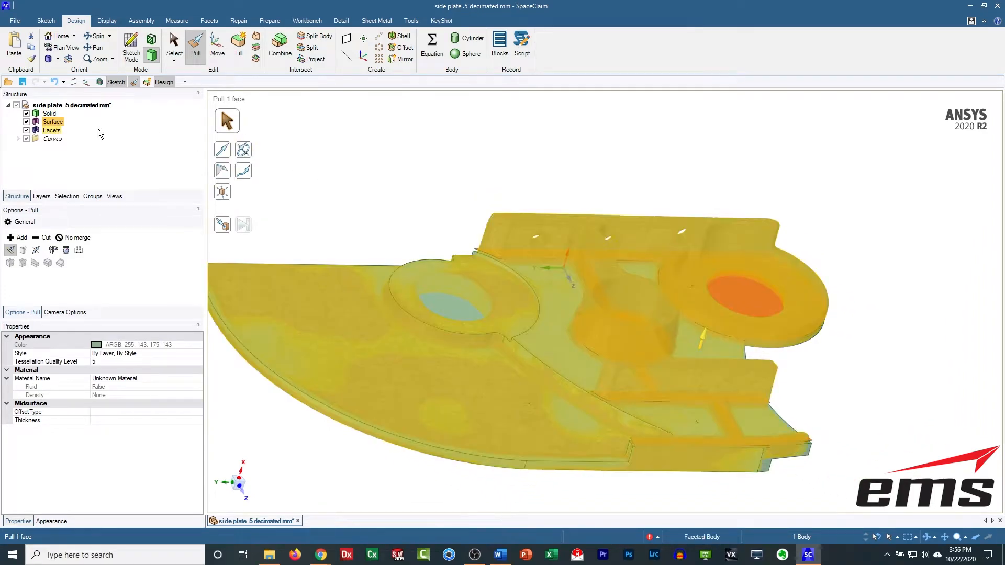
middle_click_drag(421, 281, 403, 254)
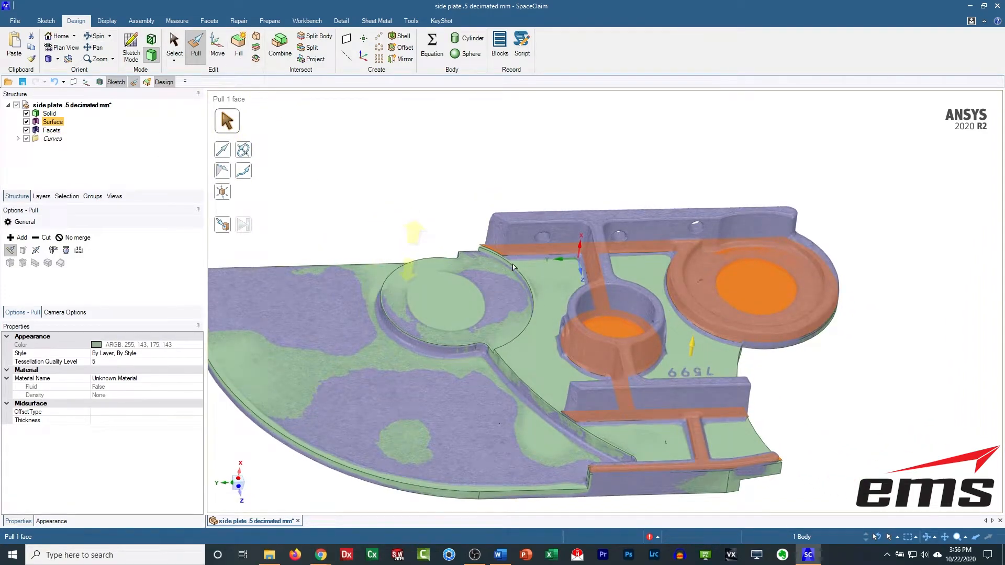
left_click(26, 130)
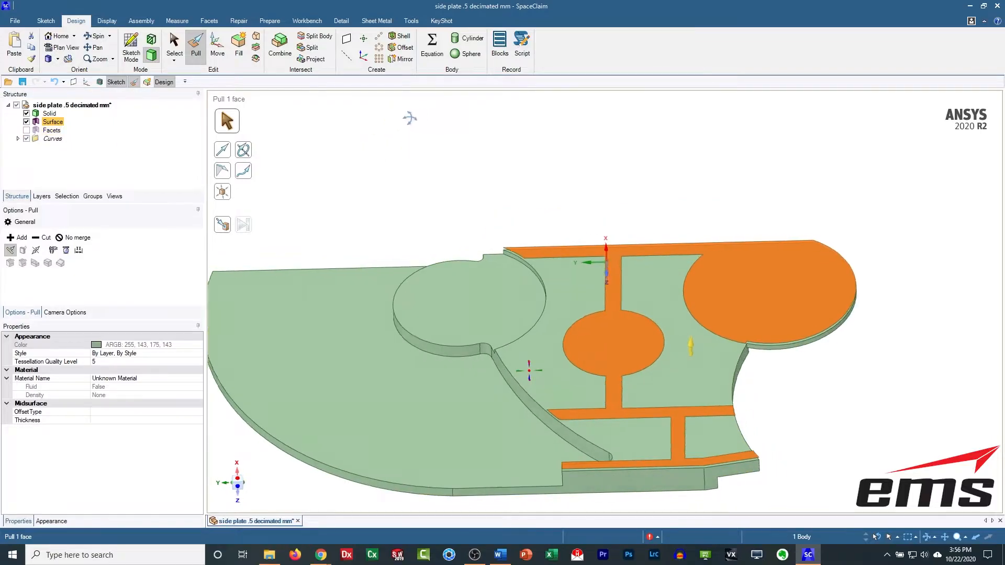
Pull the rib-and-boss surface down to the plate floor using Up To, merging it with the solid.
left_click(585, 257)
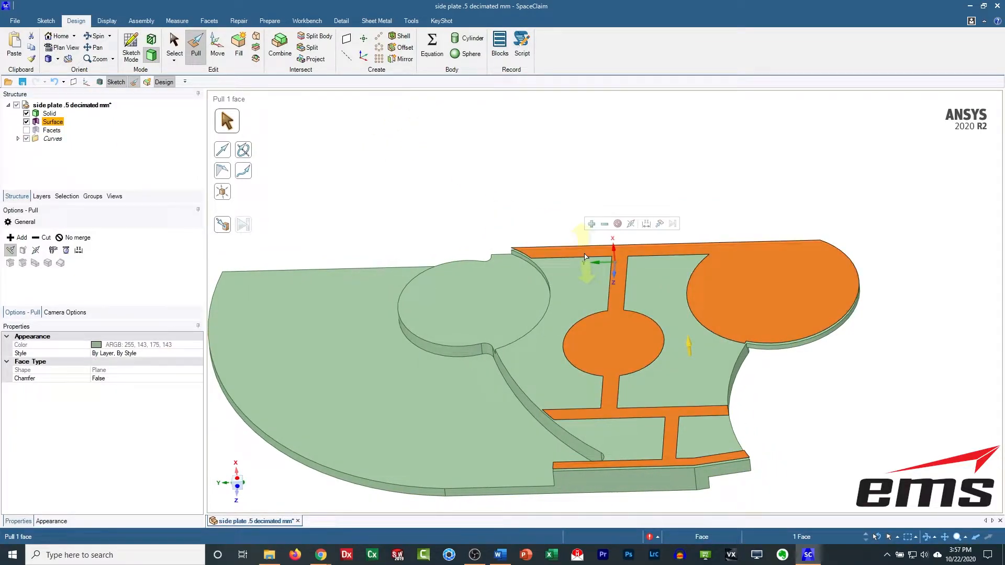
left_click(654, 225)
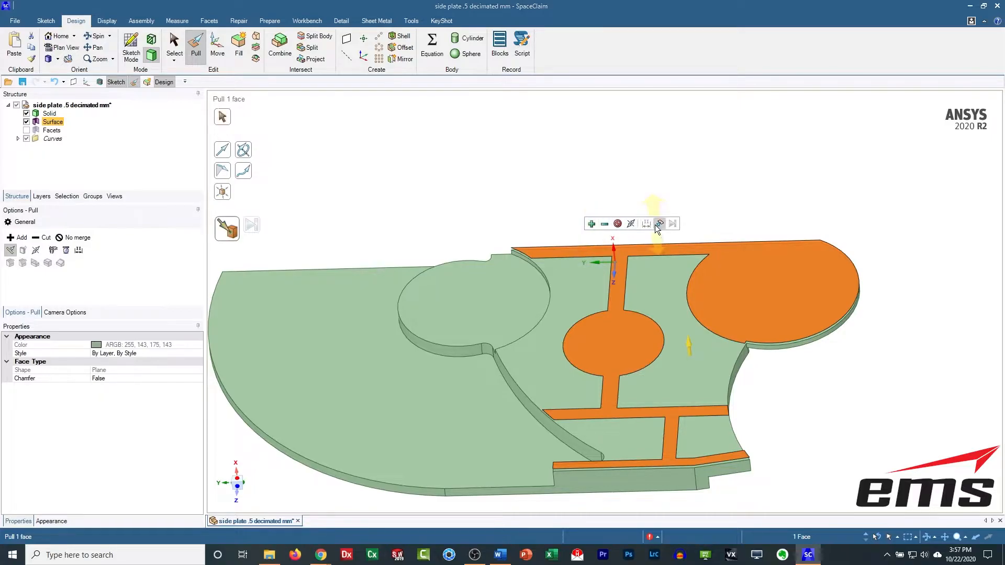
left_click(455, 191)
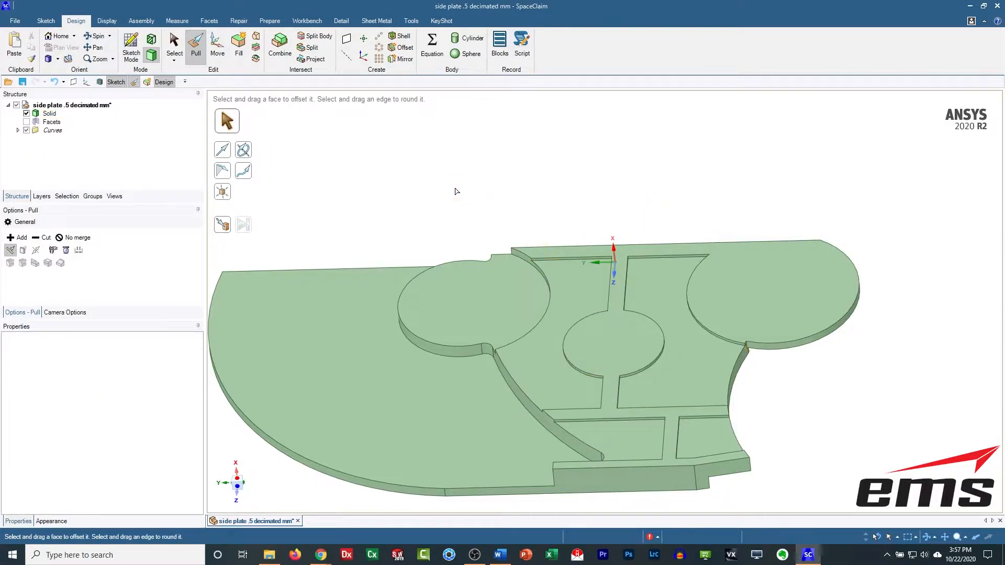
Show the facets, limit selection to faceted bodies, and pull the rib-and-boss top face up to the scan's top flange.
left_click(555, 255)
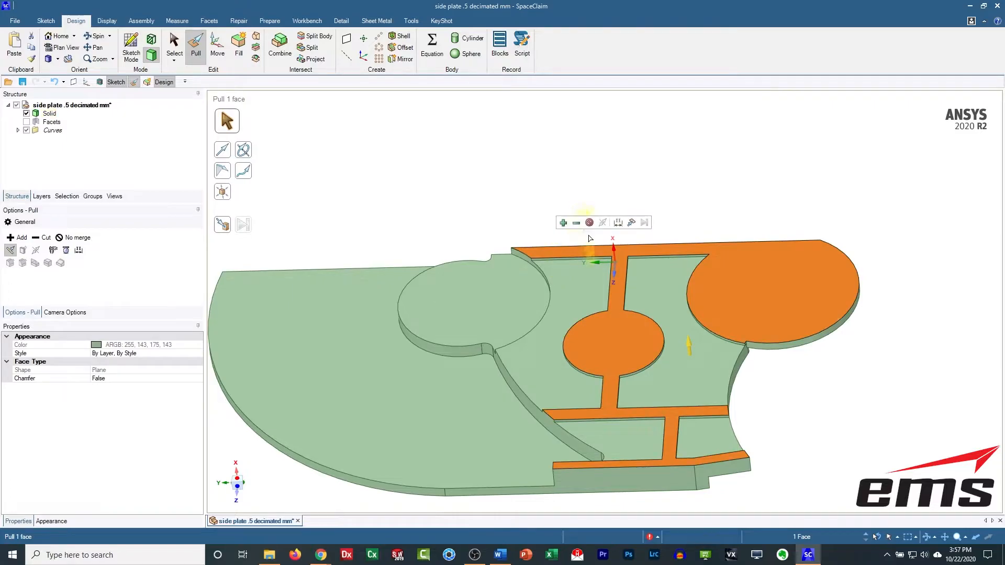
left_click(631, 223)
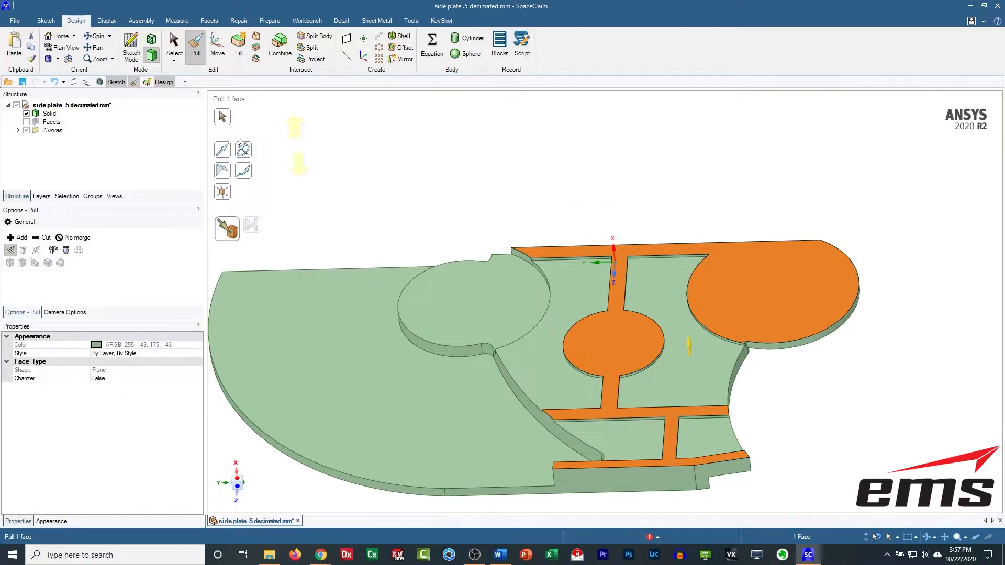
left_click(26, 121)
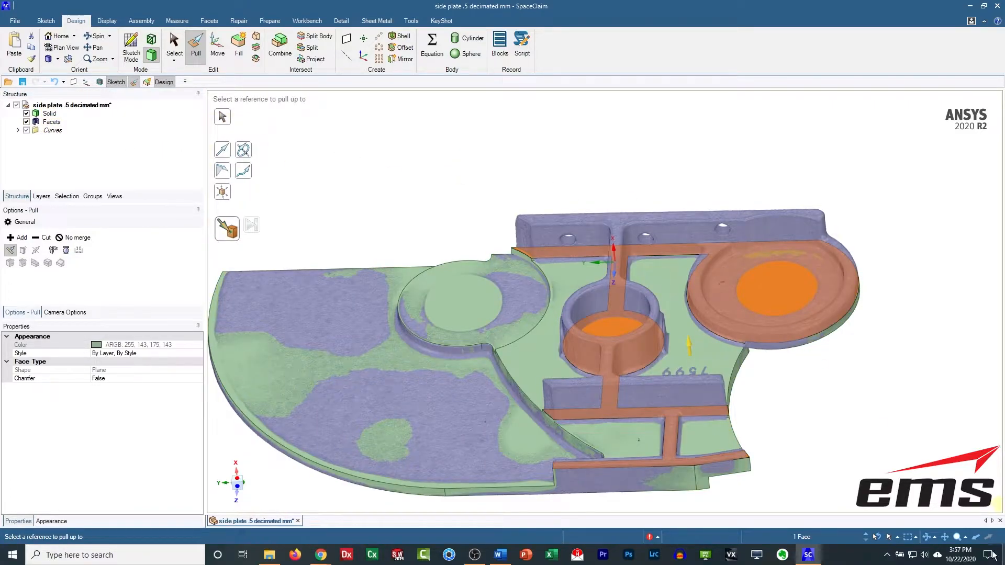
left_click(898, 537)
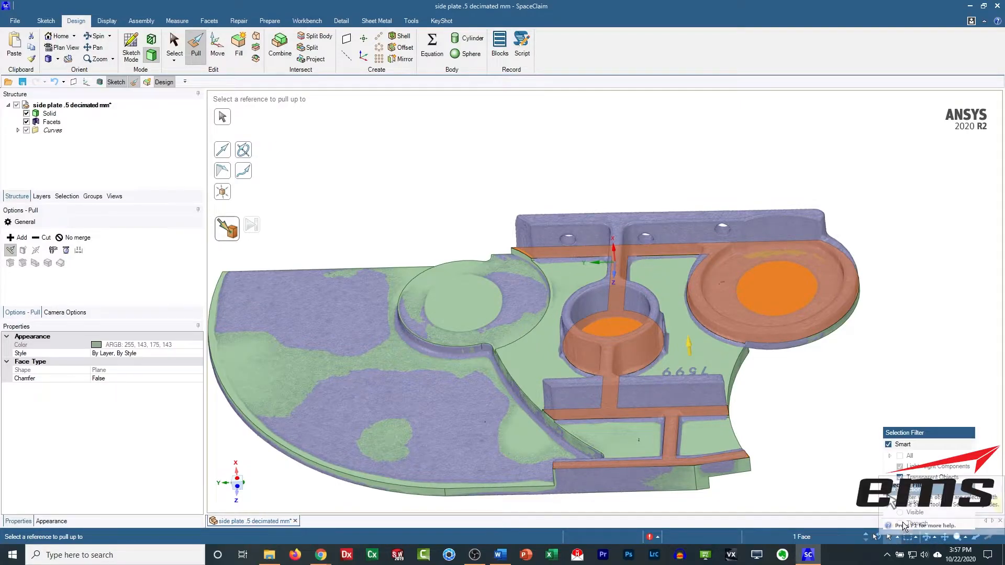
left_click(888, 445)
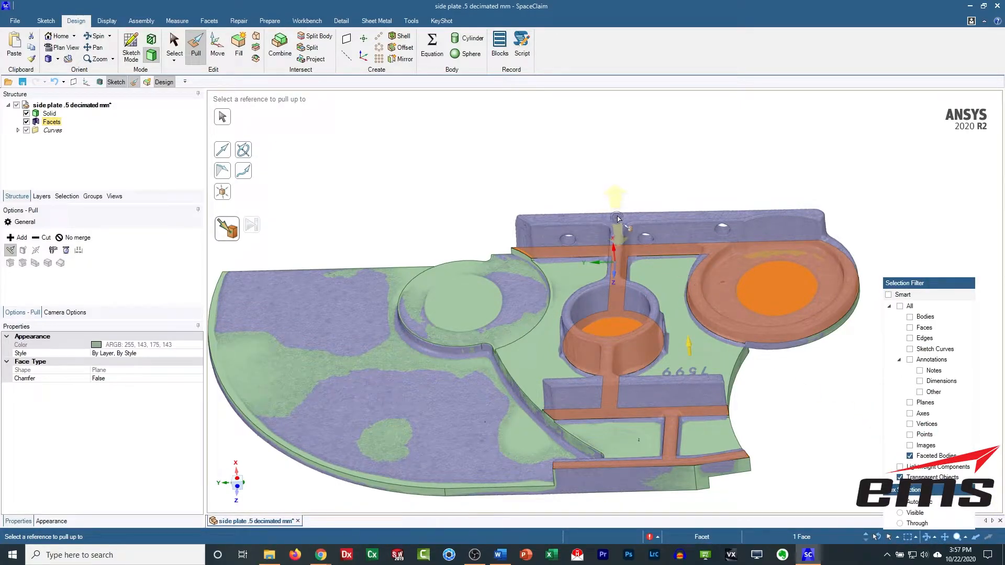
left_click(617, 218)
left_click(348, 172)
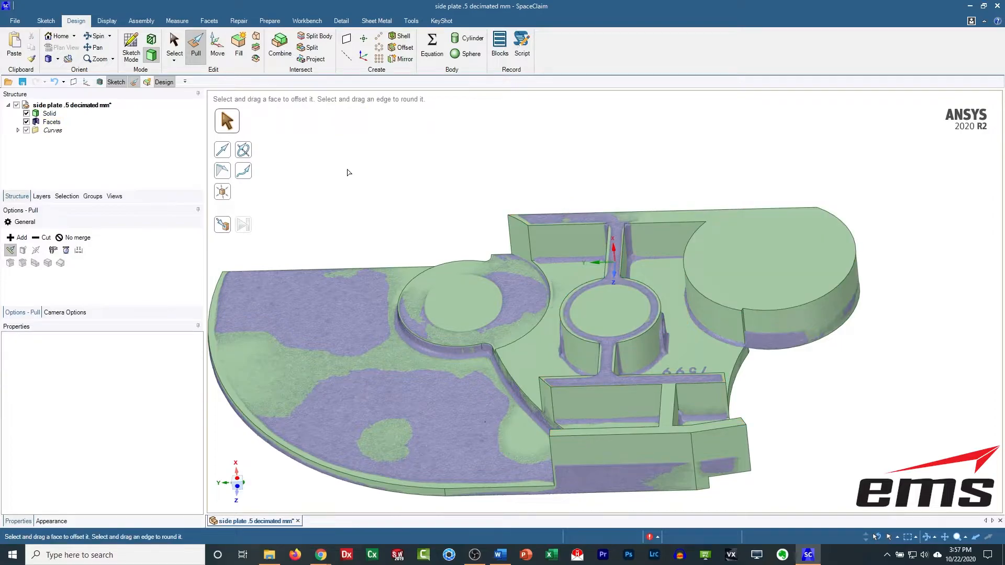
middle_click_drag(421, 271, 391, 196, "shift")
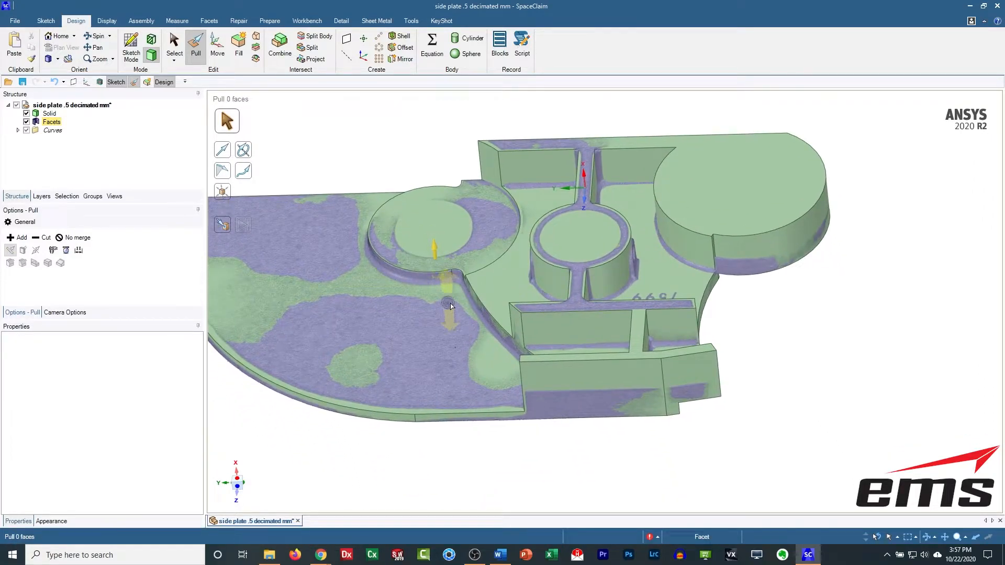
middle_click_drag(399, 248, 466, 304, "shift")
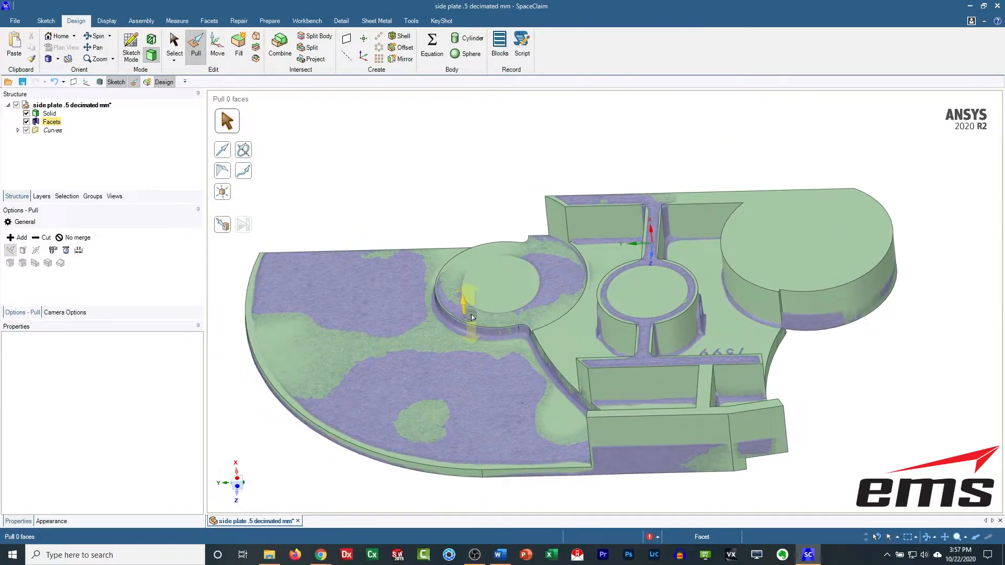
middle_click_drag(378, 394, 451, 385)
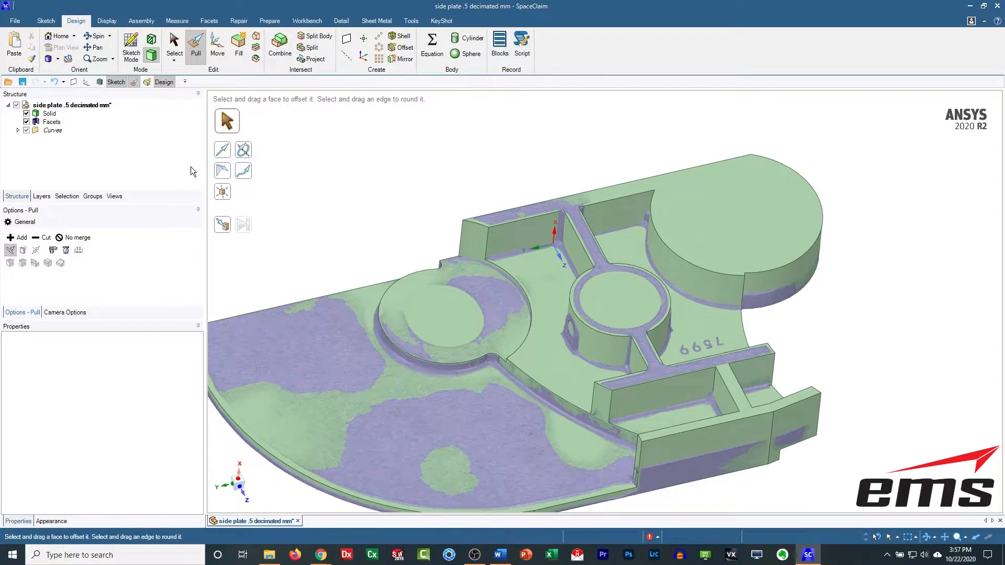
left_click(37, 123)
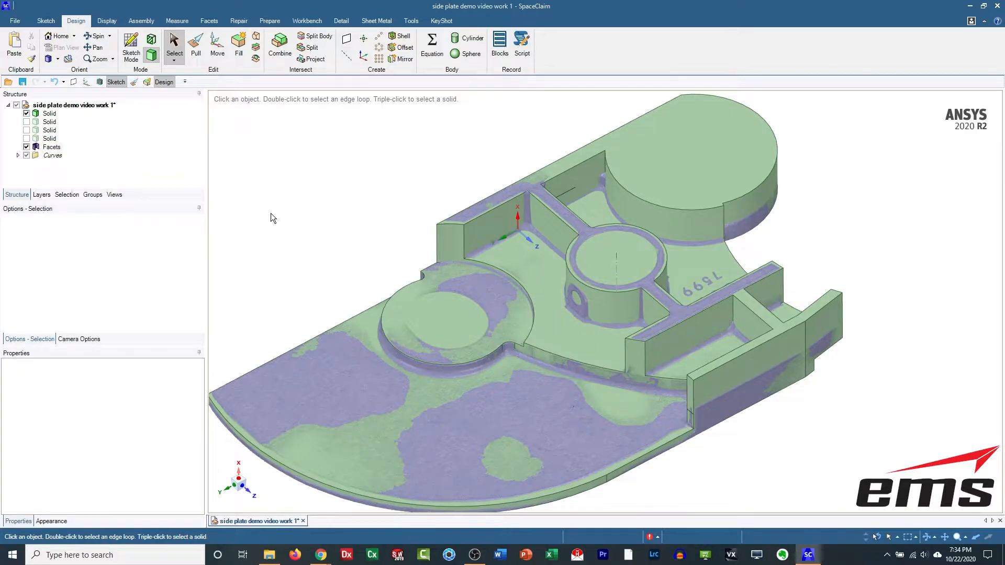
Hide the main solid and fit a cylinder body to the scan facets inside the central boss's bore.
left_click(27, 113)
middle_click_drag(385, 184, 471, 217)
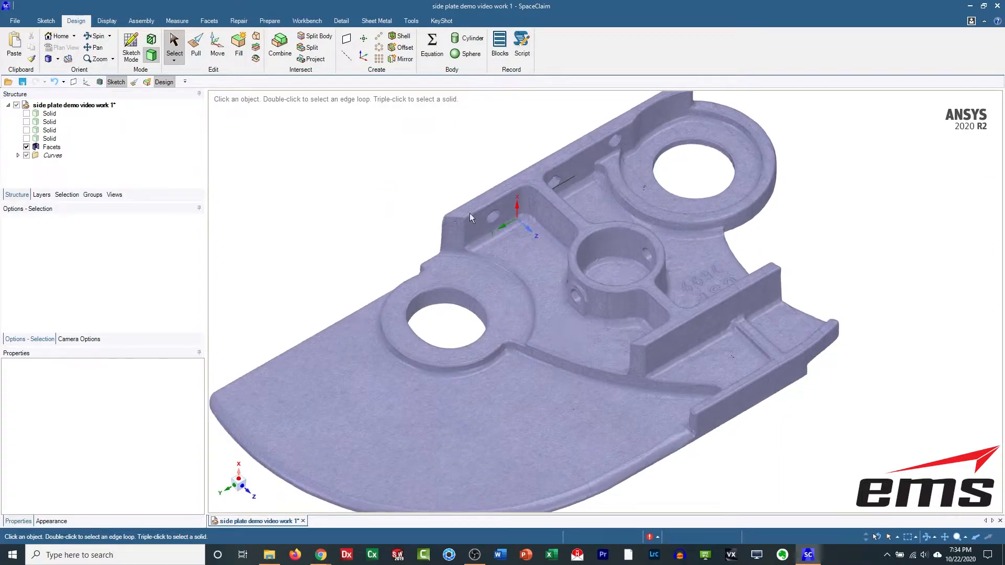
left_click(611, 244)
left_click_drag(648, 244, 649, 241)
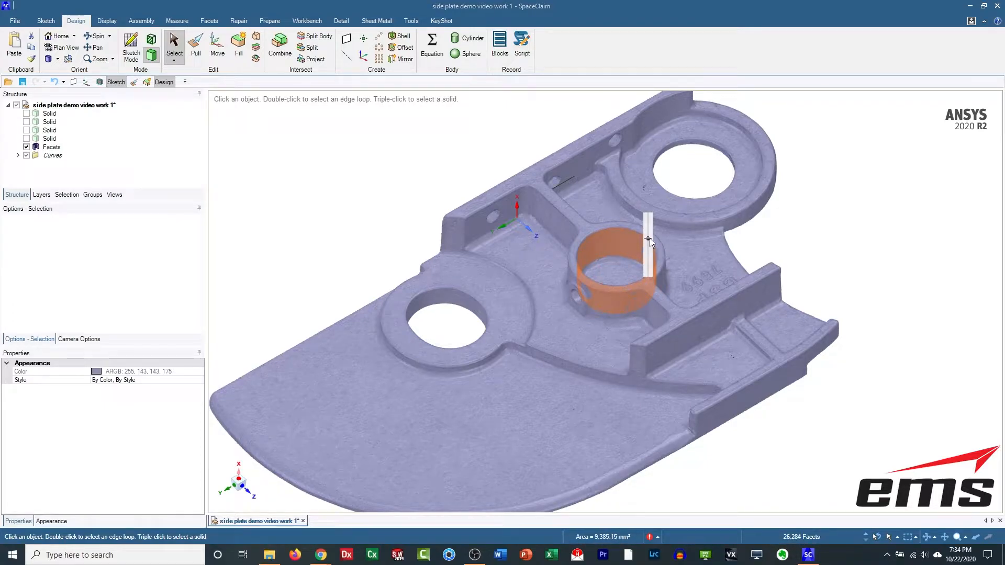
mouse_move(471, 152)
middle_mouse_down()
mouse_move(495, 268)
mouse_move(467, 167)
middle_mouse_up()
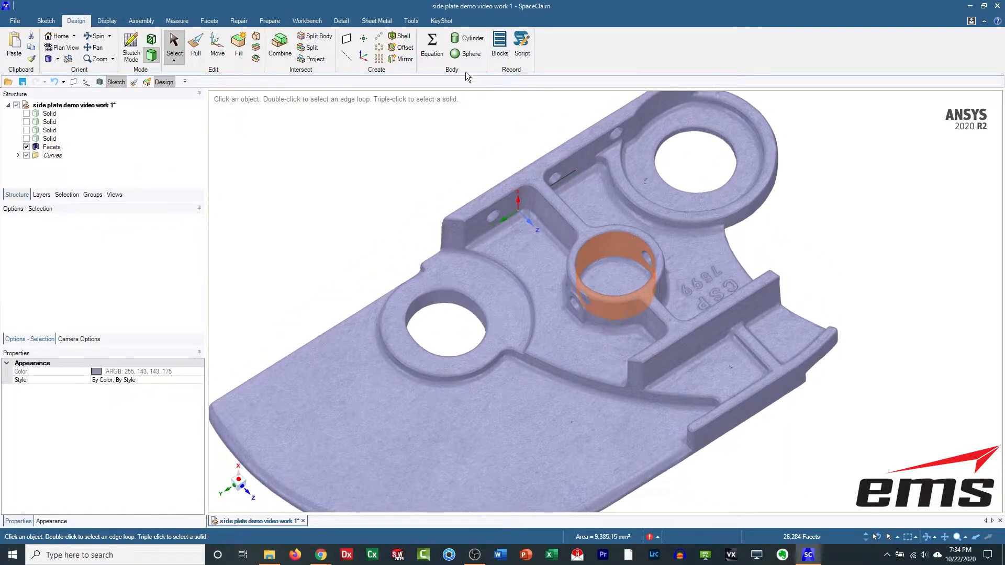
left_click(461, 39)
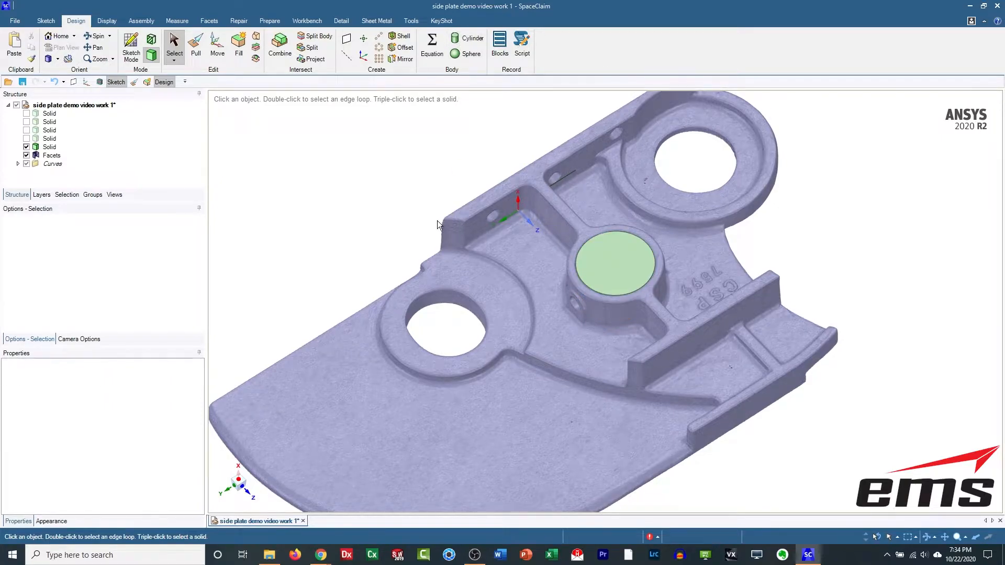
Pull the top face of the fitted cylinder upward by about 34 mm.
middle_click_drag(395, 194, 689, 299)
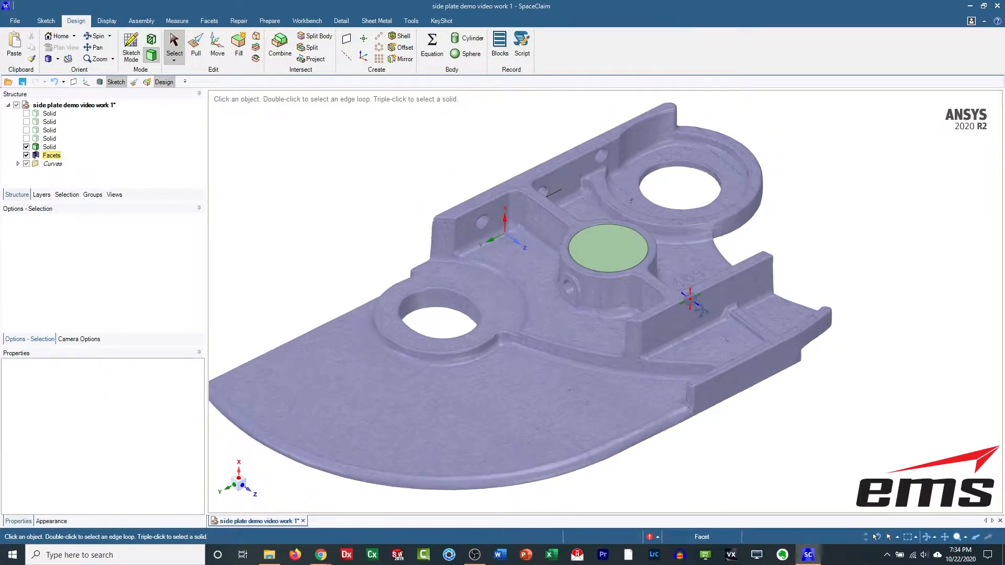
left_click(196, 46)
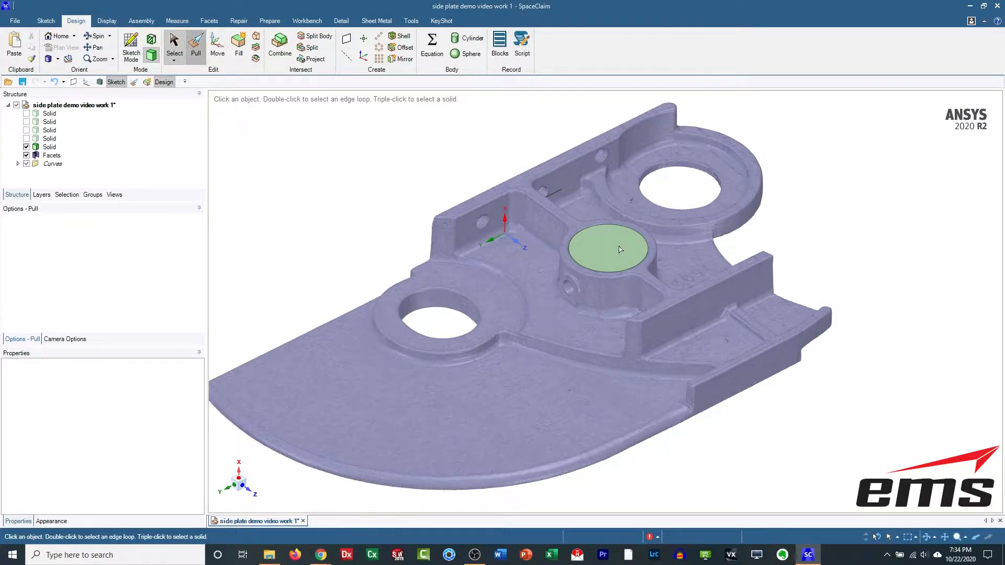
left_click(615, 248)
left_click_drag(614, 248, 610, 219)
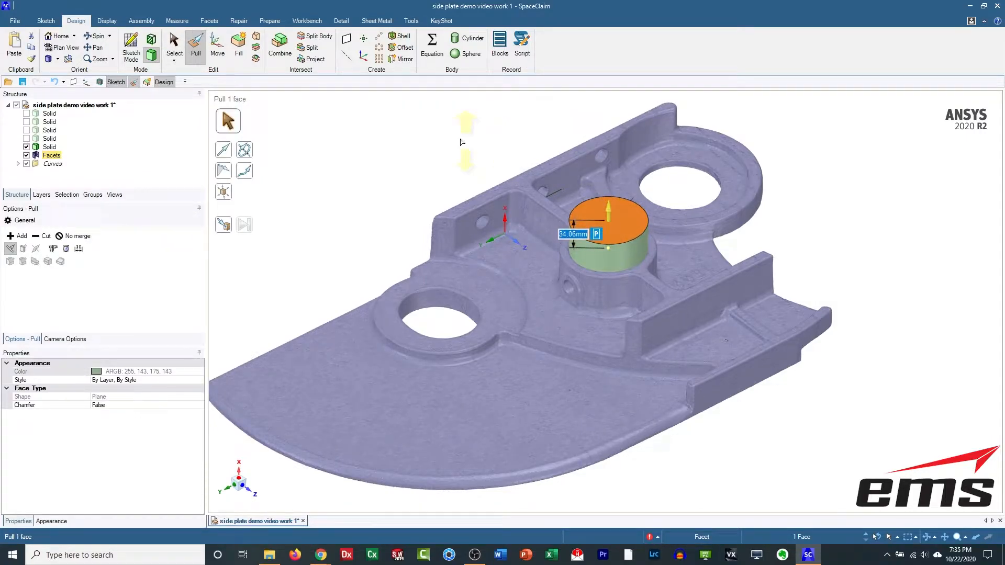
key("Escape")
middle_click_drag(503, 317, 495, 298)
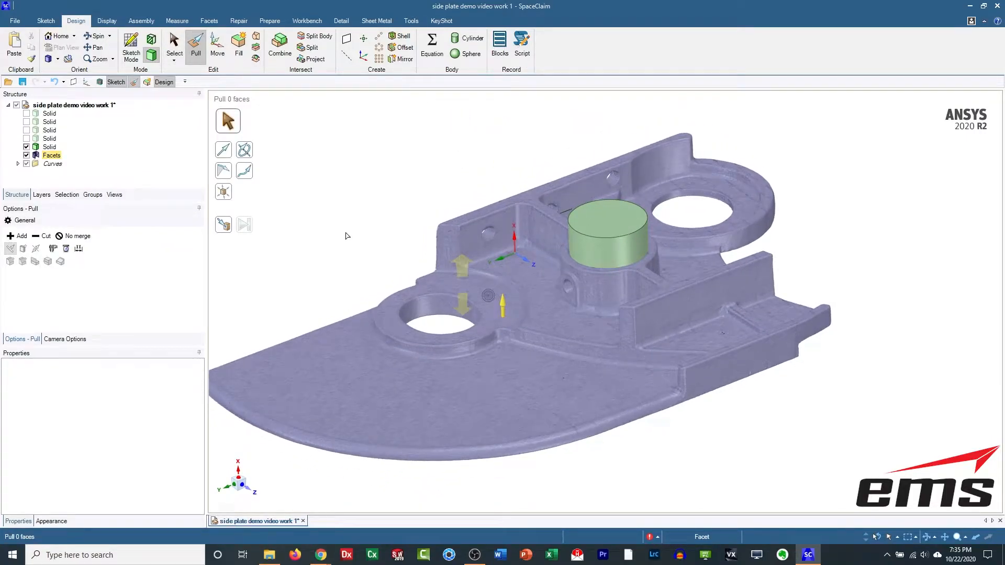
Show the main plate solid again and inspect how the extended cylinder passes through the central boss.
left_click(26, 113)
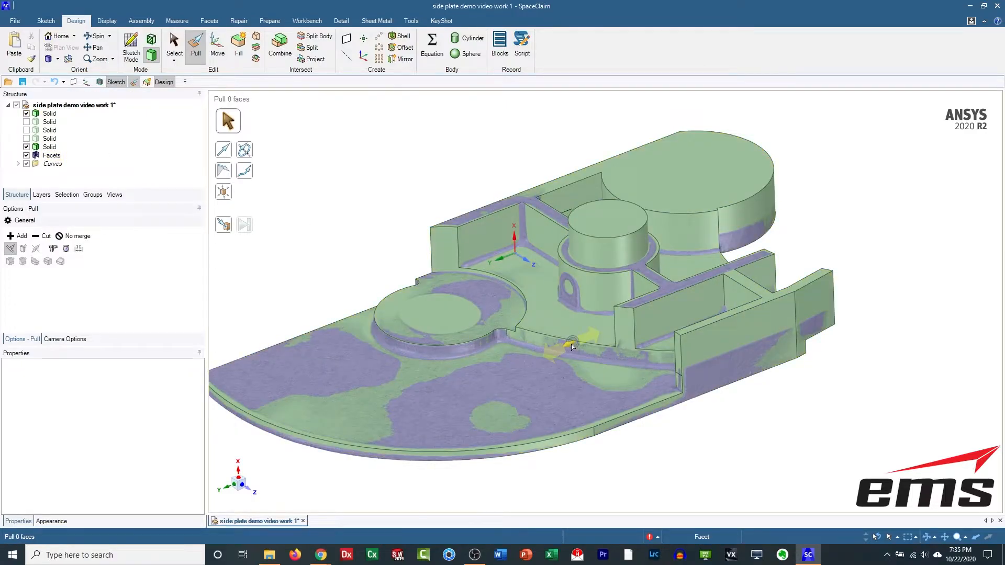
scroll(615, 291, "up", 3)
middle_click_drag(623, 323, 623, 334)
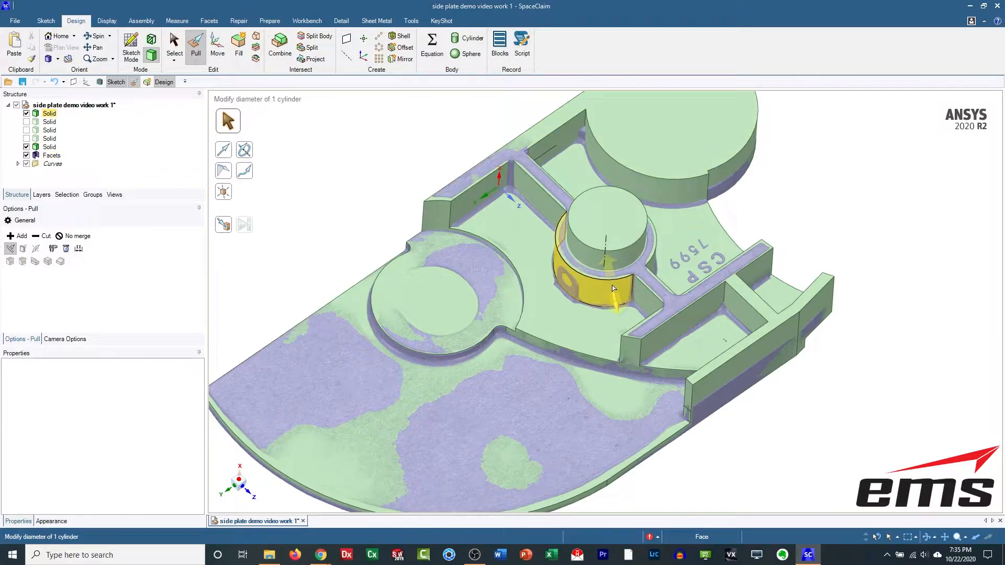
middle_click_drag(615, 289, 633, 264)
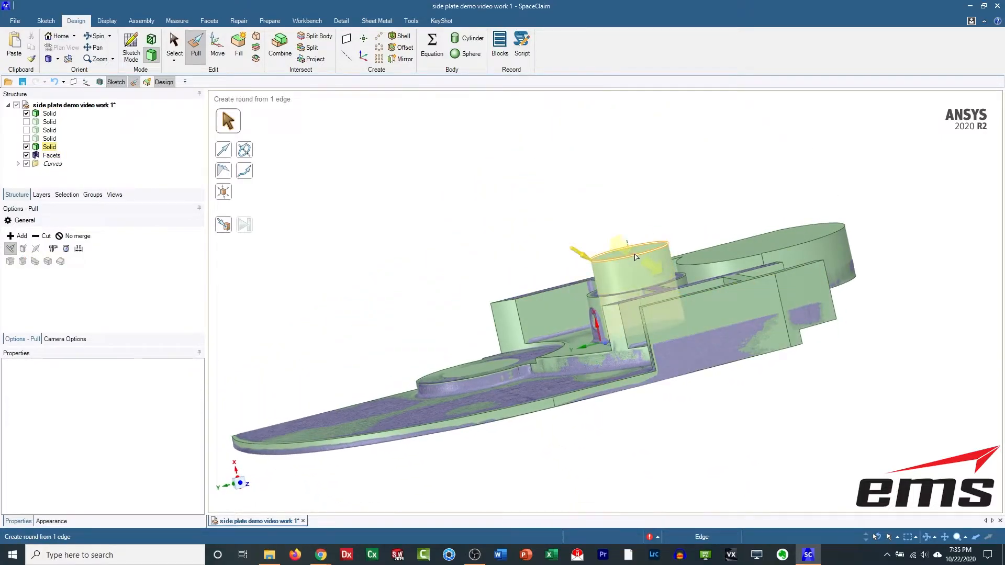
middle_click_drag(515, 199, 536, 246)
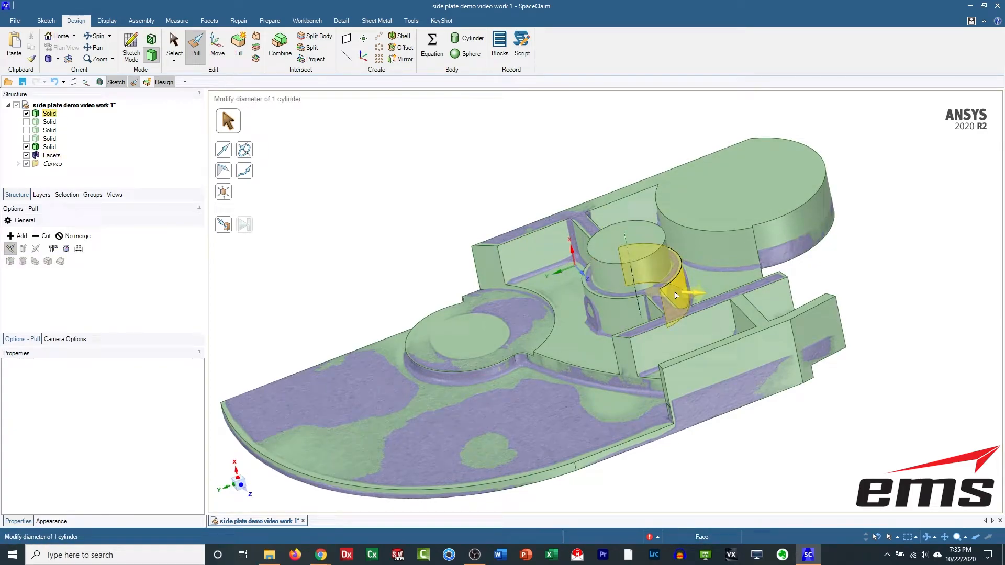
left_click(663, 288)
middle_click_drag(661, 290, 636, 294)
left_click(580, 280)
left_click(410, 187)
middle_click_drag(410, 187, 408, 180)
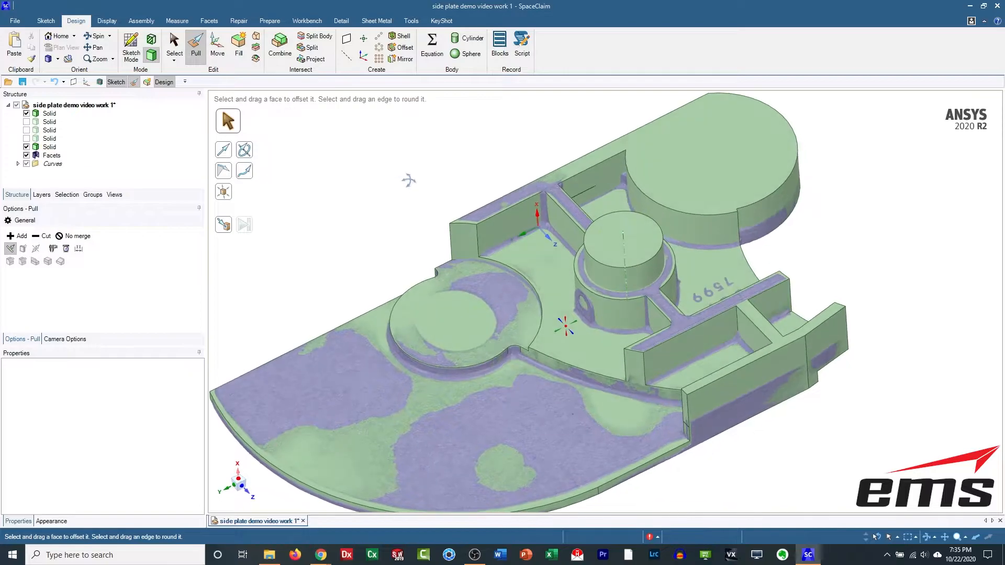
Rotate the fitted cylinder body slightly with the Move tool so that it leans within the central boss.
left_click(626, 280)
left_click(217, 47)
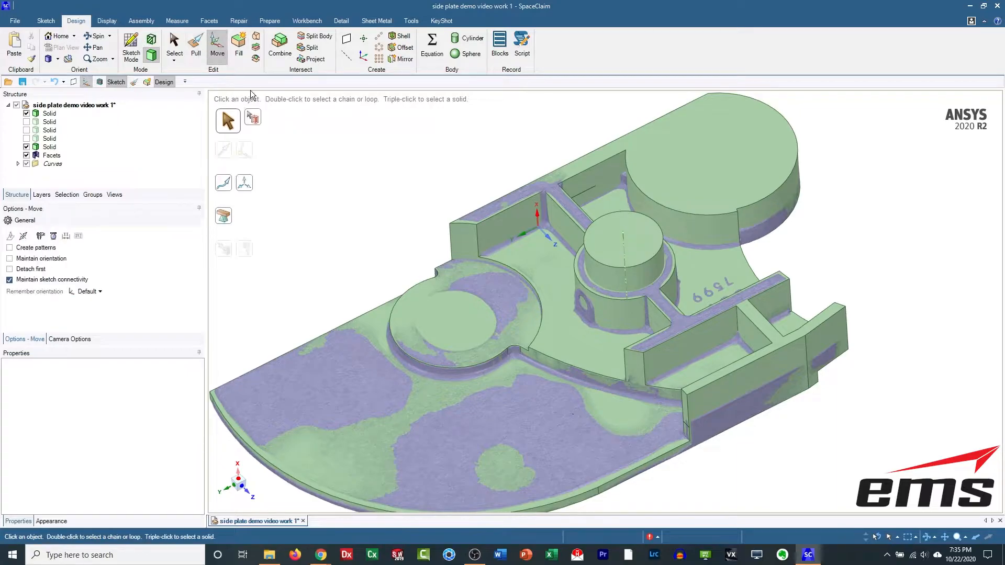
left_click(619, 276)
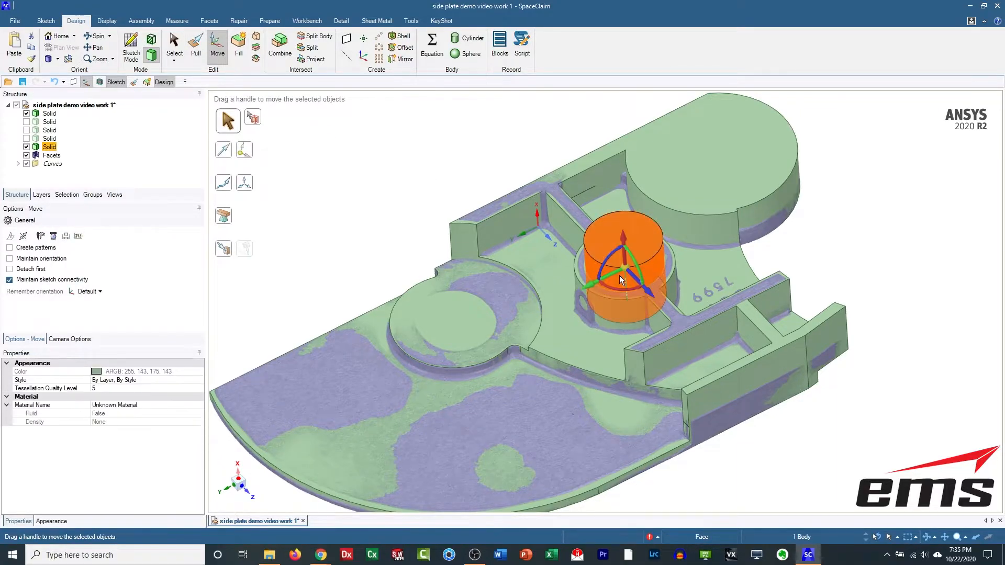
left_click_drag(615, 254, 606, 260)
key("Escape")
mouse_move(508, 287)
middle_mouse_down()
mouse_move(510, 279)
mouse_move(527, 303)
middle_mouse_up()
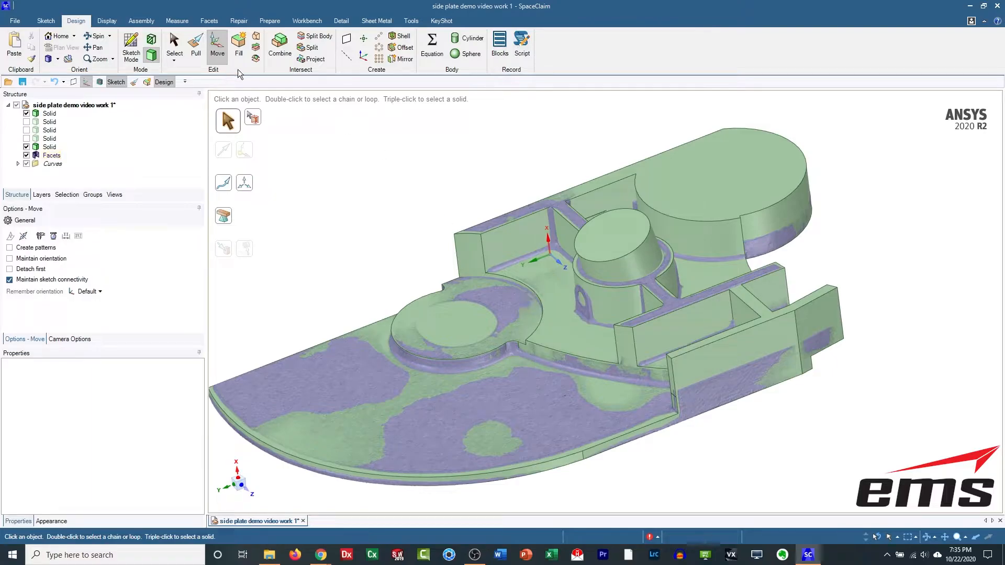
Isolate the tilted cylinder by hiding the main plate and the facets, and anchor the Move handle at the center of its bottom circle.
left_click(636, 266)
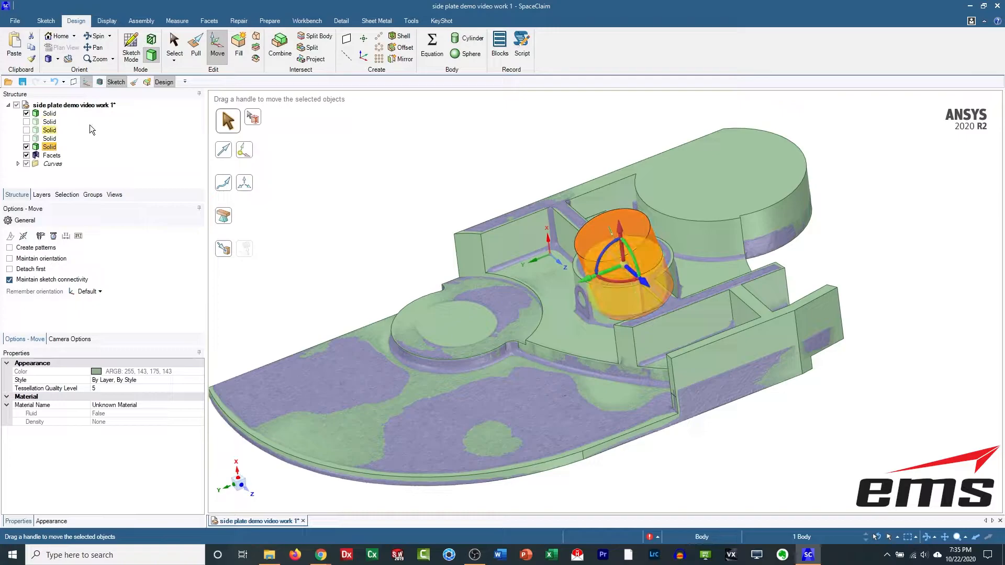
left_click(26, 113)
left_click(26, 154)
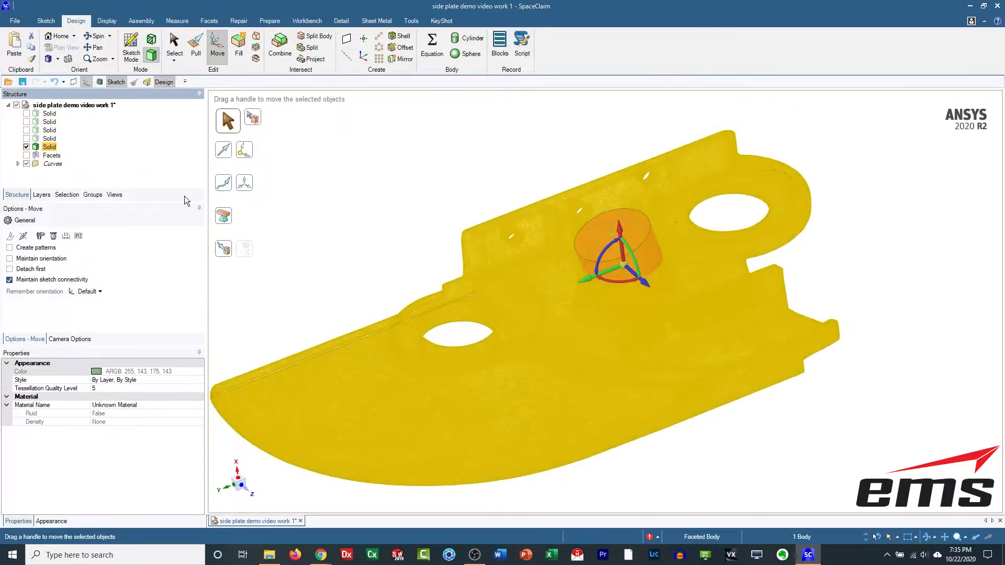
middle_click_drag(617, 340, 595, 267)
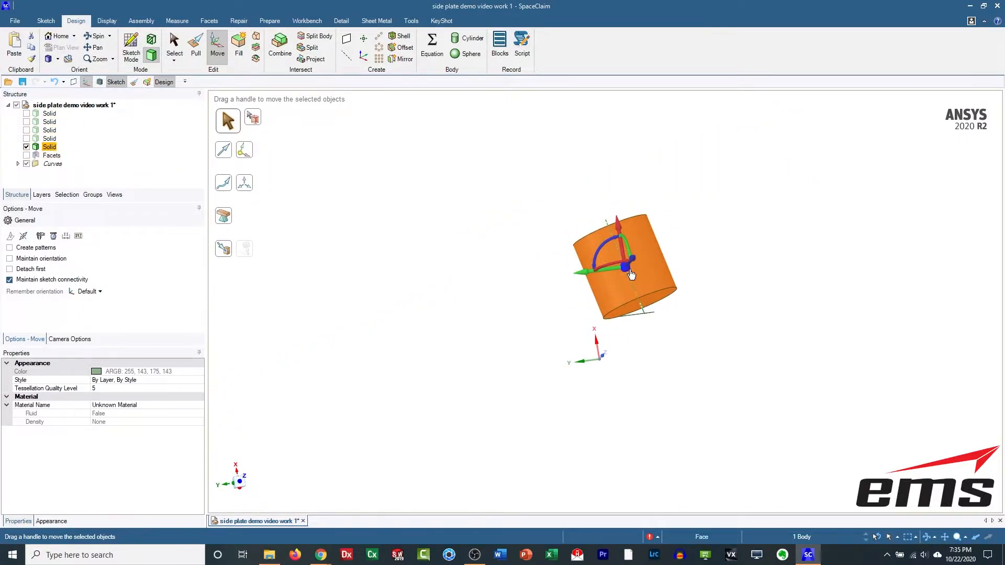
left_click(642, 304)
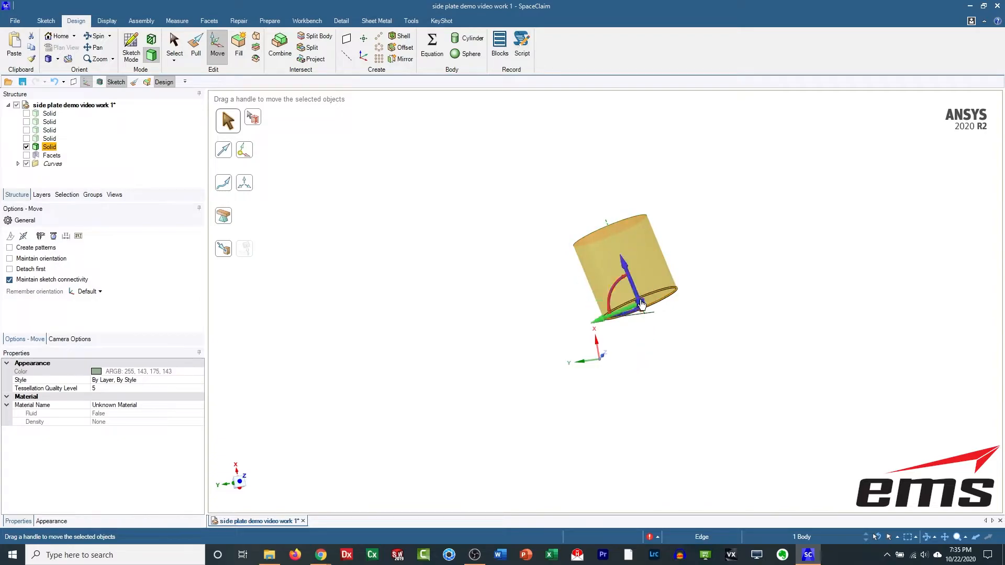
Show the main plate solid again and orient the cylinder's axis handle perpendicular to the plate.
middle_click_drag(646, 209, 722, 256)
left_click(26, 113)
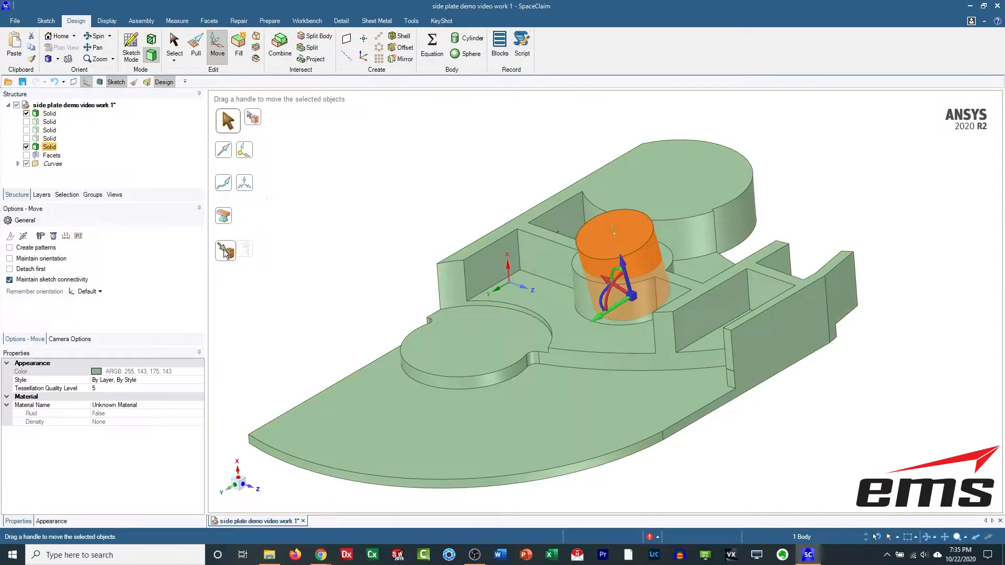
middle_click_drag(350, 230, 361, 225)
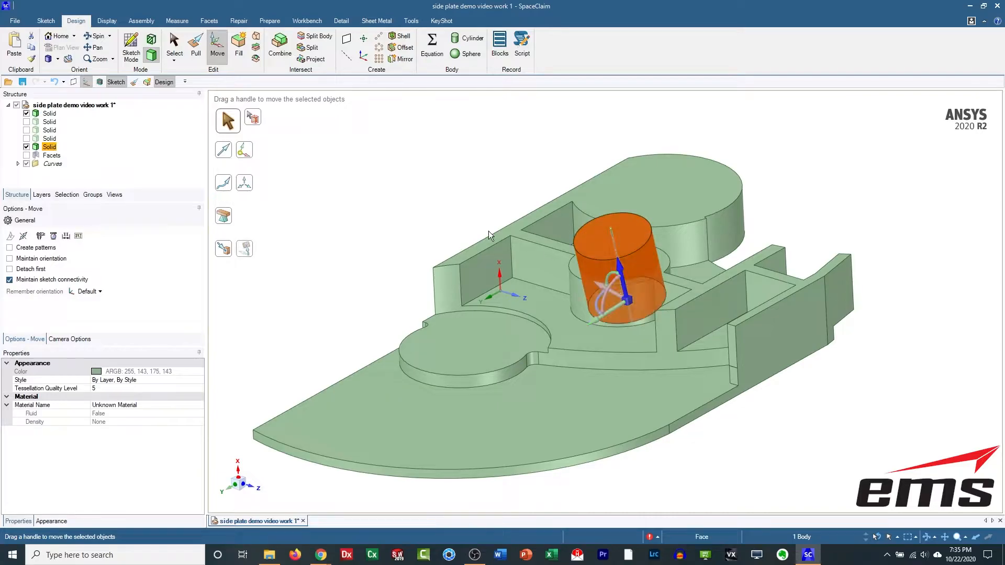
left_click(249, 249)
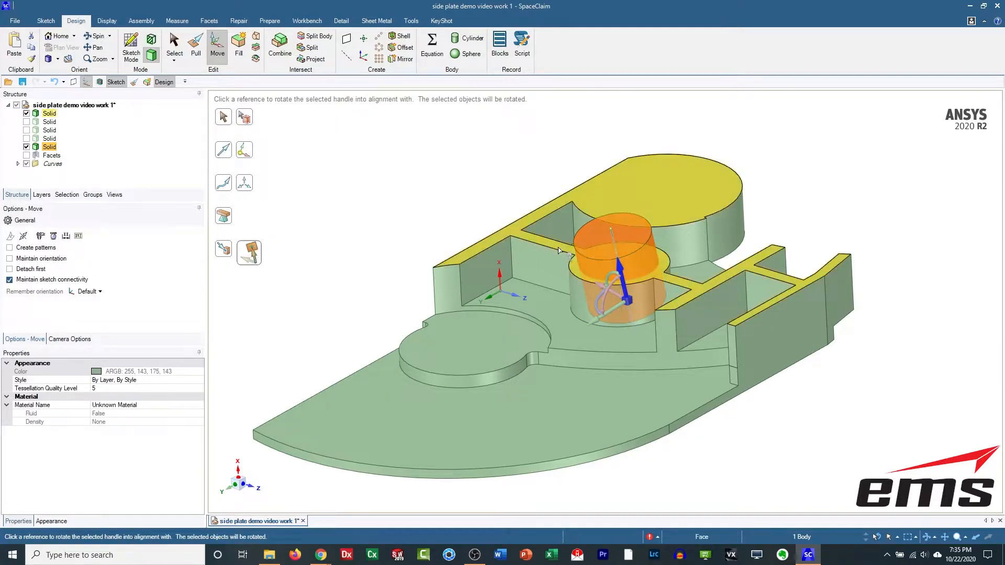
middle_click_drag(683, 425, 606, 424)
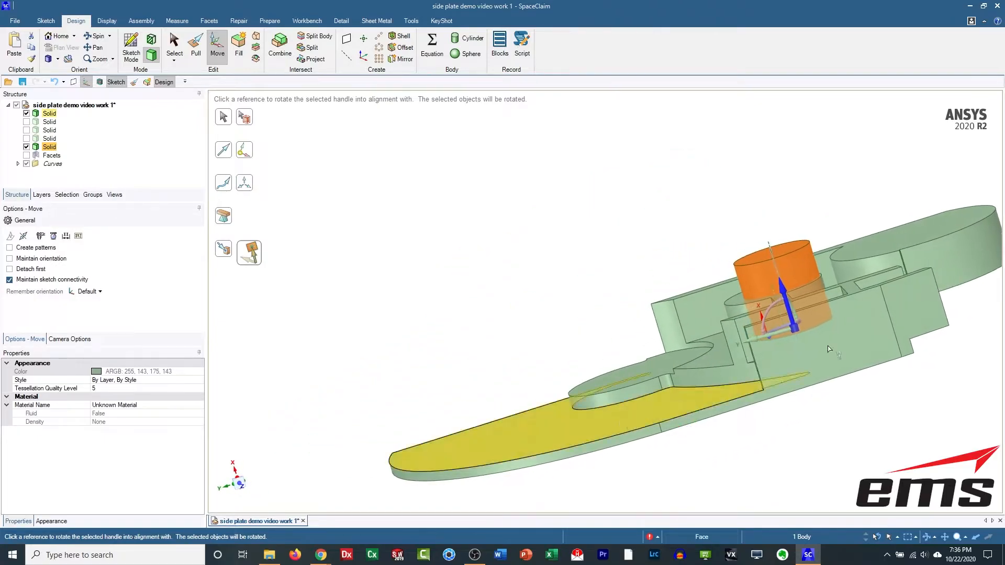
middle_click_drag(875, 316, 743, 313, "shift")
middle_click_drag(666, 327, 699, 394)
middle_click_drag(664, 196, 646, 275)
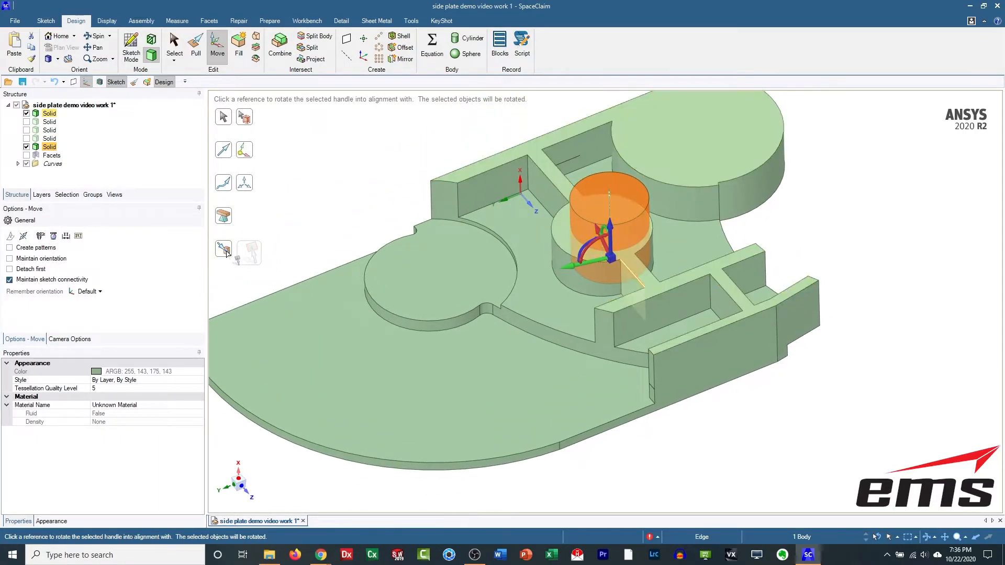
Translate the cylinder up to the central boss's cylindrical wall so that both are concentric.
left_click(228, 252)
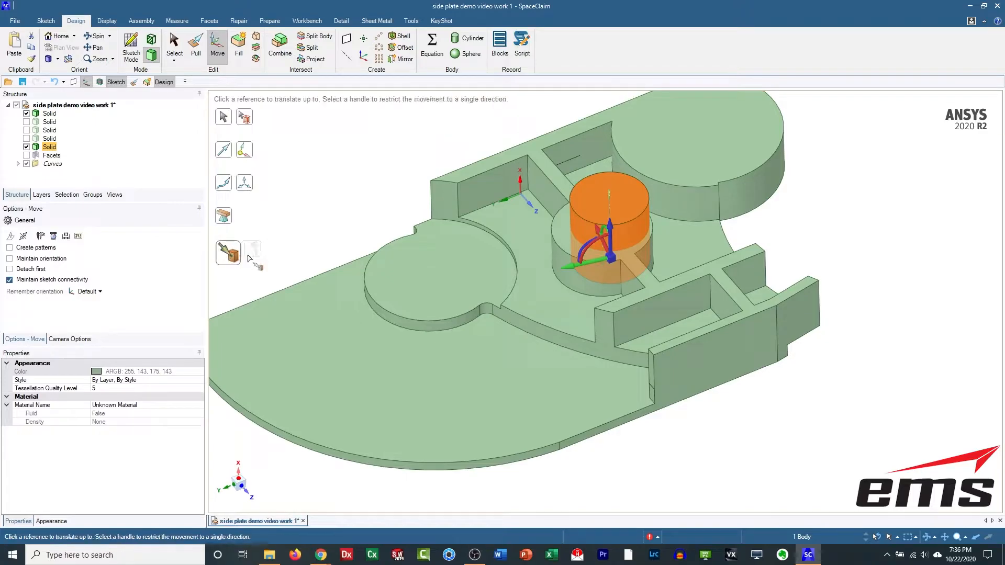
left_click(587, 280)
left_click(382, 161)
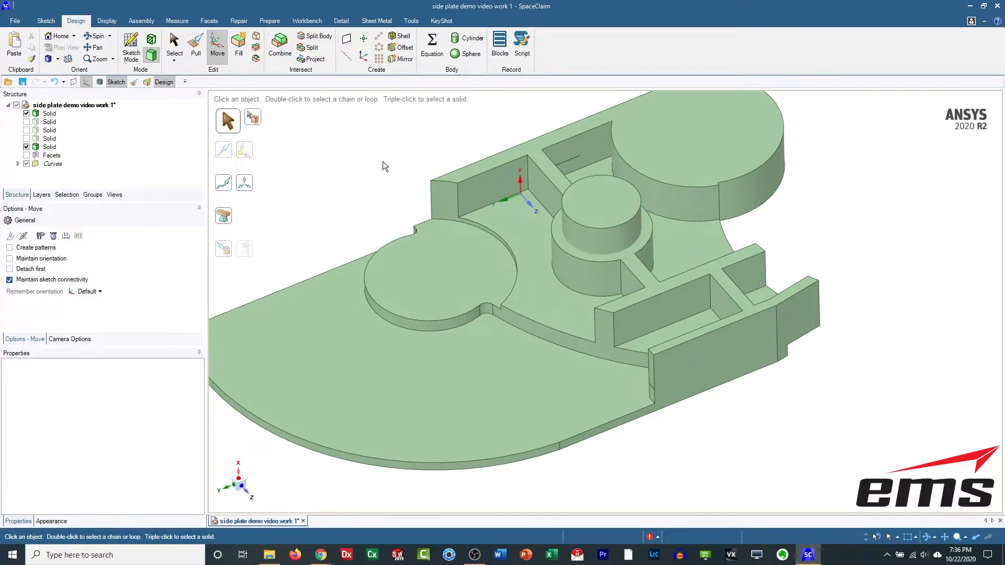
Pull the cylinder's bottom face up to the plate's floor surface around the central boss, with No merge enabled.
mouse_move(609, 250)
middle_mouse_down()
mouse_move(602, 296)
mouse_move(604, 218)
mouse_move(603, 235)
middle_mouse_up()
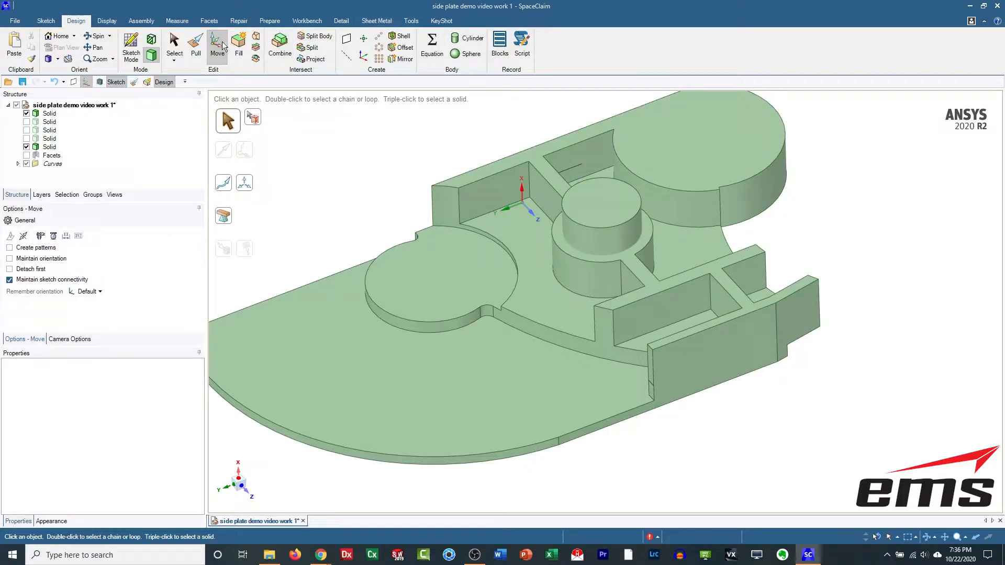
left_click(196, 46)
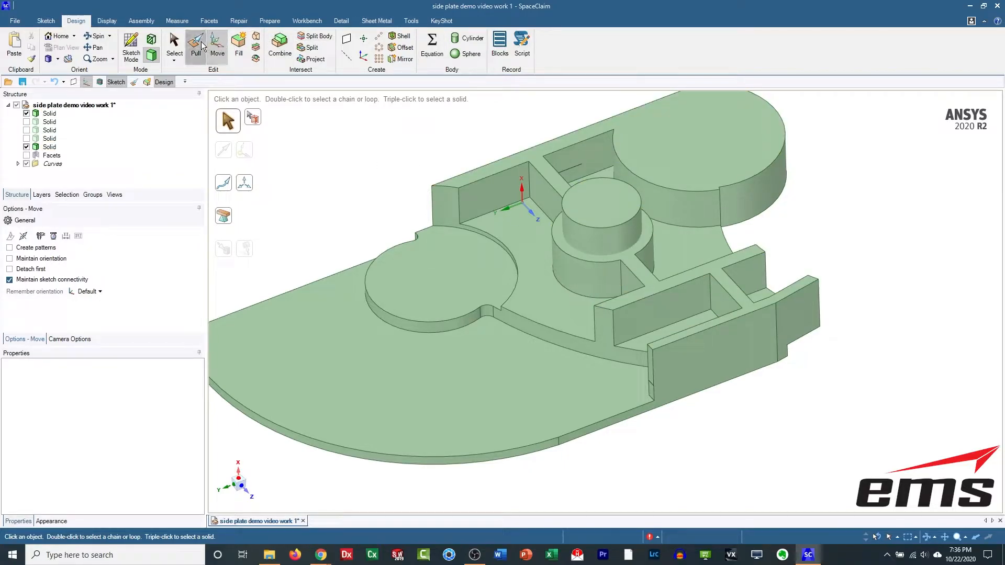
left_click(607, 255)
left_click(607, 254)
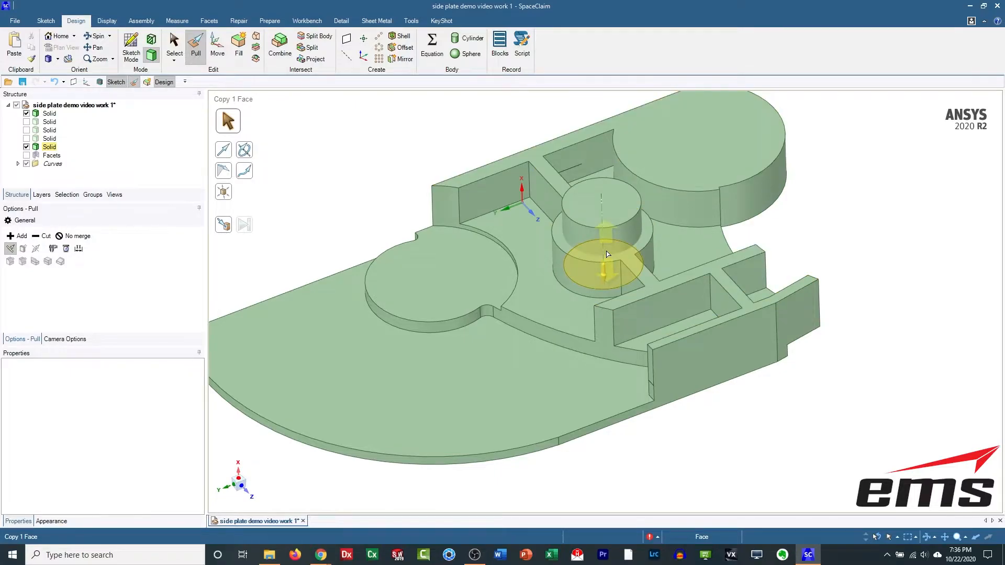
left_click(606, 254)
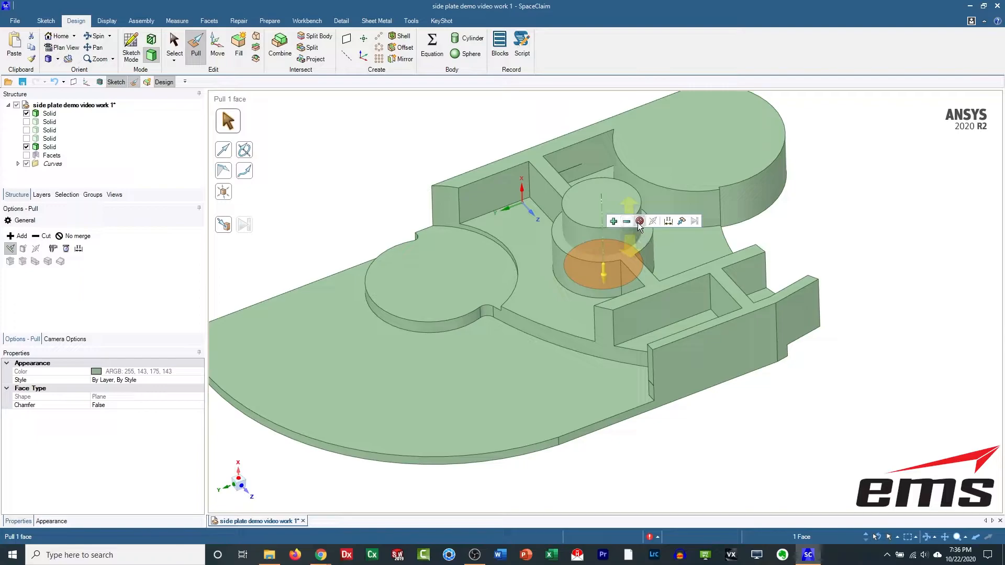
left_click(639, 221)
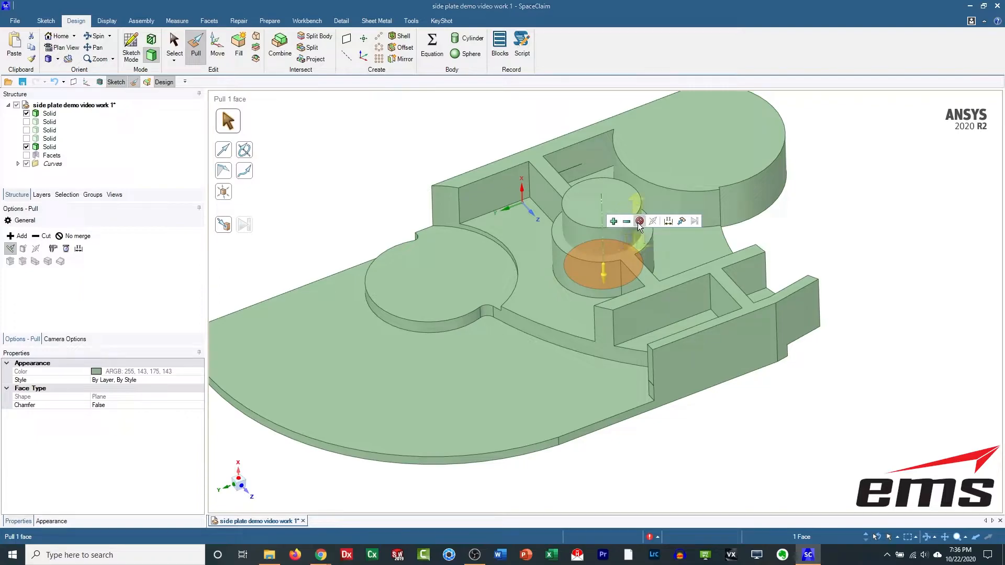
left_click(679, 221)
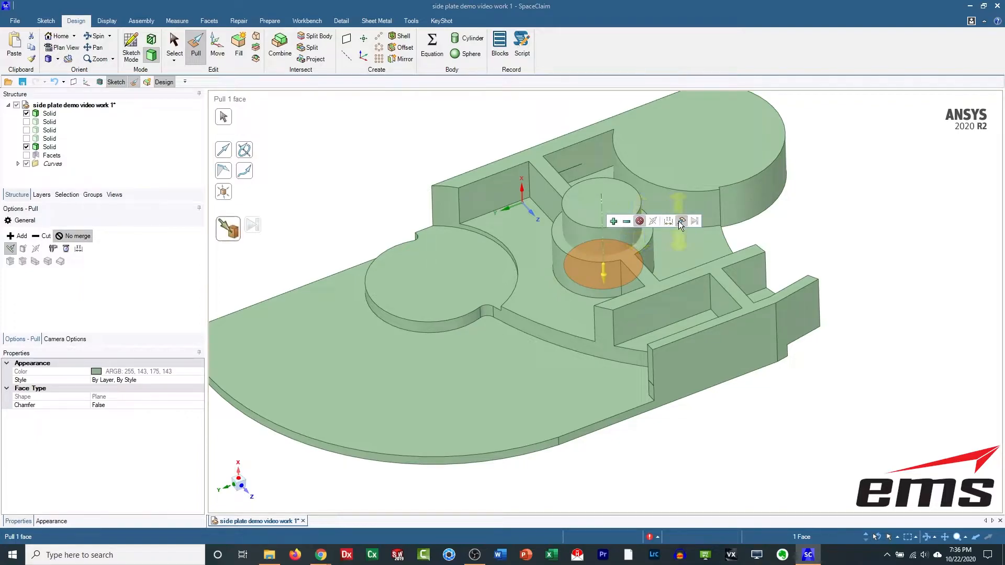
left_click(550, 303)
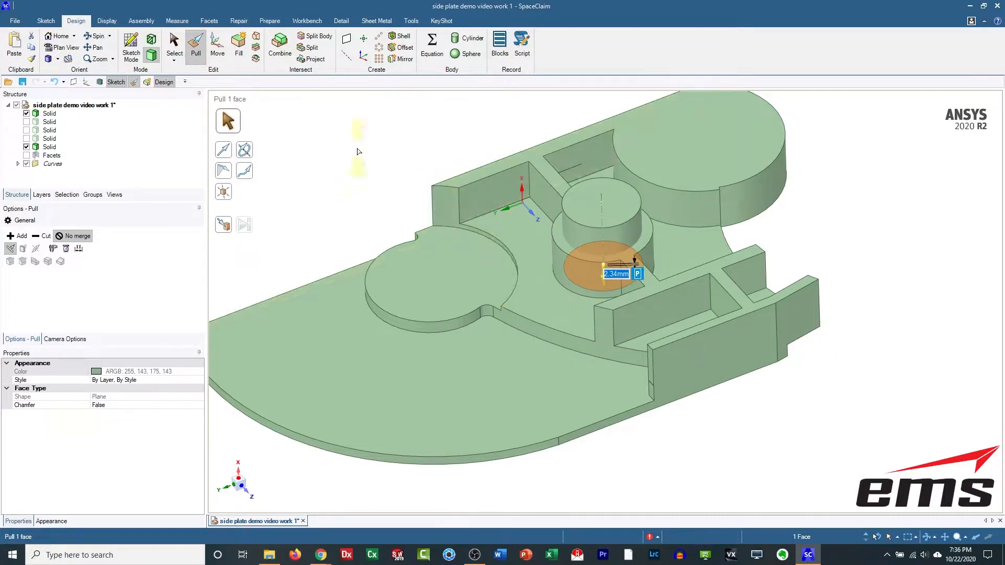
left_click(367, 172)
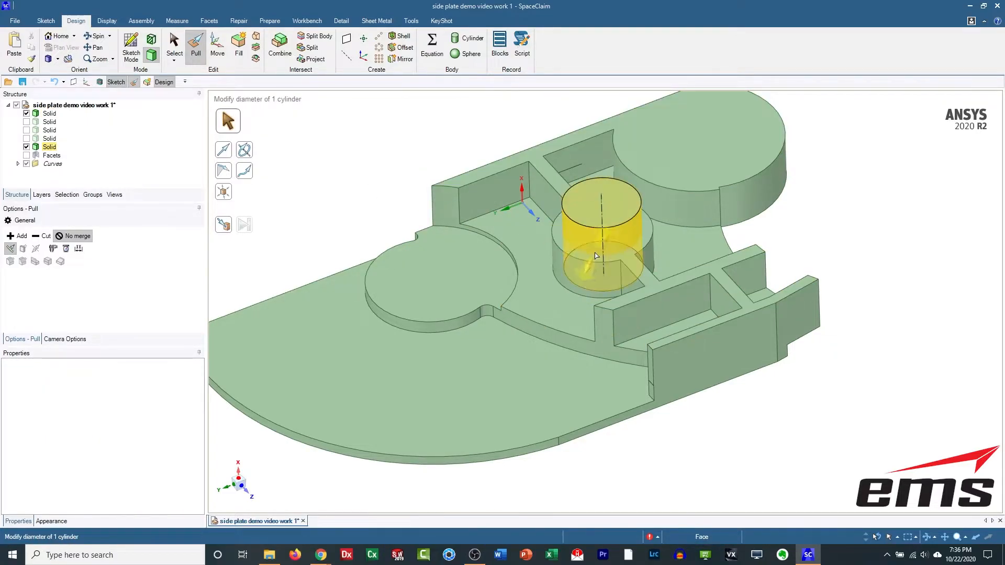
Cut the bore into the central boss by combining the plate with the cylinder as a kept cutter, remove the enclosed region, and hide the cylinder.
left_click(282, 46)
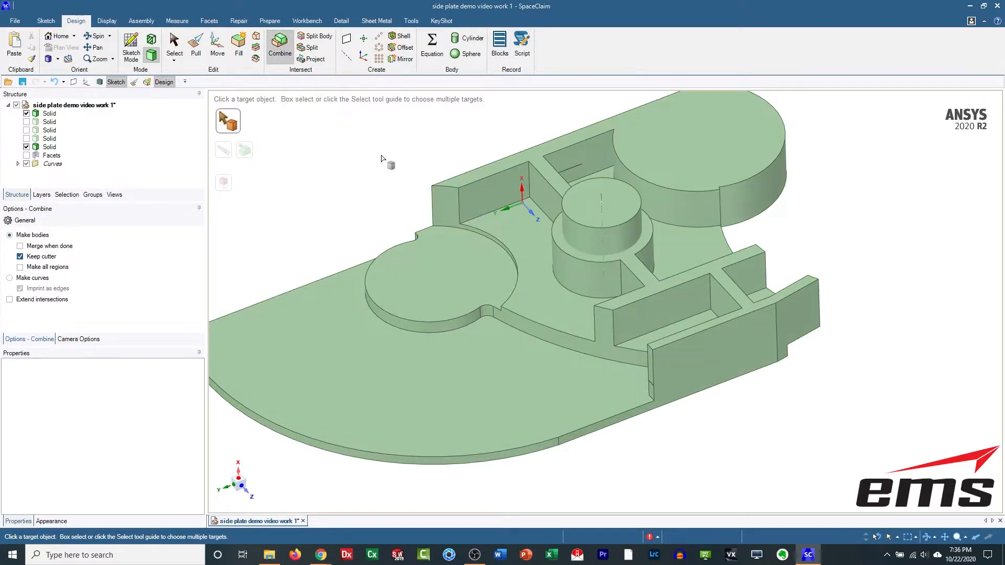
left_click(459, 190)
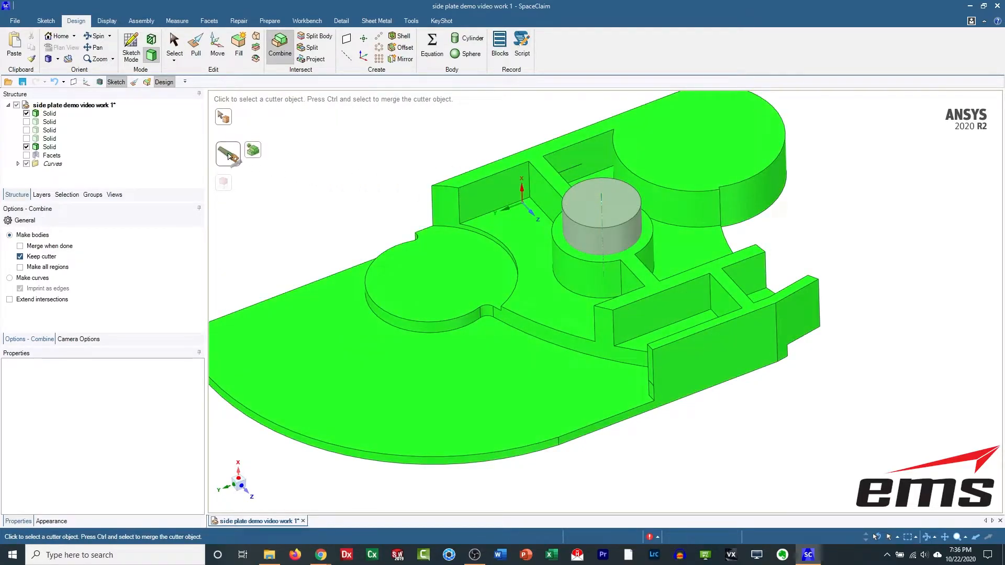
left_click(601, 220)
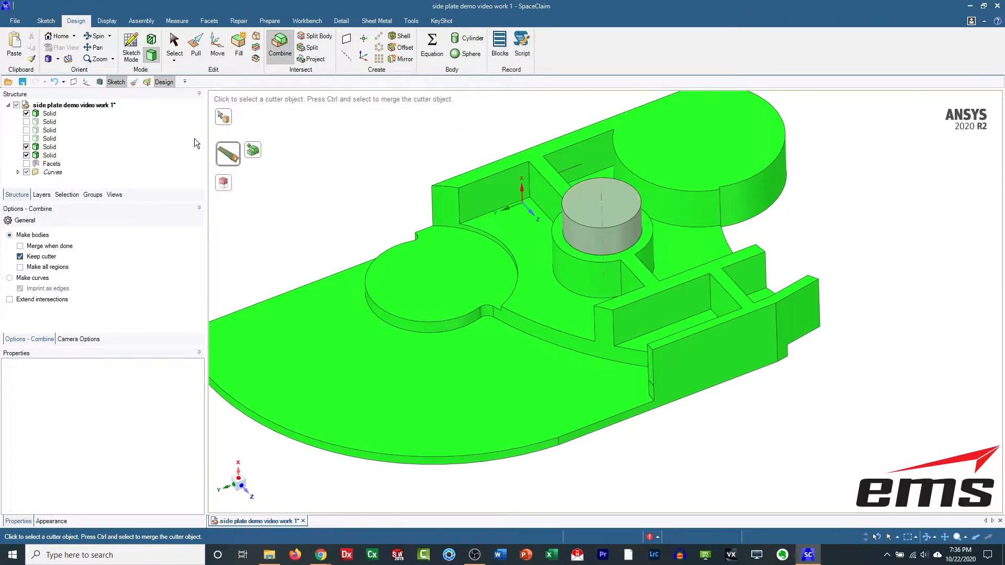
left_click(597, 252)
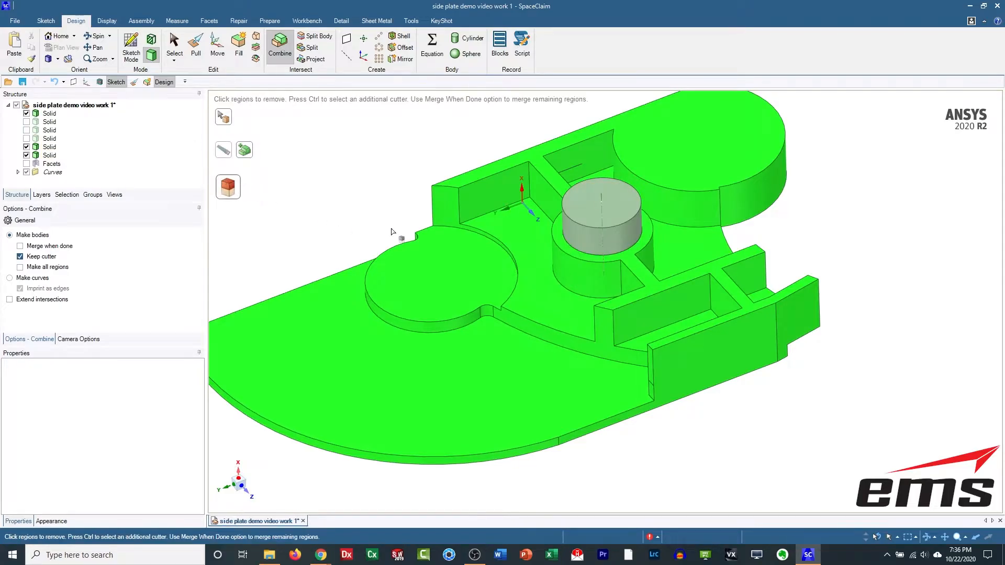
left_click(596, 252)
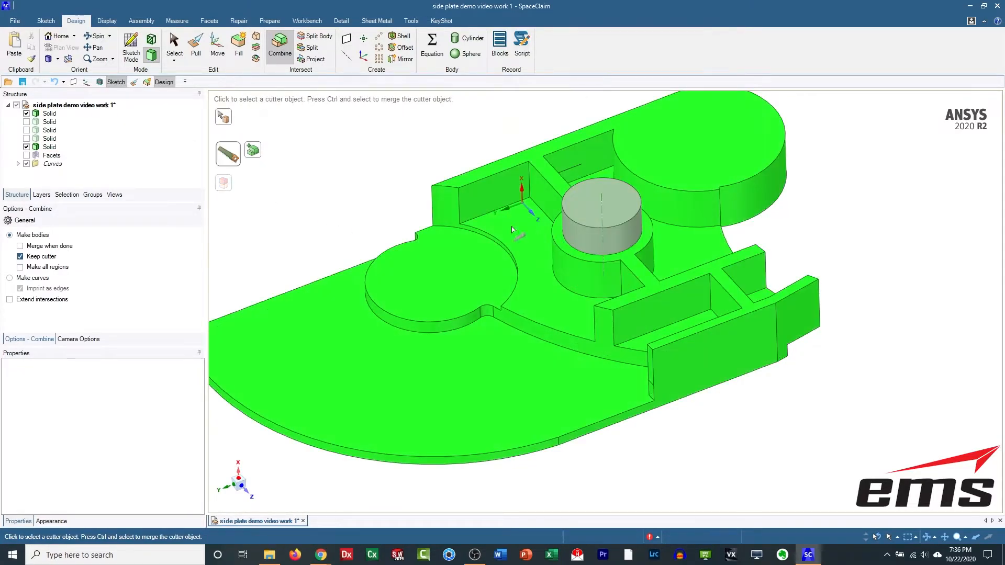
left_click(26, 147)
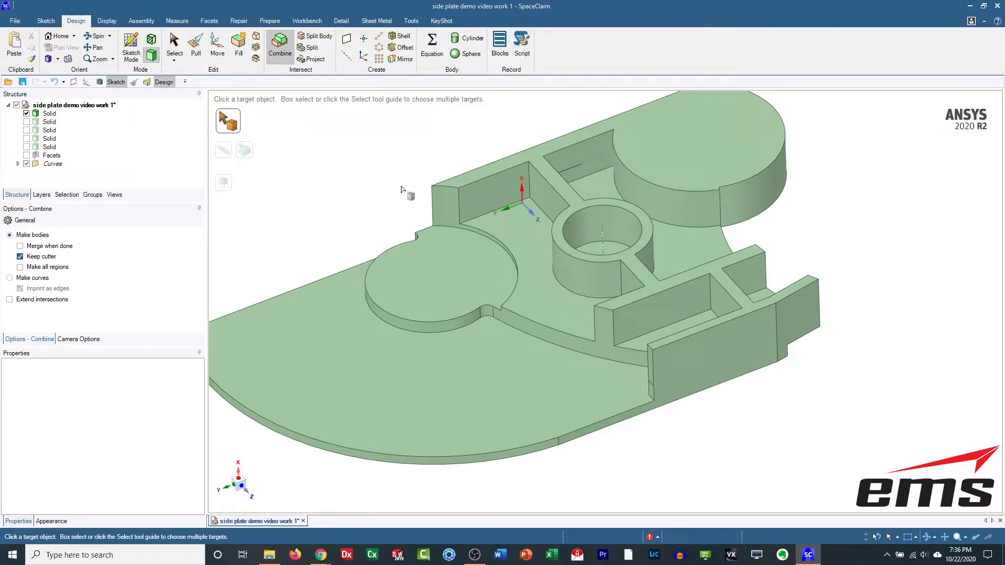
Show the facets again and make the main plate solid transparent to compare it with the scan.
left_click(26, 155)
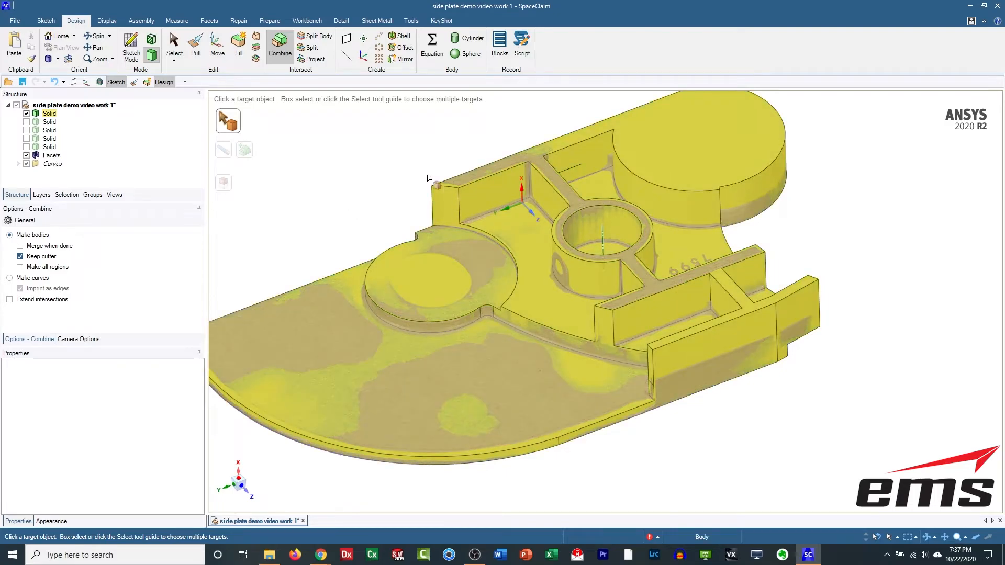
middle_click_drag(316, 170, 346, 170)
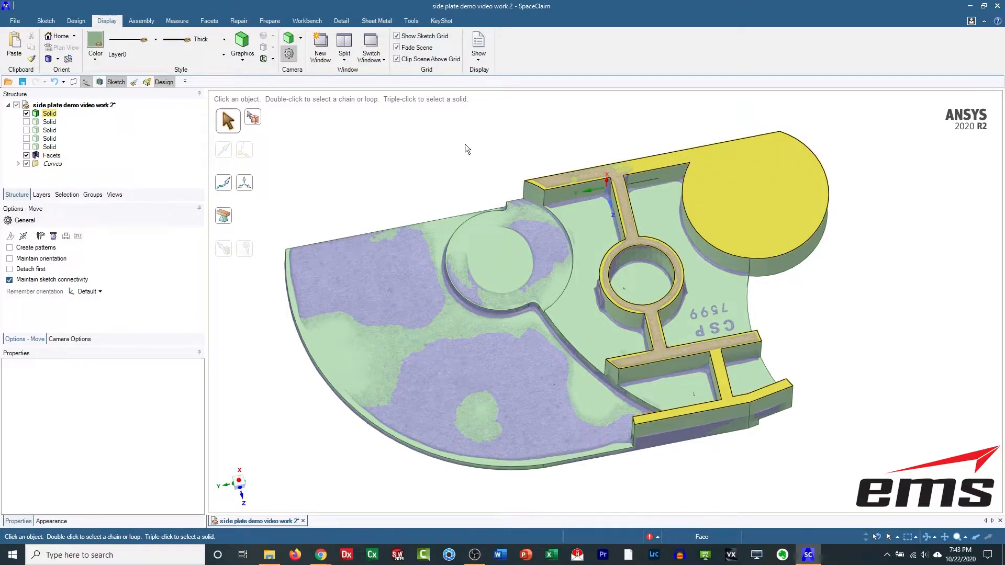
left_click(49, 114)
left_click(273, 48)
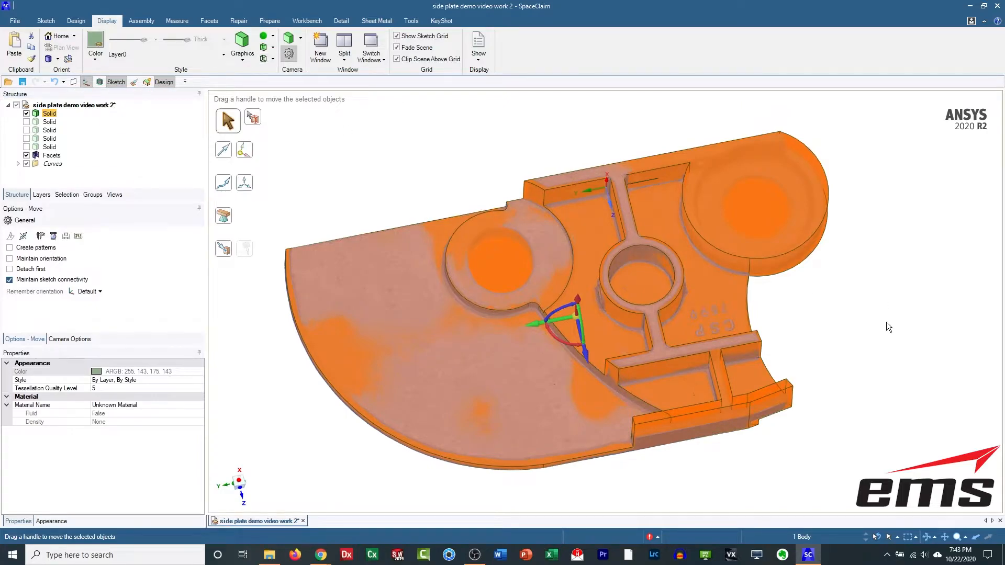
left_click(828, 311)
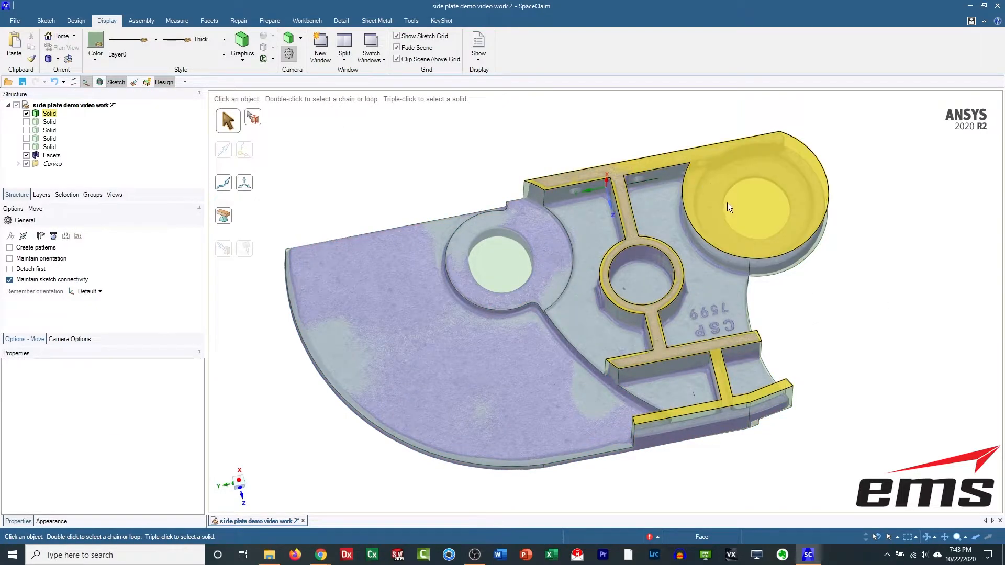
middle_click_drag(695, 172, 729, 243)
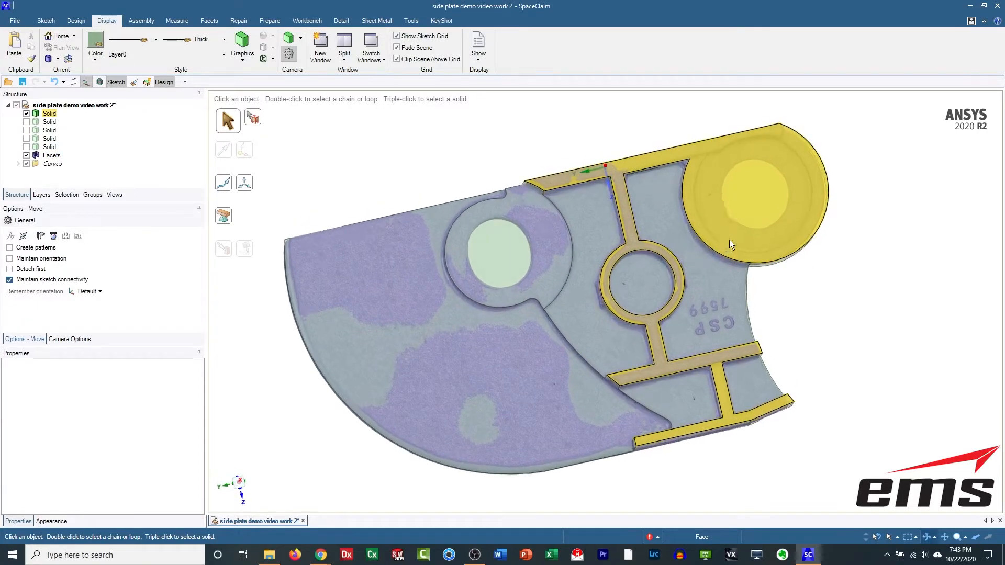
middle_click_drag(721, 167, 692, 174)
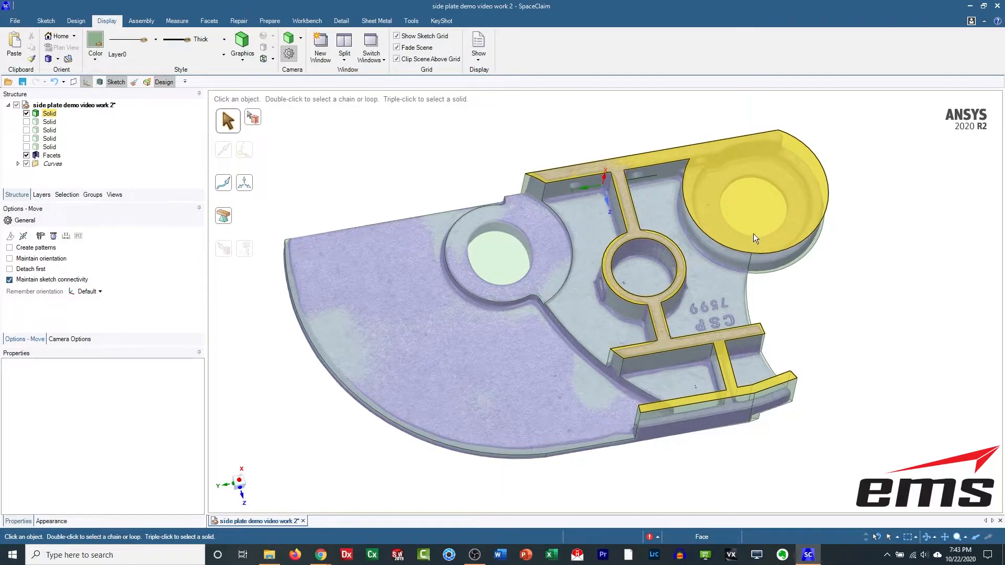
Start a sketch on the plate's top rib face, hide the plate solid, and lower the sketch plane into the facets in plan view.
middle_click_drag(752, 233, 699, 263, "shift")
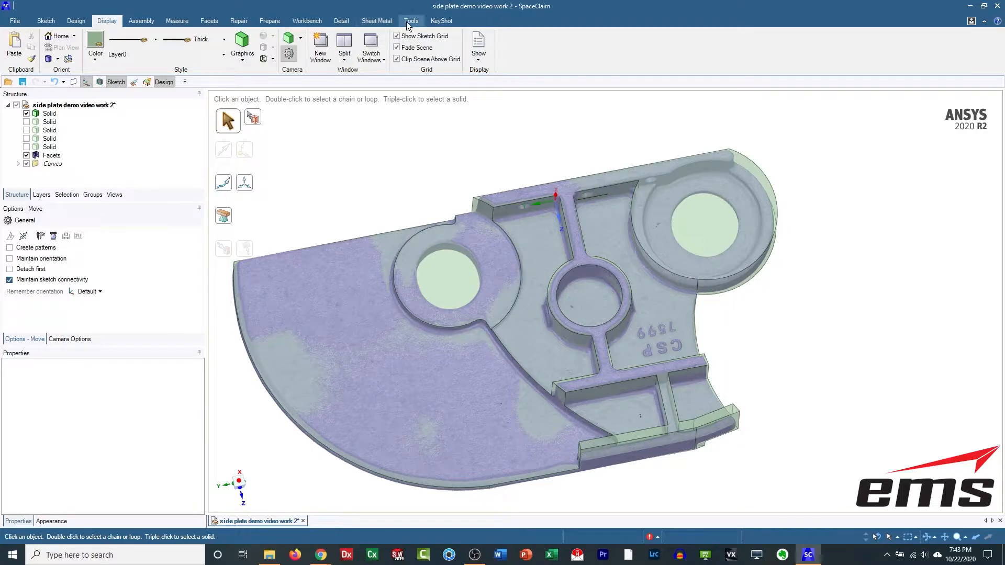
left_click(657, 209)
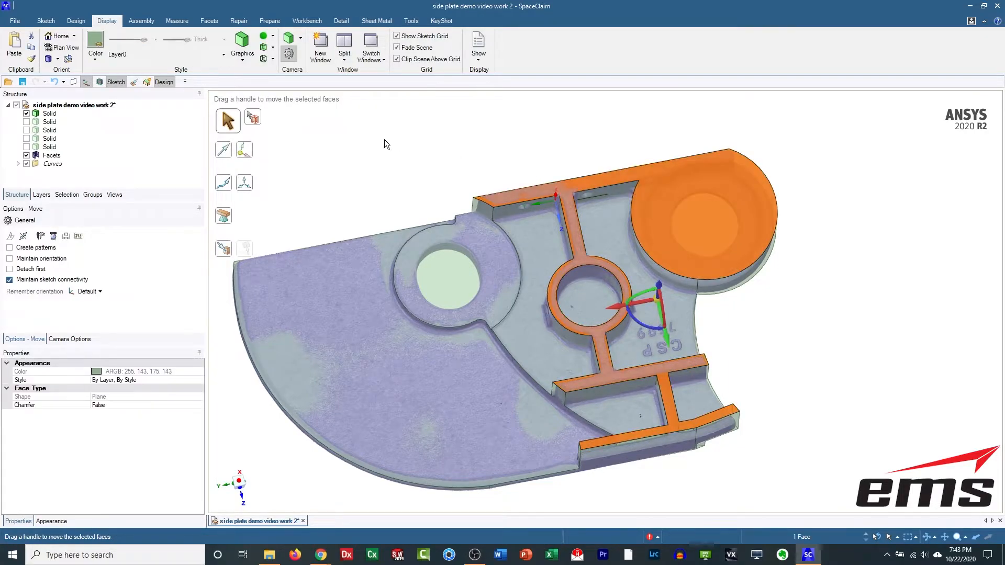
key("k")
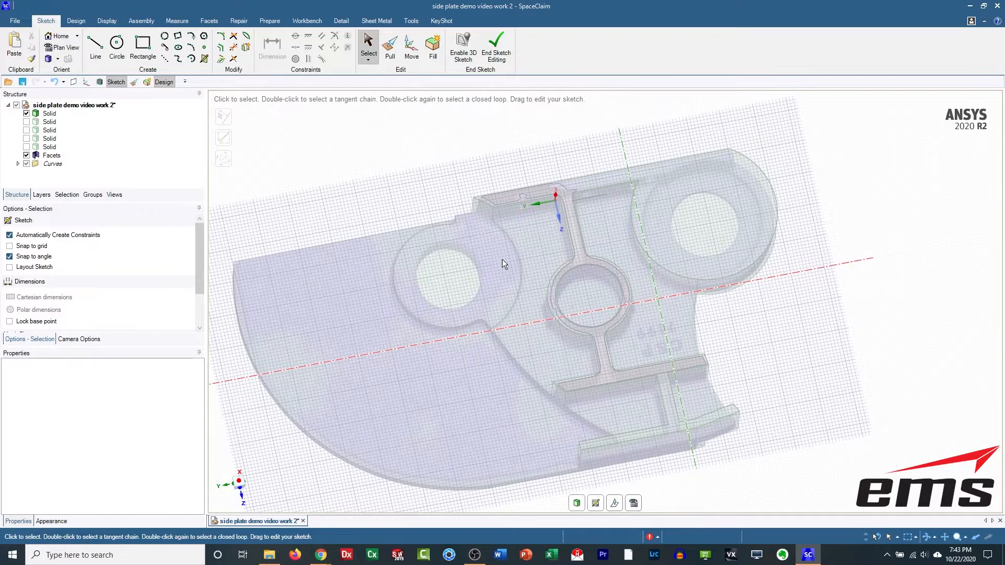
left_click(614, 503)
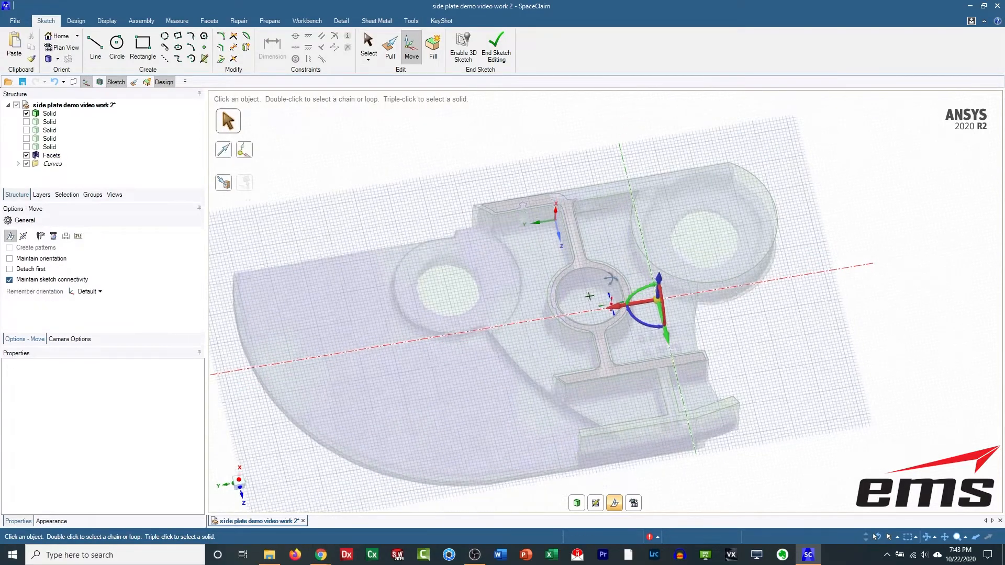
middle_click_drag(615, 303, 615, 245)
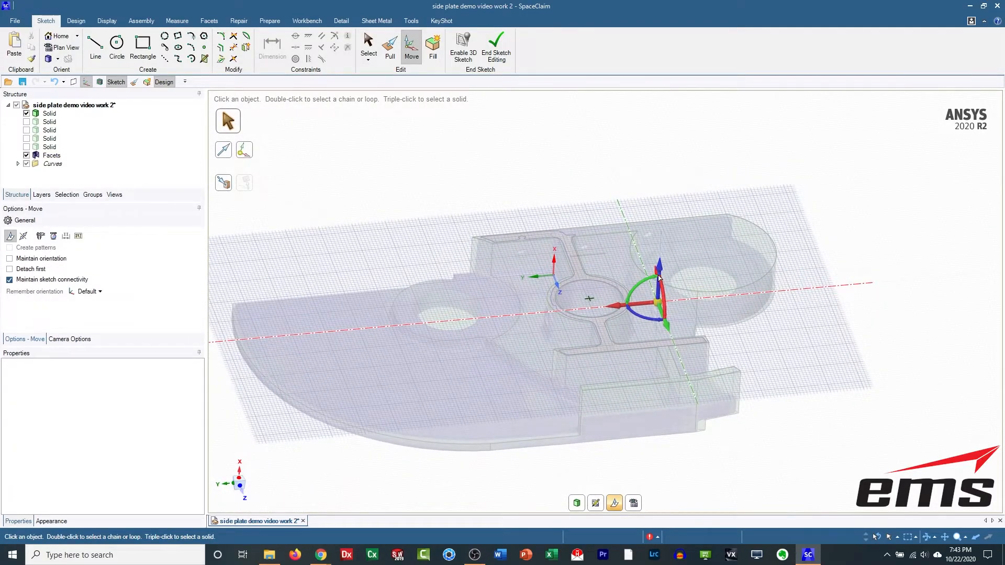
left_click(26, 113)
left_click_drag(659, 264, 654, 300)
middle_click_drag(614, 170, 624, 269)
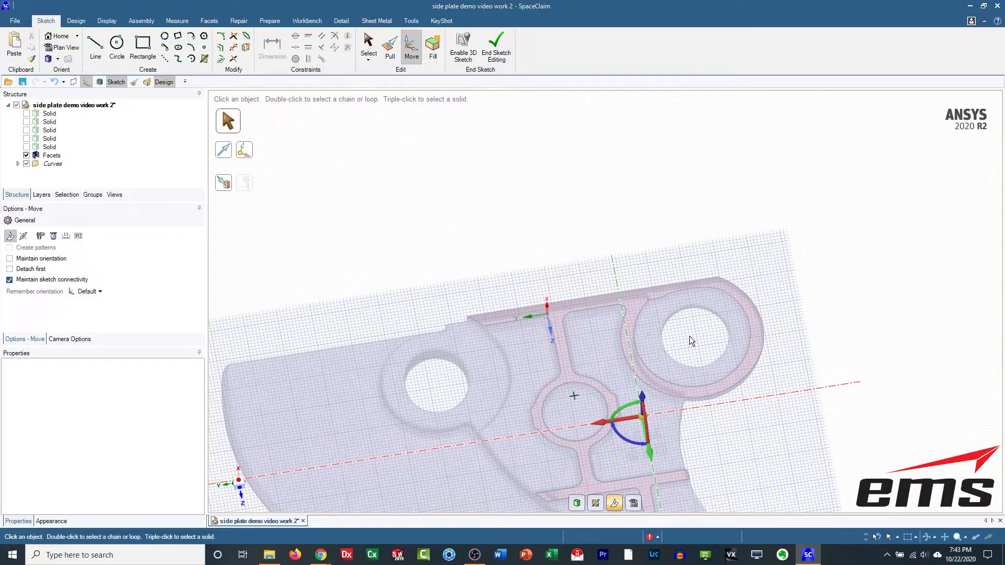
middle_click_drag(650, 328, 630, 277, "shift")
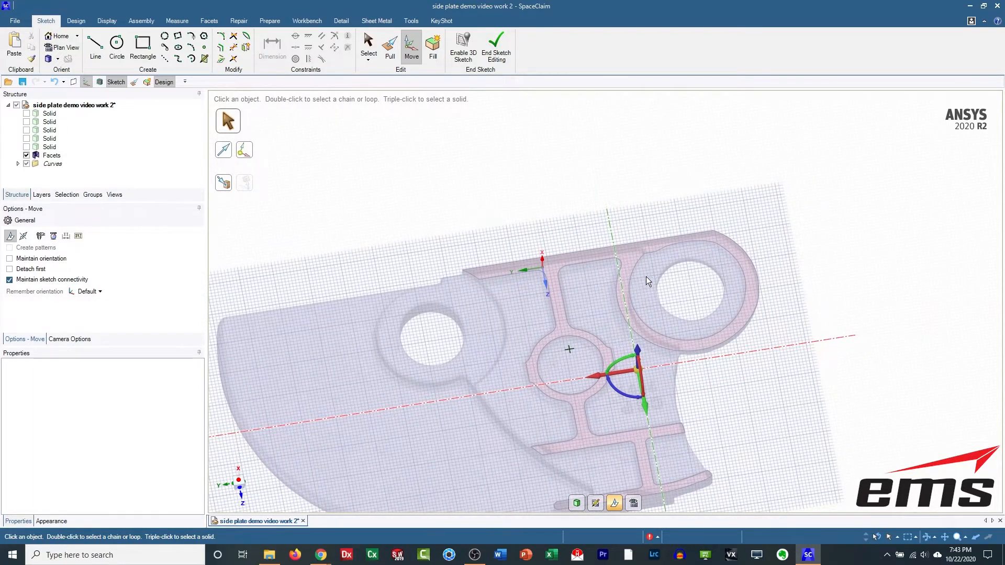
left_click(633, 503)
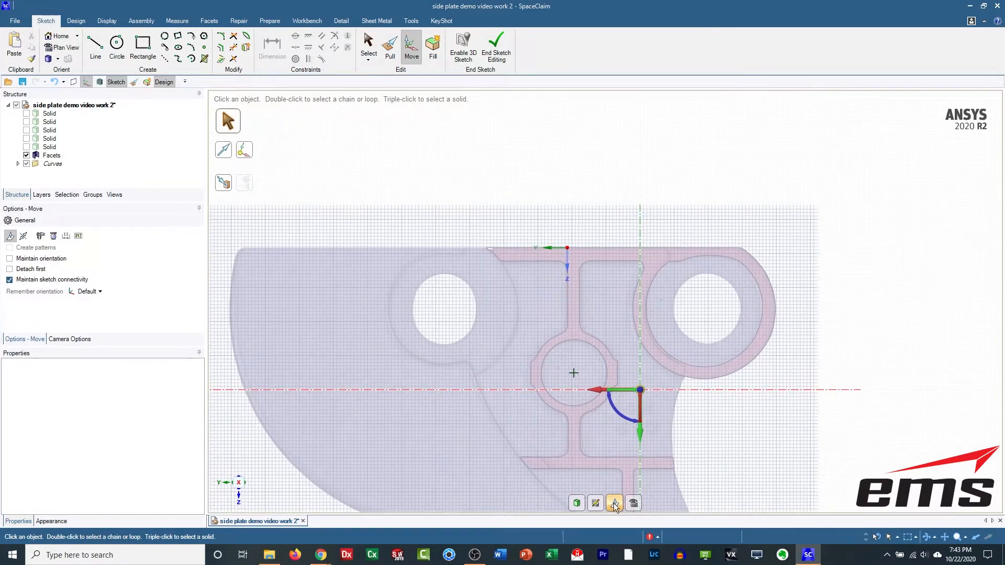
left_click(614, 502)
Sketch a three-point circle along the inner wall of the large end boss's pocket, following the scan's section outline.
middle_click_drag(721, 312, 623, 294, "shift")
scroll(602, 296, "up", 3)
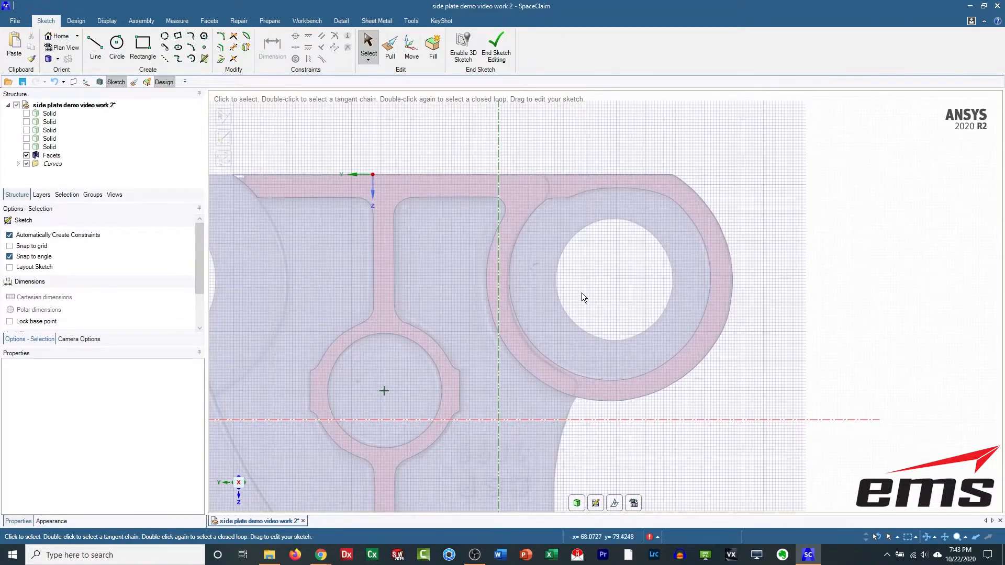
scroll(535, 258, "up", 1)
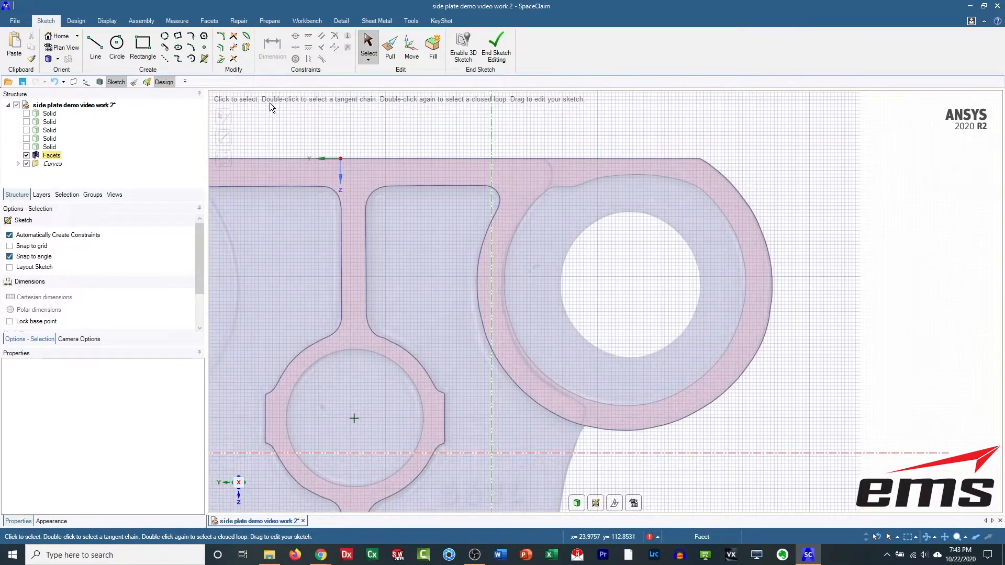
left_click(164, 36)
left_click(526, 215)
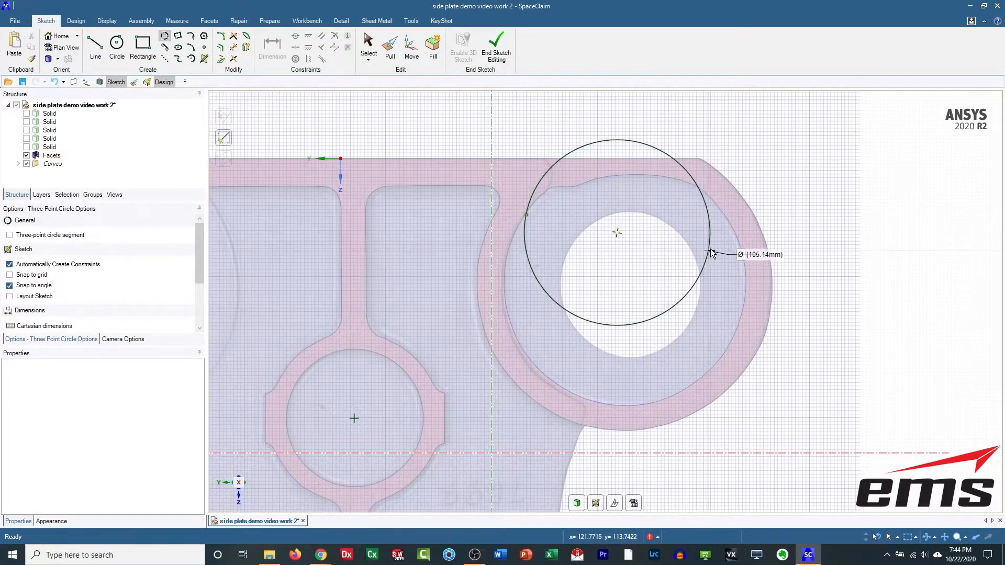
left_click(738, 238)
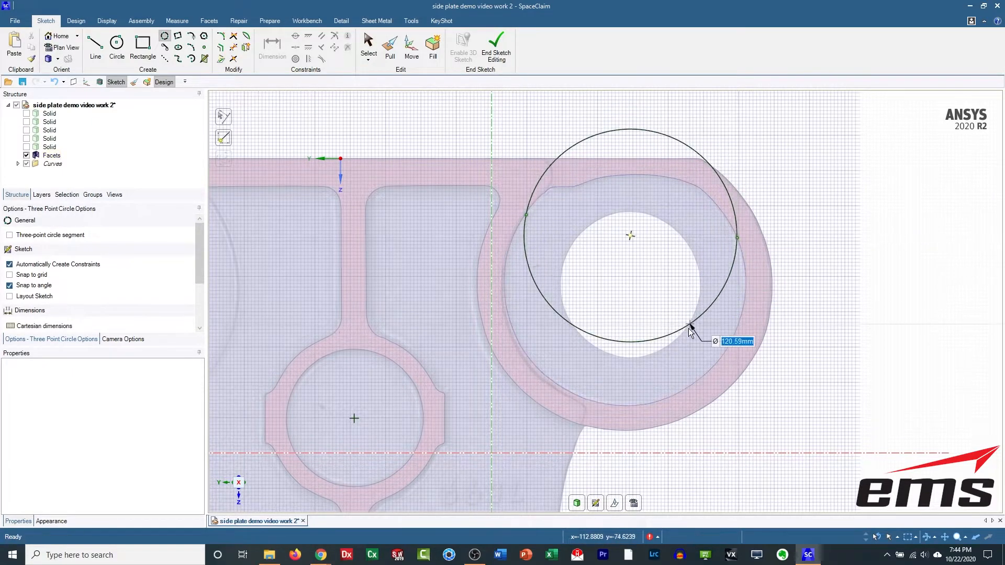
left_click(669, 399)
Sketch a horizontal line about 16 mm long along the short flat at the upper edge of the pocket outline.
scroll(611, 200, "up", 3)
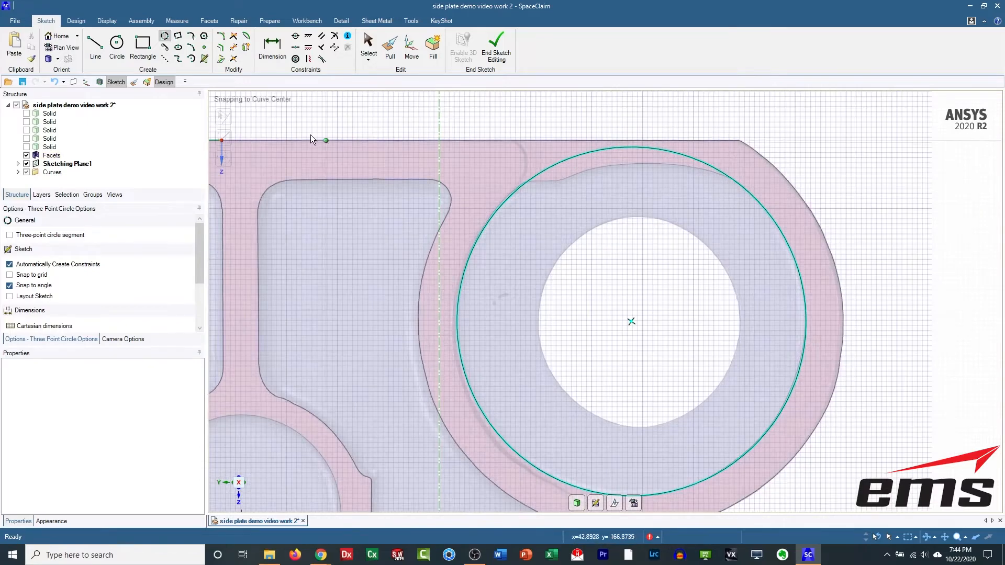
left_click(97, 48)
scroll(555, 187, "up", 3)
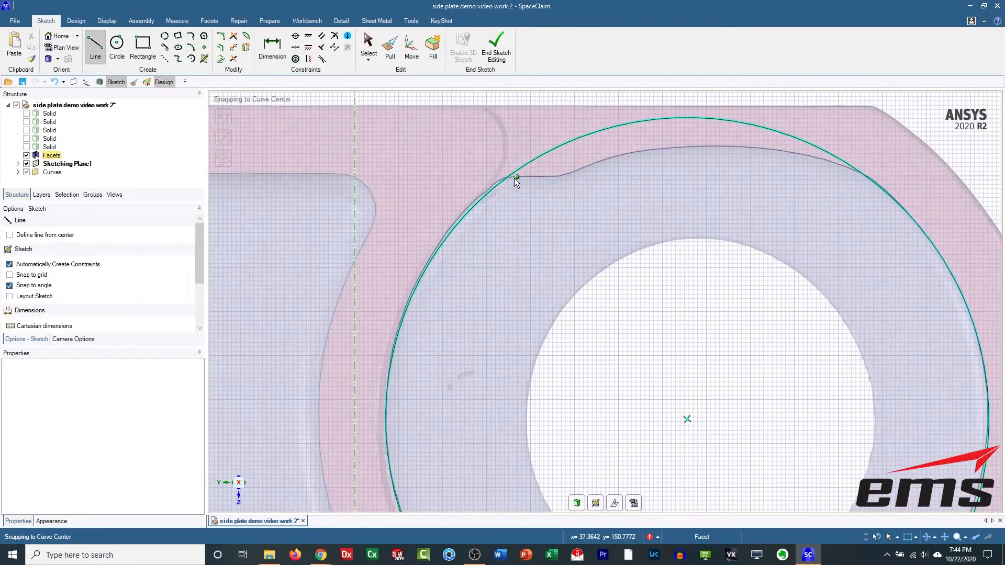
left_click(515, 178)
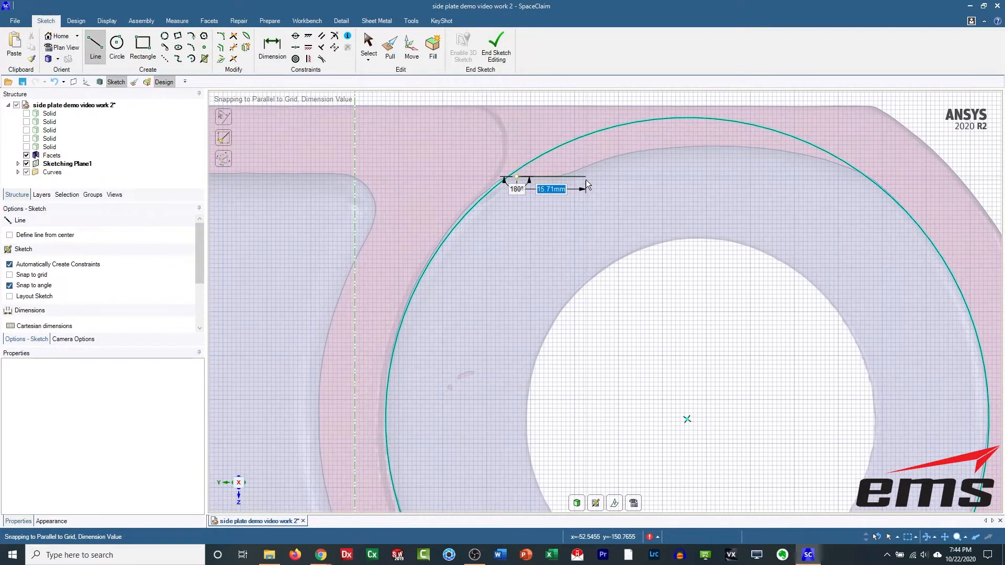
left_click(585, 179)
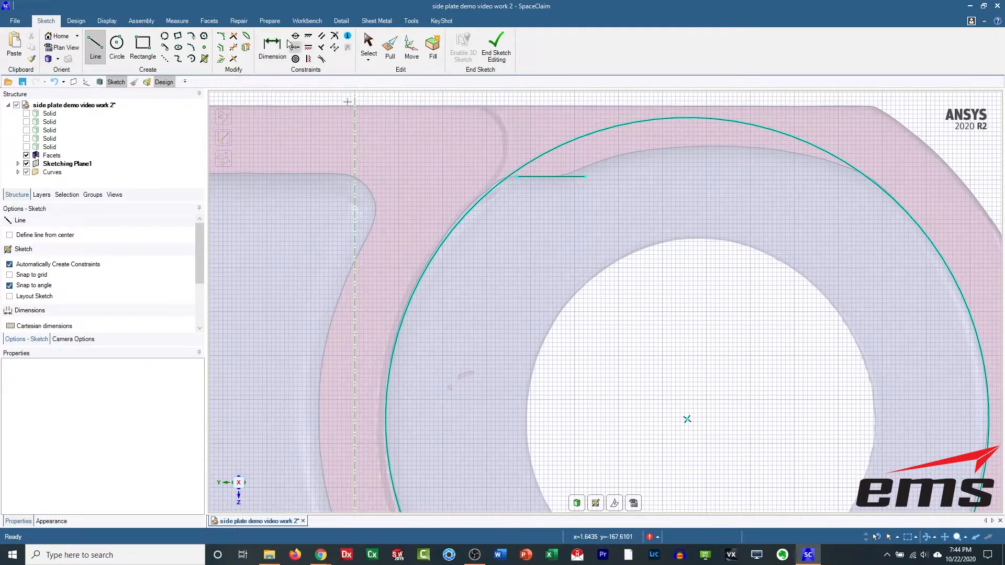
Turn off the sketch grid display so the scan outline around the end boss pocket is easier to see.
left_click(76, 20)
left_click(102, 20)
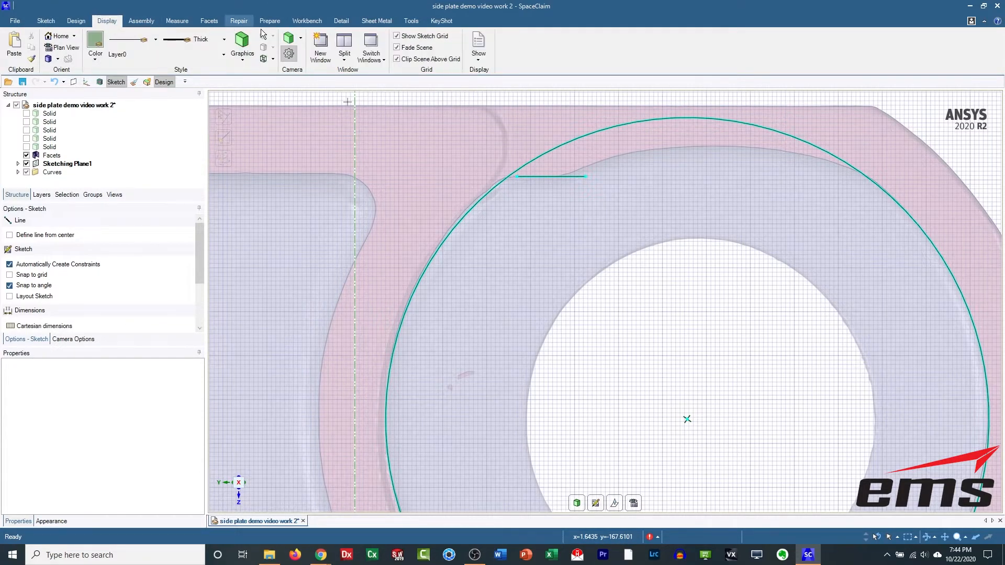
left_click(411, 36)
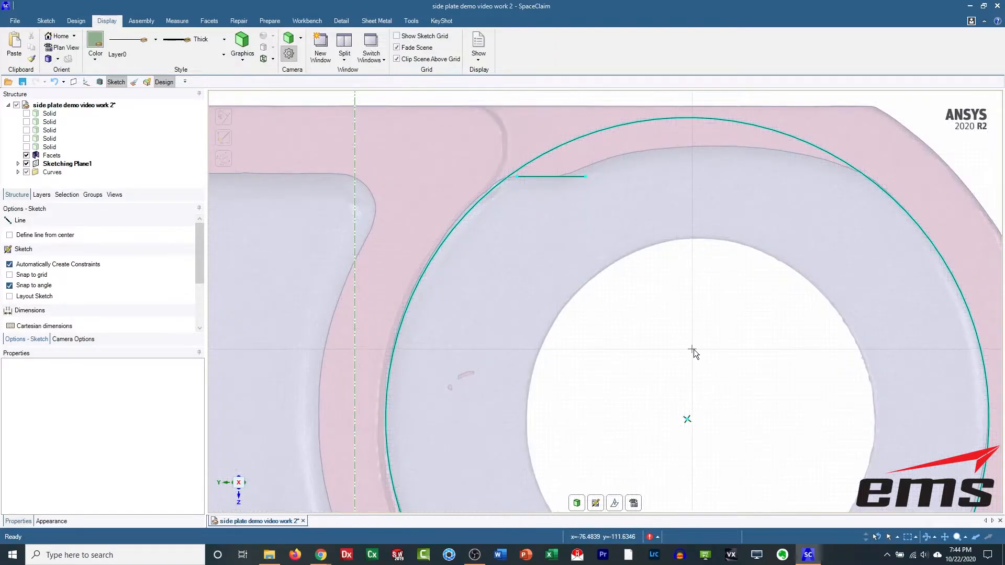
middle_click_drag(694, 351, 576, 320, "shift")
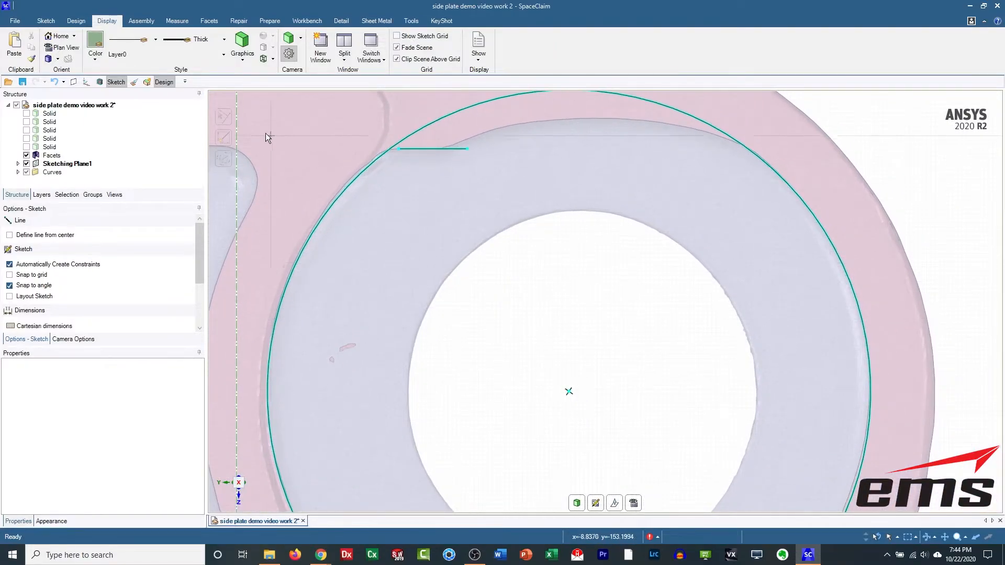
Draw a three-point arc of about 94 mm radius along the pocket's upper edge and extend its far end past the circle.
left_click(46, 21)
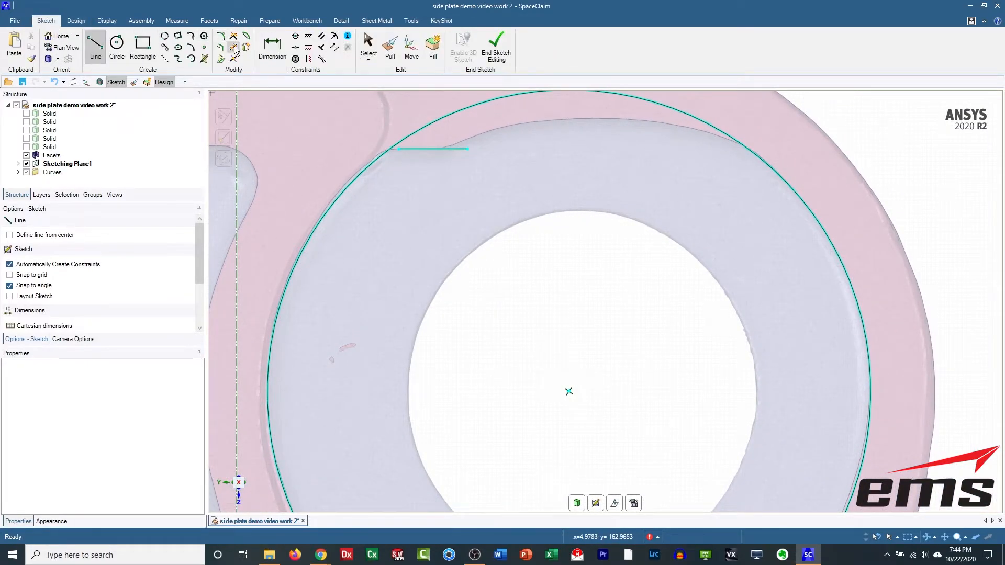
left_click(193, 49)
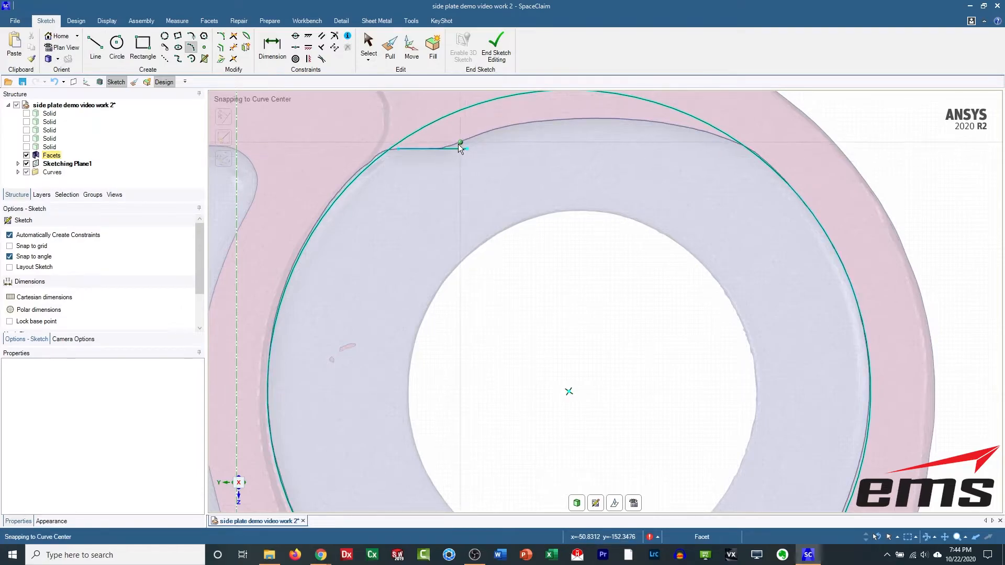
left_click(451, 143)
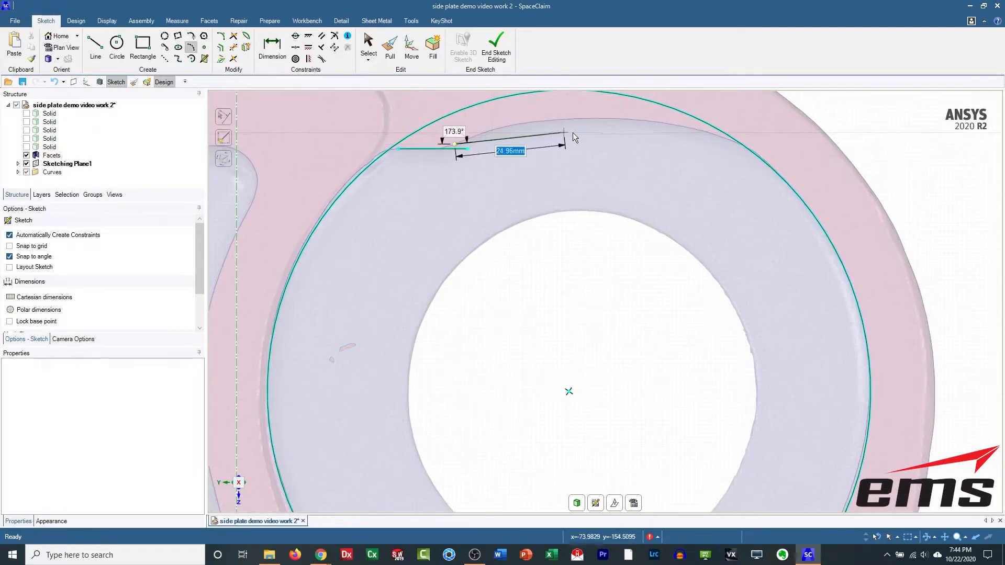
left_click(723, 137)
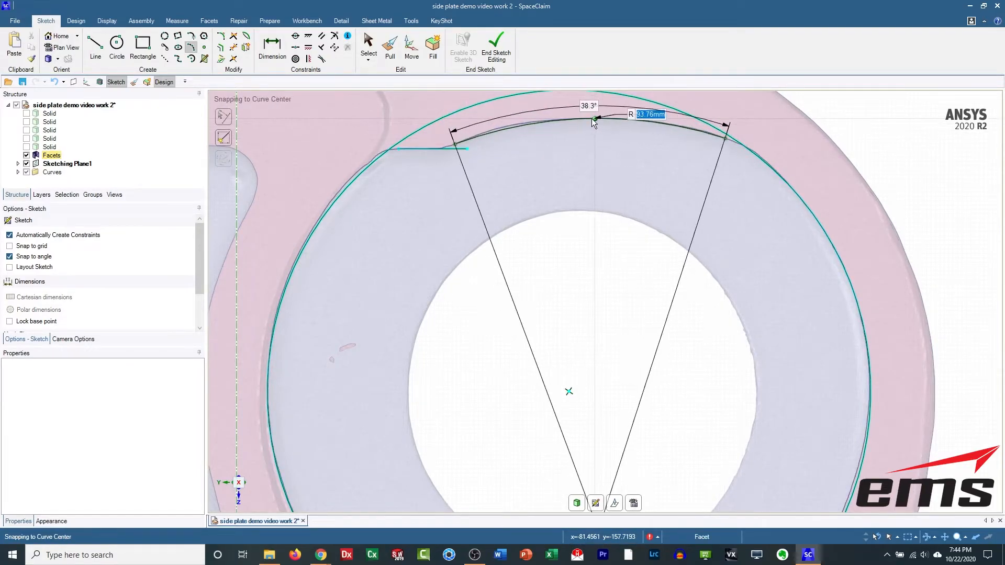
left_click(581, 118)
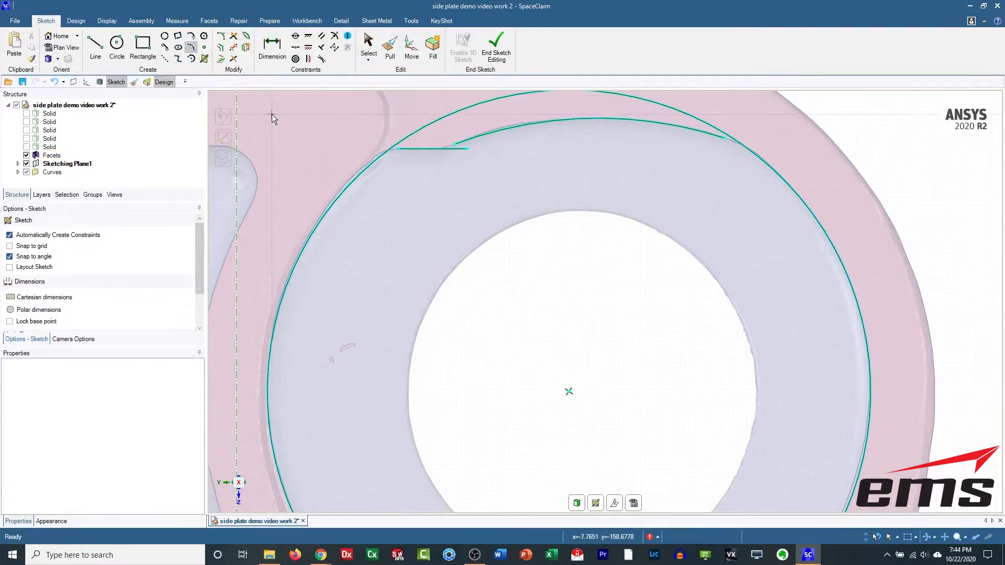
key("Escape")
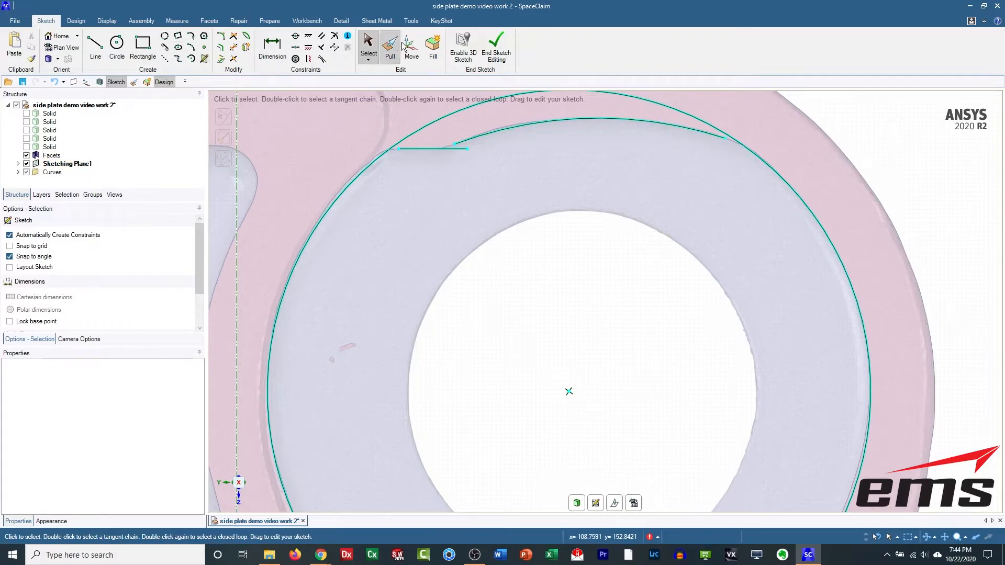
left_click(727, 139)
left_click_drag(727, 140, 764, 153)
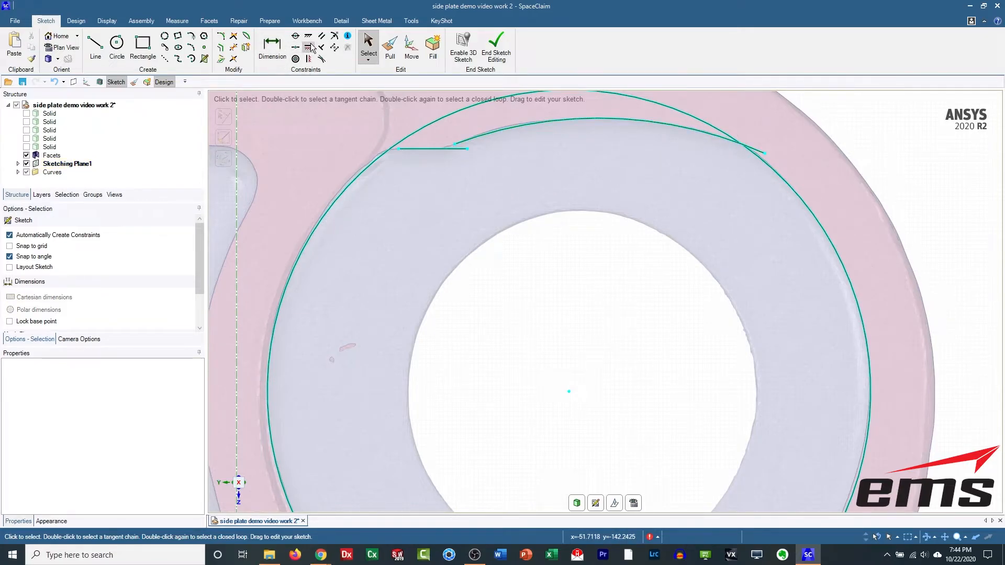
Trim the line, arc and circle to corners where they meet, forming one closed pocket profile.
left_click(233, 48)
left_click(422, 149)
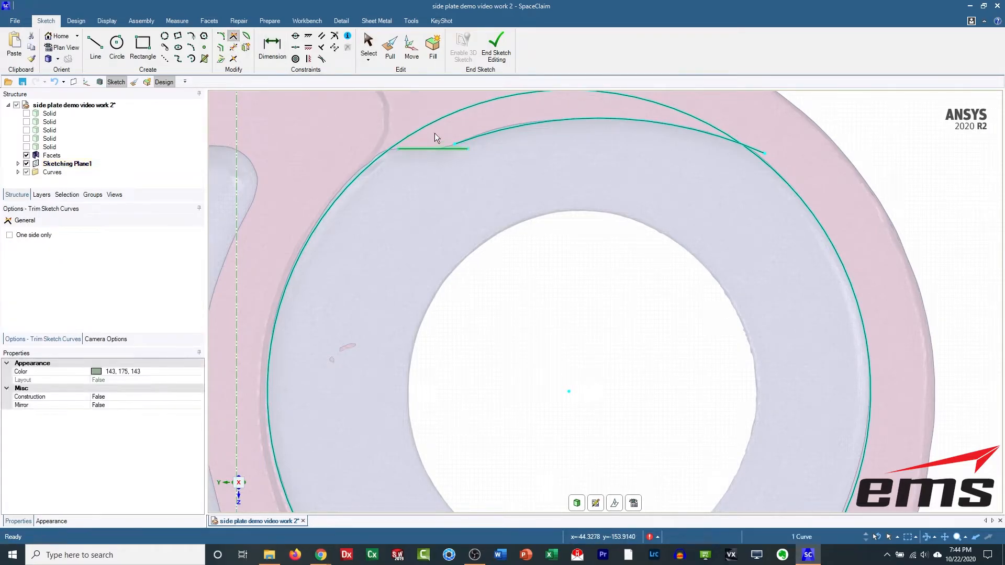
left_click(476, 136)
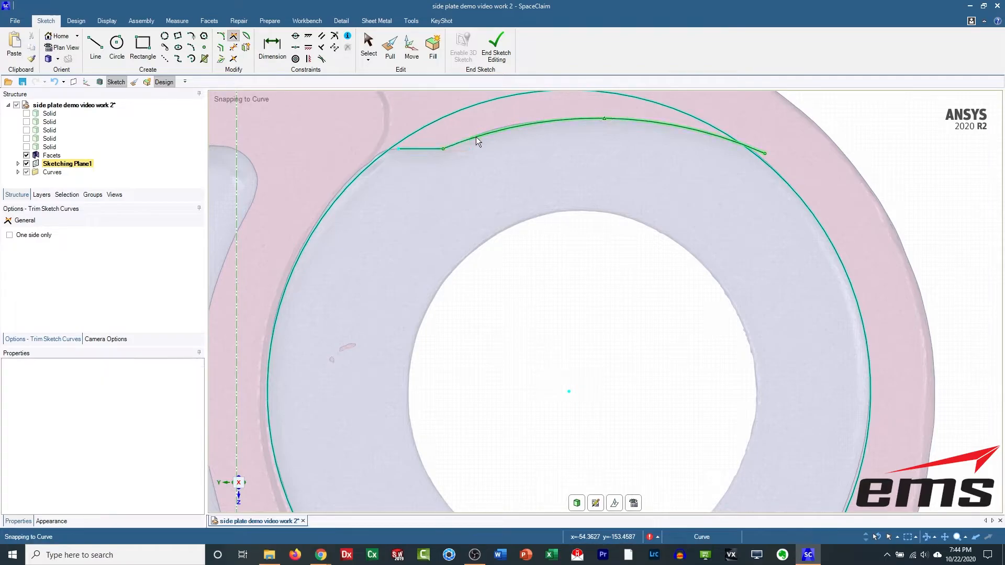
left_click(410, 150)
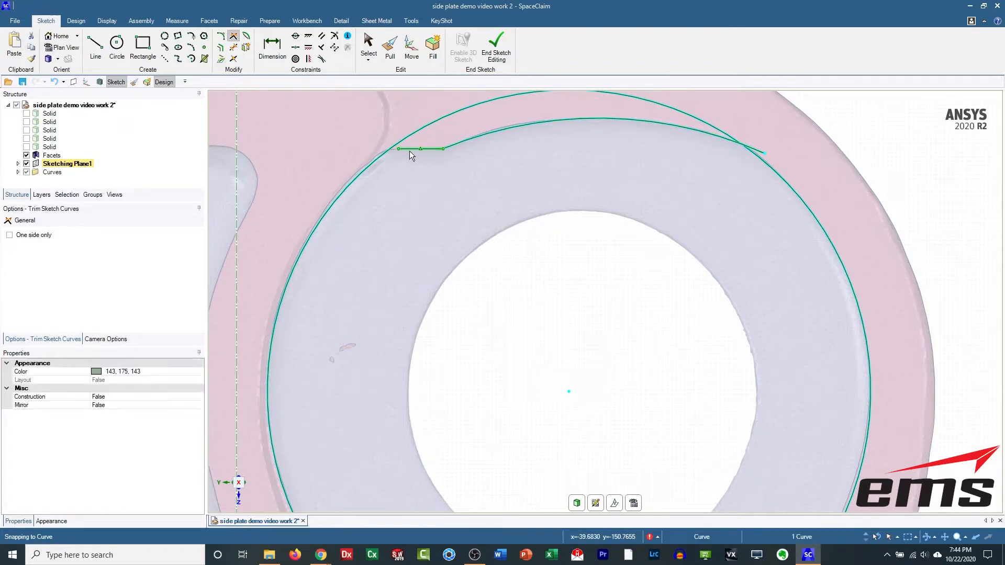
left_click(366, 164)
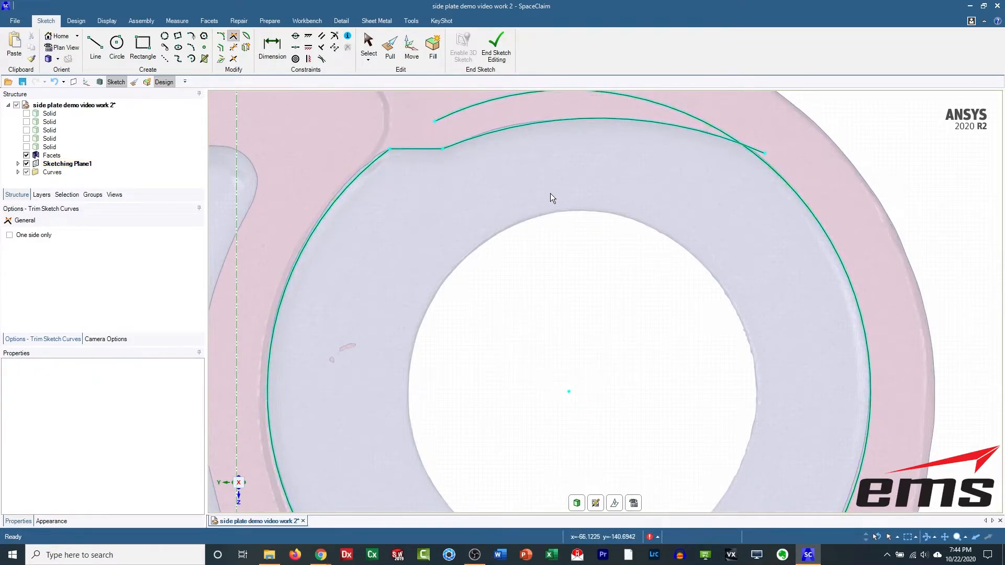
left_click(717, 137)
left_click(767, 166)
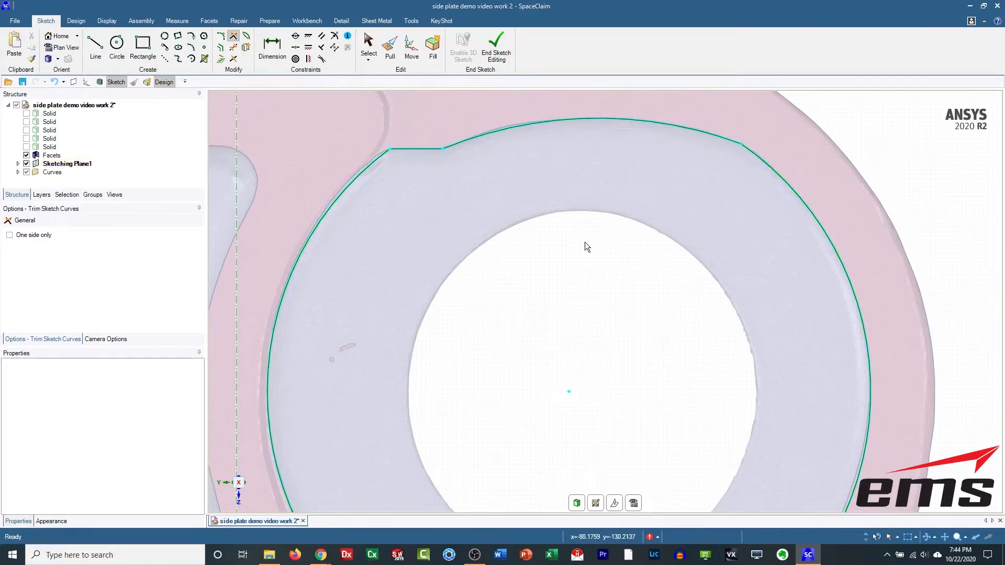
Finish the closed pocket sketch into a surface ready for Pull and show the main plate solid again.
scroll(539, 269, "down", 4)
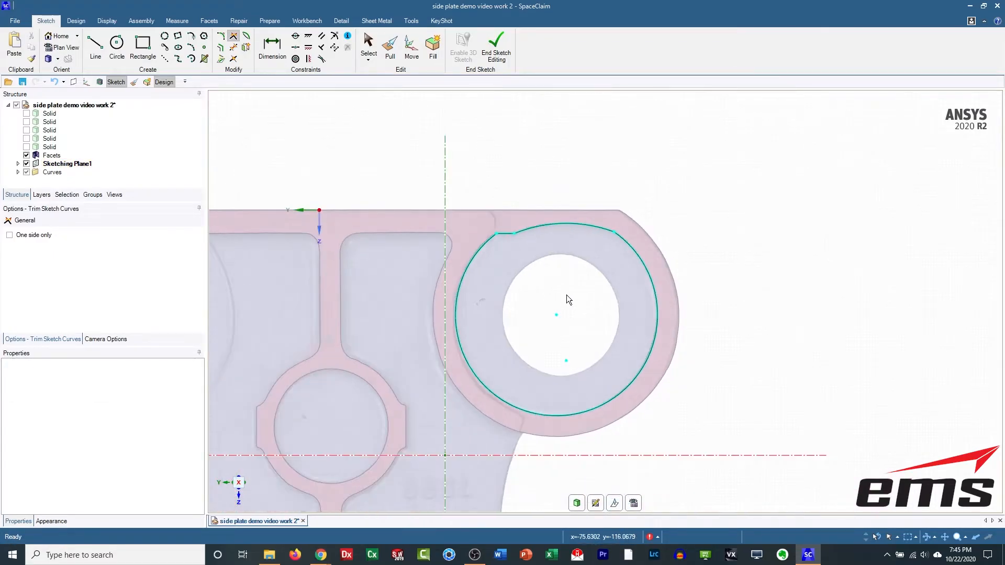
key("p")
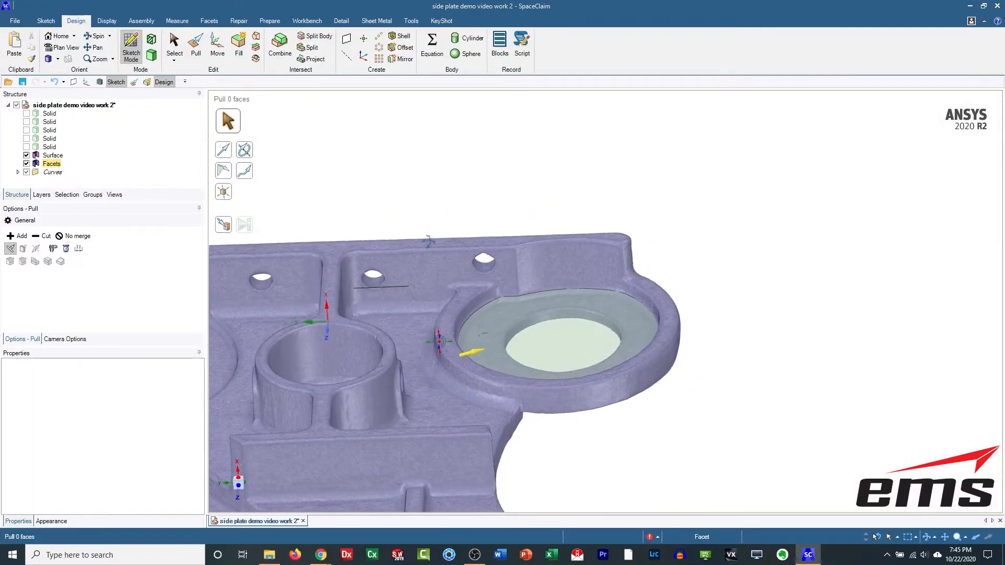
left_click(26, 113)
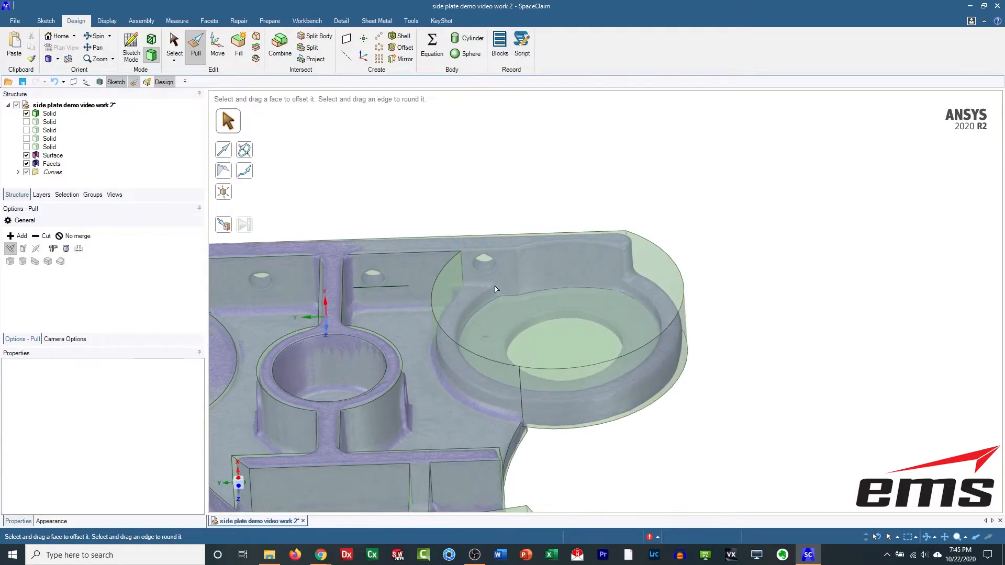
Pull the pocket surface upward past the end boss's top as a separate body with No merge.
left_click(513, 324)
scroll(513, 324, "down", 1, "ctrl")
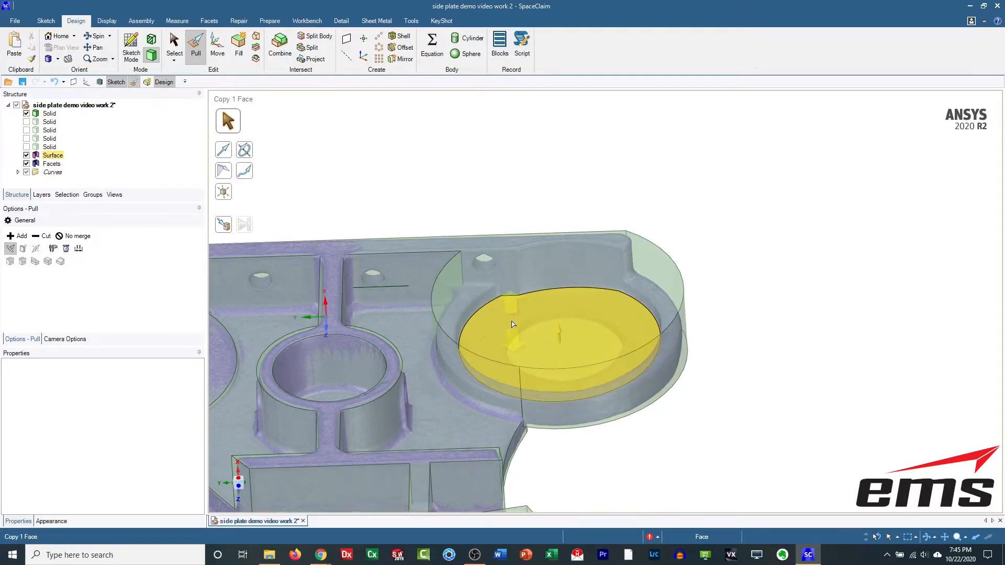
left_click(513, 324)
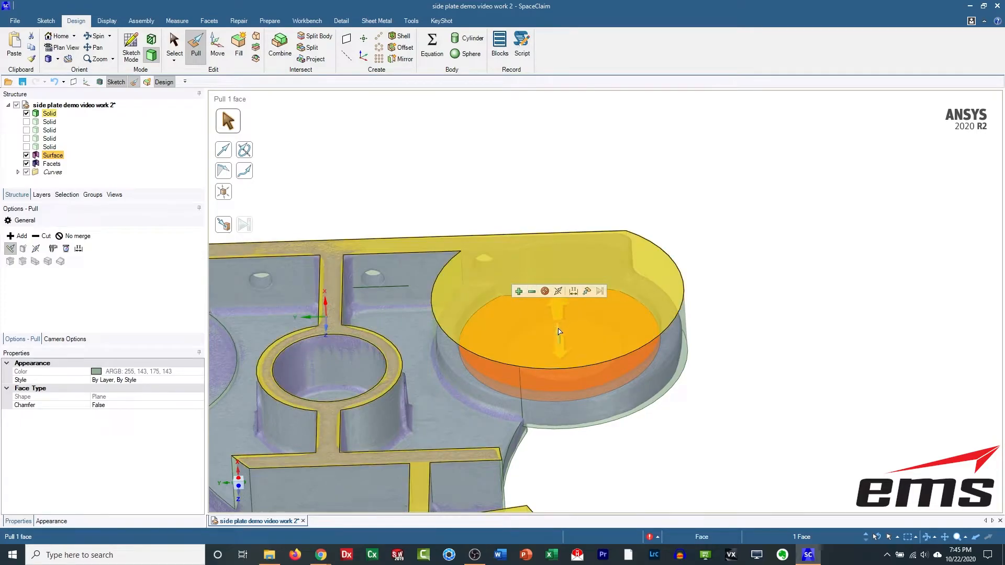
left_click(545, 290)
left_click_drag(557, 337, 490, 154)
left_click(474, 128)
middle_click_drag(484, 230, 497, 263)
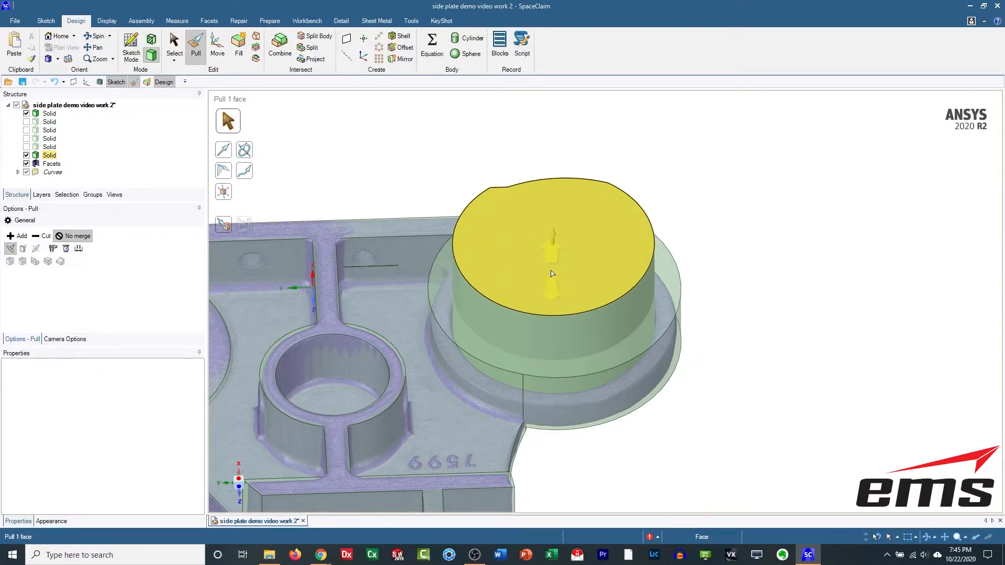
Pull the pocket body's underside up to the scanned pocket floor using the Cut option, restricting selection to faceted bodies.
scroll(551, 274, "down", 2)
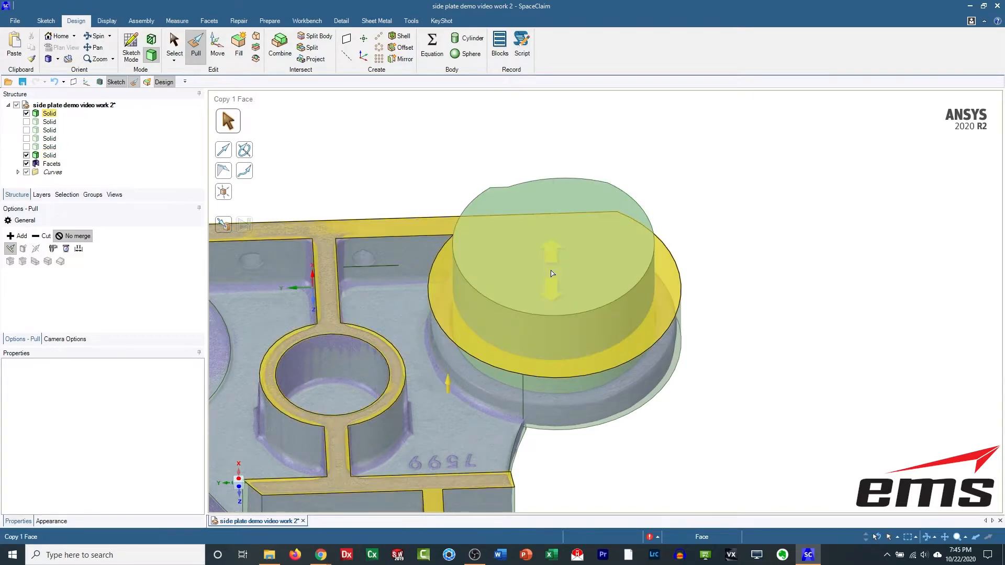
left_click(551, 301)
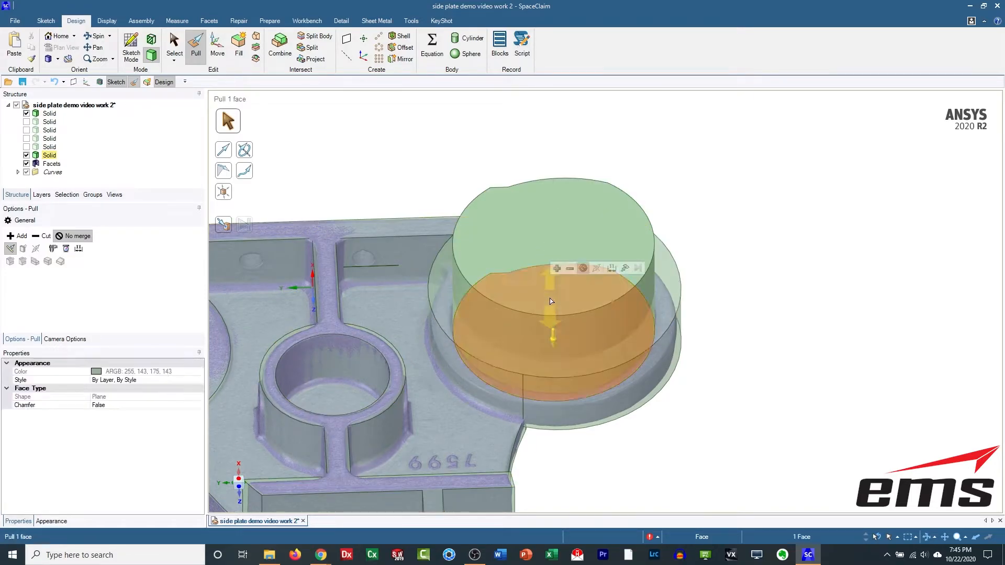
left_click(568, 269)
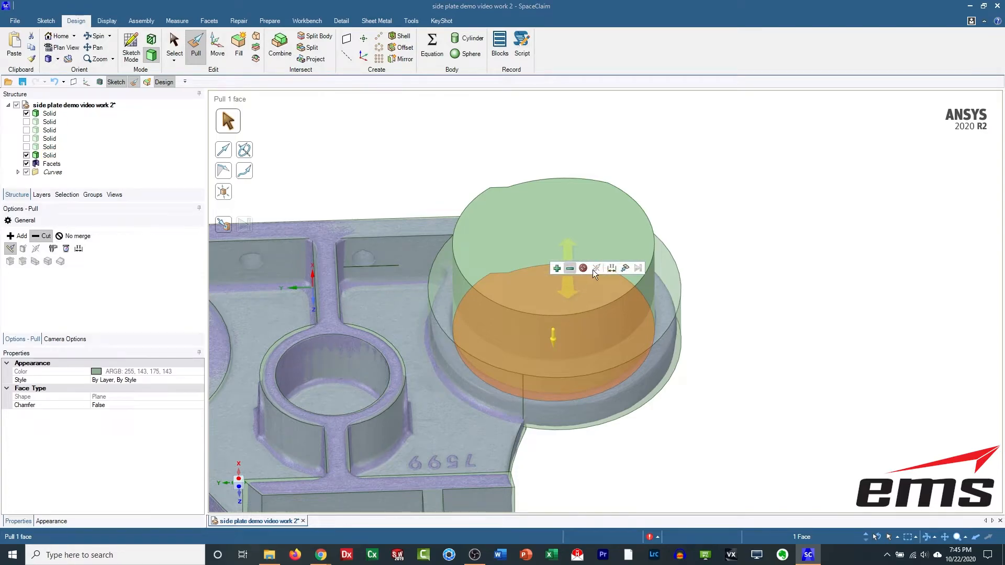
left_click(626, 268)
left_click(898, 537)
left_click(902, 445)
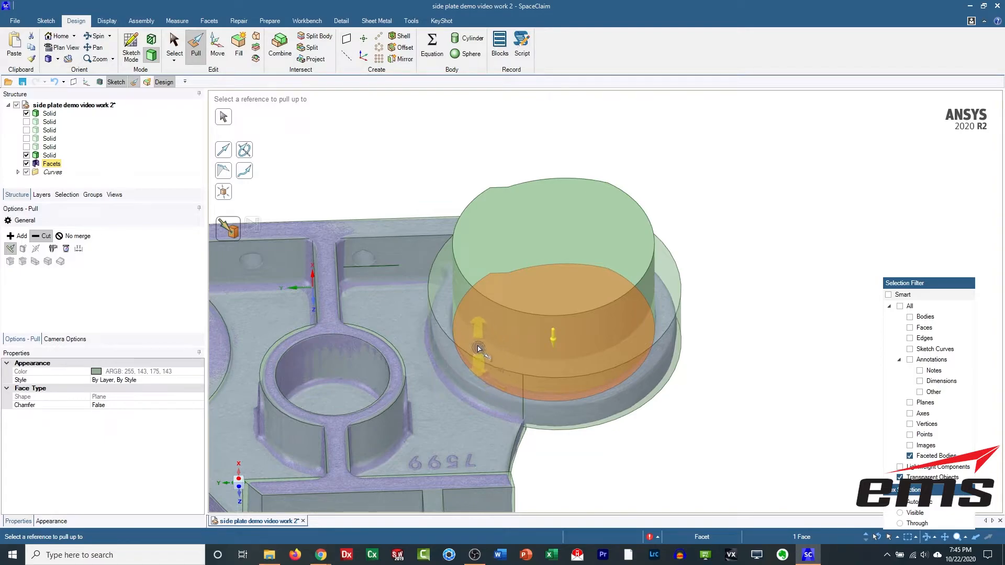
left_click(477, 347)
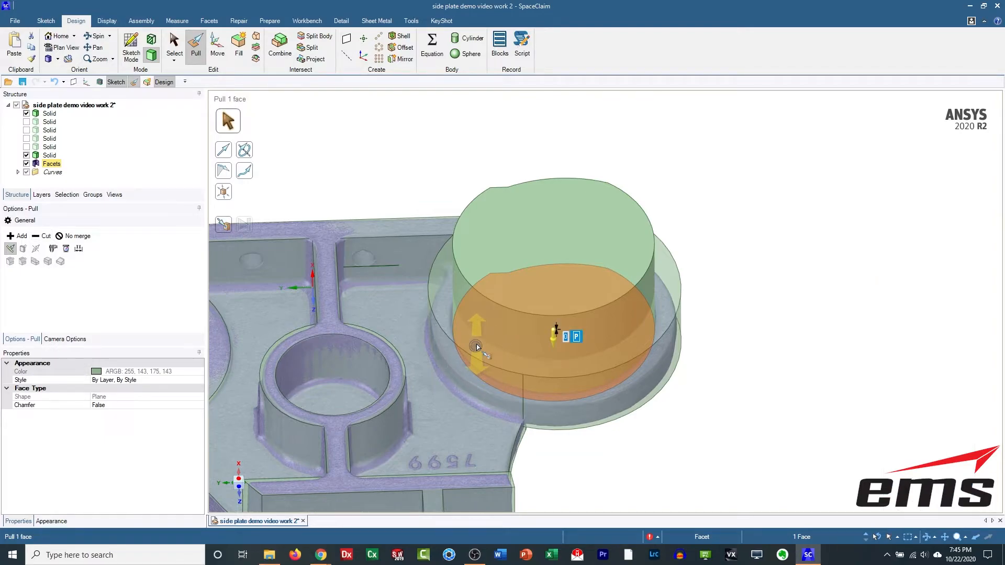
middle_click_drag(410, 142, 398, 163)
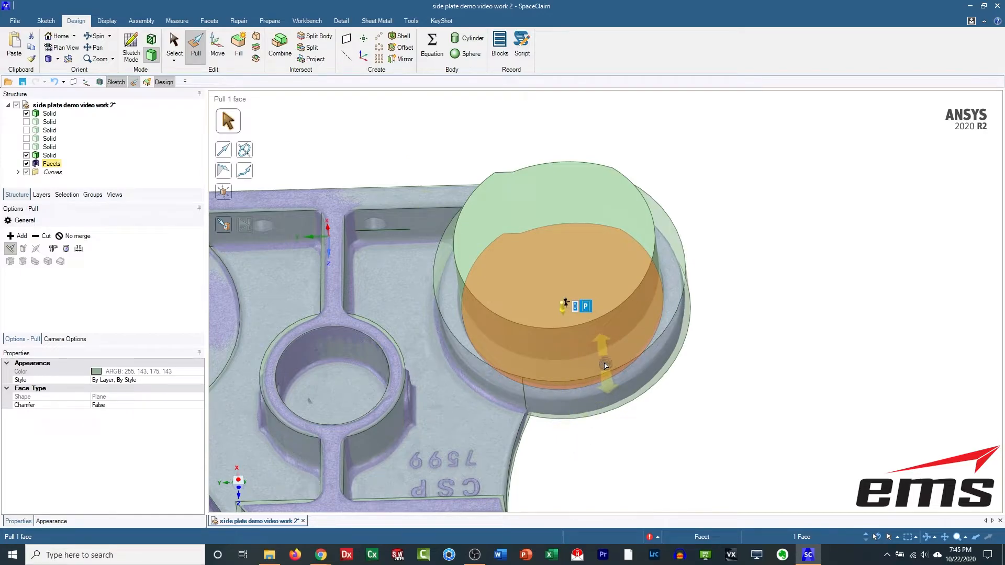
left_click(605, 363)
middle_click_drag(368, 164, 375, 115)
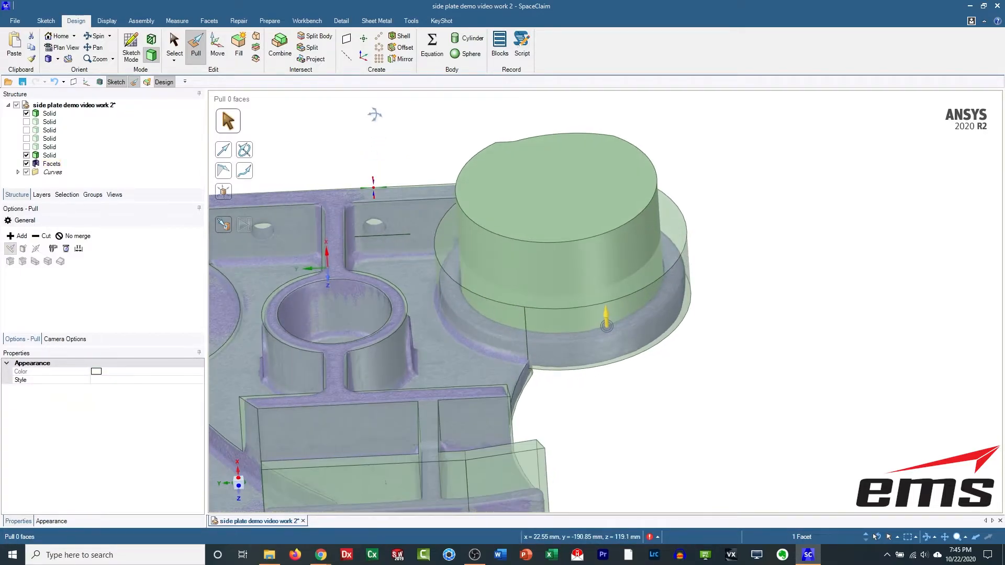
left_click(322, 141)
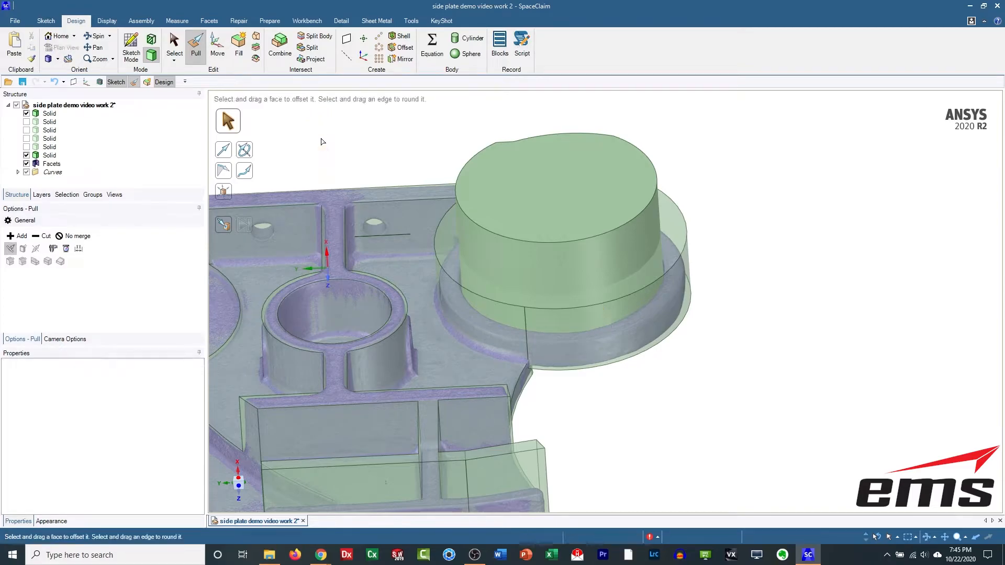
Combine the main plate solid with the pocket body as cutter, removing the overlapping regions to cut the end boss's pocket.
left_click(26, 155)
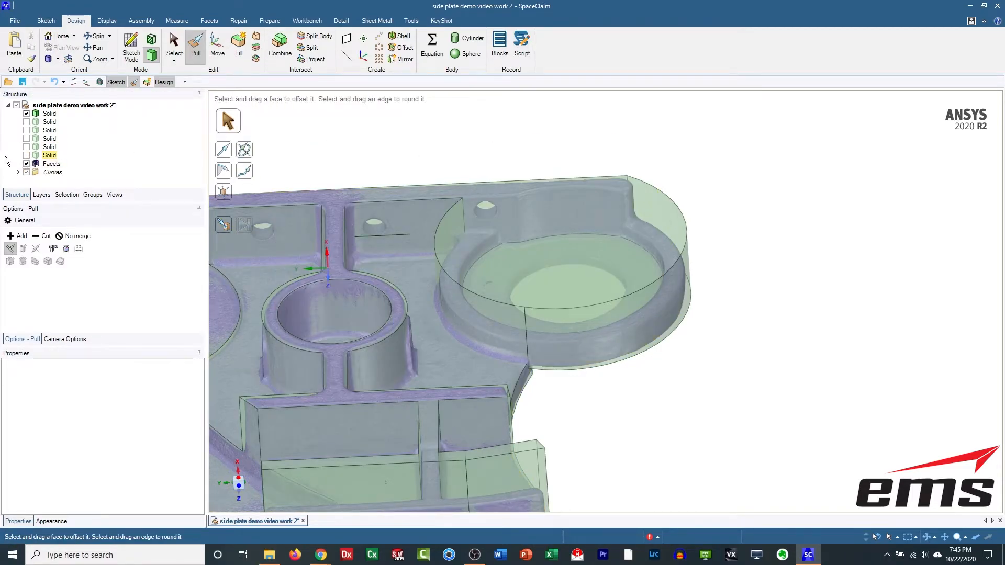
left_click(26, 155)
mouse_move(414, 132)
middle_mouse_down()
mouse_move(406, 151)
mouse_move(459, 113)
middle_mouse_up()
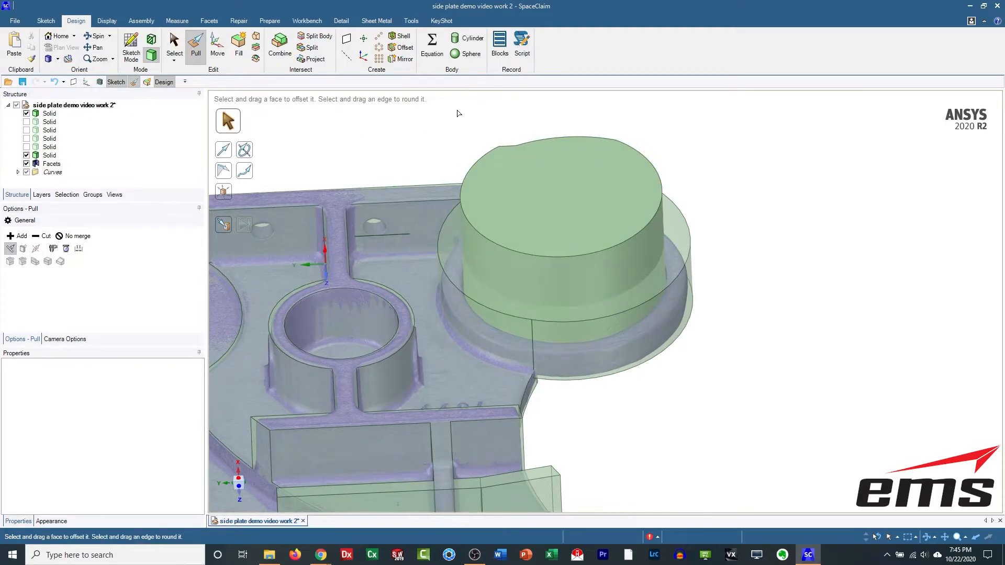
left_click(280, 46)
left_click(416, 199)
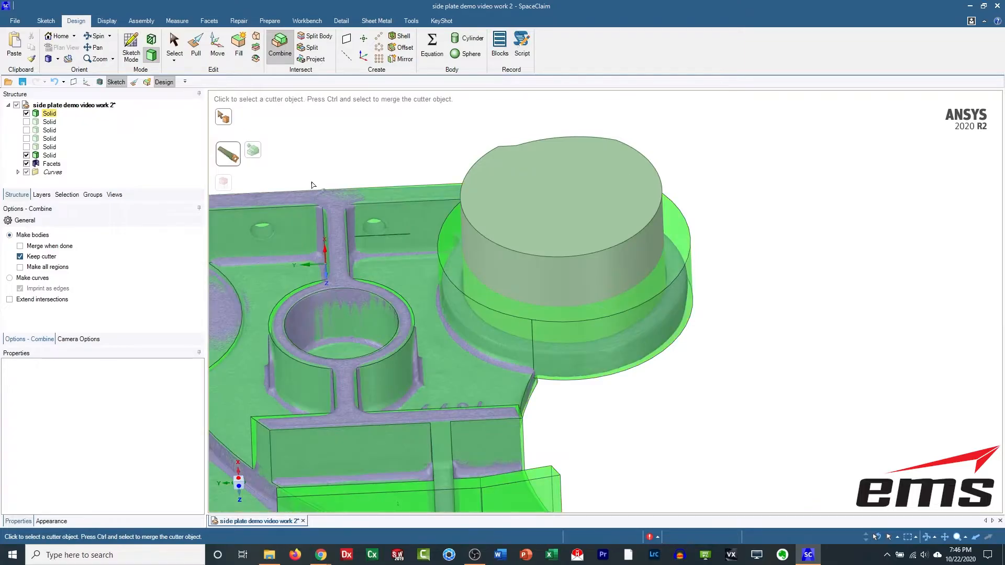
left_click(506, 219)
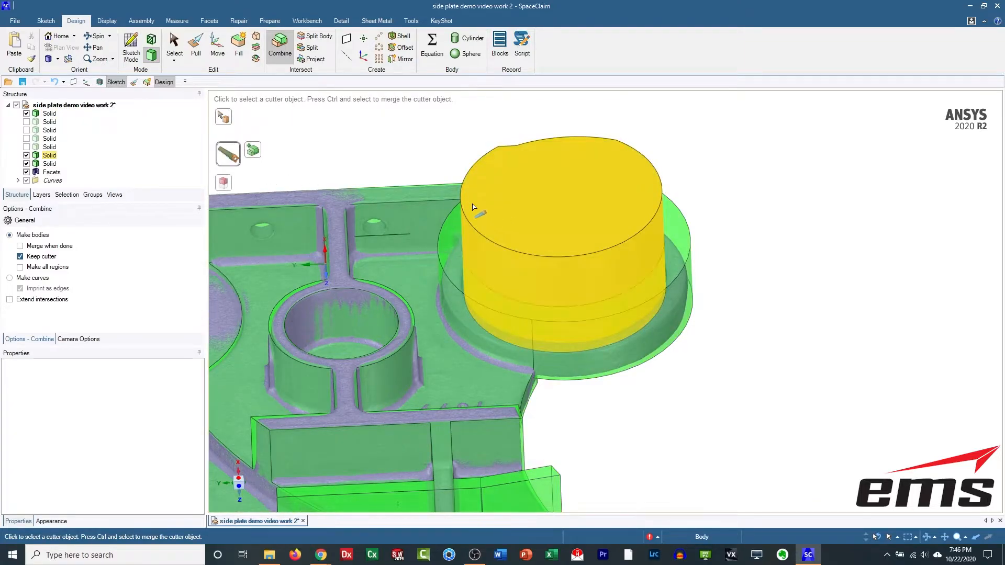
left_click(556, 296)
left_click(563, 225)
middle_click_drag(810, 290, 774, 334)
left_click(772, 333)
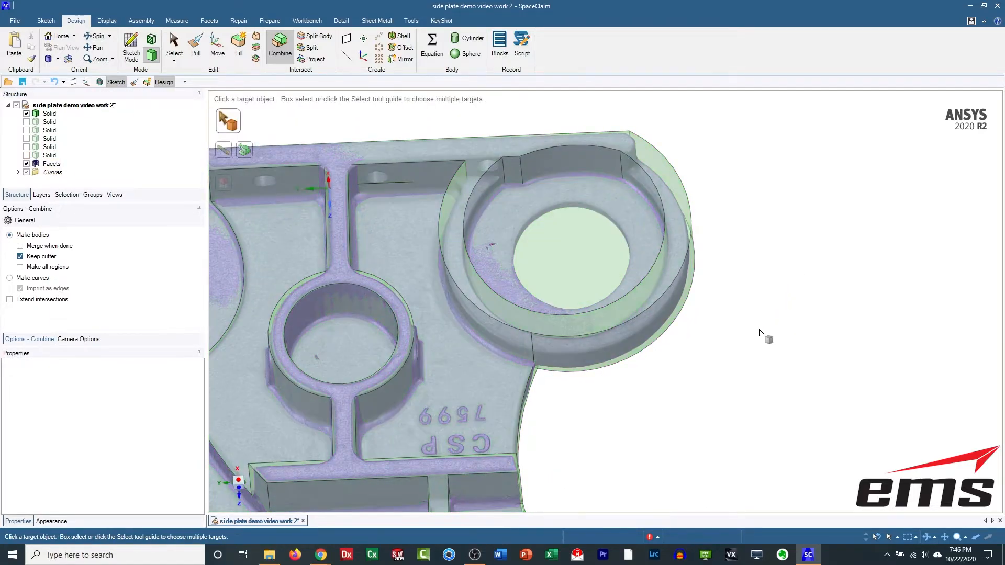
Make the main plate solid opaque in its display style.
middle_click_drag(409, 260, 527, 303, "ctrl")
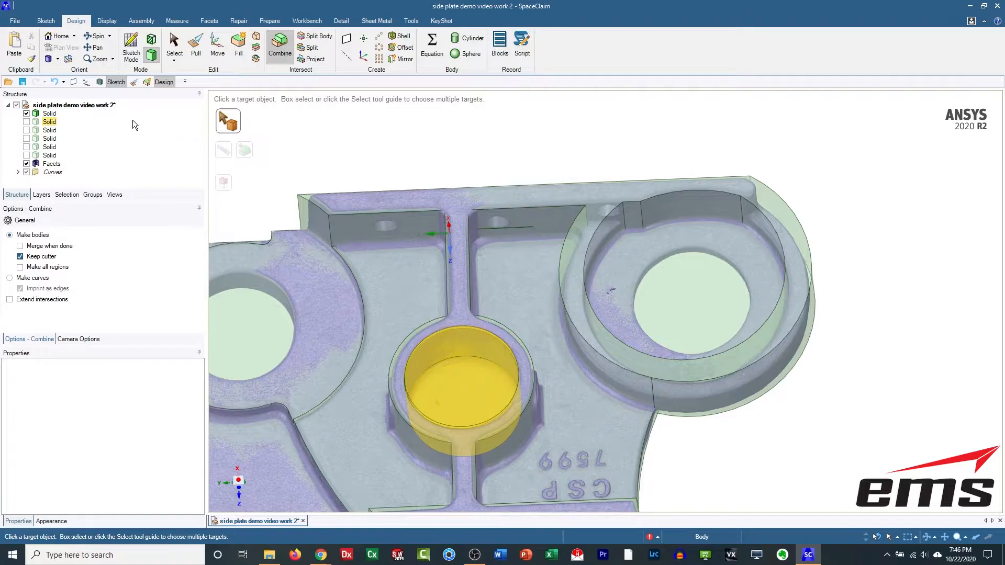
left_click(48, 115)
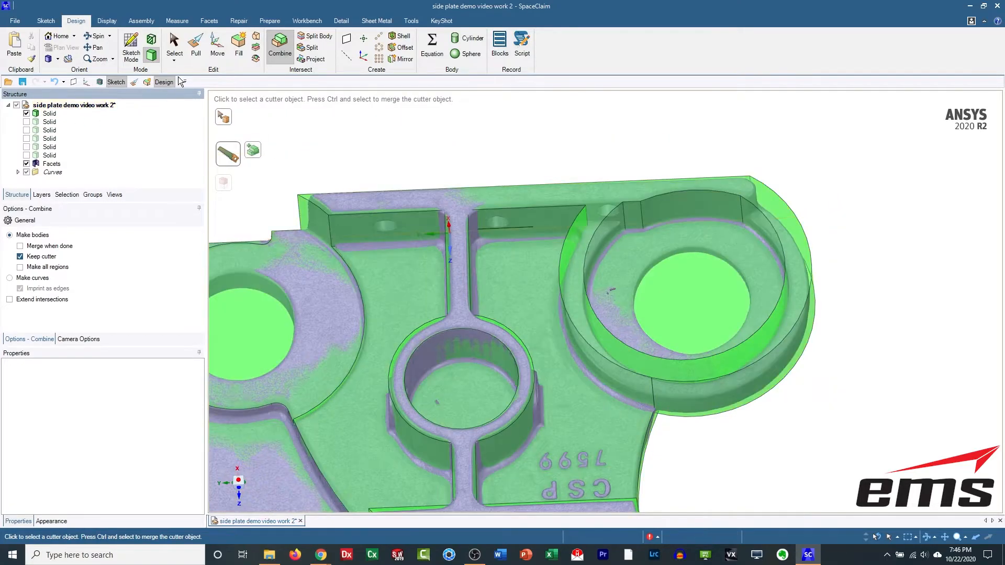
left_click(106, 21)
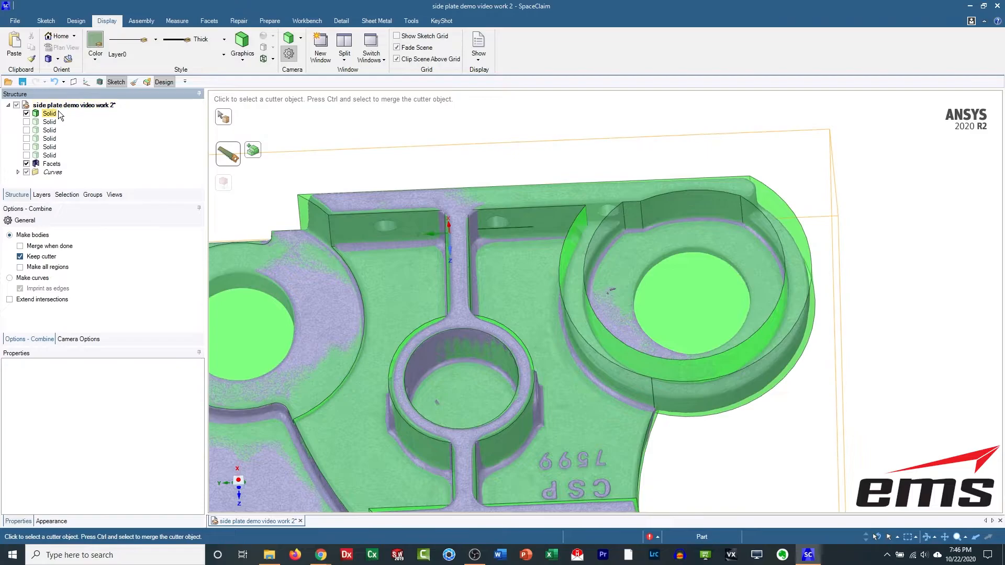
key("Escape")
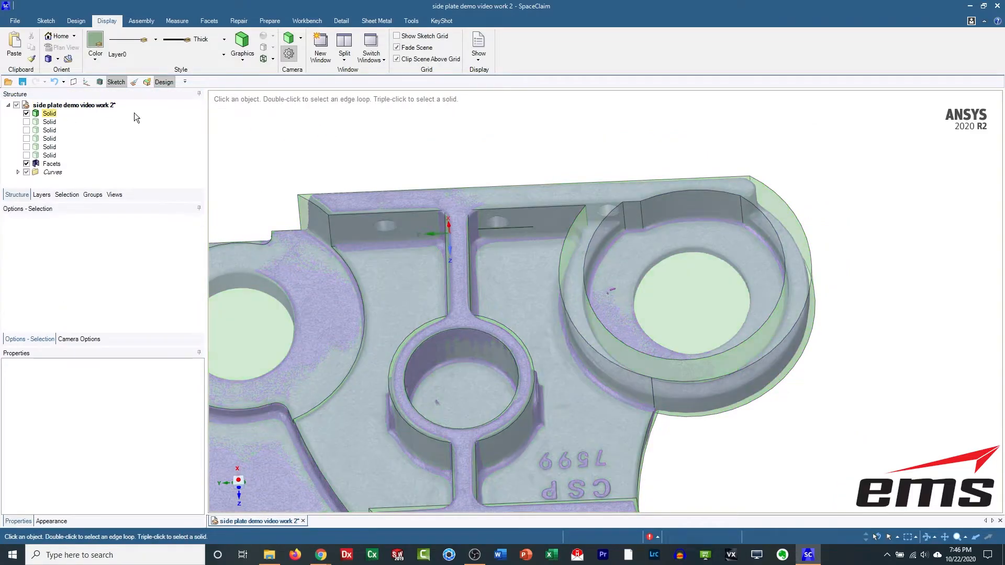
left_click(48, 113)
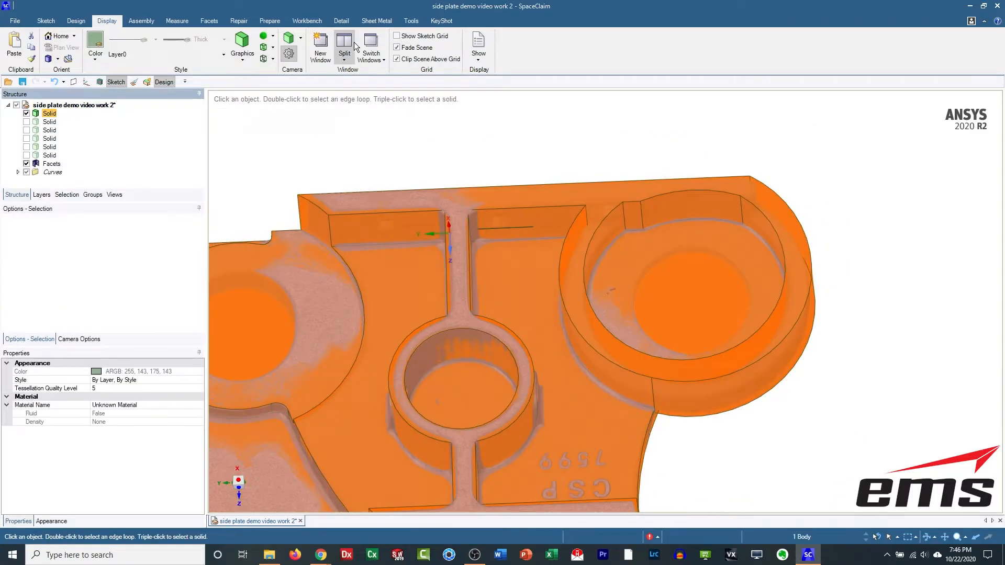
left_click(272, 48)
left_click(281, 72)
left_click(515, 139)
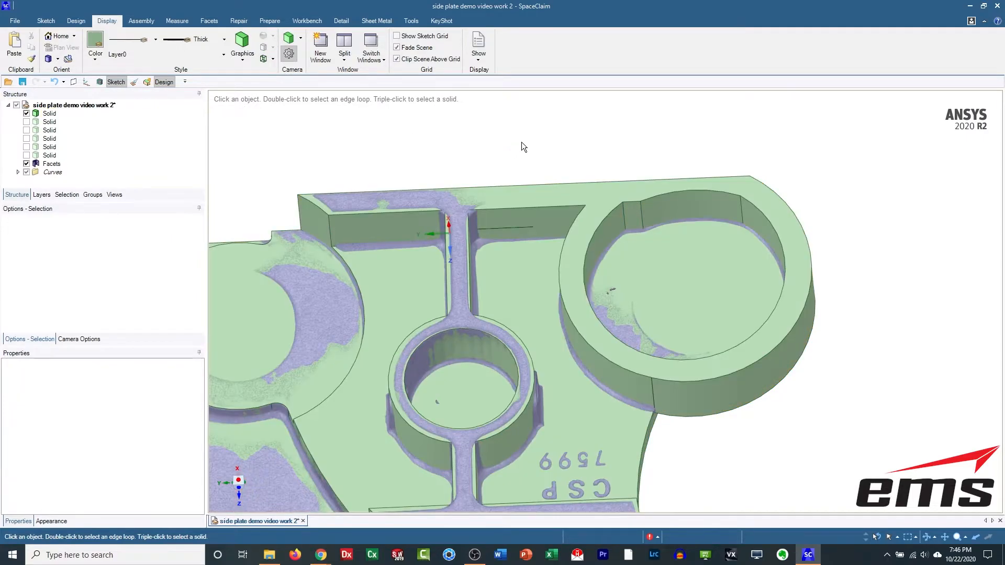
Start a sketch on the top face of the ribs and end boss, lower its plane into the upper rib, and view it in plan.
middle_click_drag(569, 289, 583, 263)
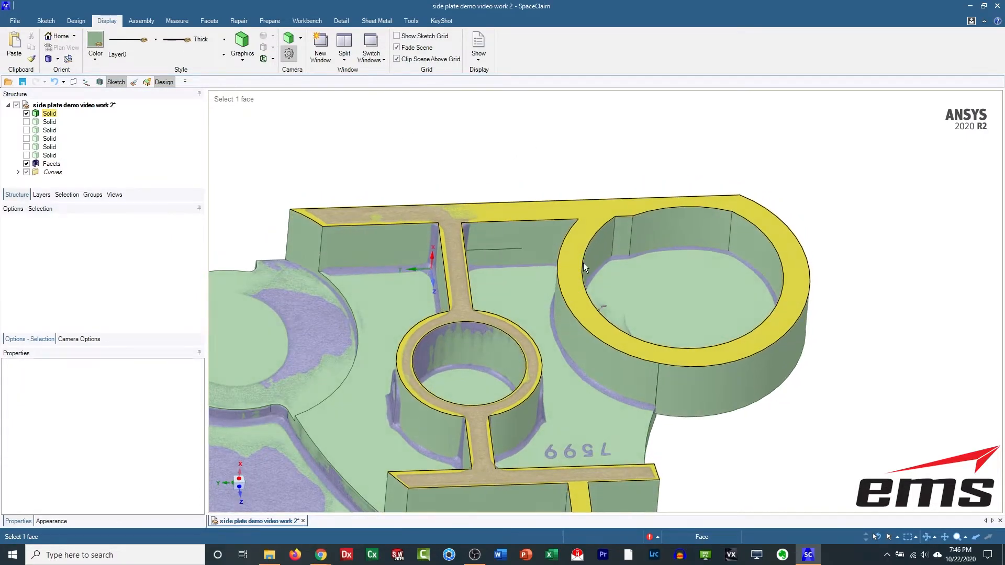
middle_click_drag(472, 219, 427, 164, "shift")
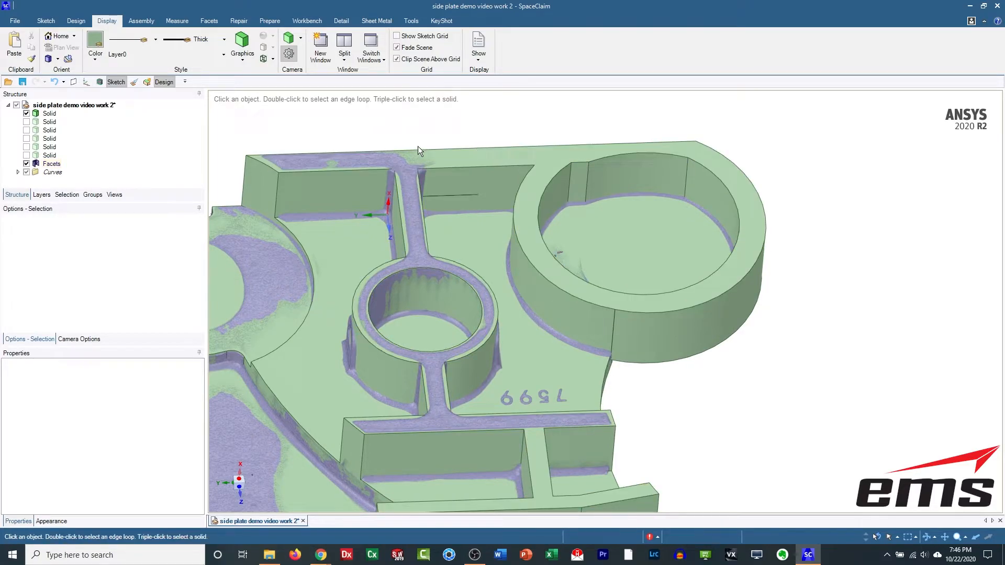
left_click(538, 195)
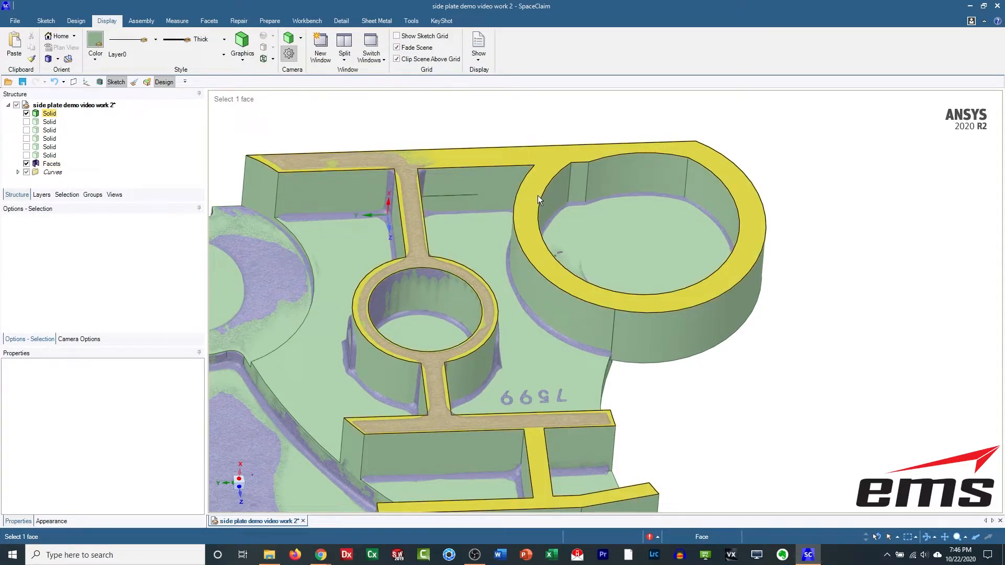
left_click(535, 196)
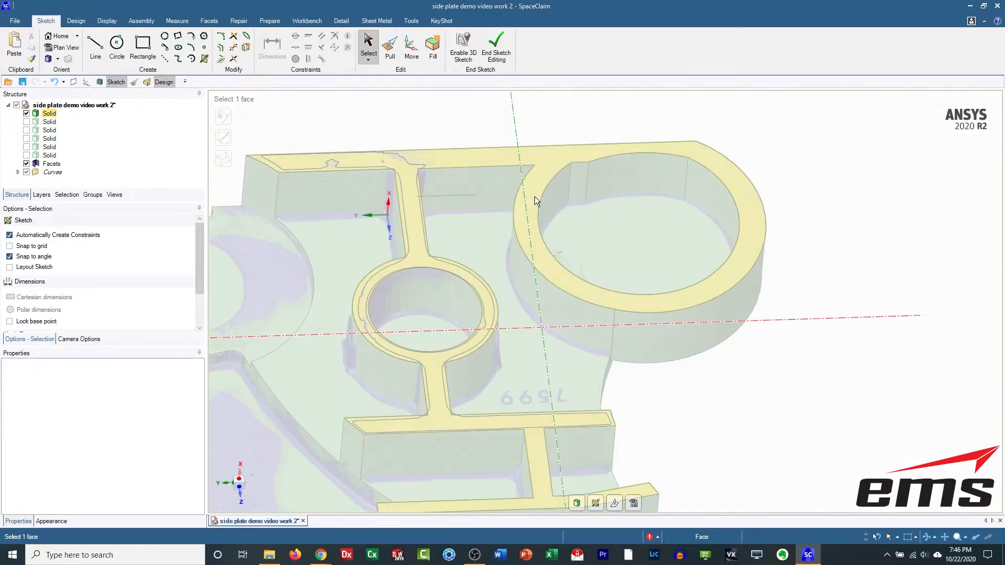
key("m")
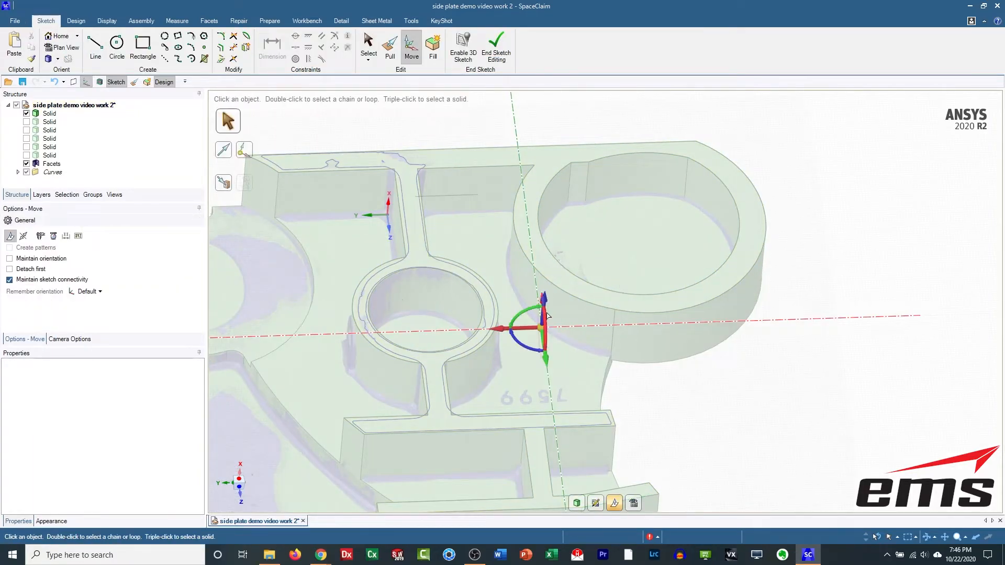
mouse_move(546, 302)
left_mouse_down()
mouse_move(525, 393)
mouse_move(544, 320)
mouse_move(550, 348)
mouse_move(552, 330)
left_mouse_up()
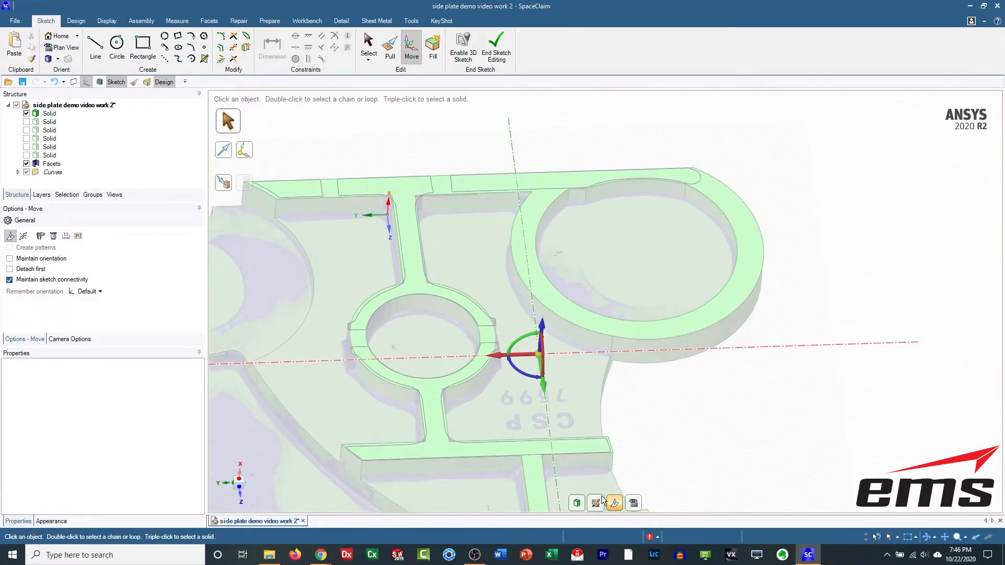
left_click(632, 503)
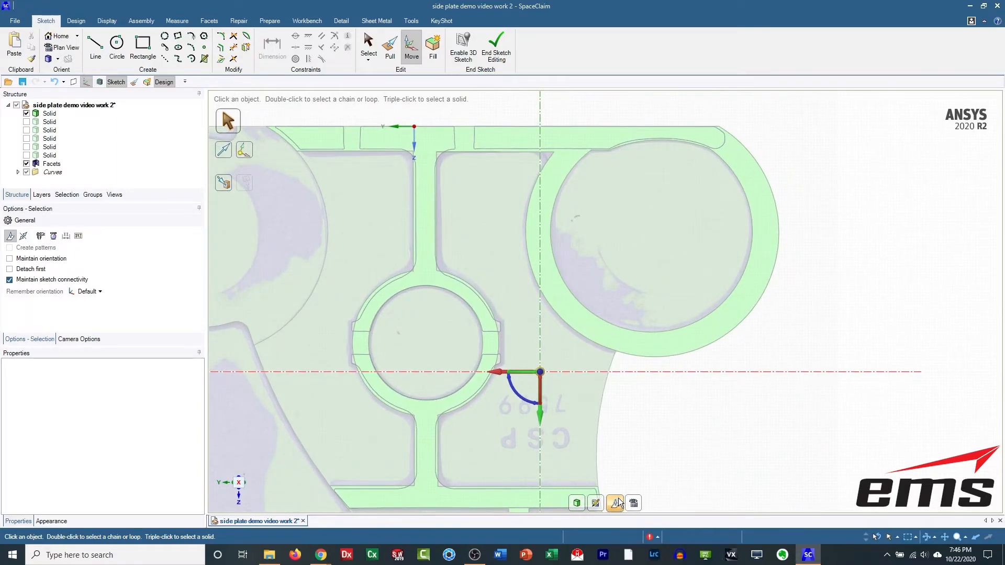
left_click(615, 503)
Project the upper rib's straight inner edge between the vertical rib and the end boss onto the sketch plane.
left_click(512, 151)
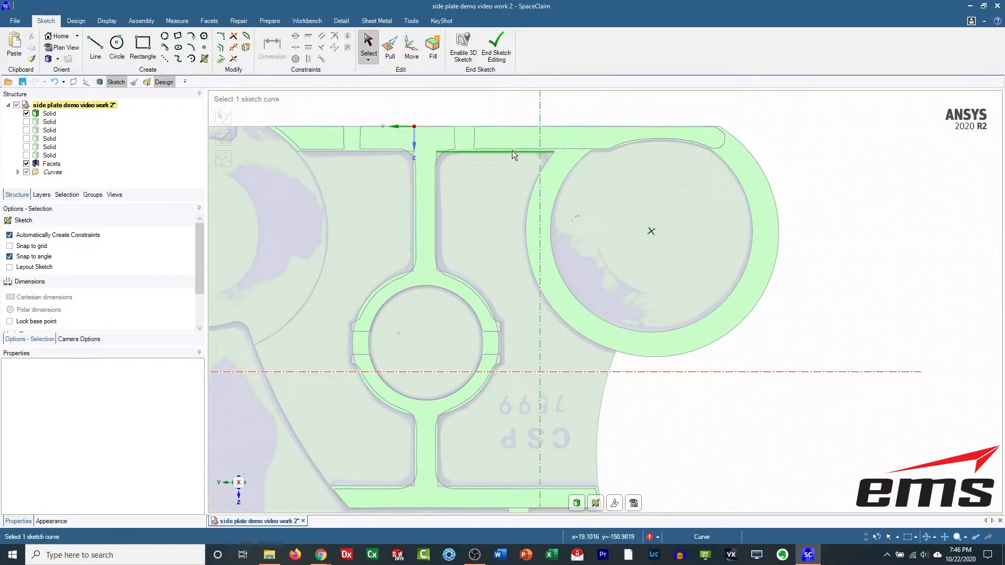
left_click(223, 61)
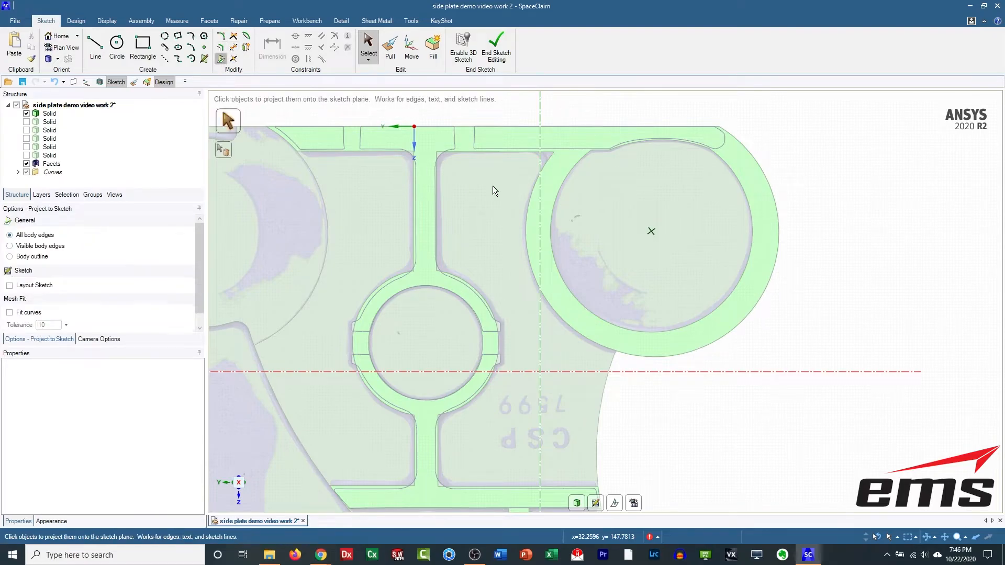
left_click(529, 153)
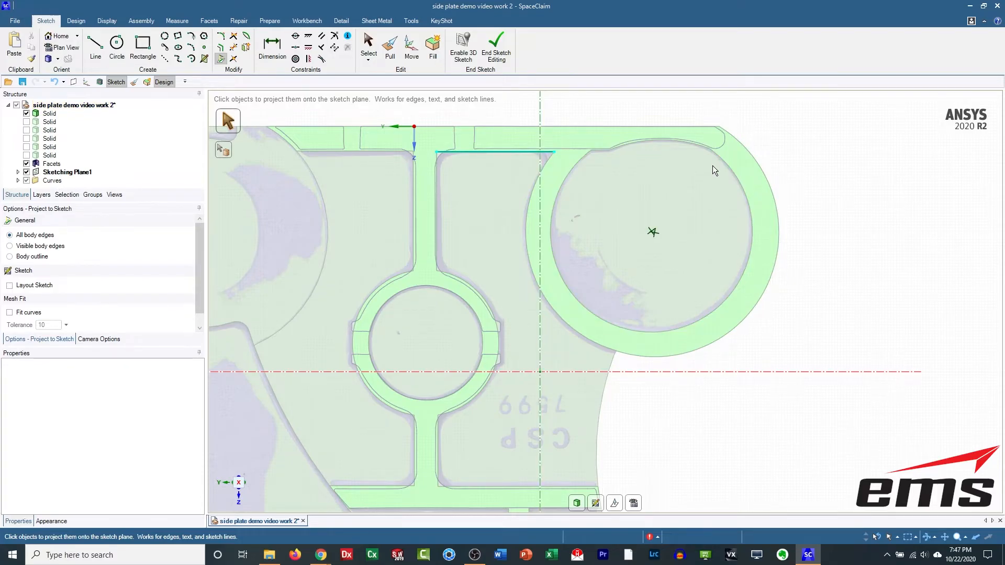
Sketch a slanted line across the end boss's ring near the rounded end of the upper rib.
left_click(96, 47)
scroll(726, 146, "up", 5)
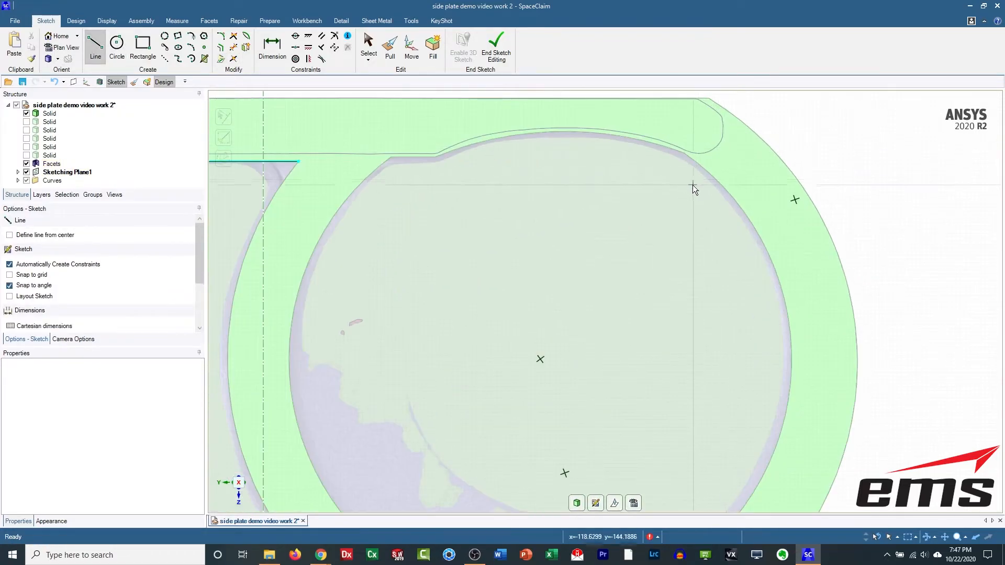
left_click(686, 175)
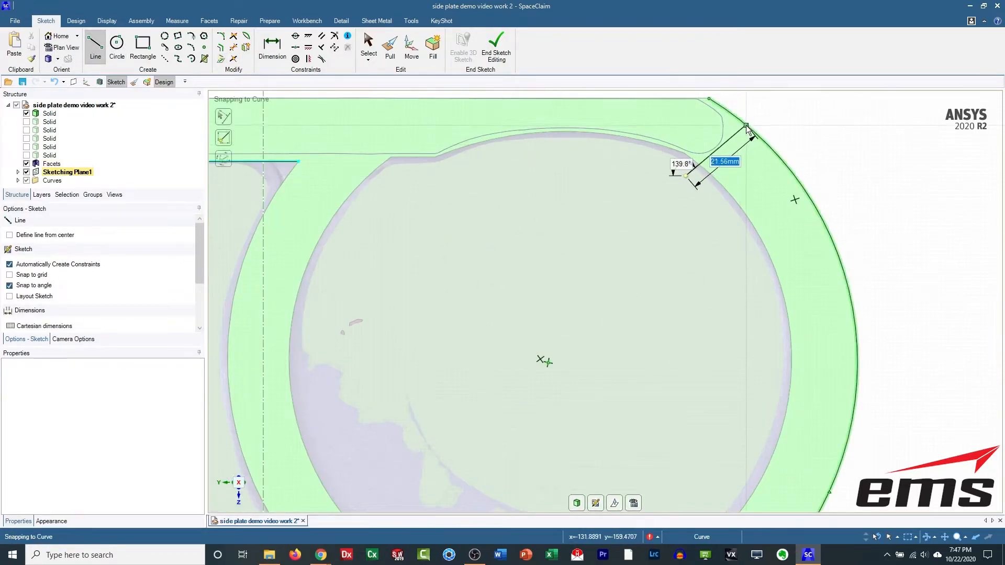
left_click(765, 105)
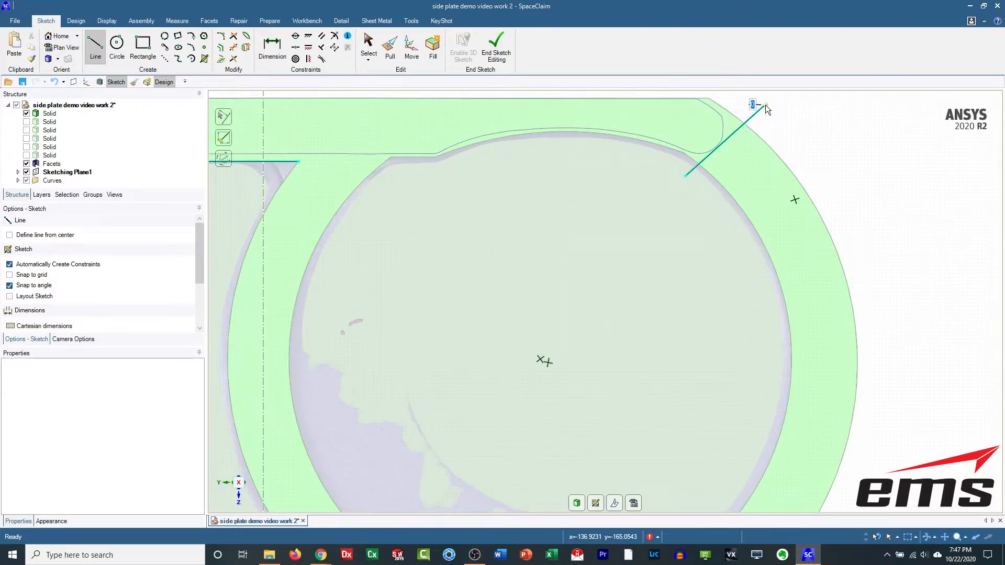
key("Escape")
scroll(526, 305, "up", 2)
scroll(526, 305, "down", 5)
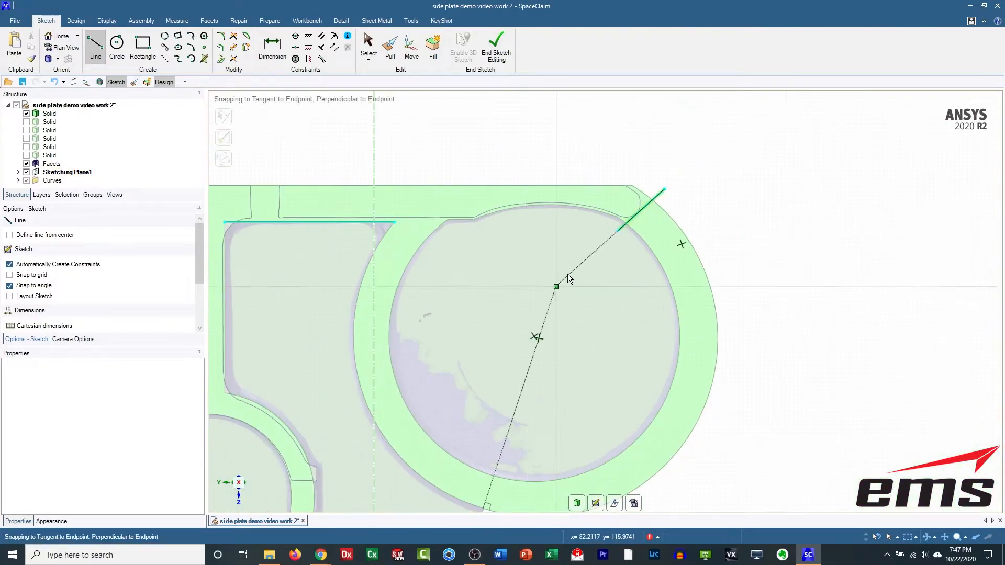
scroll(543, 299, "down", 2)
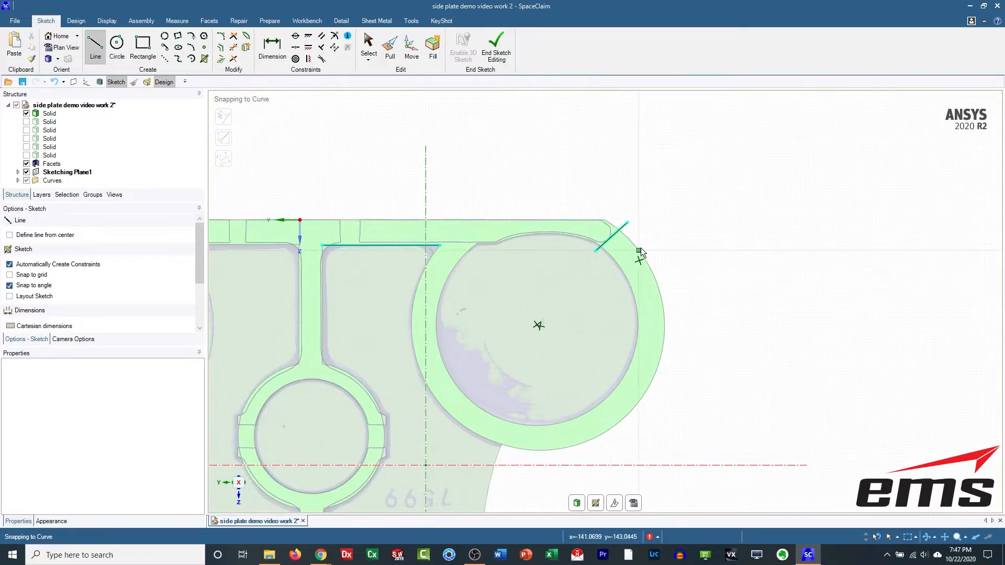
Continue the sketch with lines from the slanted line's outer end around the end boss and back onto the projected rib edge.
left_click(628, 222)
left_click(699, 222)
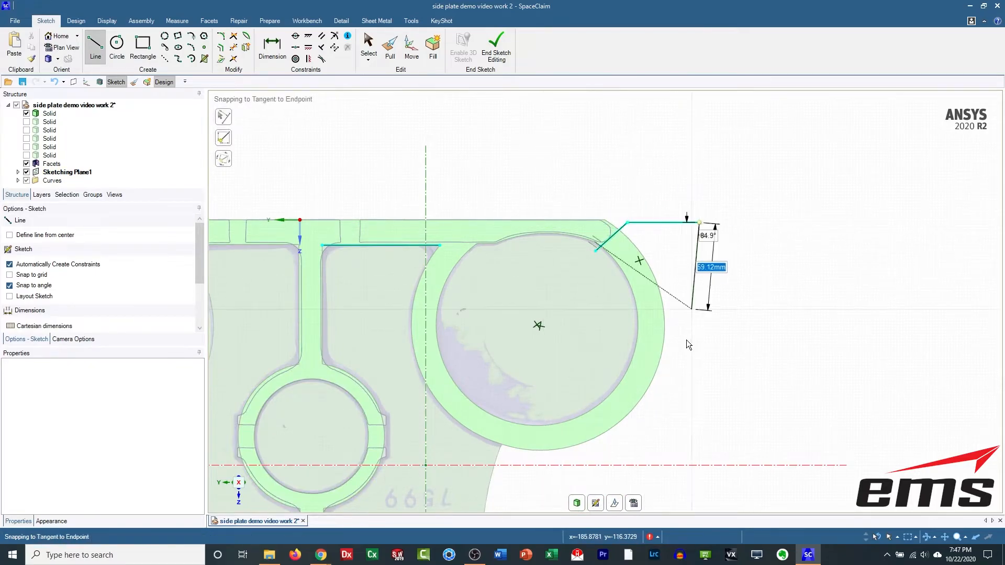
left_click(699, 475)
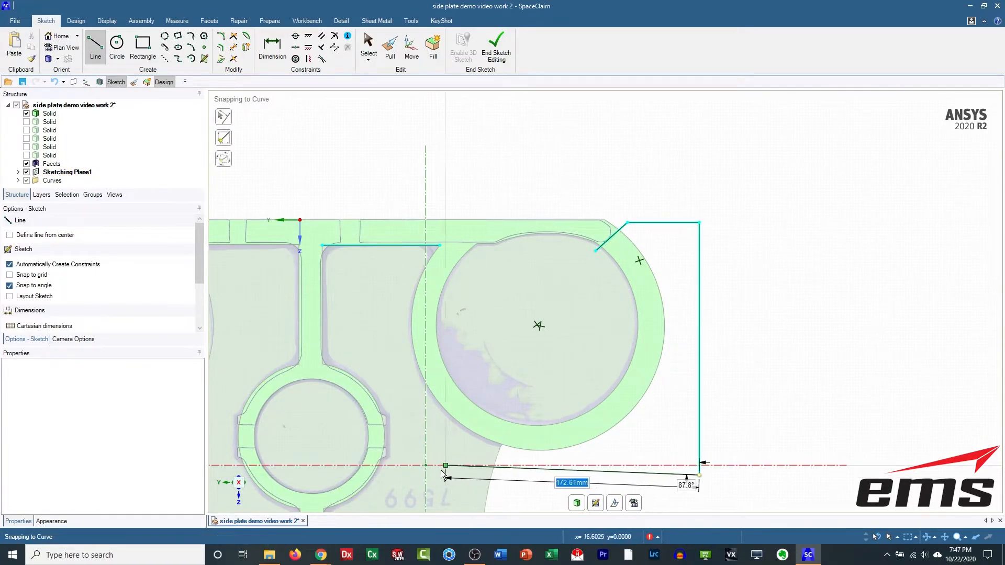
left_click(414, 445)
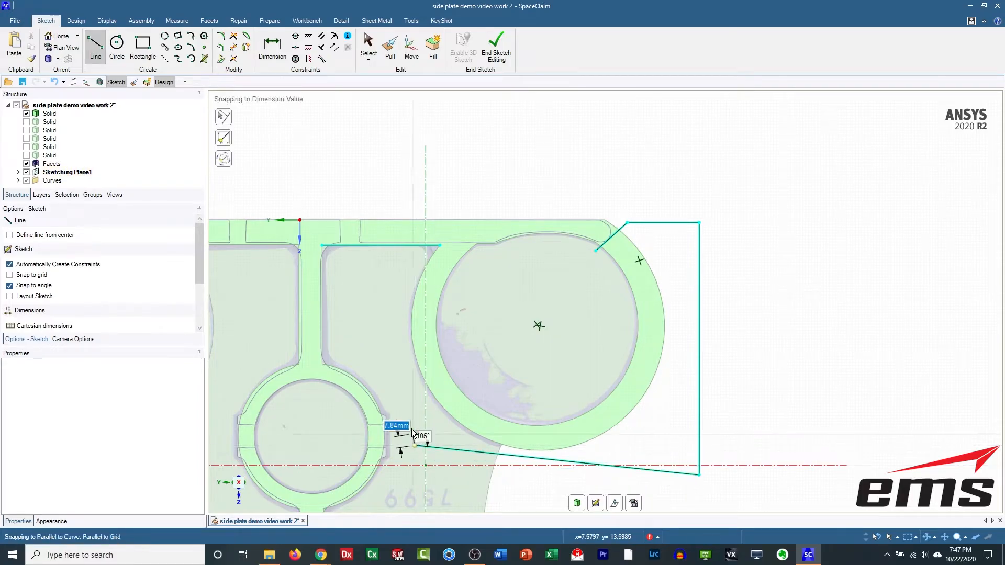
left_click(392, 280)
double_click(392, 246)
key("Escape")
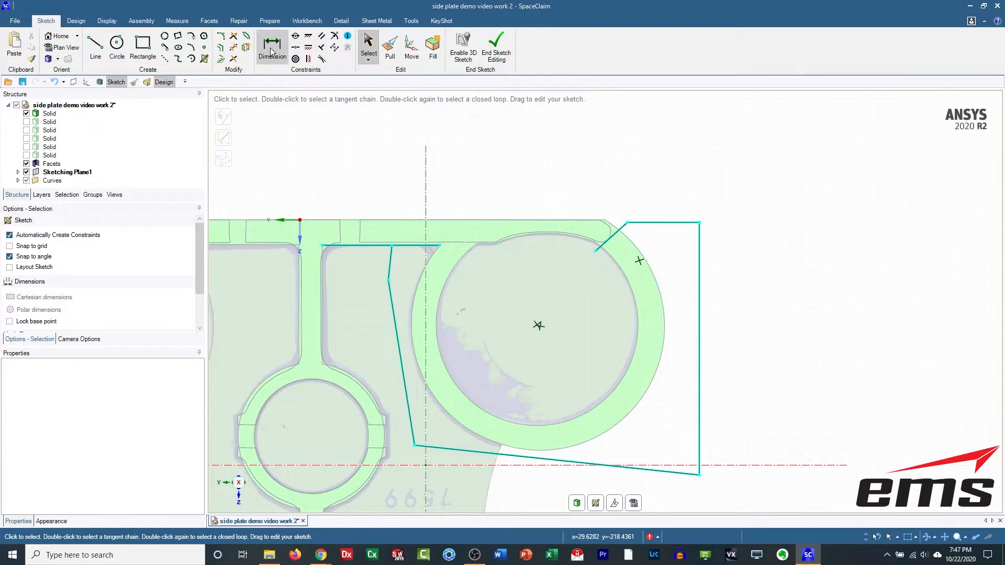
Trim the projected edge outside the outline, join its other end to the slanted line as a corner, and finish the sketch.
left_click(233, 37)
left_click(361, 245)
left_click(432, 246)
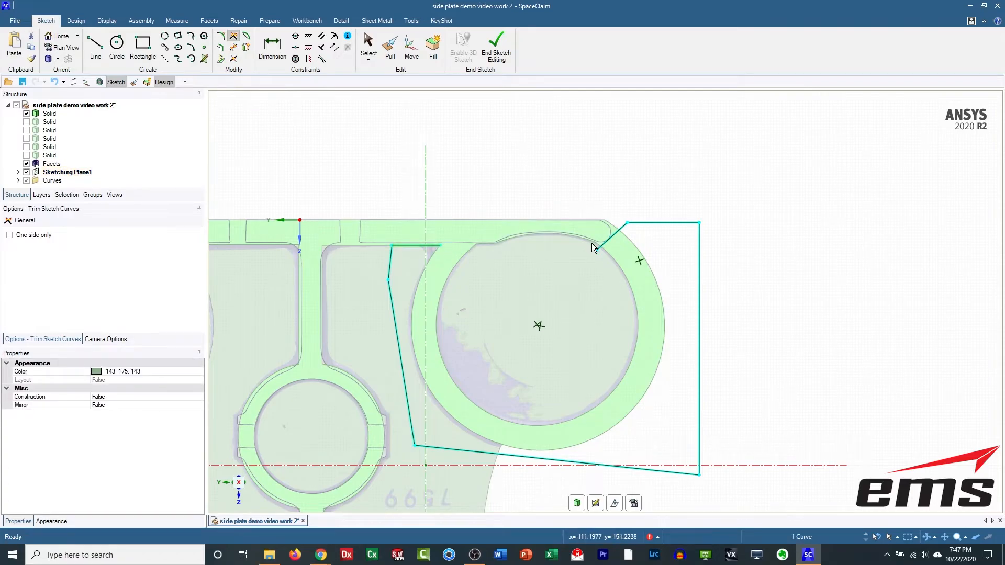
left_click(611, 239)
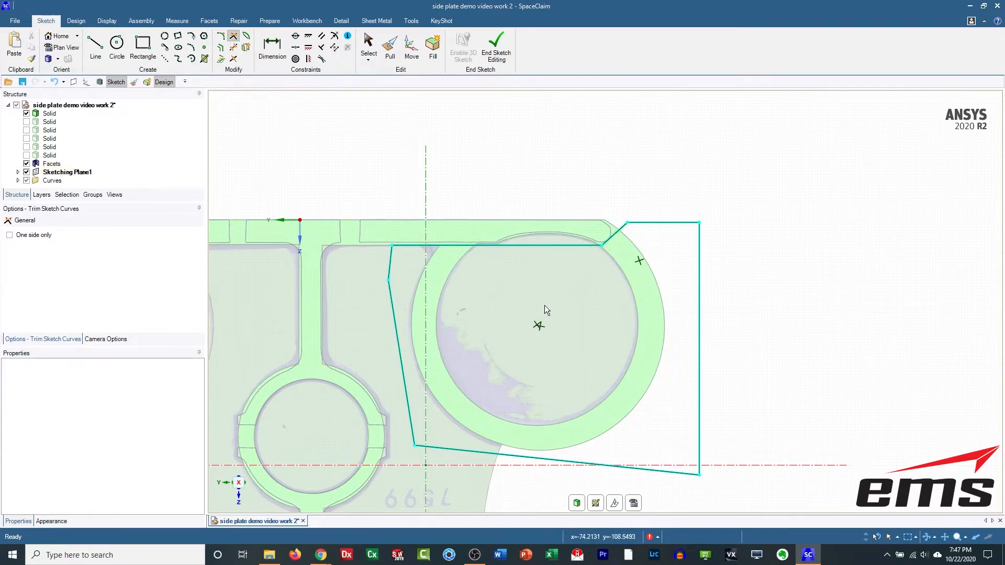
left_click(496, 48)
Try to pull the sketched surface over the end boss upward about 64 mm.
mouse_move(610, 280)
middle_mouse_down()
mouse_move(601, 234)
mouse_move(601, 354)
middle_mouse_up()
left_click(539, 330)
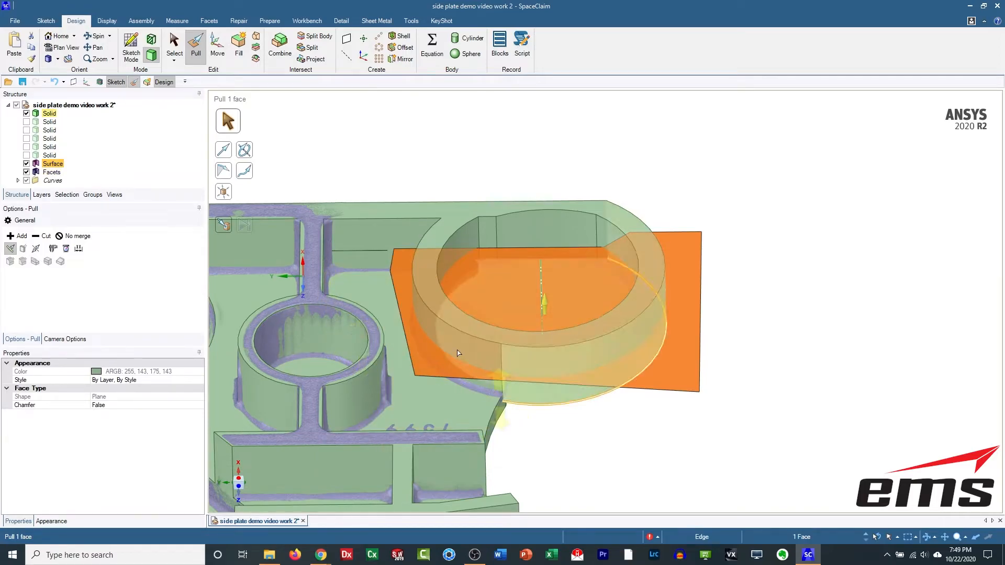
left_click(504, 267)
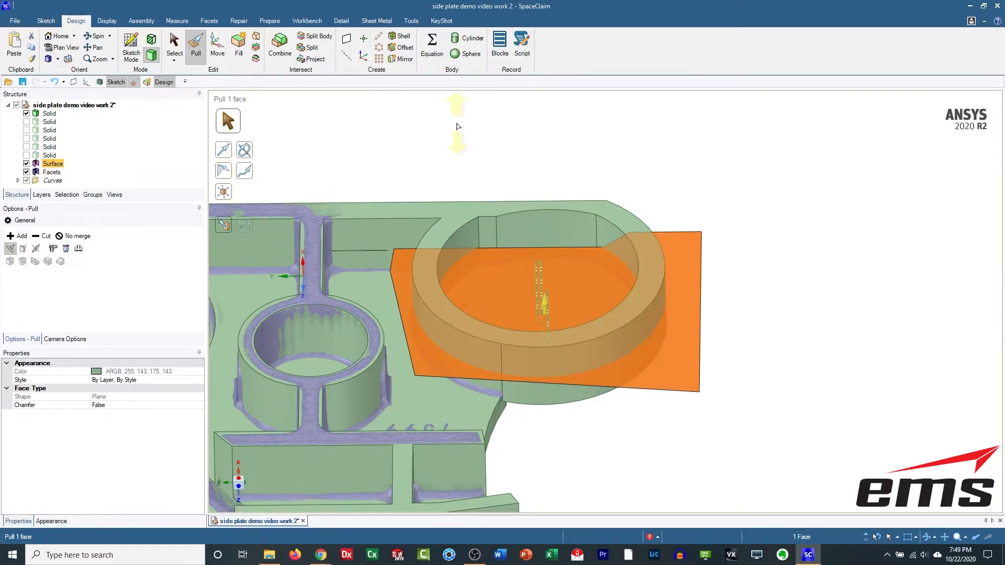
middle_click_drag(380, 173, 427, 151, "shift")
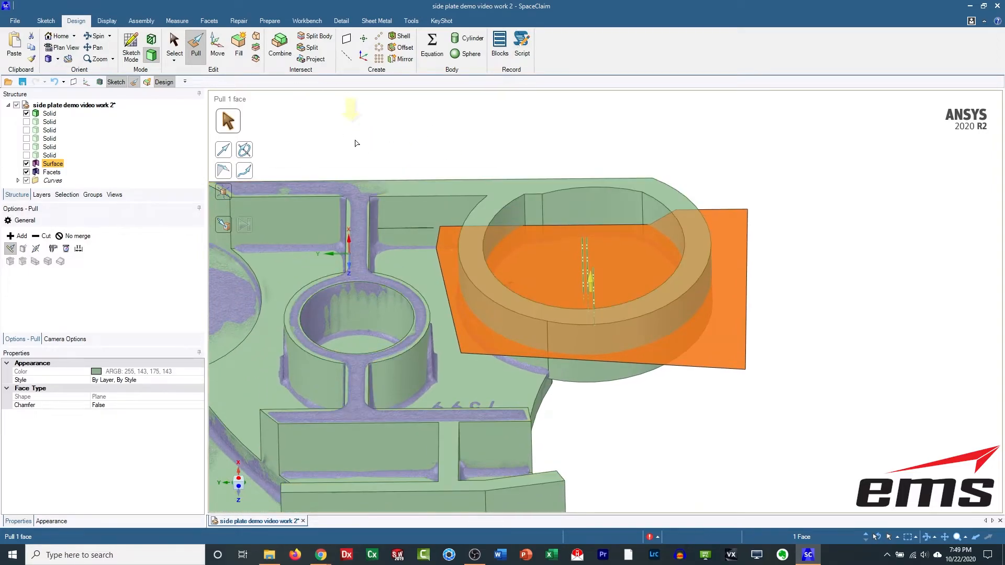
left_click_drag(590, 277, 586, 211)
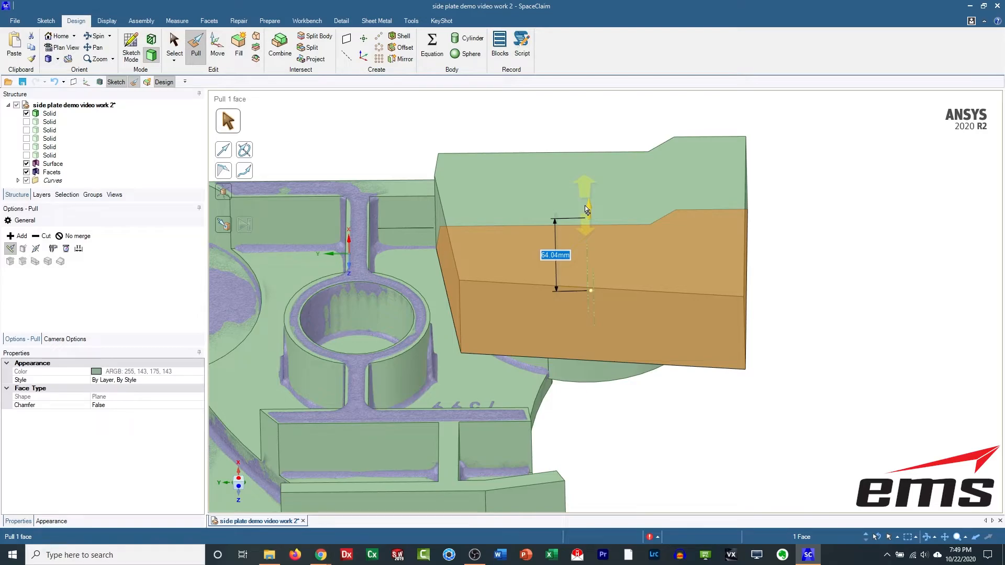
left_click_drag(586, 211, 587, 210)
middle_click_drag(586, 210, 559, 282)
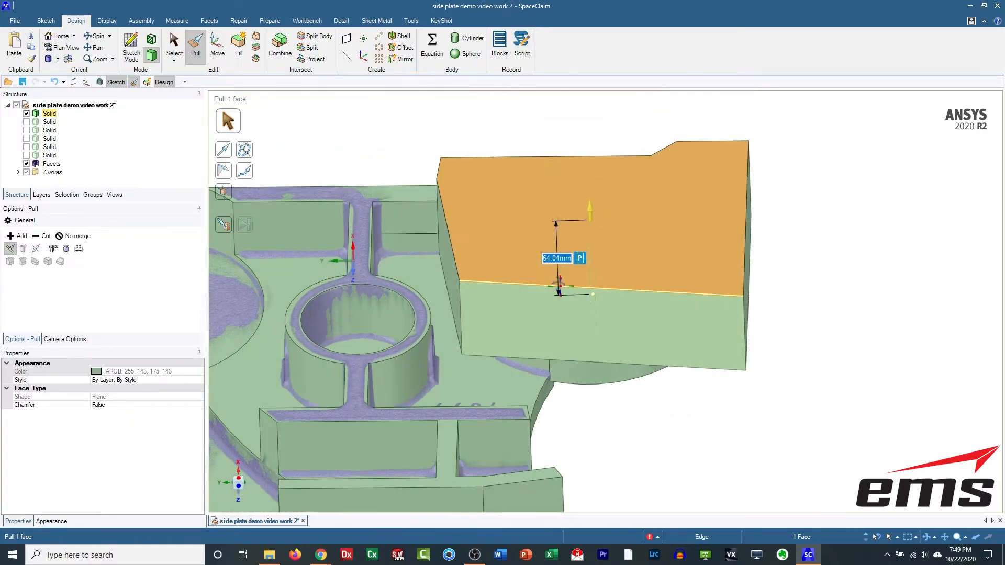
key("ctrl+z")
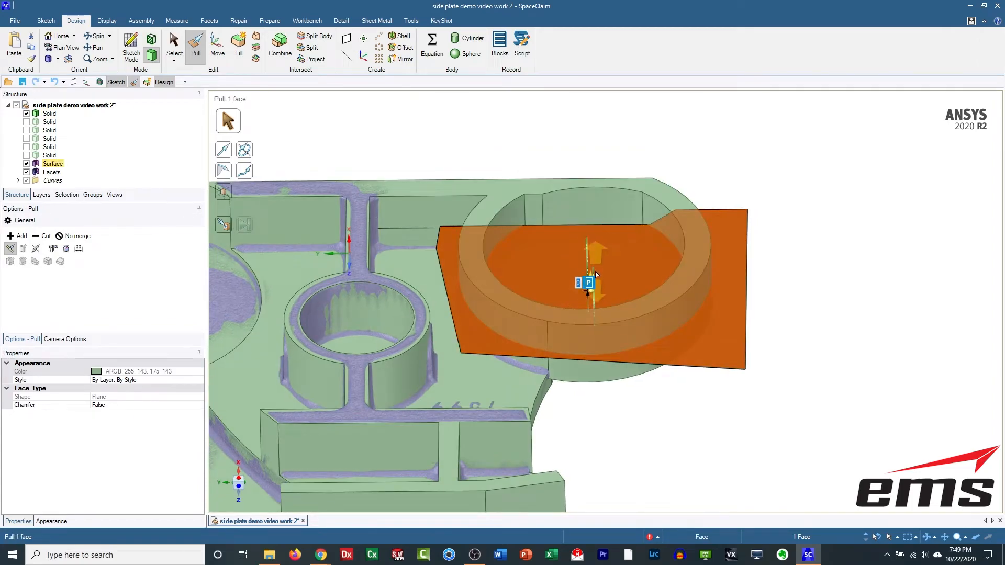
Pull the surface over the end boss upward about 64.5 mm into a separate block with the No merge option.
left_click(704, 339)
left_click(736, 306)
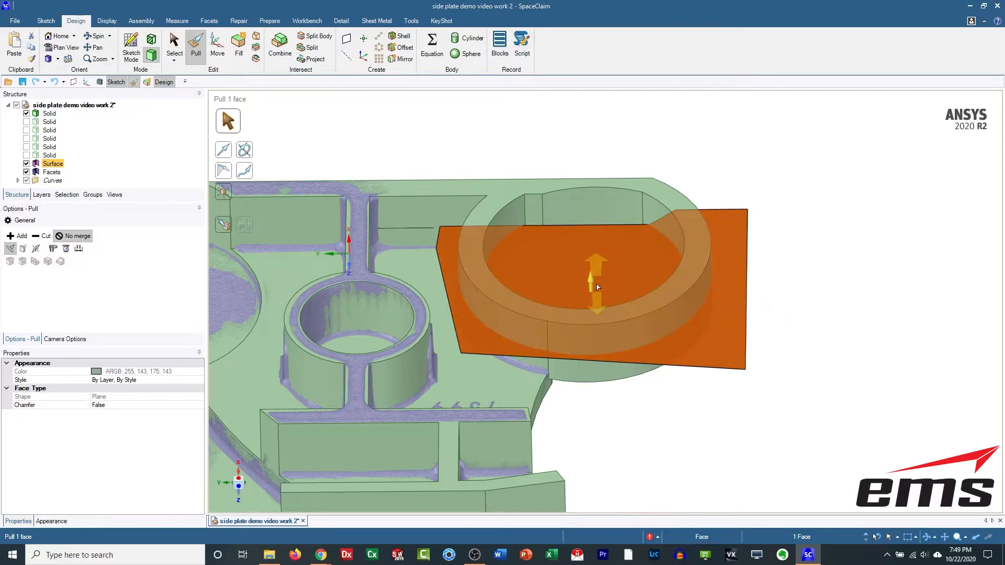
left_click_drag(593, 285, 588, 201)
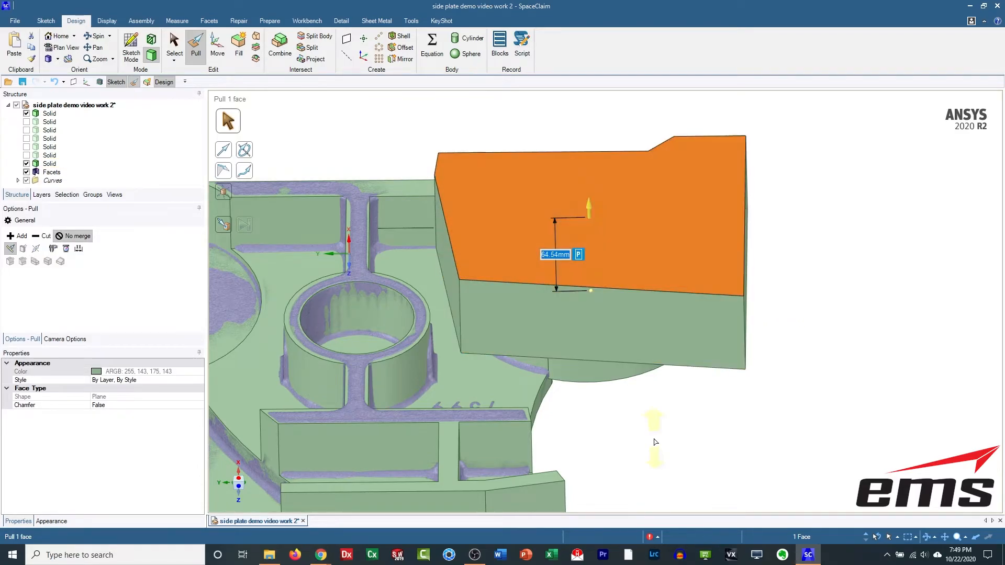
left_click(653, 415)
Hide the main plate solid and pull the block's underside up to the scanned facets of the end boss's rim.
middle_click_drag(652, 415, 691, 335)
left_click(700, 323)
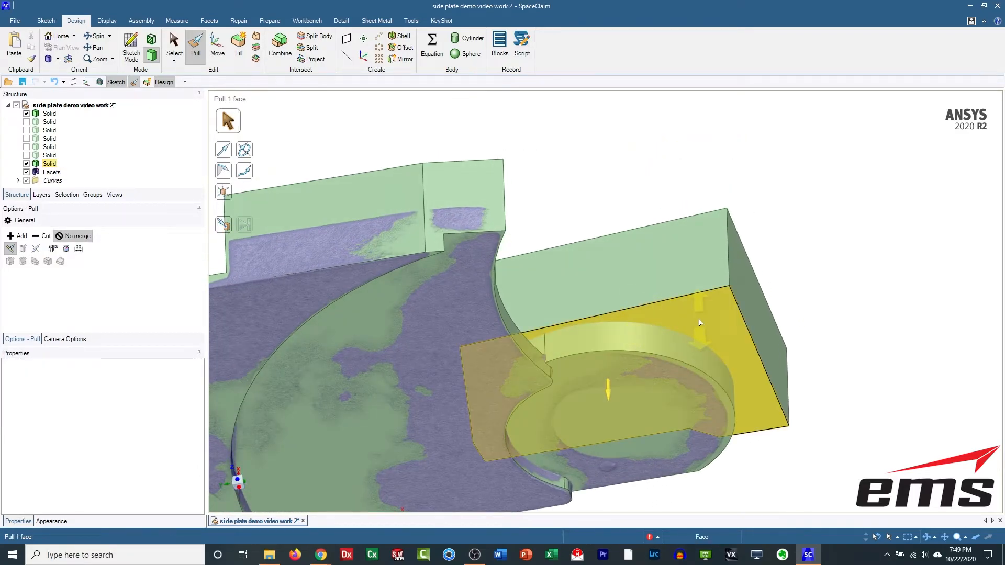
left_click(700, 322)
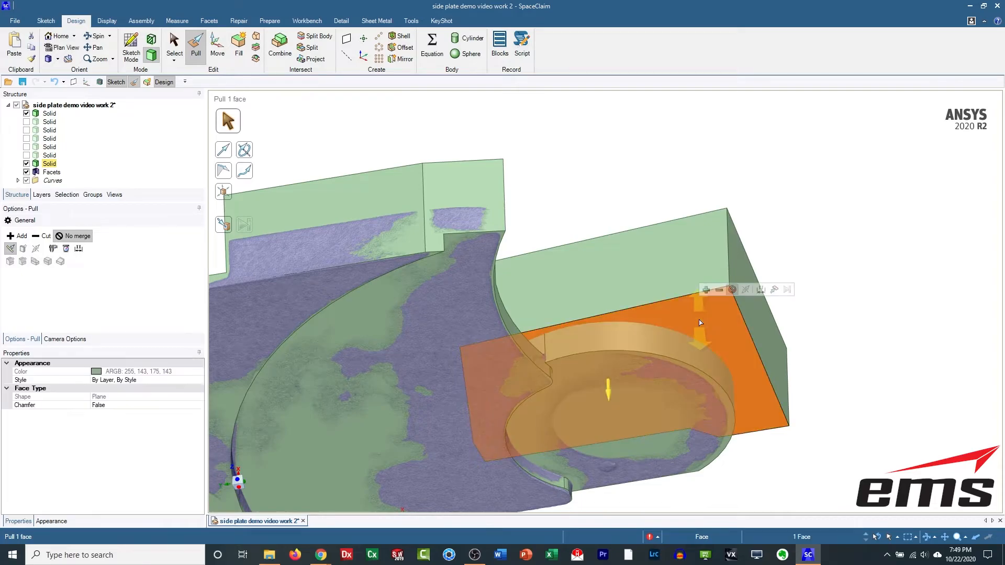
left_click(772, 294)
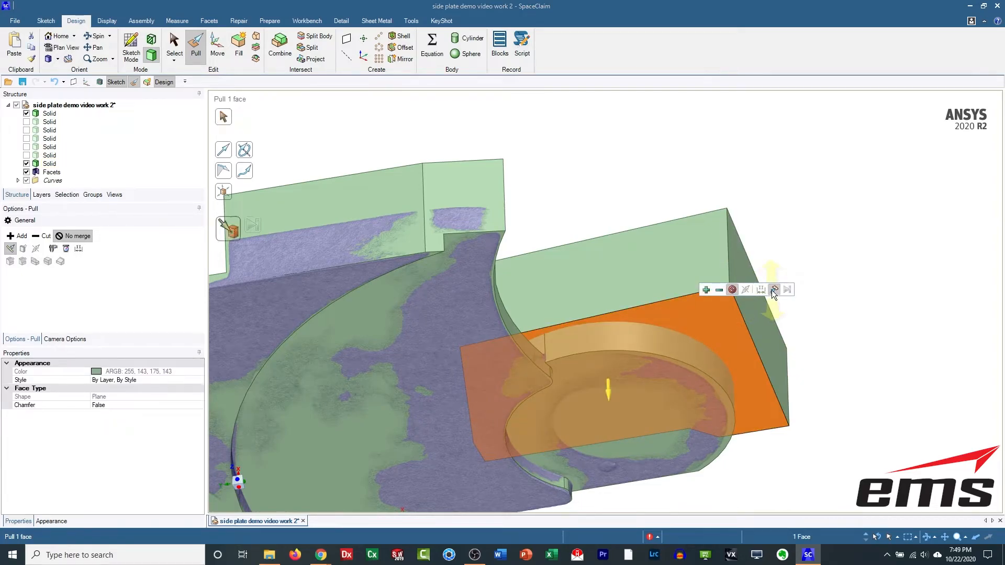
middle_click_drag(567, 204, 651, 425)
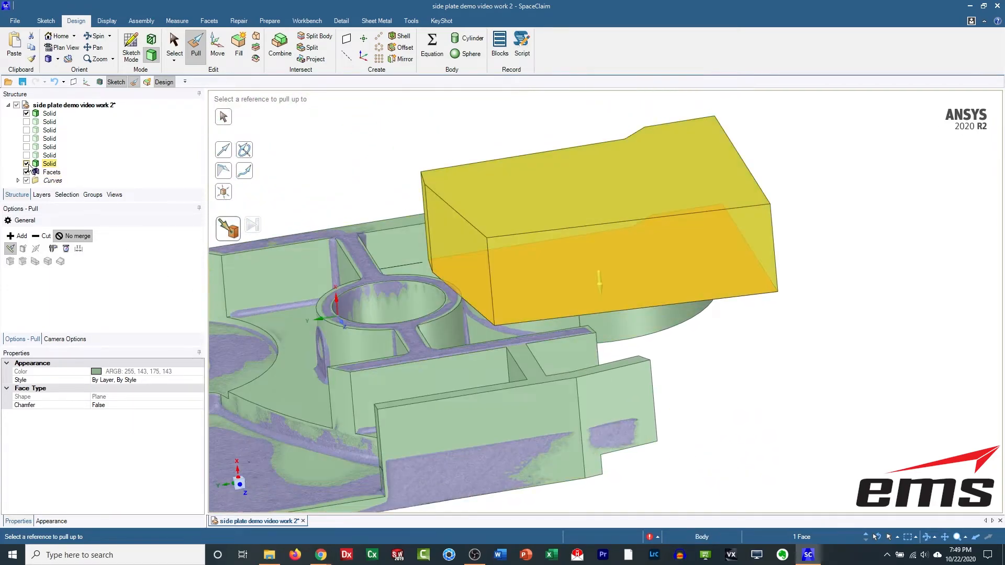
left_click(26, 113)
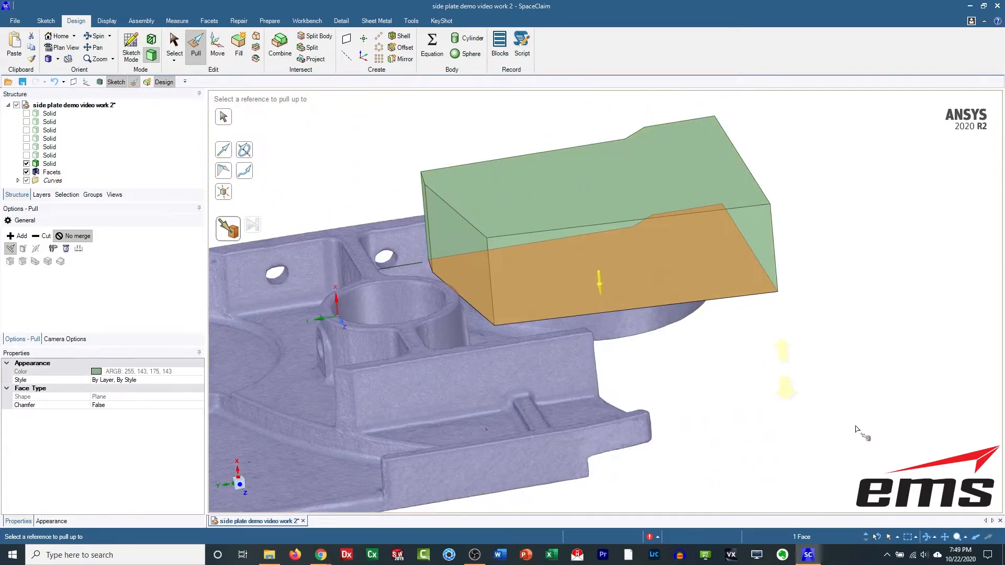
left_click(898, 537)
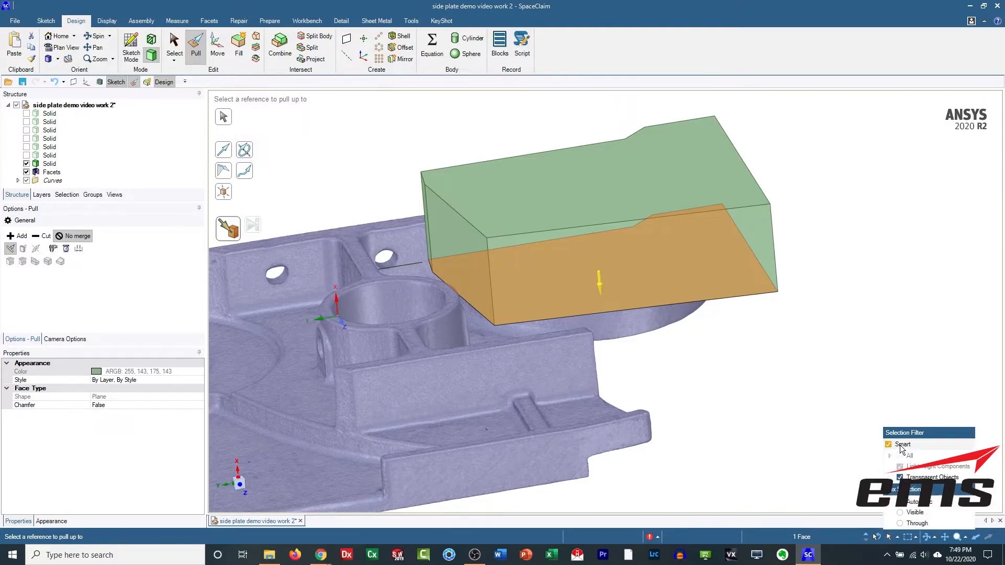
middle_click_drag(686, 368, 706, 450)
middle_click_drag(619, 335, 636, 262)
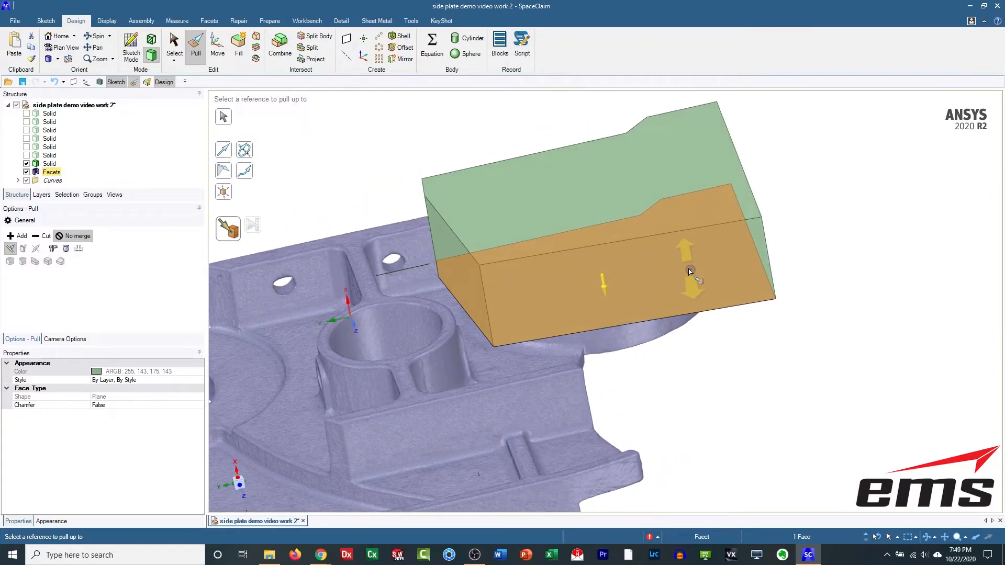
left_click_drag(690, 270, 693, 280)
middle_click_drag(699, 308, 710, 395)
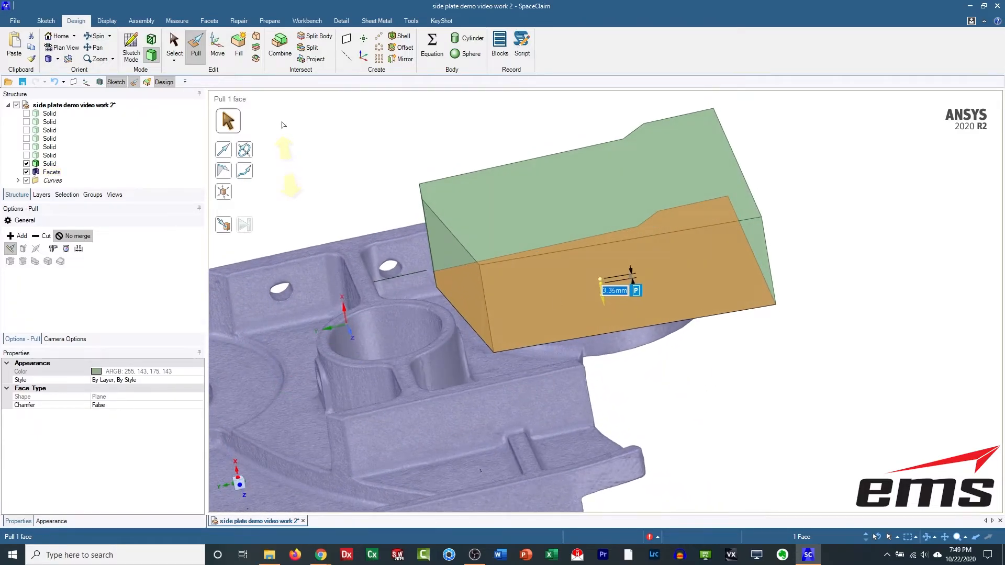
Make the block transparent in its display style and inspect its underside against the scanned end boss.
left_click(106, 21)
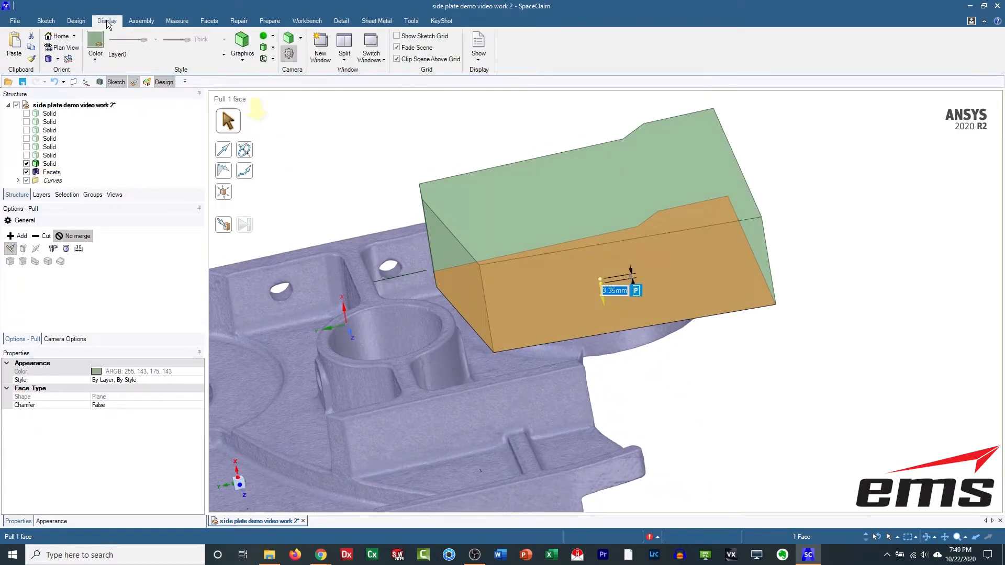
left_click(273, 47)
left_click(278, 56)
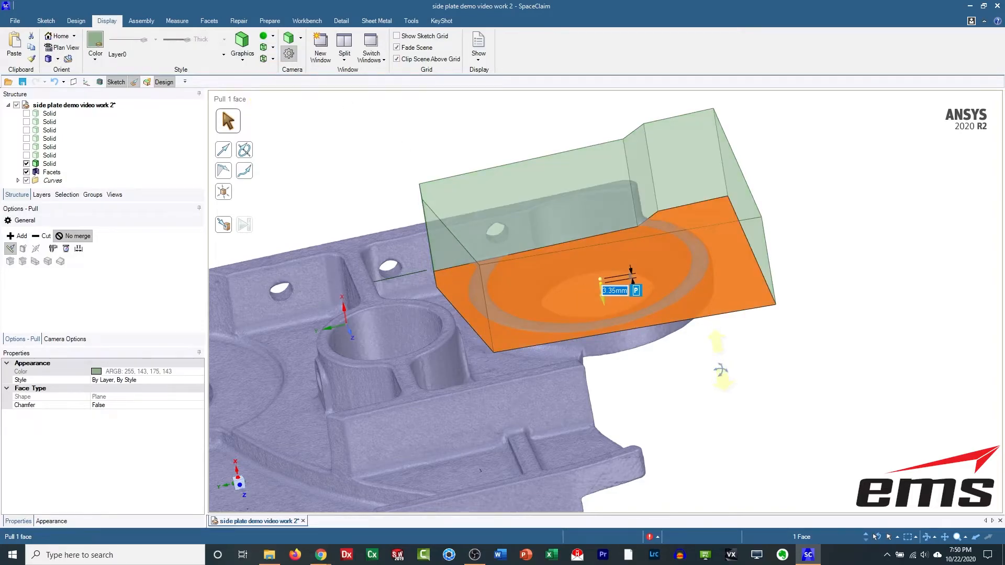
middle_click_drag(720, 369, 721, 402)
middle_click_drag(661, 364, 675, 406, "shift")
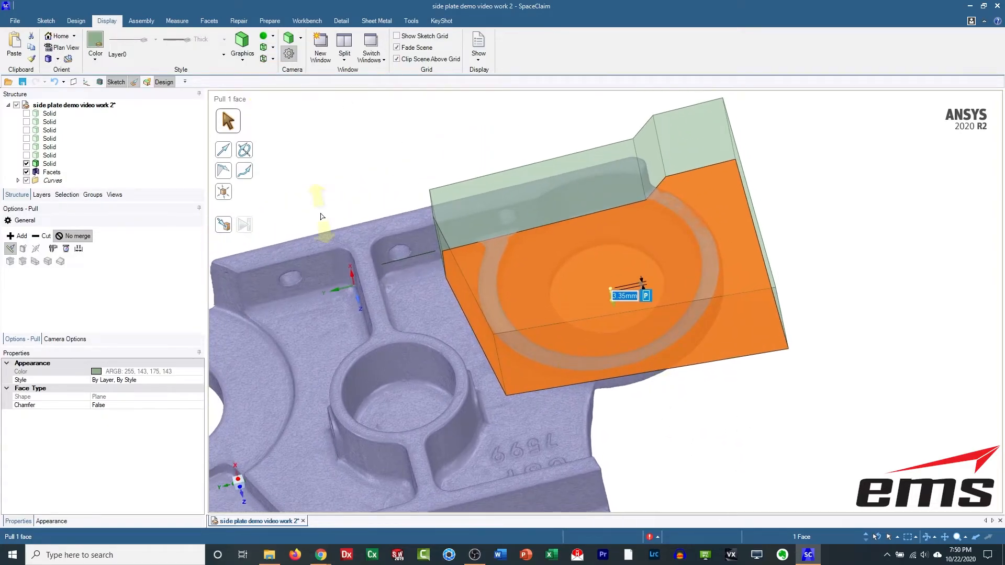
left_click(325, 167)
middle_click_drag(673, 411, 680, 410)
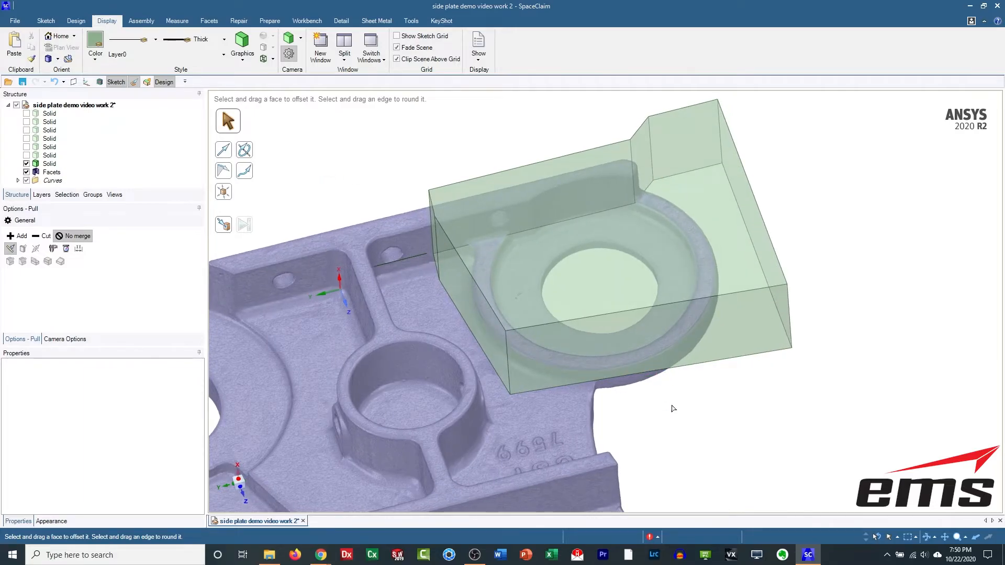
Show the main plate solid and use Combine to cut it with the transparent block, removing the excess above the end boss's scanned rim.
left_click(27, 113)
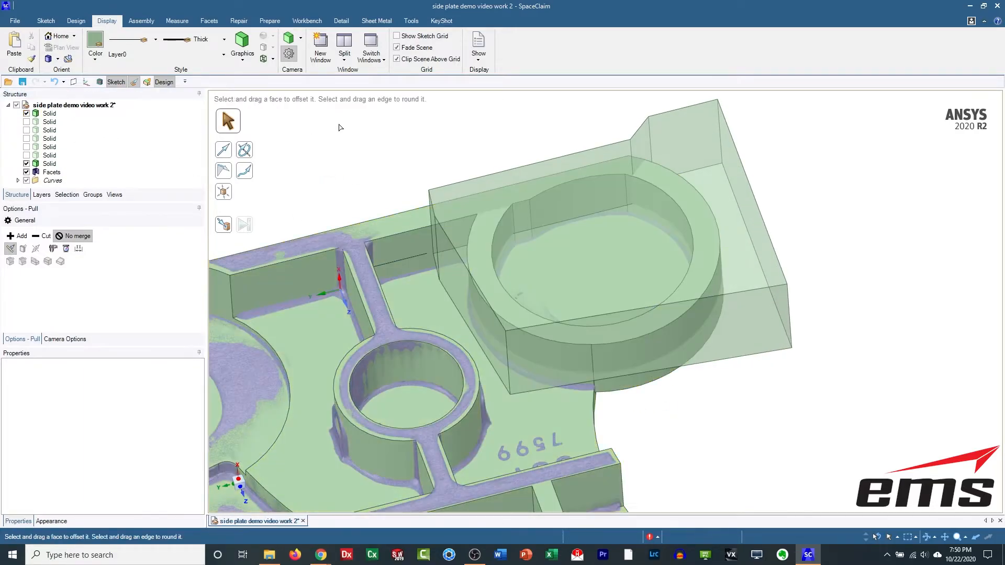
left_click(76, 21)
left_click(281, 44)
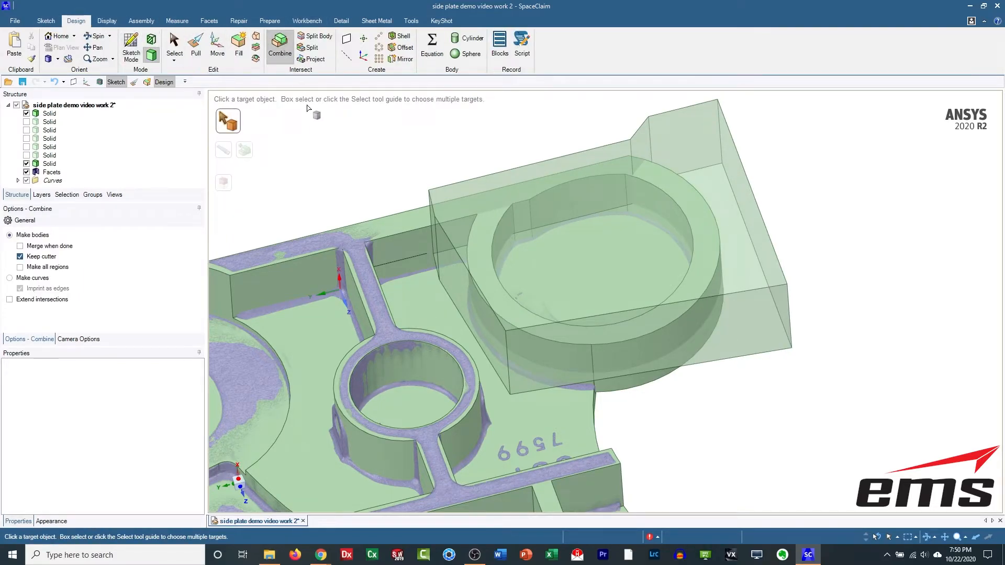
left_click(380, 229)
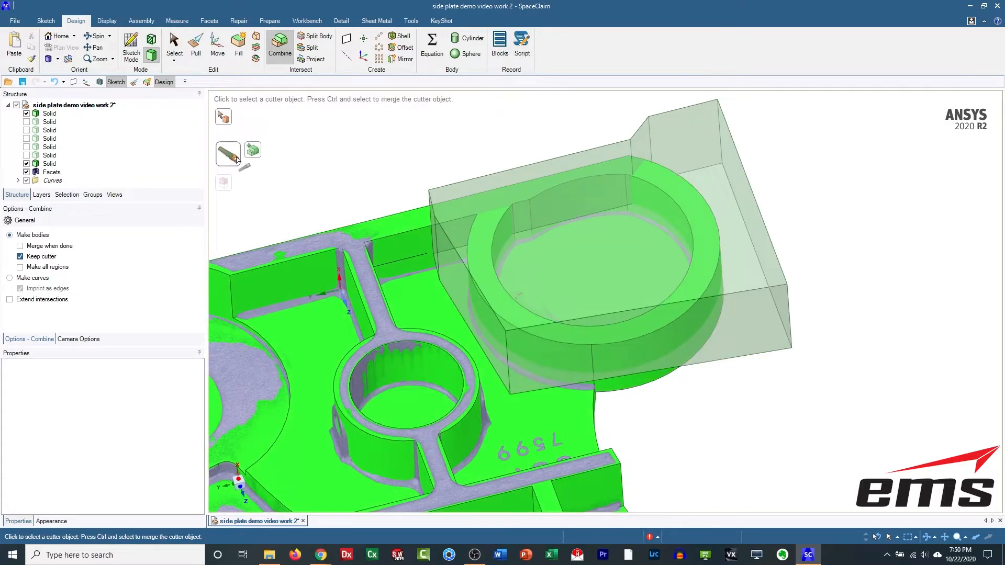
left_click(476, 196)
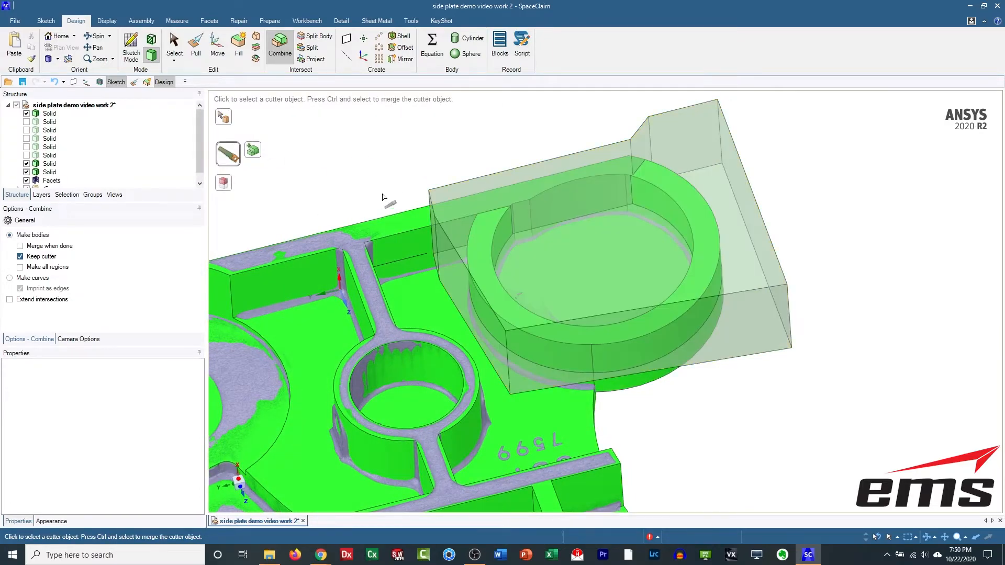
left_click(514, 305)
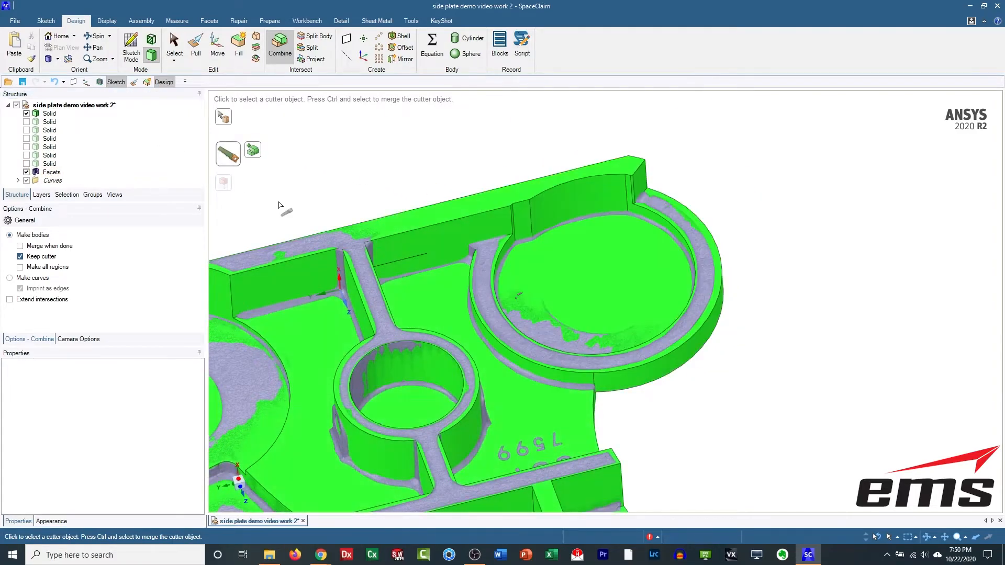
left_click(361, 165)
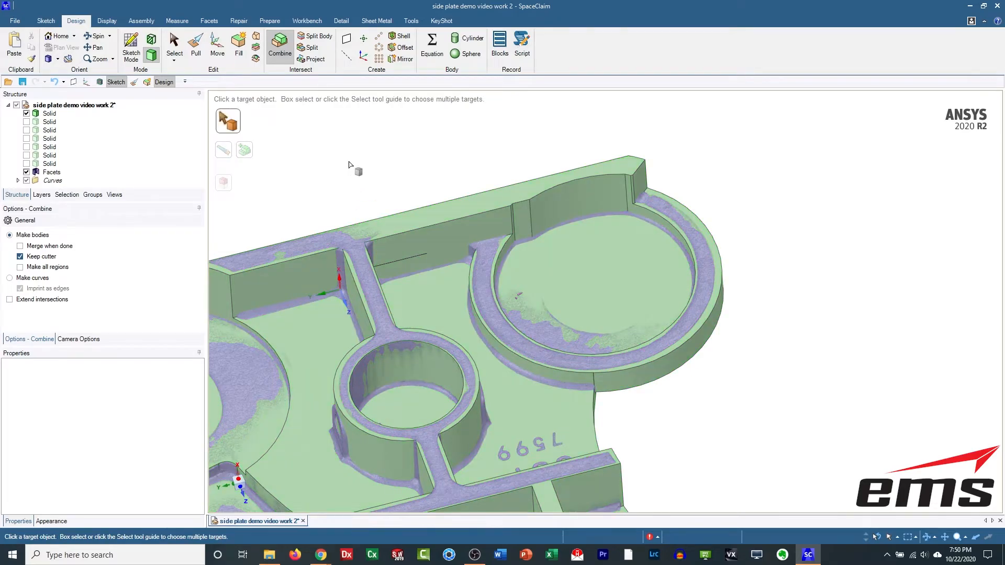
key("Escape")
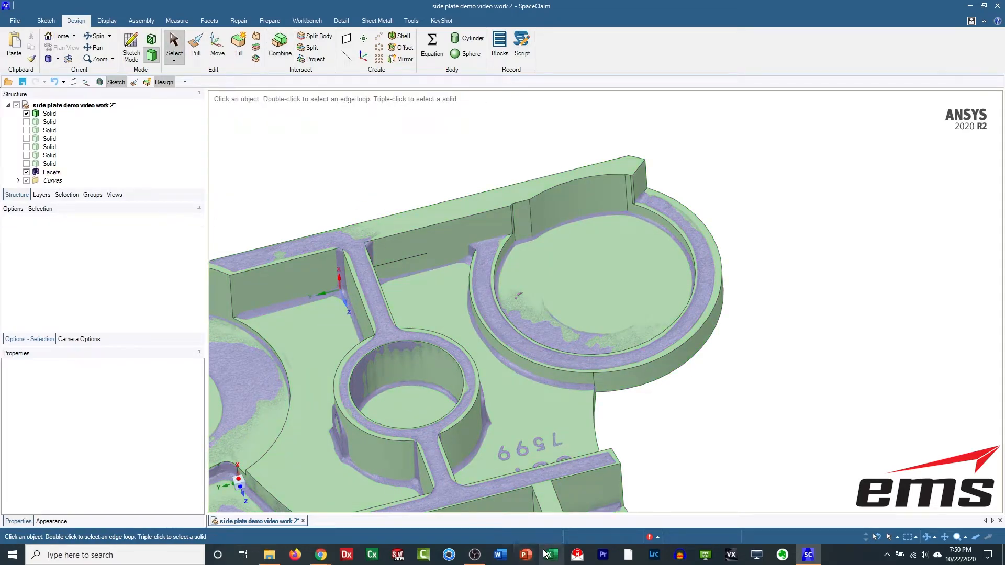
Inspect the plate against the scanned facets, focusing on the outer edge wall and the short rib joining it to the long rib.
middle_click_drag(390, 405, 542, 319, "ctrl")
scroll(601, 330, "down", 2)
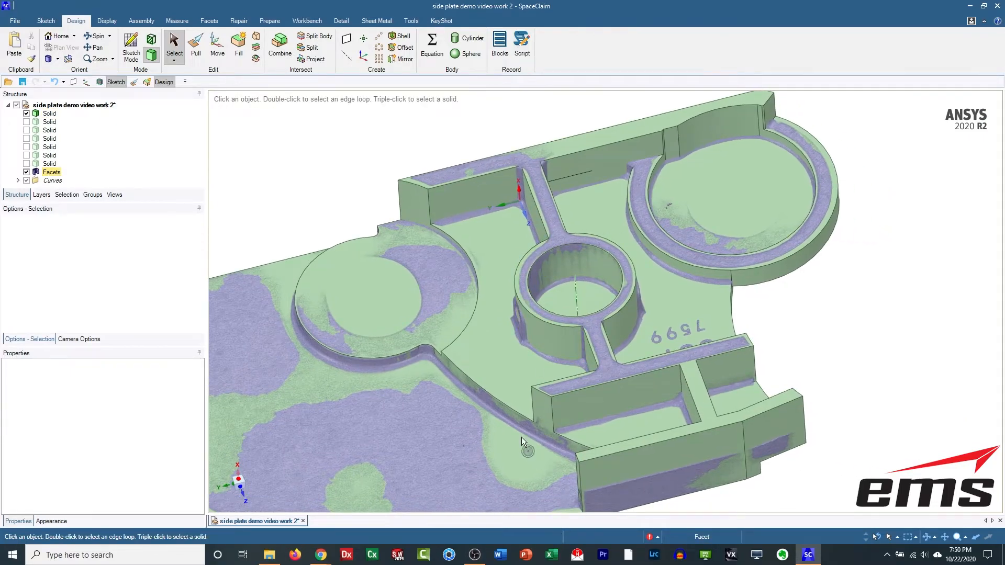
scroll(521, 437, "down", 2)
middle_click_drag(521, 437, 577, 367, "ctrl")
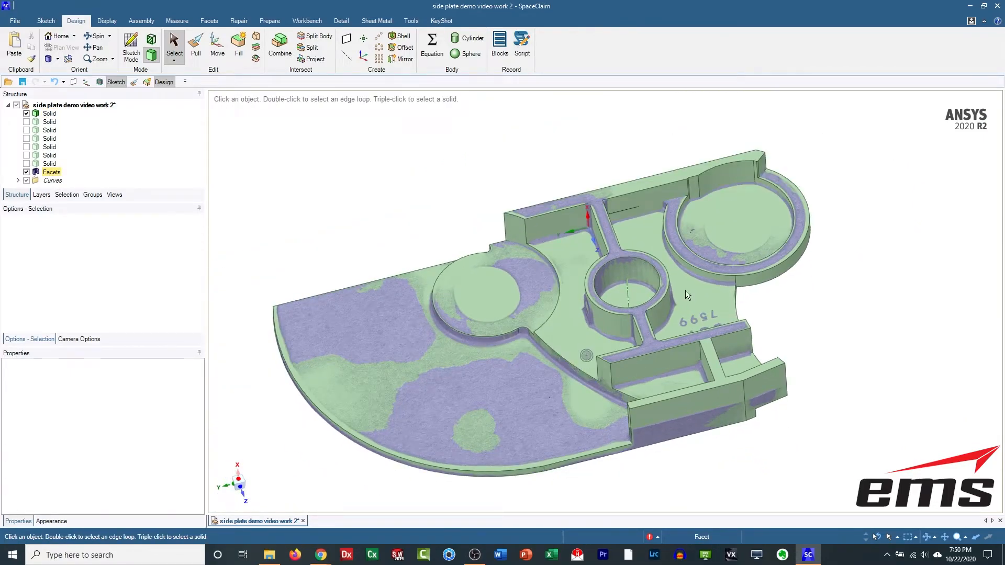
middle_click_drag(632, 313, 605, 318)
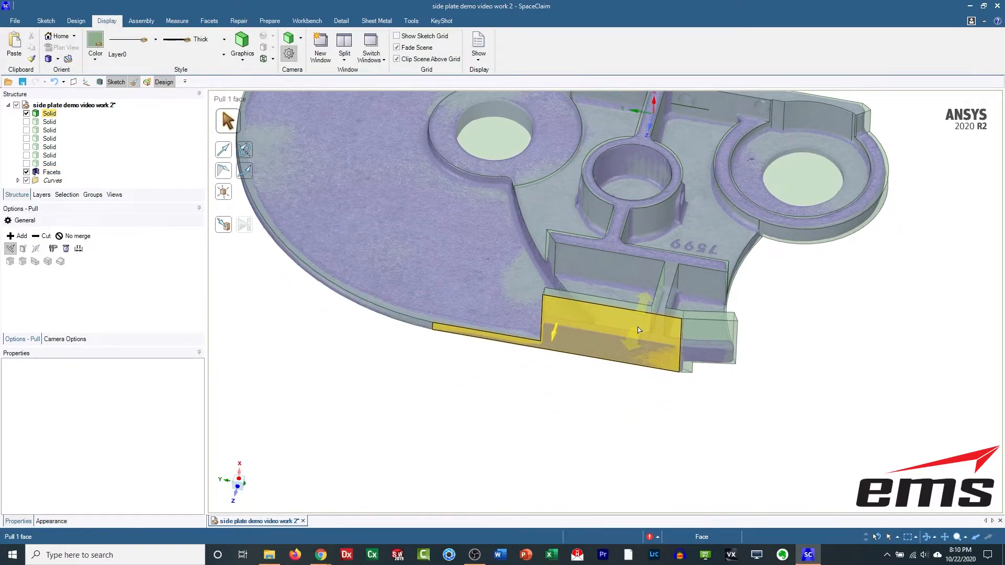
scroll(637, 328, "up", 5)
left_click(668, 191)
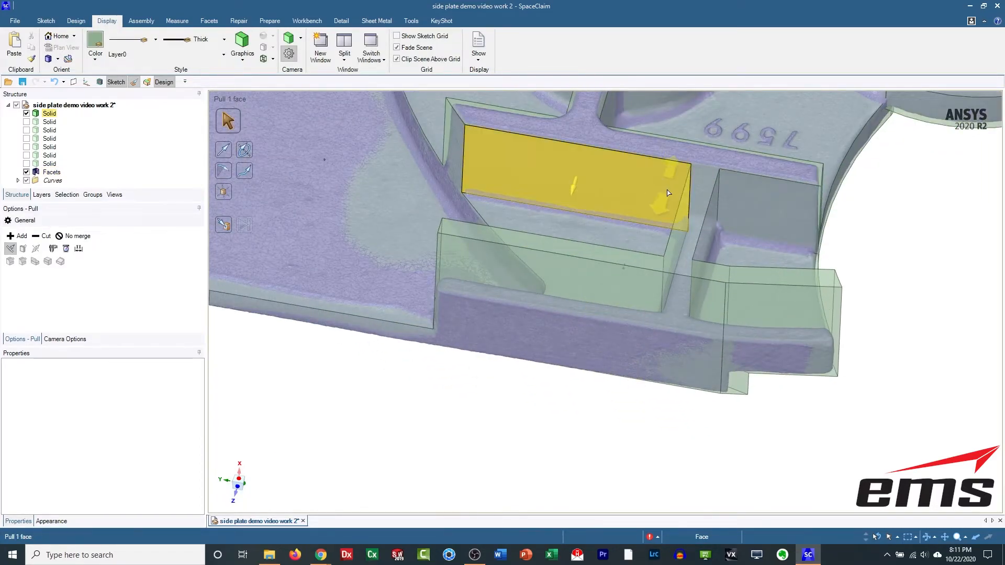
scroll(668, 191, "down", 5)
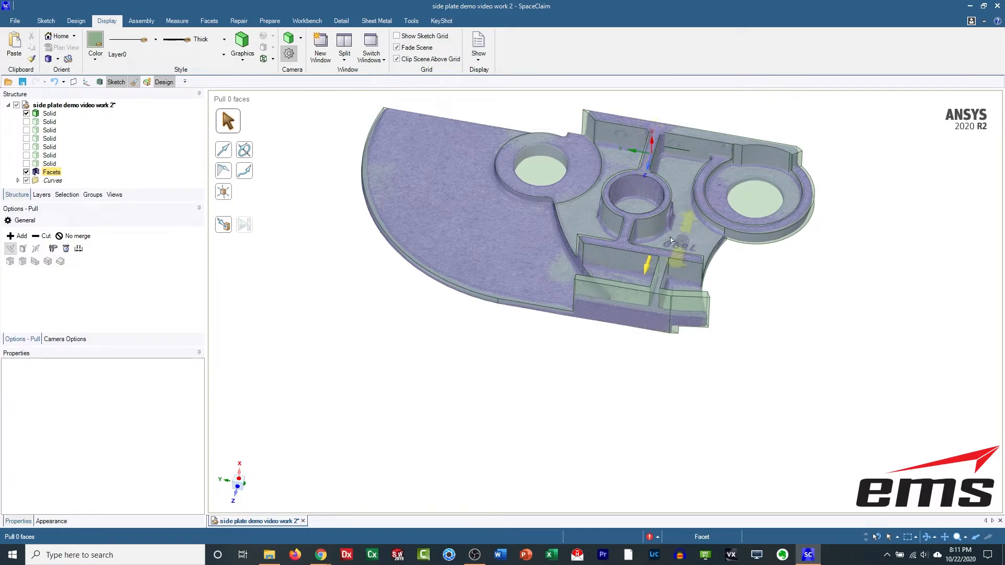
left_click(663, 306)
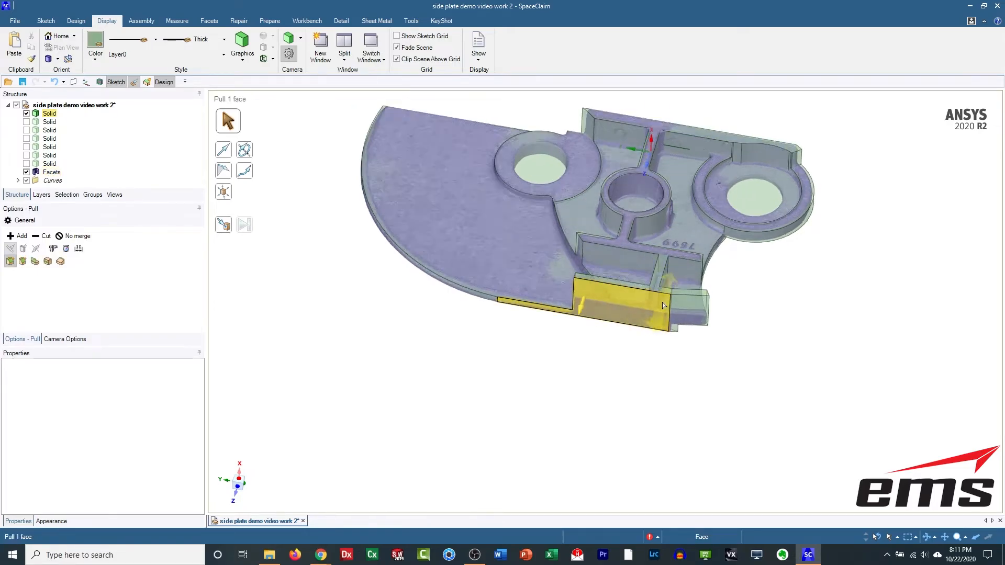
scroll(664, 306, "up", 3)
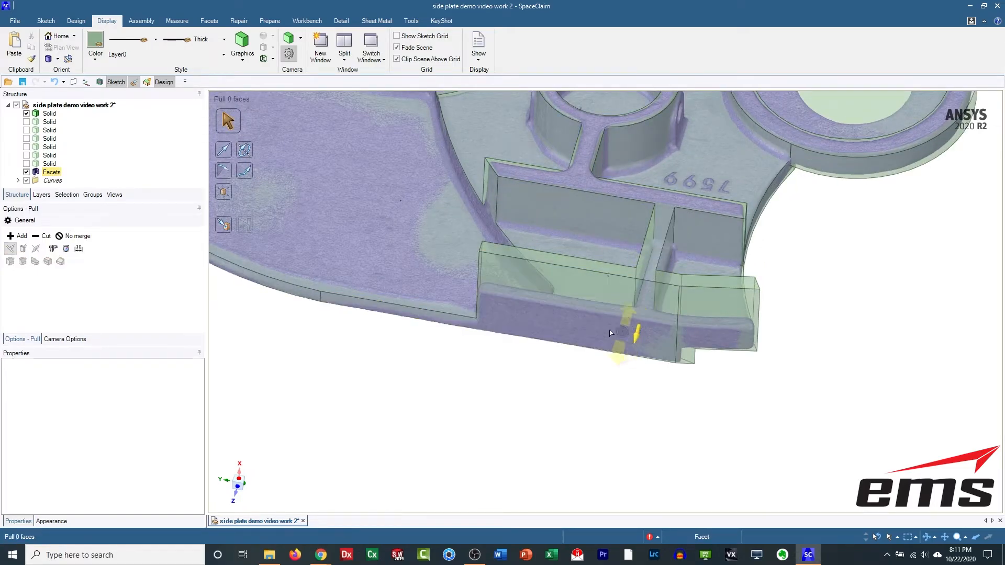
left_click(773, 316)
left_click(664, 347)
middle_click_drag(664, 348, 626, 391)
left_click(626, 392)
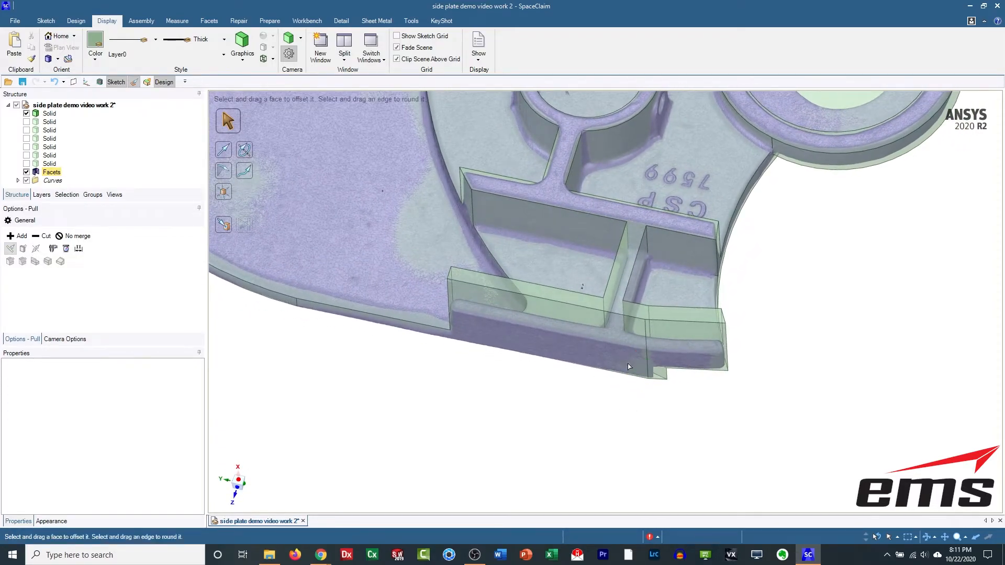
left_click(622, 309)
middle_click_drag(623, 309, 623, 324)
scroll(623, 325, "up", 2)
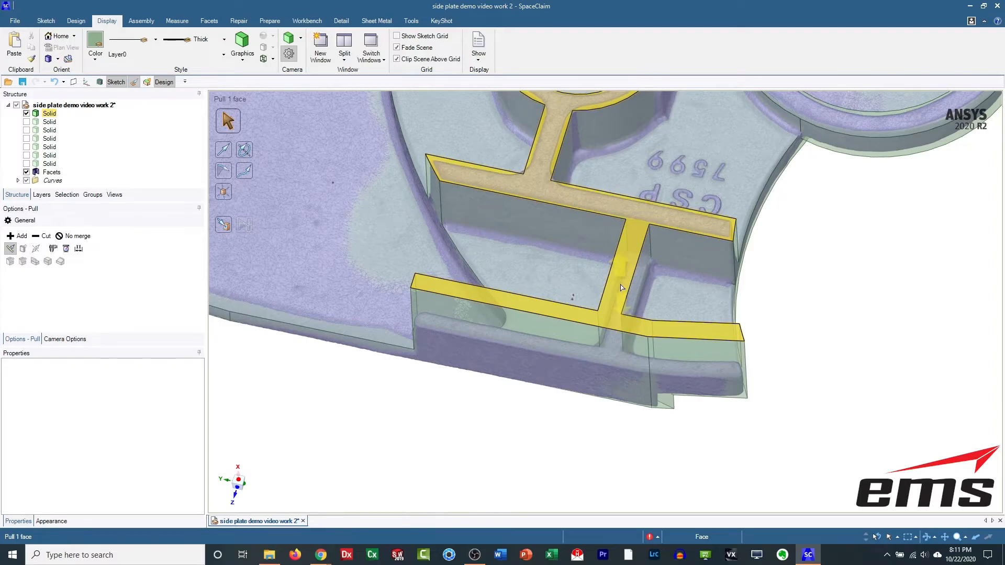
Sketch a line on the ribs' top face across the short rib where it meets the long rib, splitting the face there.
left_click(54, 22)
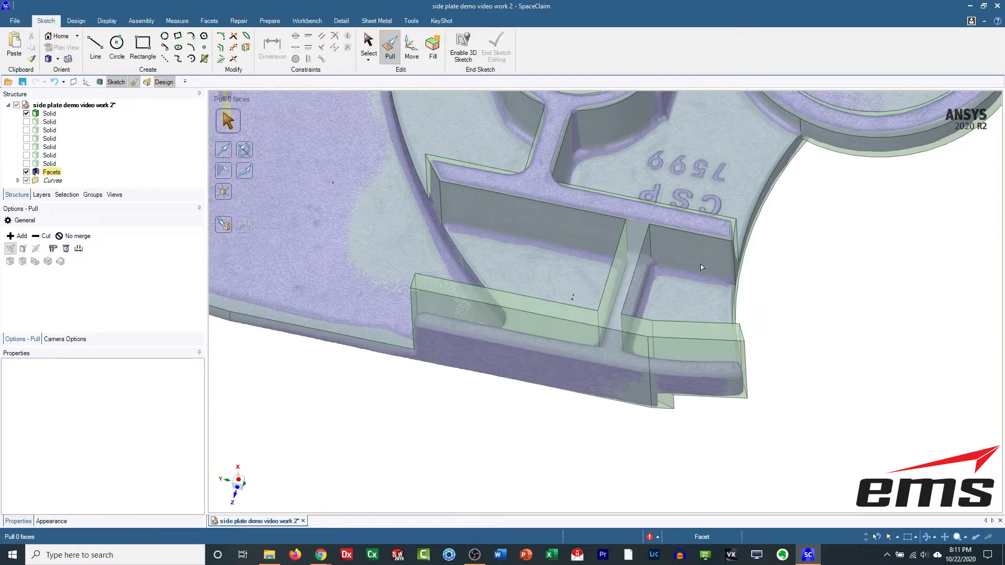
left_click(623, 279)
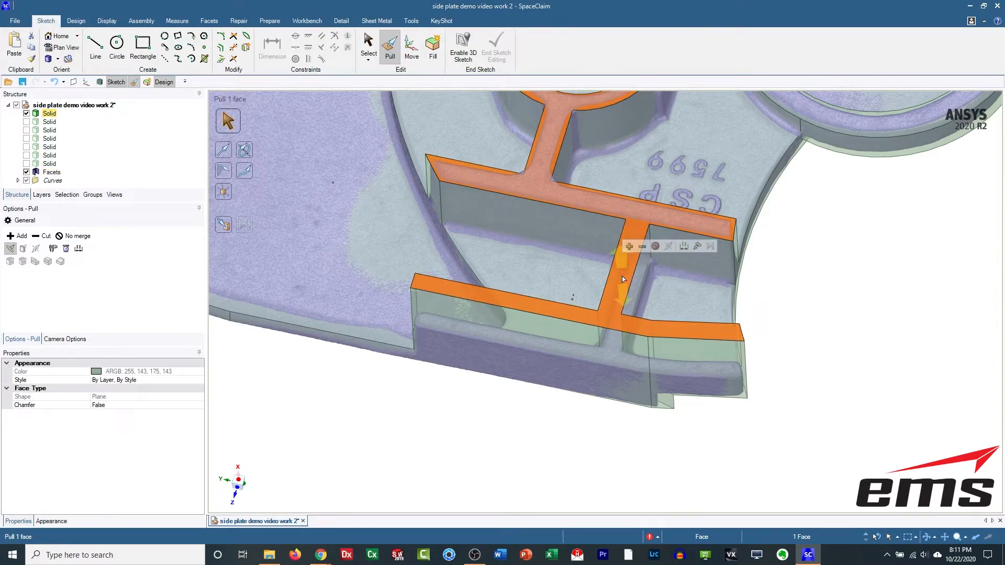
key("k")
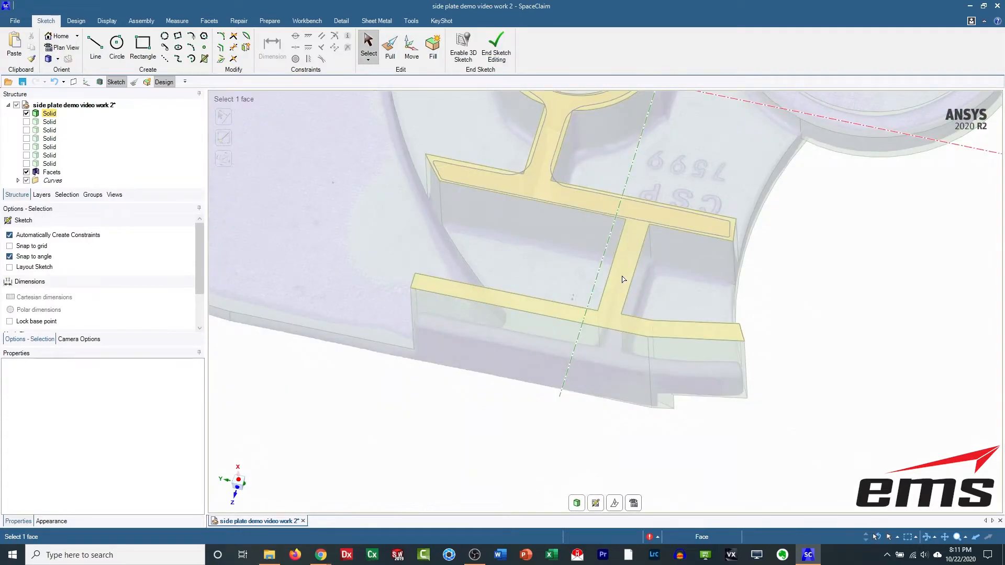
left_click(632, 502)
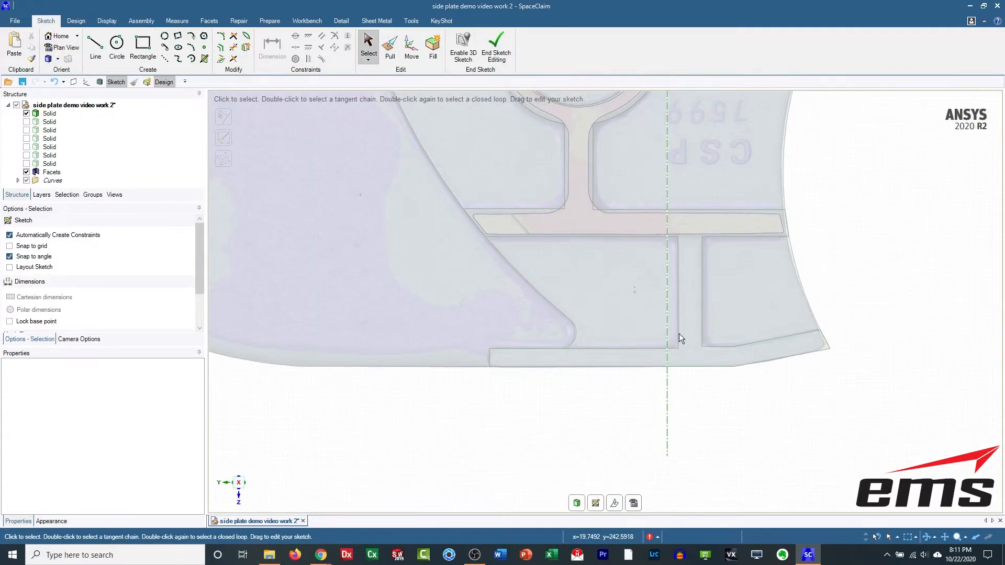
scroll(551, 301, "up", 3)
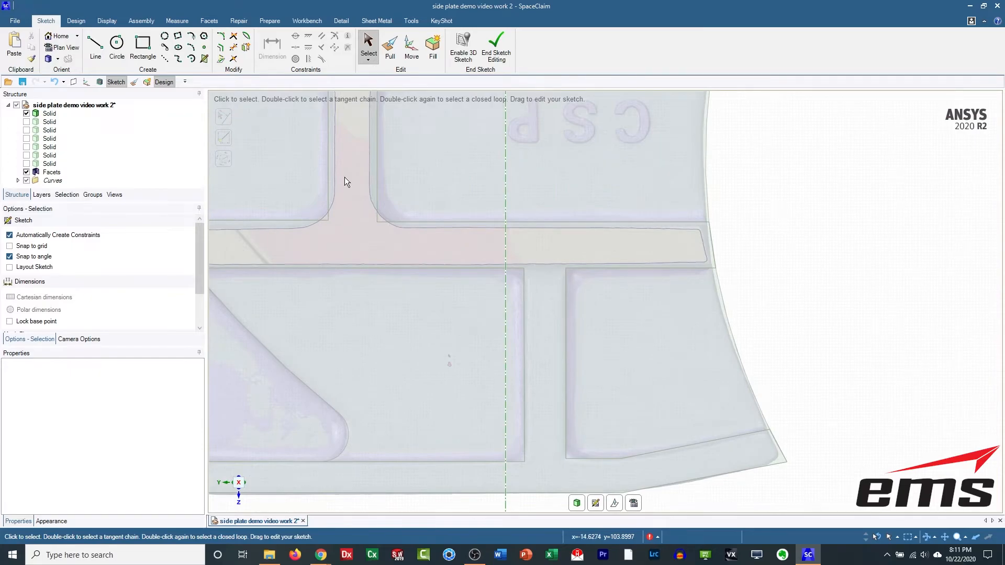
left_click(95, 47)
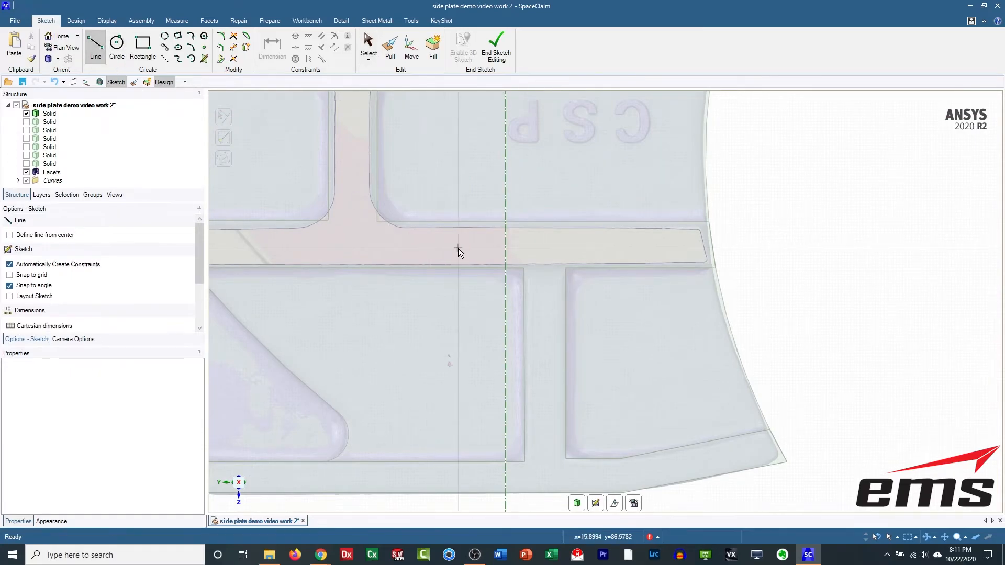
left_click(525, 269)
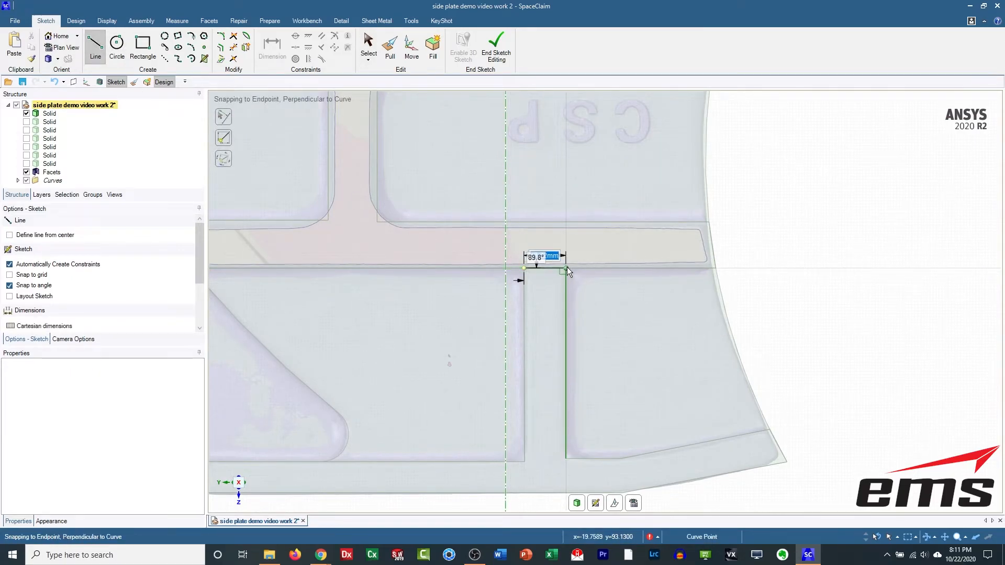
left_click(566, 267)
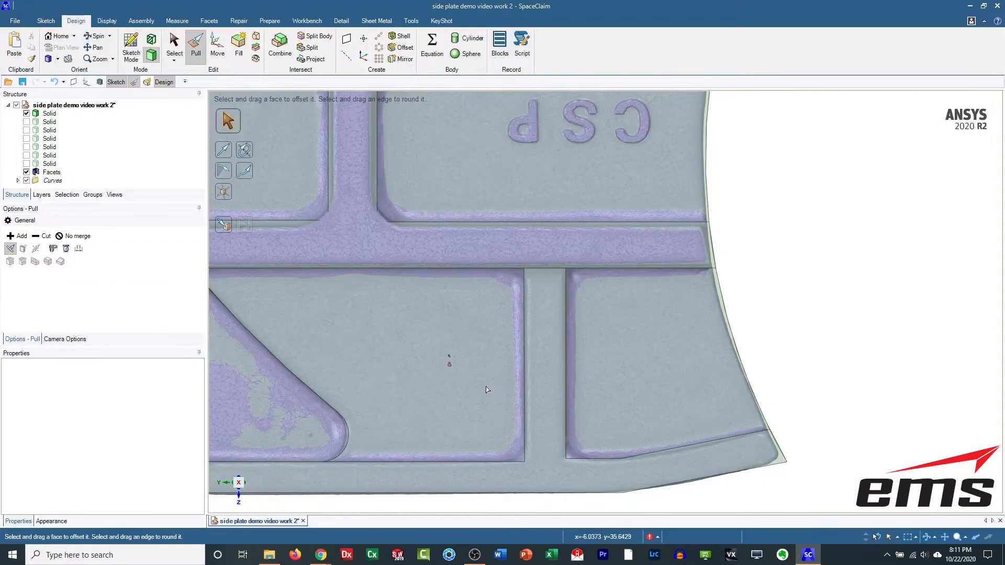
Pull the top face of the outer wall and short rib down up to the scanned facets of the wall's top.
mouse_move(443, 395)
middle_mouse_down()
mouse_move(417, 363)
mouse_move(433, 297)
mouse_move(473, 277)
middle_mouse_up()
scroll(482, 310, "up", 2)
scroll(476, 316, "down", 5)
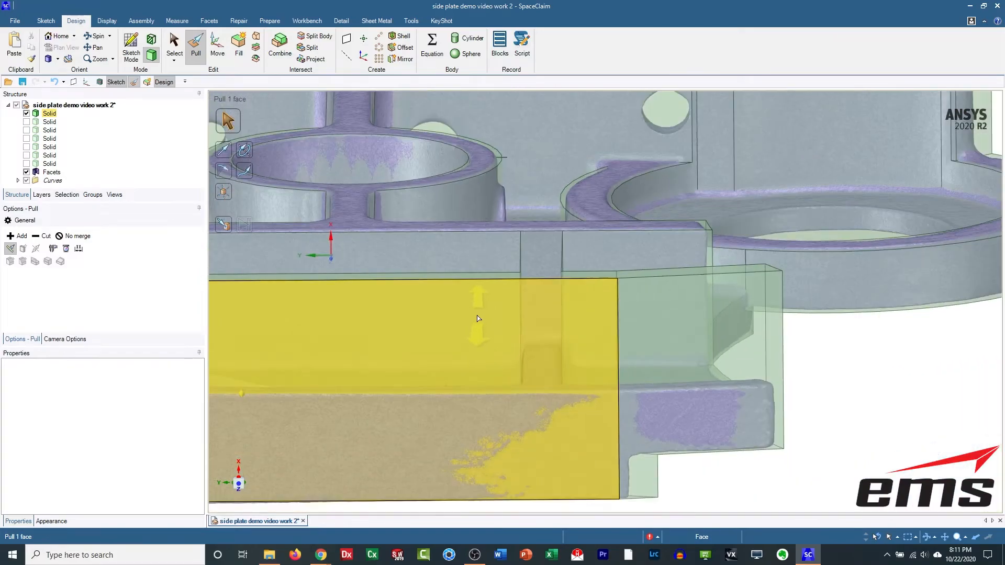
middle_click_drag(475, 318, 652, 319, "shift")
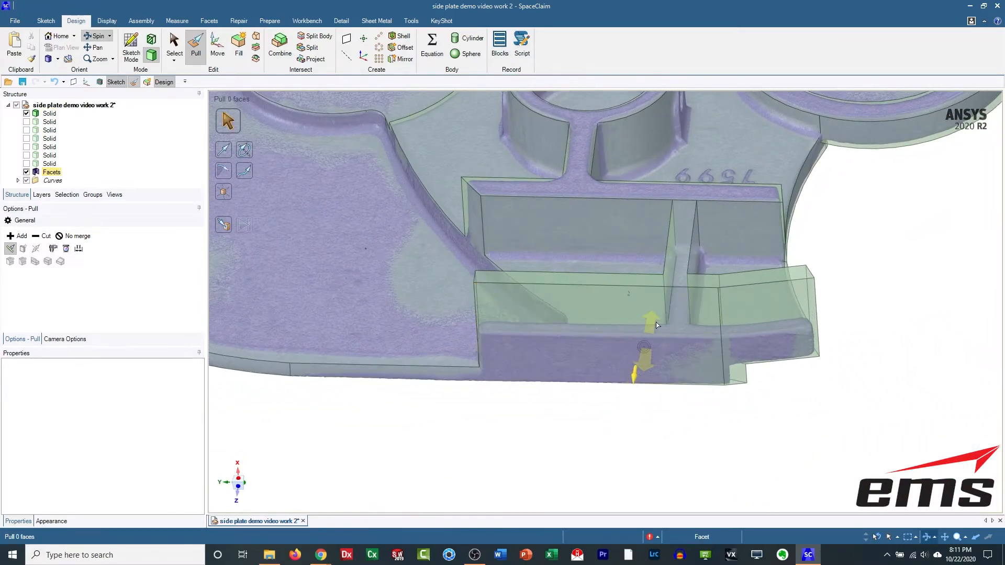
left_click(676, 265)
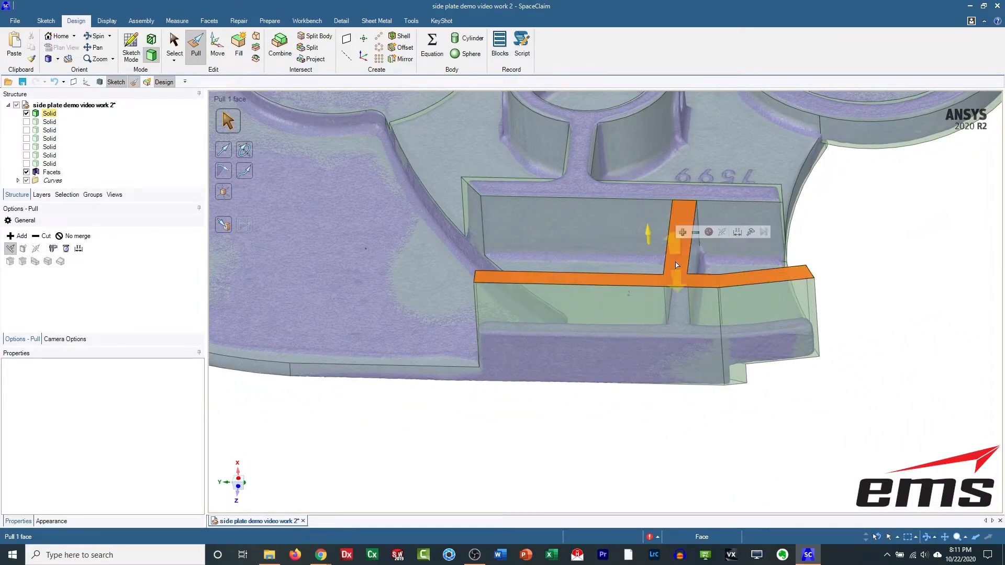
left_click(750, 232)
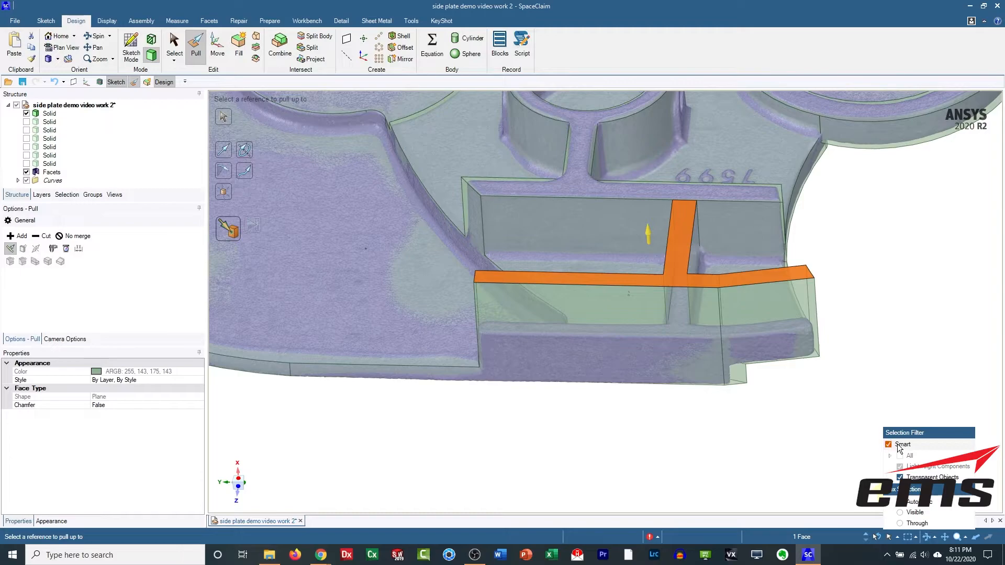
left_click(899, 445)
left_click(676, 331)
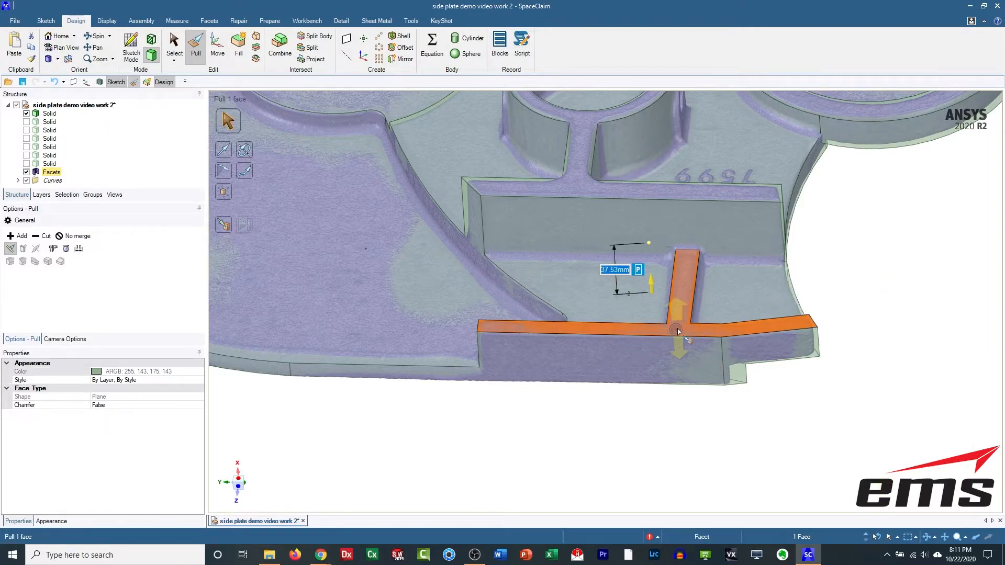
left_click(644, 421)
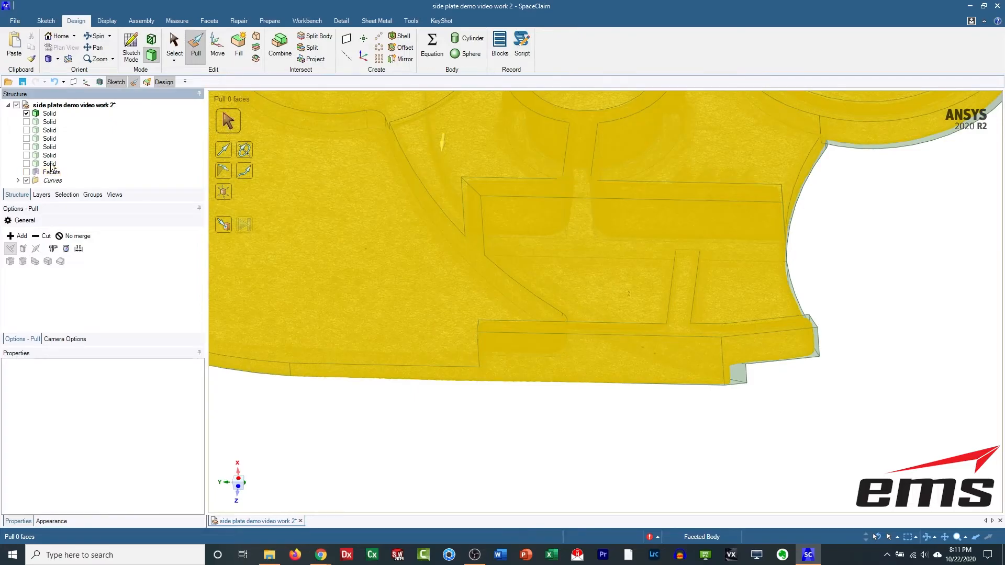
Hide the scanned facets and set the plate solid's display style to opaque.
left_click(26, 172)
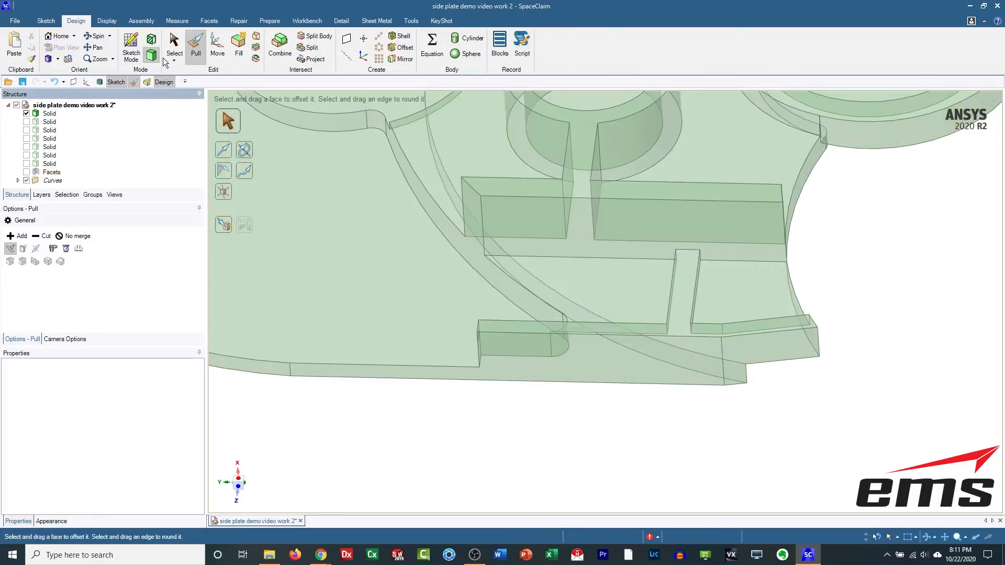
left_click(49, 113)
left_click(106, 21)
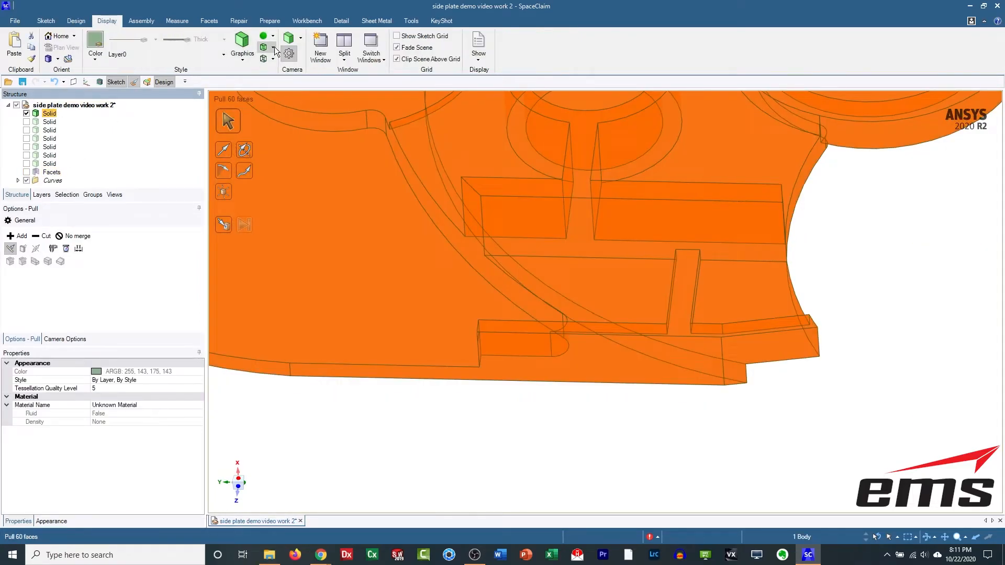
left_click(276, 72)
left_click(532, 441)
mouse_move(564, 441)
middle_mouse_down()
mouse_move(579, 423)
mouse_move(564, 437)
middle_mouse_up()
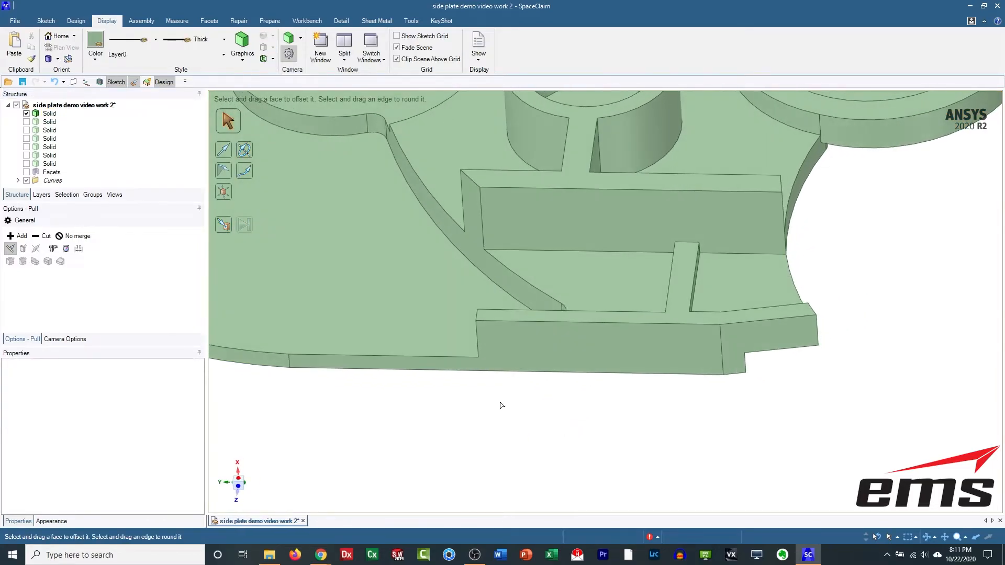
Show the scanned facets again and compare the lowered outer wall and short rib with the scan.
left_click(26, 172)
middle_click_drag(668, 317, 542, 338, "shift")
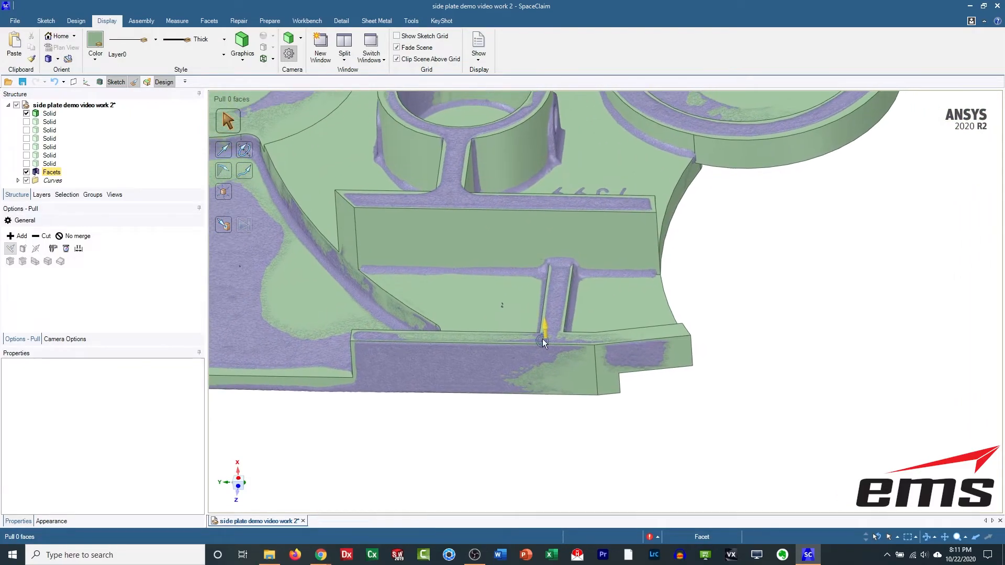
mouse_move(556, 251)
middle_mouse_down()
mouse_move(545, 245)
mouse_move(556, 251)
middle_mouse_up()
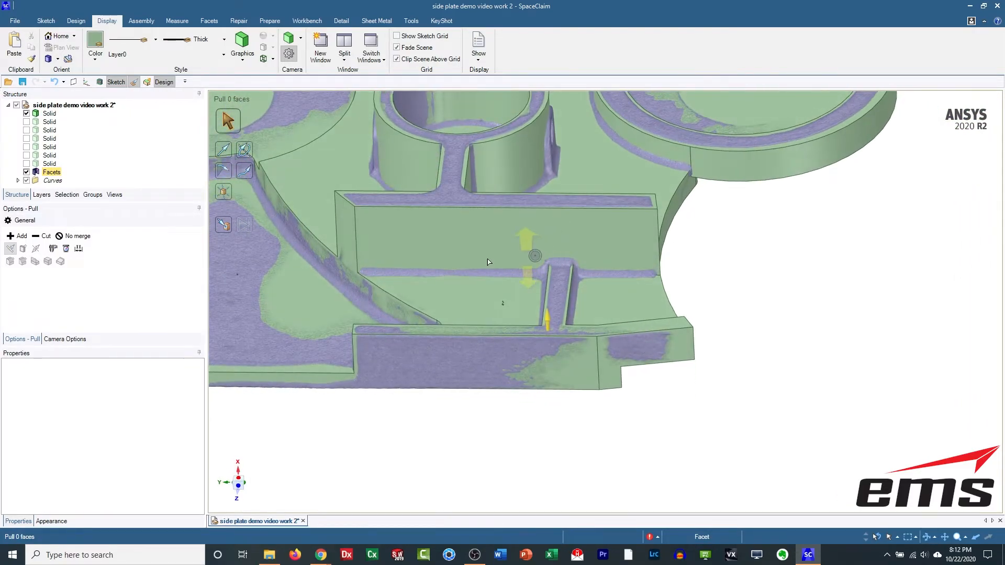
Place a sketch plane across the round boss on the fan-shaped section and hide the plate solid to reveal the sectioned facets.
middle_click_drag(489, 261, 644, 322, "shift")
scroll(492, 309, "up", 4)
scroll(491, 309, "down", 8)
mouse_move(471, 285)
middle_mouse_down("shift")
mouse_move(558, 296)
mouse_move(560, 315)
middle_mouse_up("shift")
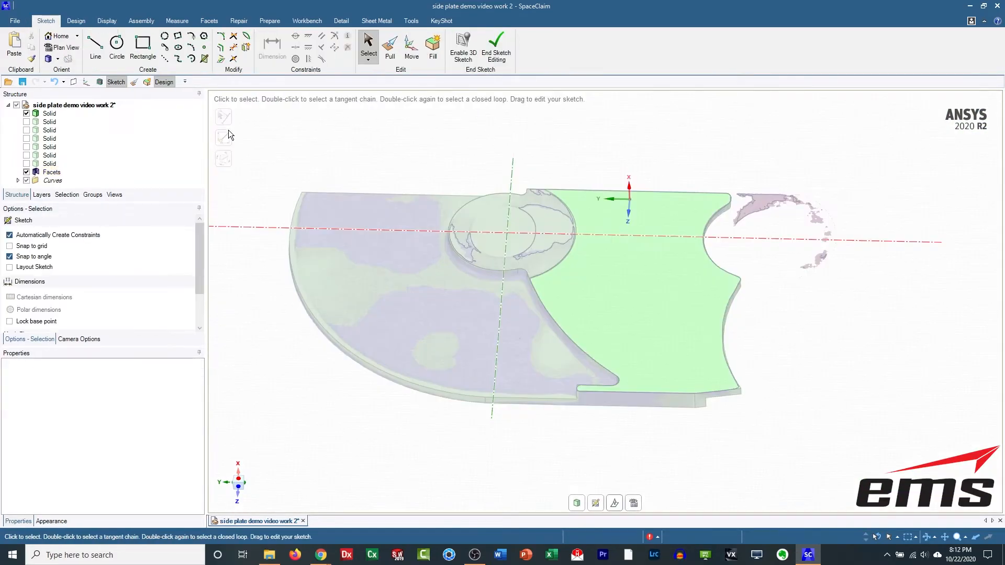
left_click(614, 503)
left_click_drag(506, 203, 506, 209)
left_click(26, 113)
left_click(633, 503)
scroll(525, 258, "up", 4)
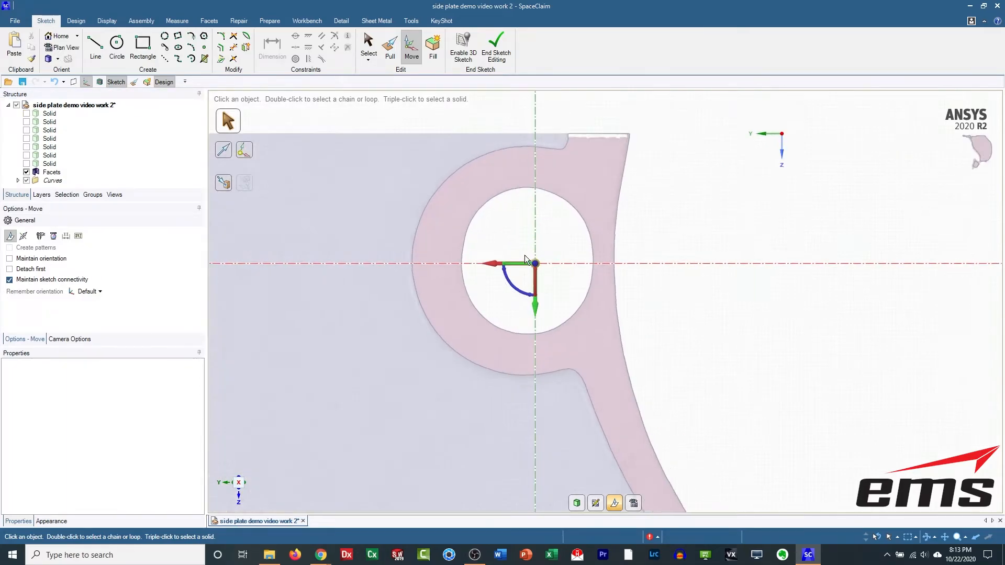
scroll(526, 259, "up", 1)
left_click(614, 503)
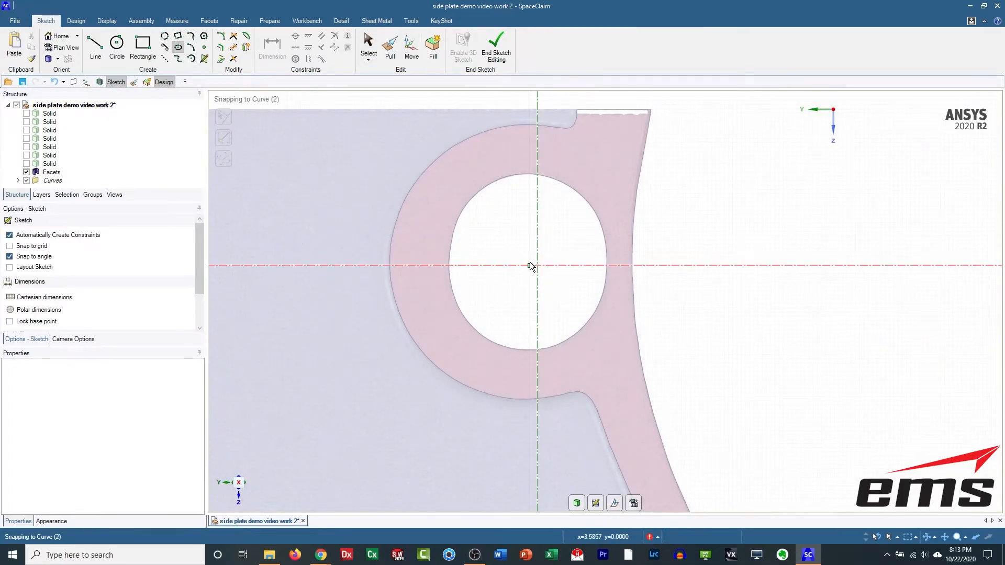
Sketch an ellipse over the scanned bore of the round boss, adjust it to the bore's edge, and finish the sketch.
left_click(527, 171)
left_click(606, 261)
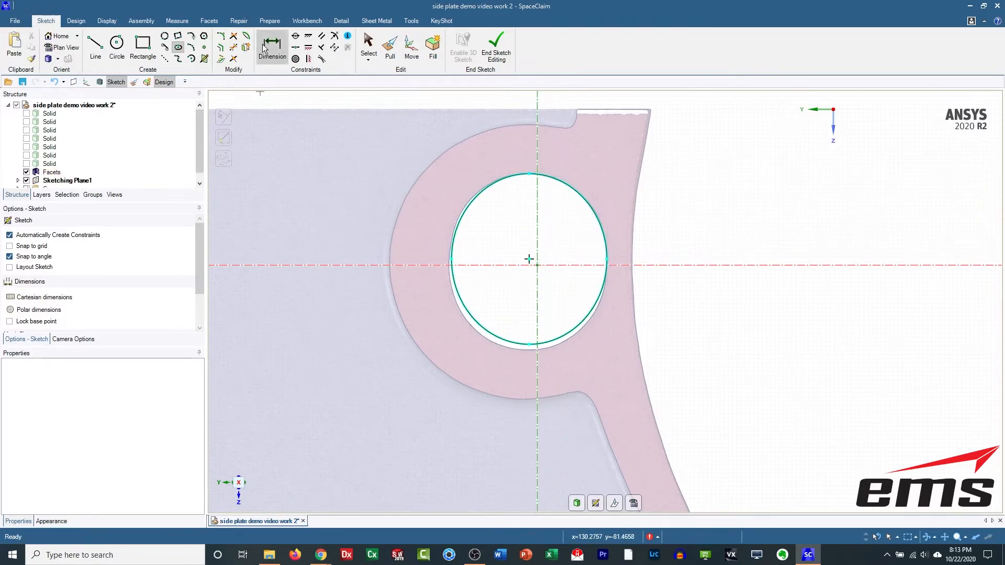
left_click(375, 60)
left_click_drag(541, 179, 545, 179)
scroll(516, 354, "down", 4)
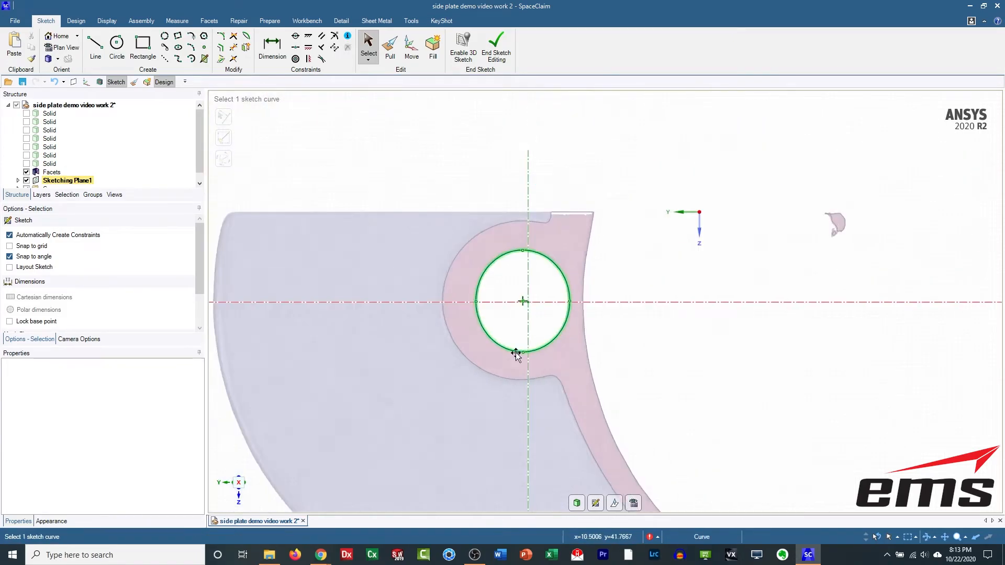
left_click(498, 63)
Hide the scanned facets and show the plate solid together with the elliptical surface.
middle_click_drag(657, 366, 657, 293)
left_click(53, 172)
left_click(26, 180)
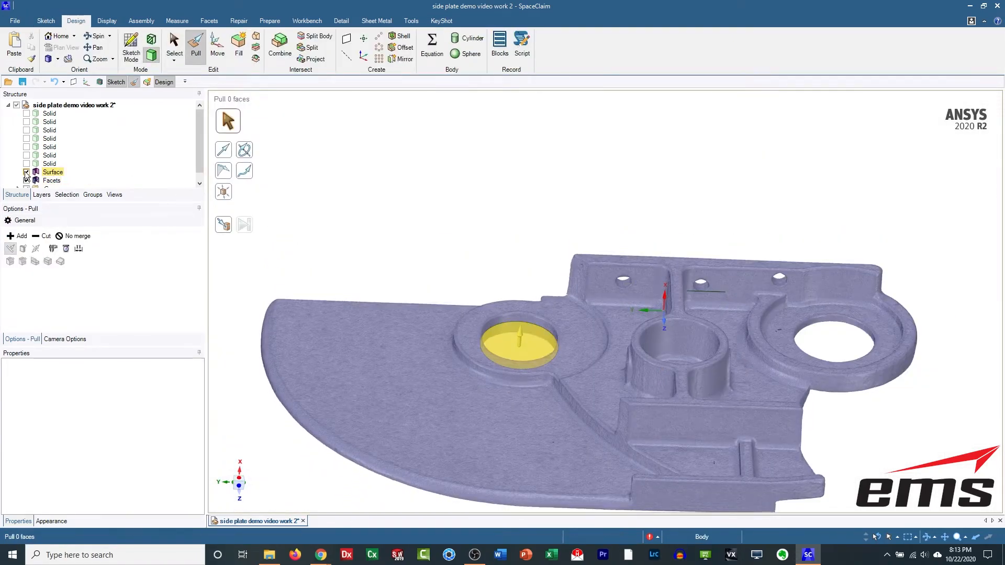
left_click(26, 113)
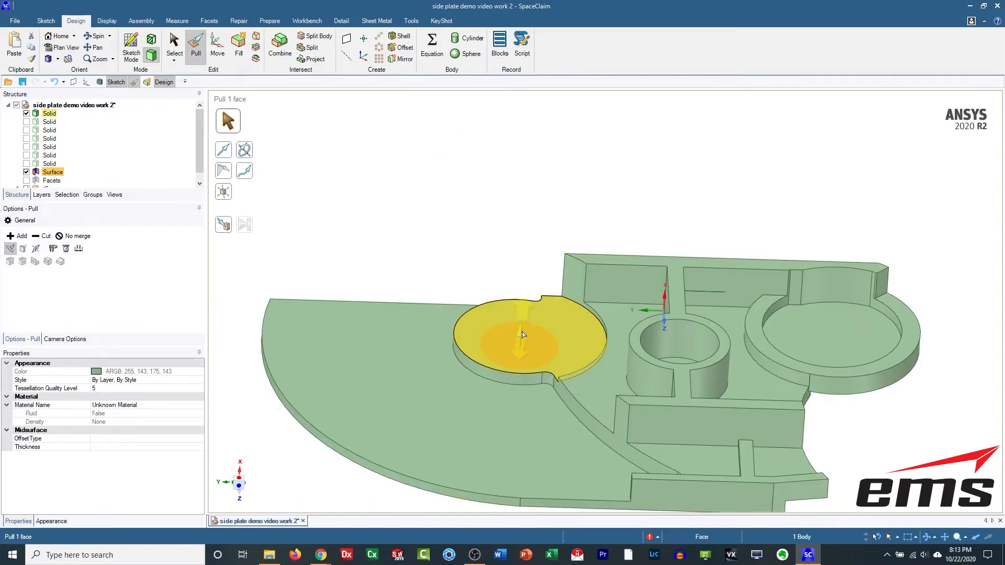
left_click(581, 322)
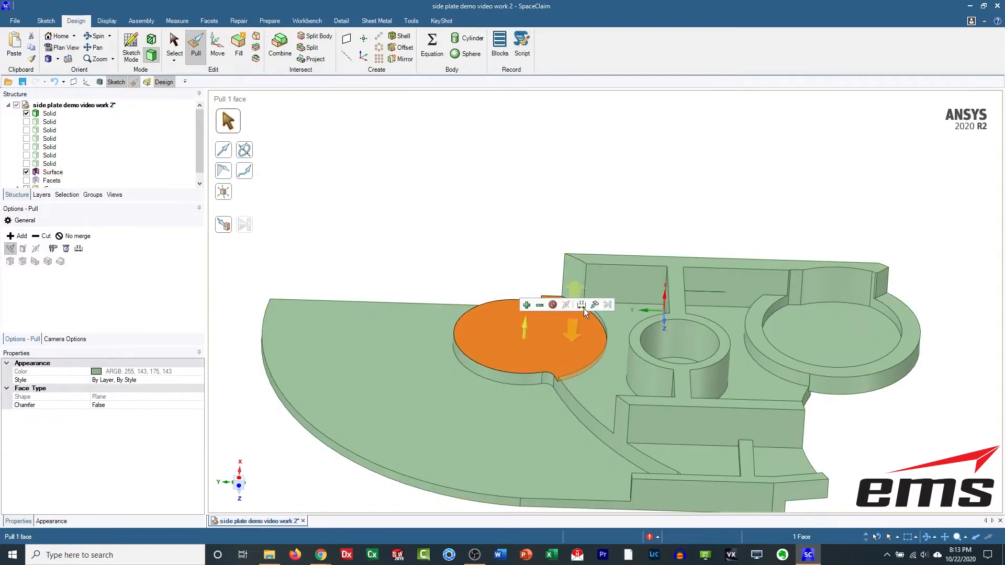
right_click(523, 337)
left_click(461, 272)
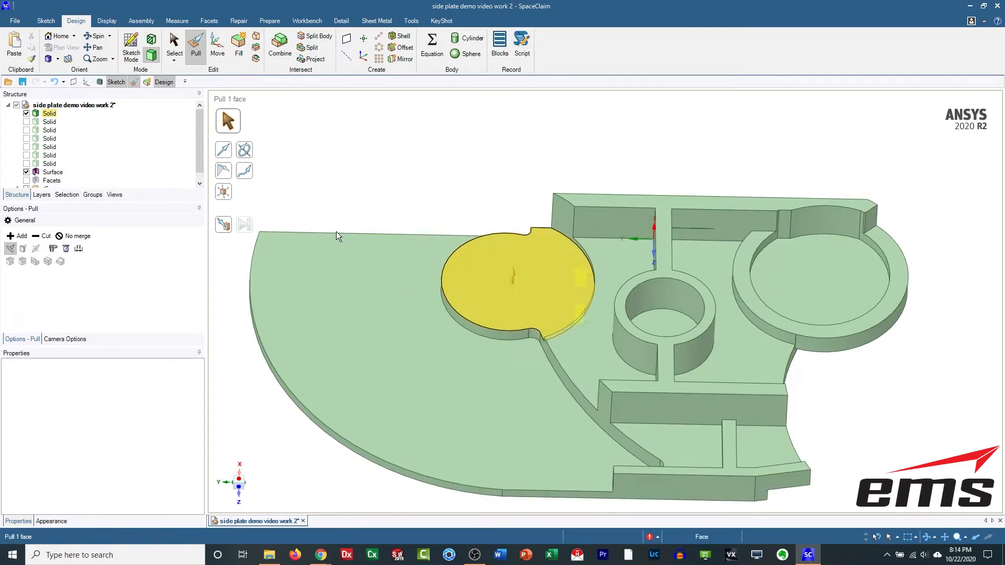
Select the elliptical surface and pull it in cut mode to remove the bore through the round boss.
left_click(26, 113)
left_click(513, 286)
left_click(535, 256)
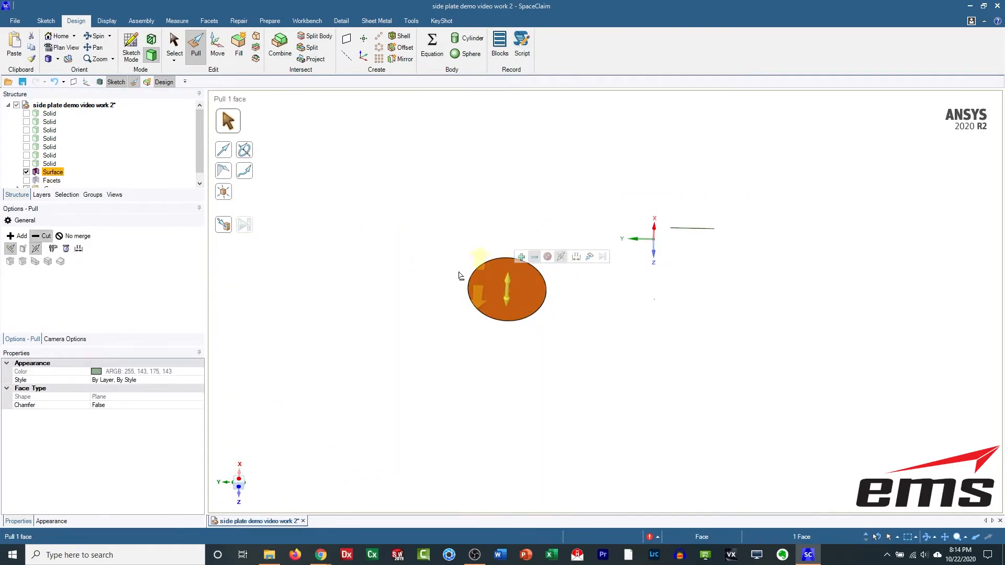
left_click(26, 113)
left_click_drag(504, 280, 500, 225)
middle_click_drag(386, 181, 406, 220)
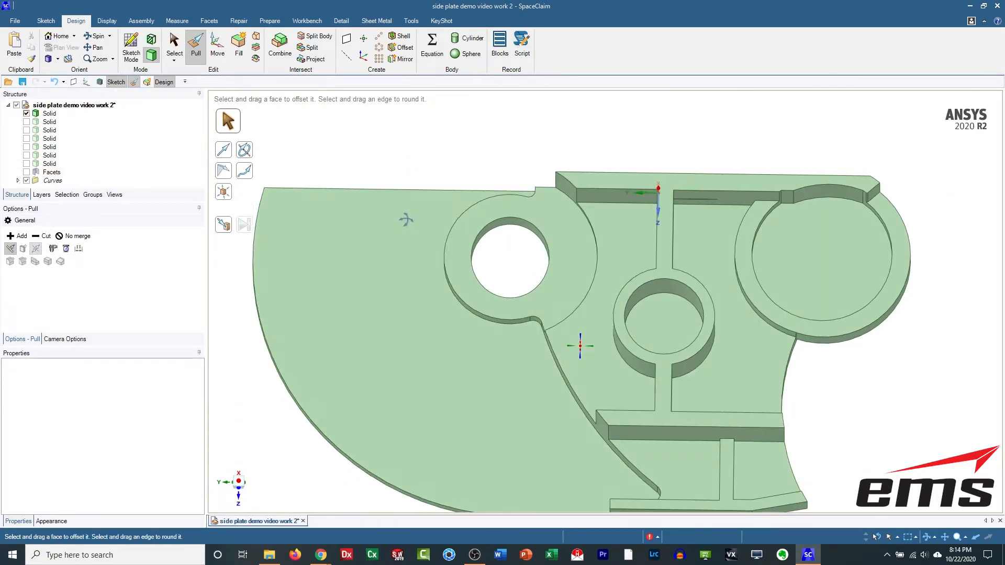
middle_click_drag(738, 310, 586, 304, "ctrl")
Show the facets, start a sketch on the end ring's recessed floor, and move its plane to section the scanned hole.
left_click(26, 172)
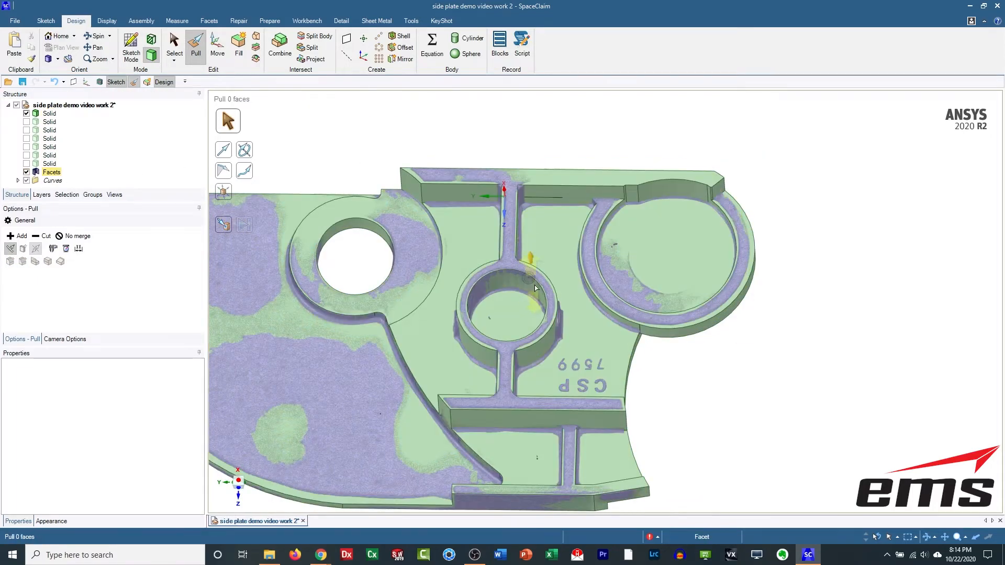
left_click(695, 236)
key("k")
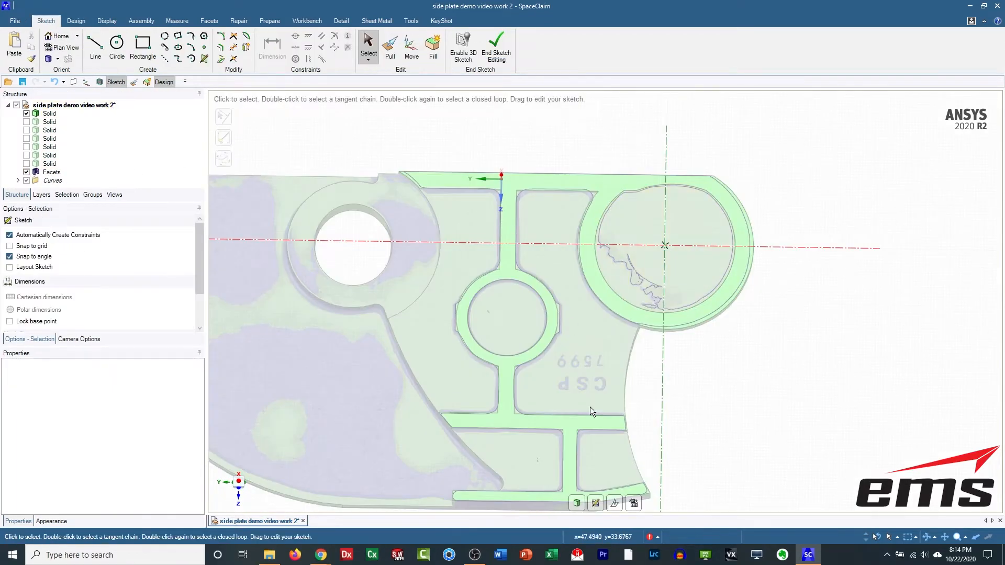
left_click(614, 503)
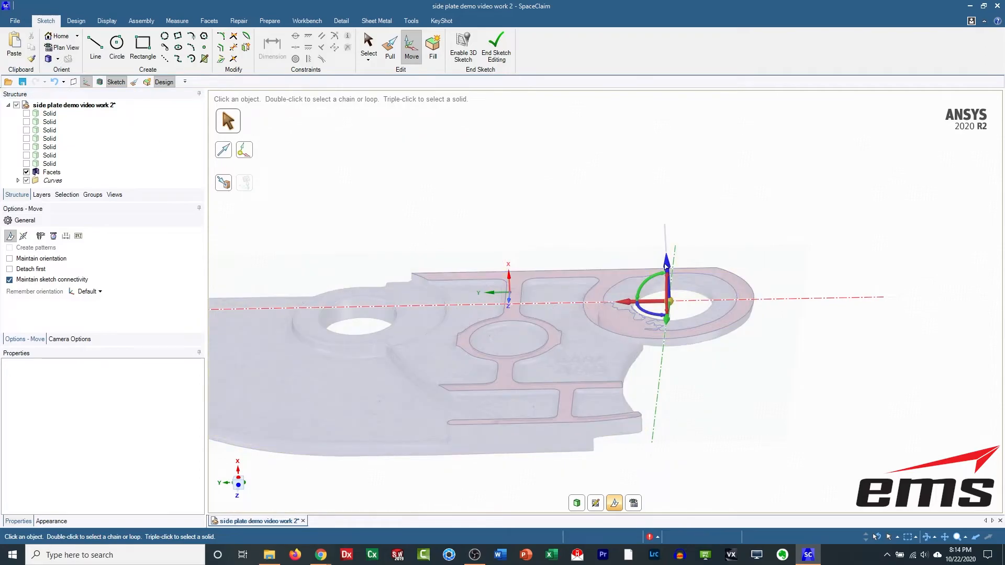
left_click_drag(669, 272, 668, 264)
key("v")
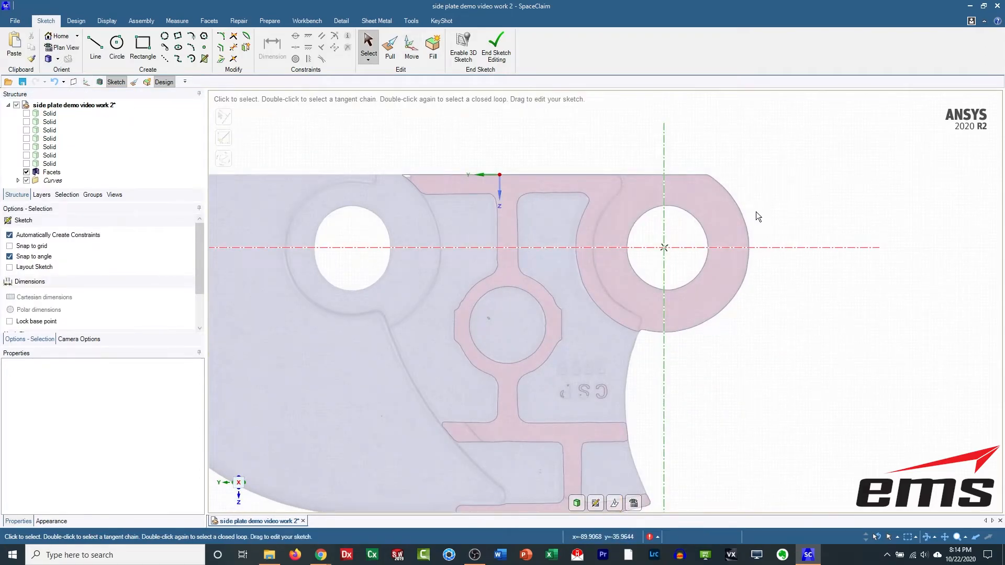
Sketch a three-point circle about 81 mm in diameter along the edge of the scanned hole in the end ring.
scroll(754, 219, "up", 4)
left_click(165, 37)
left_click(597, 181)
left_click(680, 241)
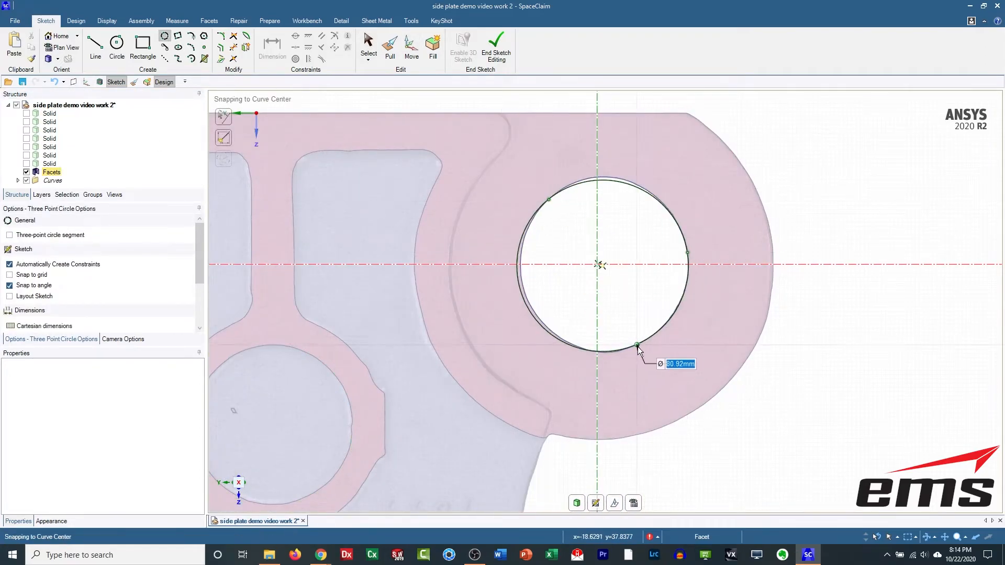
left_click(649, 335)
middle_click_drag(599, 263, 616, 267)
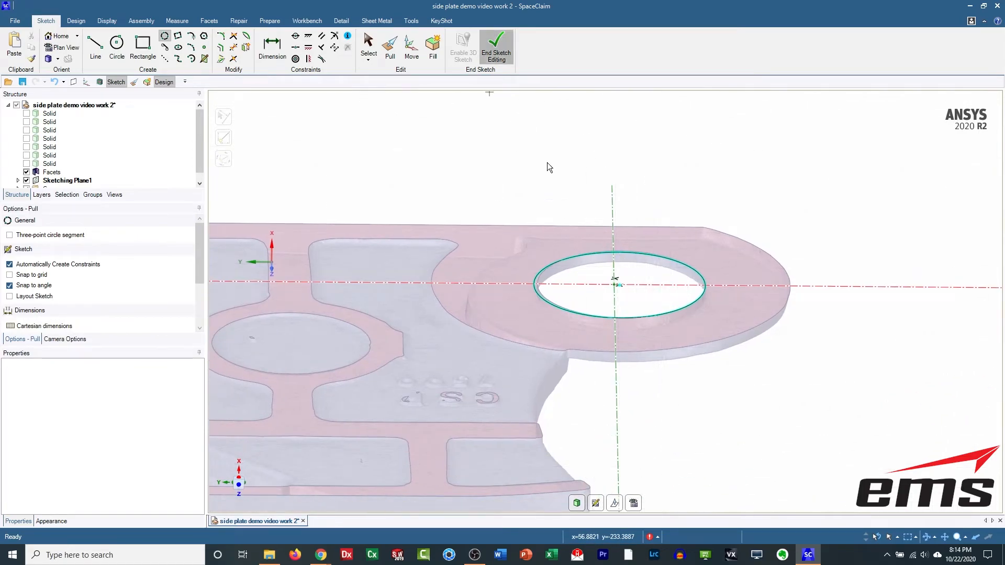
Pull the circular profile as a cut through the floor of the end ring.
key("p")
left_click(634, 255)
left_click(645, 251)
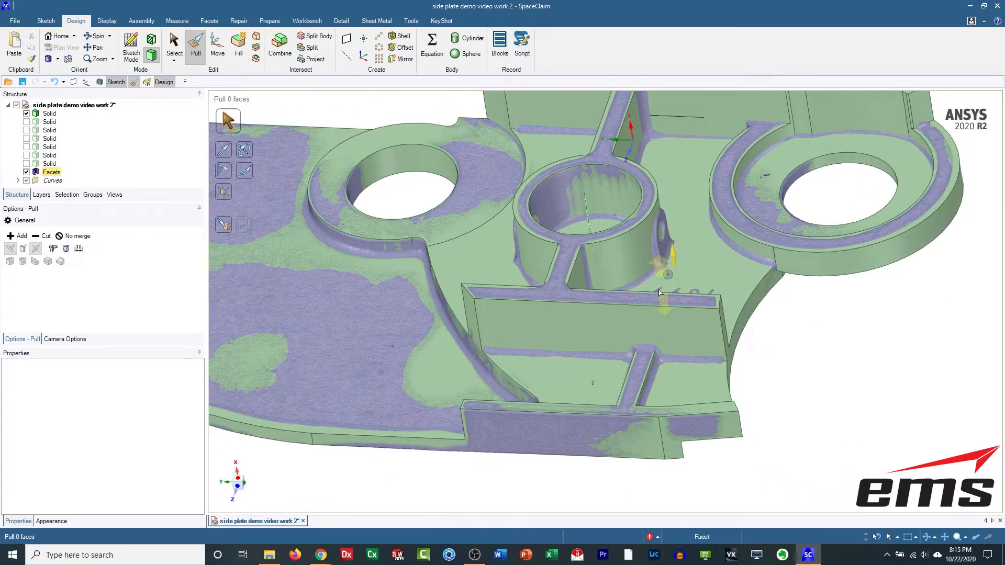
Start a sketch across the ribs, move its plane to section the side pad on the central boss, and hide the solid.
middle_click_drag(659, 292, 455, 369)
left_click(455, 372)
key("k")
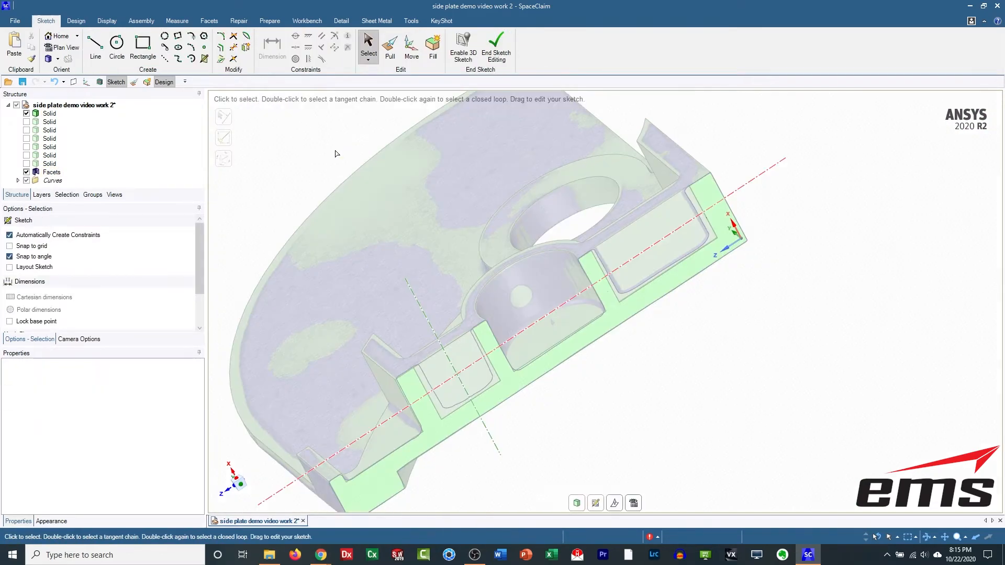
left_click(614, 503)
left_click_drag(463, 400, 497, 413)
key("v")
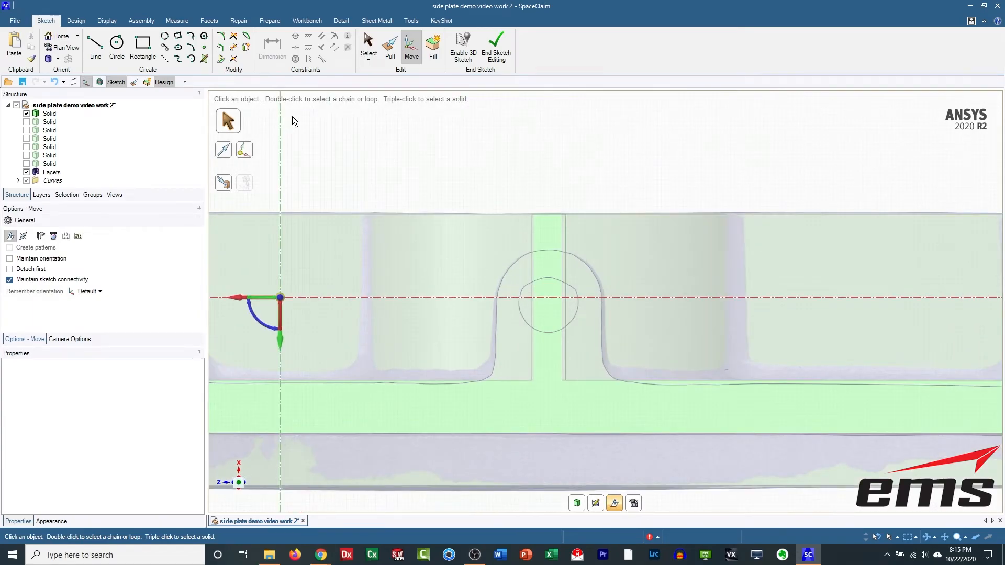
key("s")
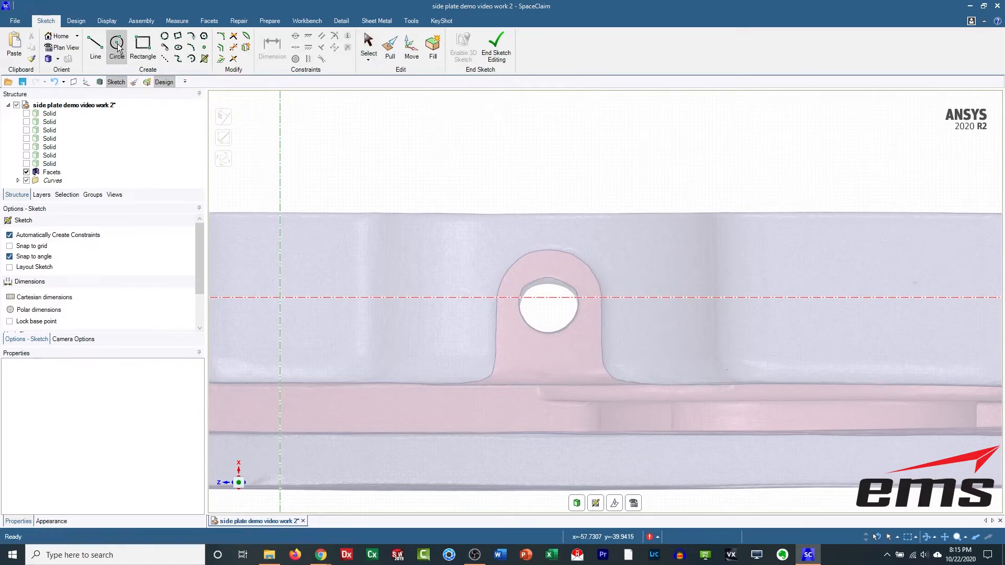
Sketch a three-point circle along the rounded upper edge of the central boss's scanned side pad.
left_click(164, 36)
left_click(504, 276)
left_click(573, 259)
left_click(507, 303)
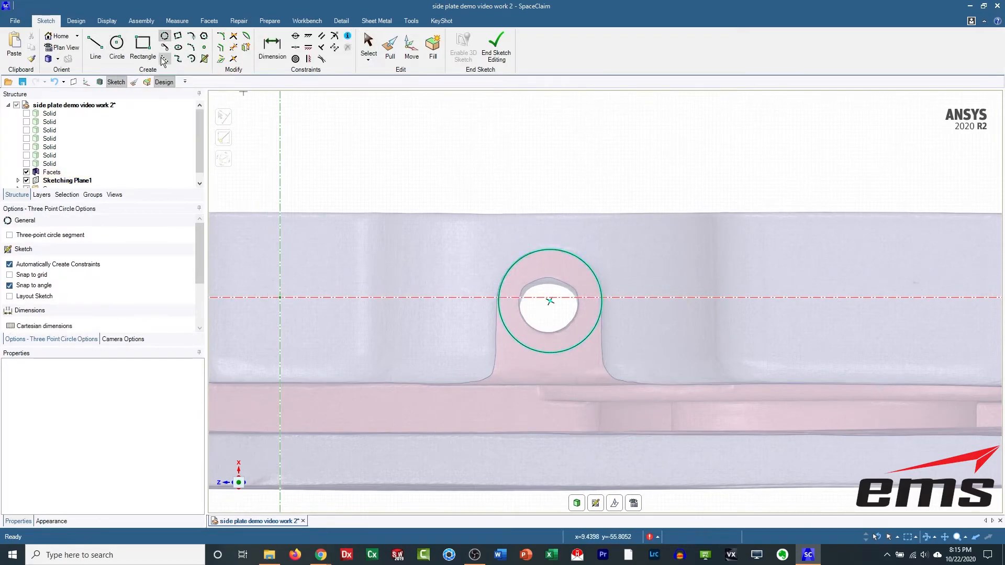
Draw tangent lines down both sides of the pad, close the outline with a base line, and leave the sketch.
double_click(491, 397)
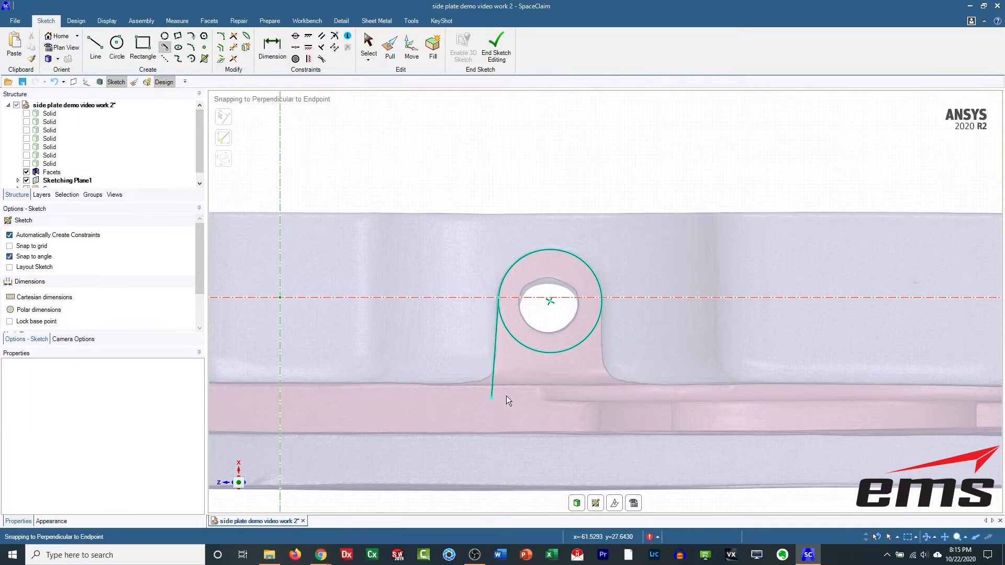
left_click(601, 301)
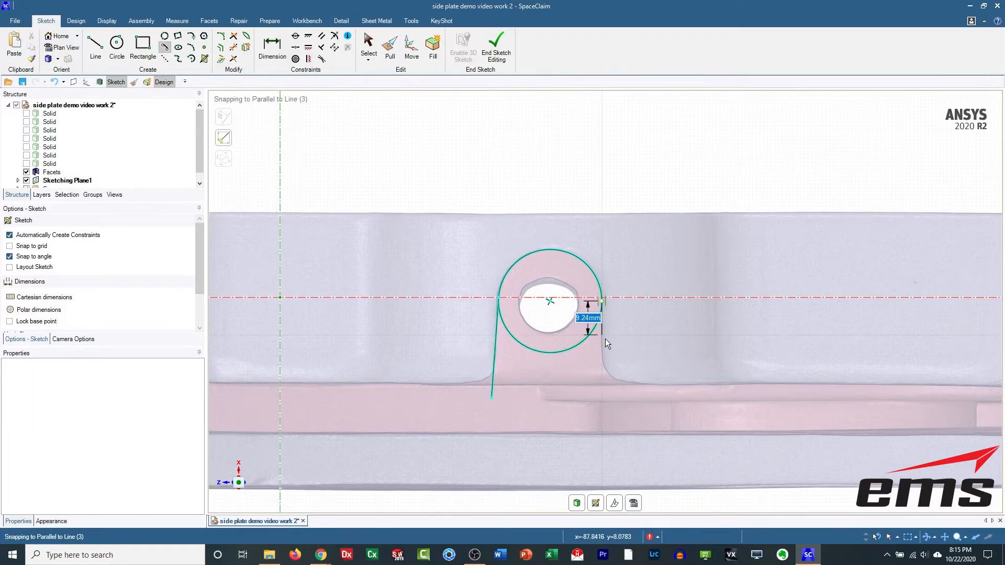
double_click(609, 402)
key("l")
left_click(491, 398)
double_click(608, 402)
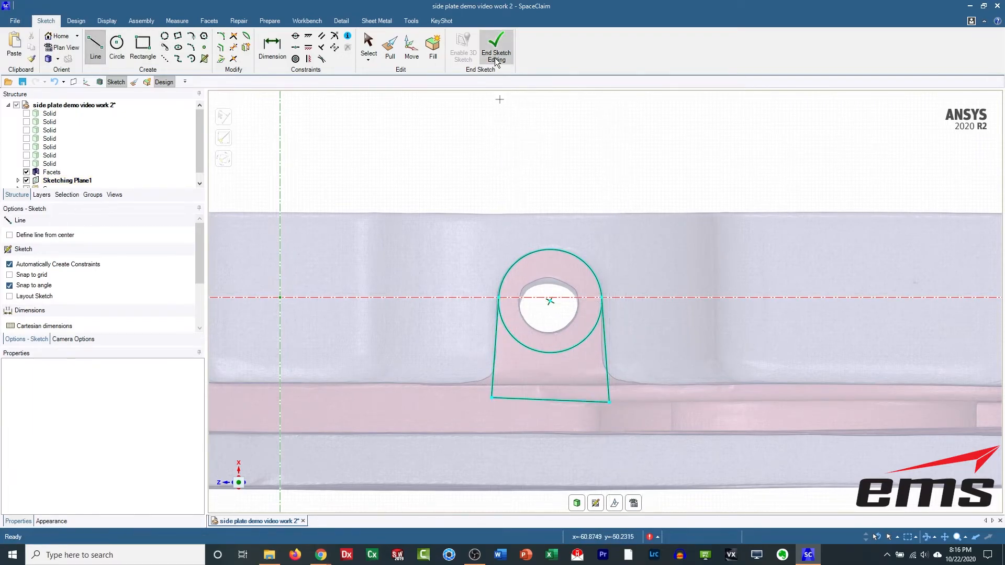
left_click(233, 47)
key("d")
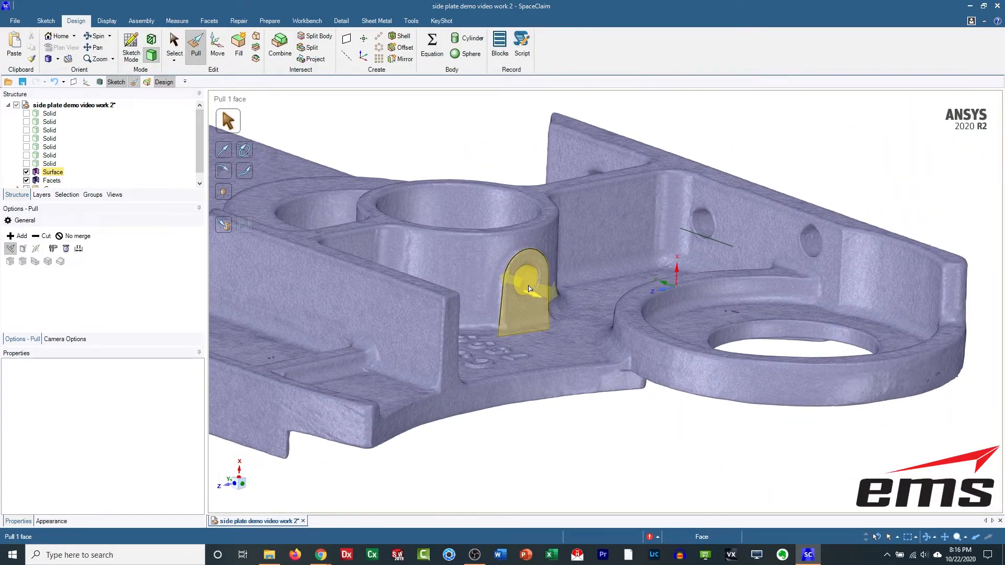
Extrude the arched pad profile in add mode through the central boss, leaving it as a separate block.
left_click(528, 285)
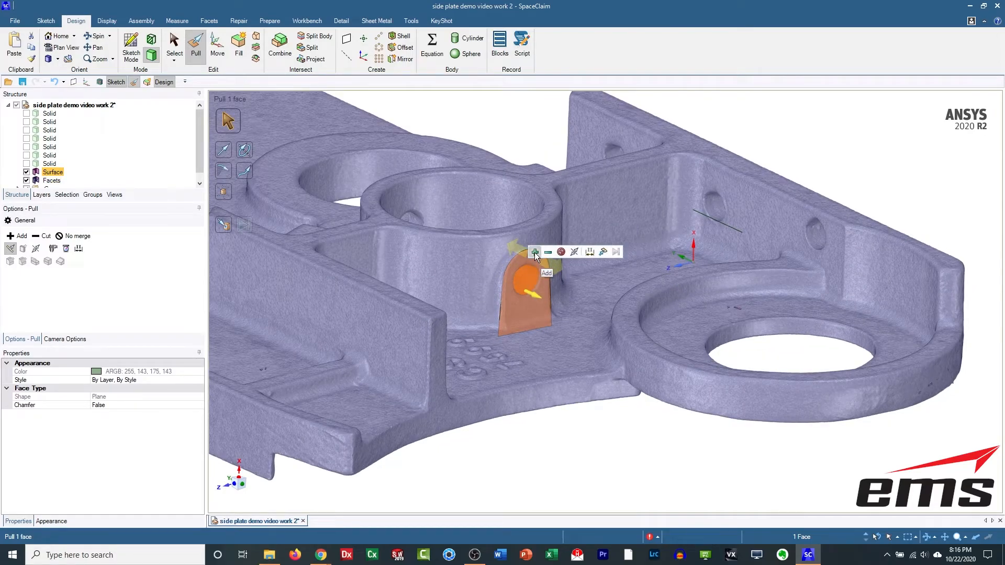
left_click(604, 252)
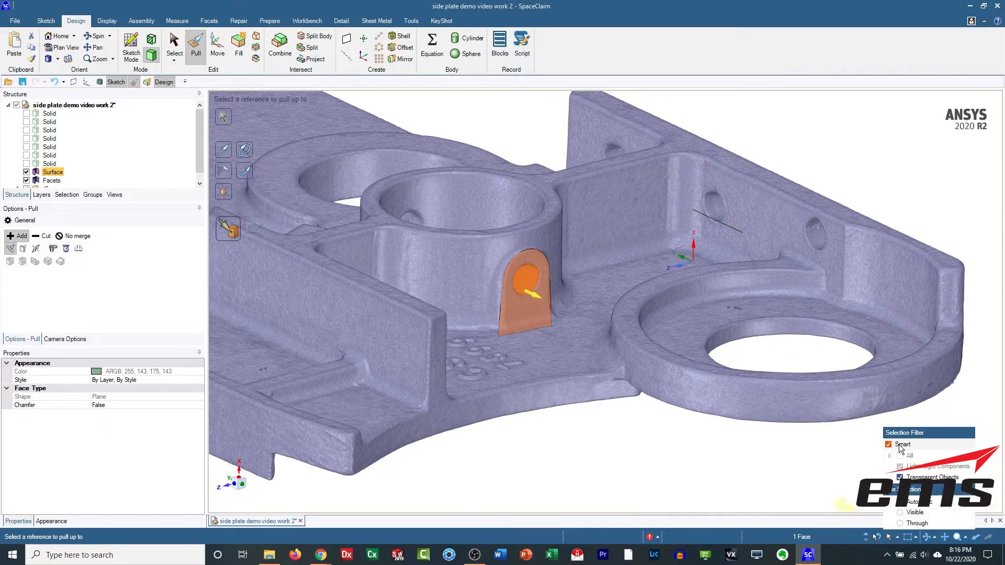
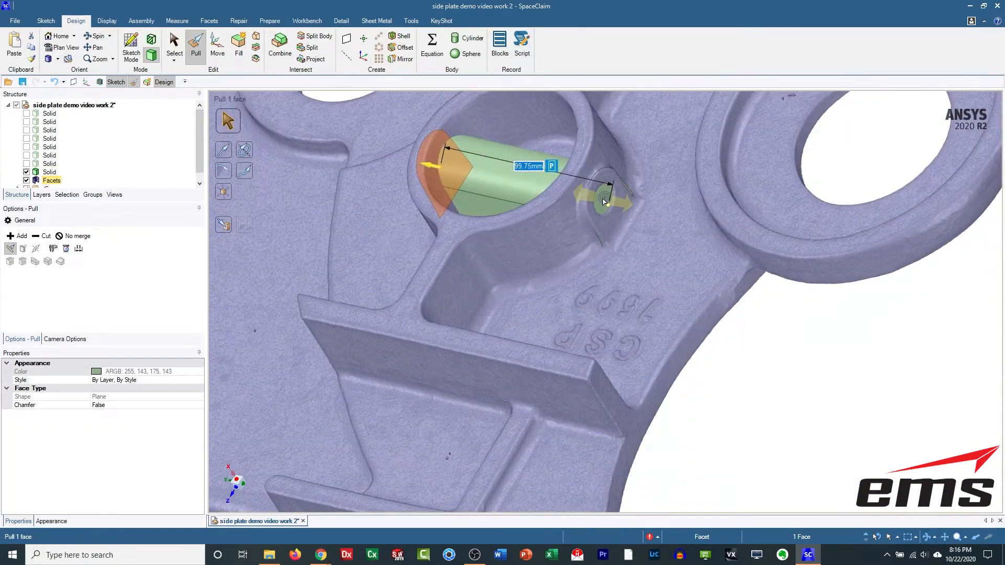
left_click(603, 197)
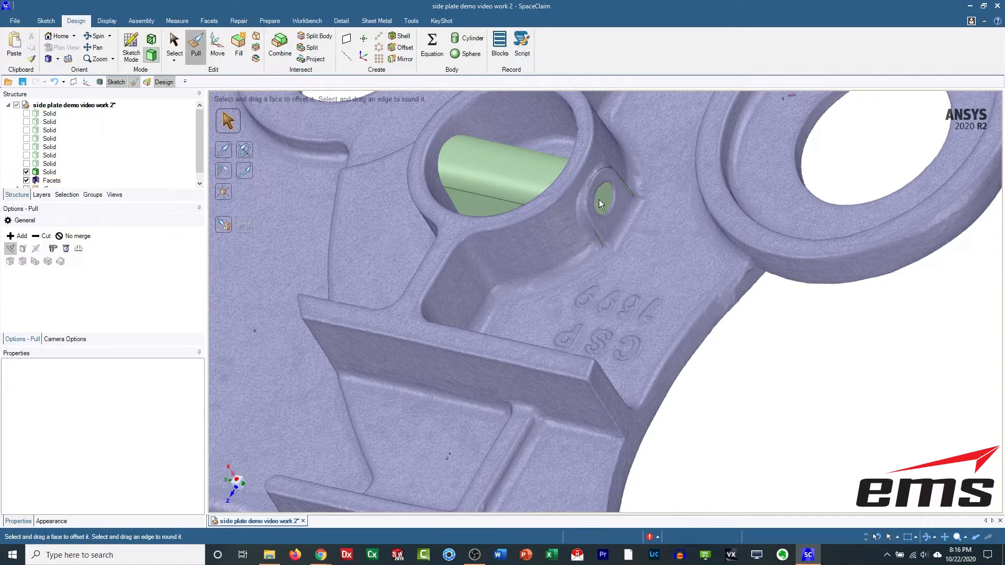
Extend the pad block's end face near the end ring outward to the scanned side pad.
left_click(609, 208)
left_click(663, 183)
left_click(720, 329)
middle_click_drag(544, 308, 587, 323)
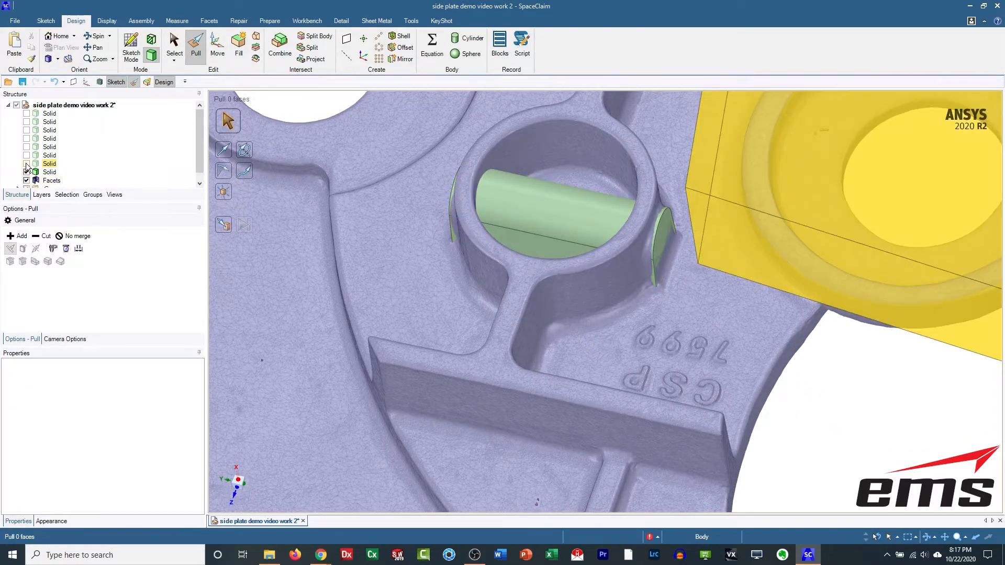
Show the bore cylinder, hide the facets, and cut the pad block with the cylinder, removing the portion inside the central boss.
left_click(27, 146)
left_click(26, 180)
middle_click_drag(442, 278, 492, 266)
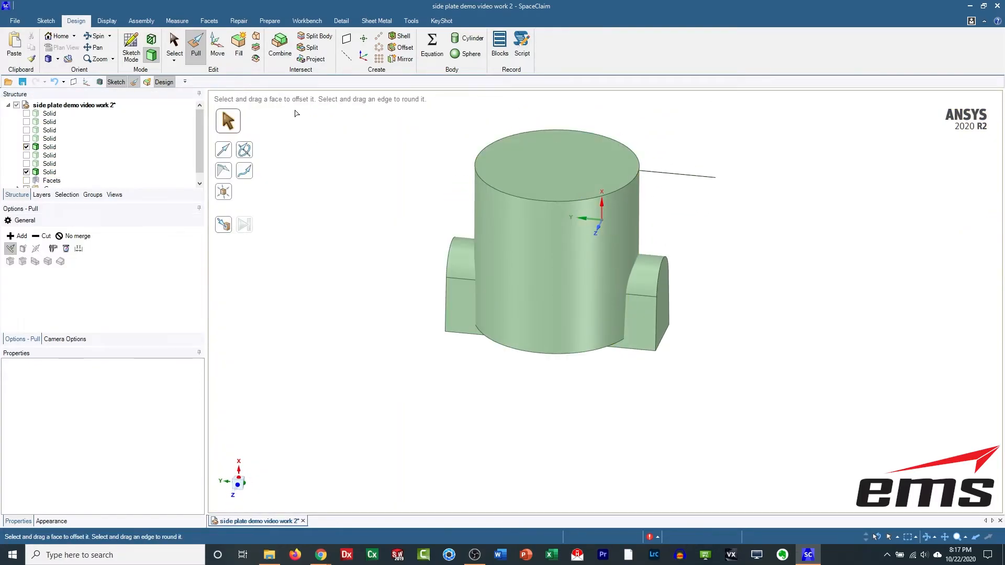
key("i")
left_click(460, 287)
left_click(493, 231)
left_click(542, 318)
left_click(26, 171)
key("Escape")
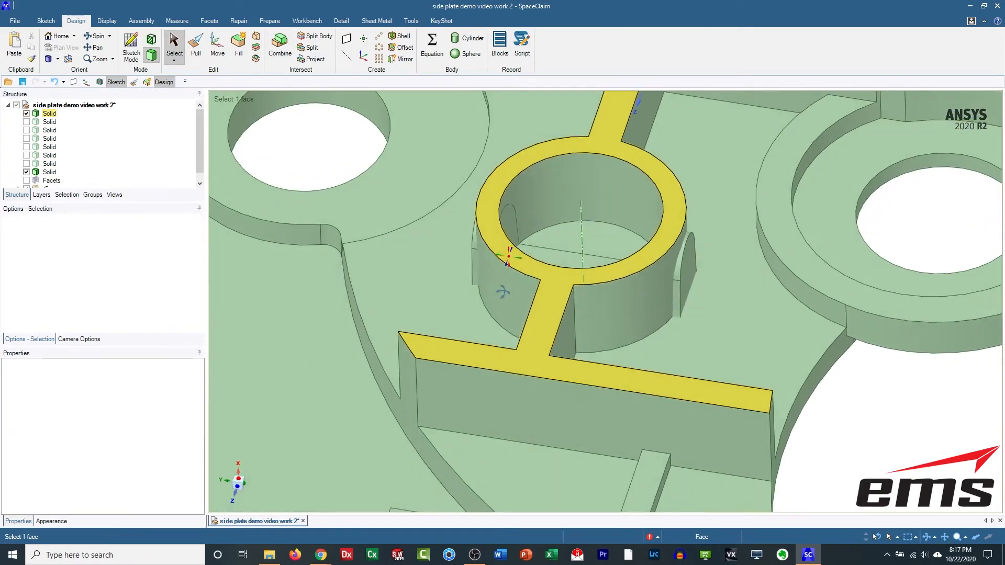
Combine the trimmed pad block with the plate solid into a single body.
left_click(281, 47)
left_click(441, 313)
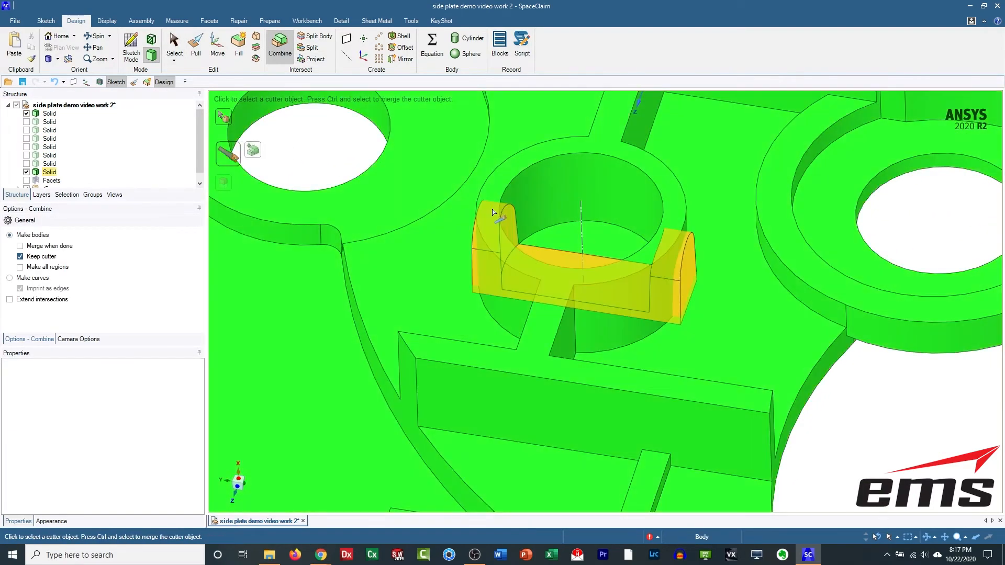
left_click(607, 316, "ctrl")
key("Escape")
Start a sketch on the arched pad's end face and, with only the facets shown, move the sketch plane inward to section the scanned hole.
scroll(515, 392, "down", 4)
mouse_move(542, 437)
middle_mouse_down()
mouse_move(717, 512)
mouse_move(445, 234)
mouse_move(455, 121)
middle_mouse_up()
key("Escape")
scroll(567, 332, "up", 2)
left_click(591, 290)
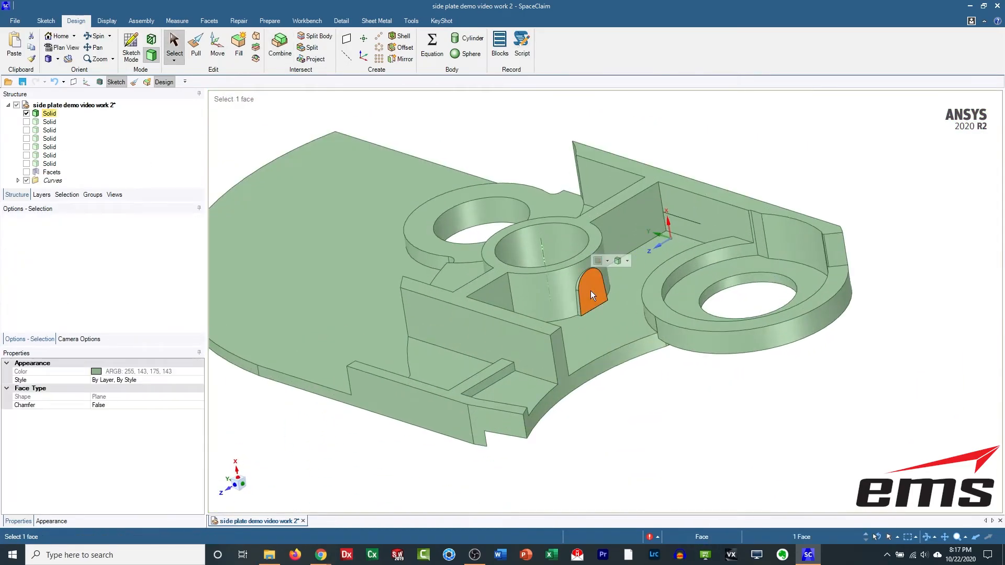
key("k")
scroll(604, 364, "up", 3)
left_click(26, 113)
left_click(26, 171)
key("m")
left_click_drag(585, 272, 607, 247)
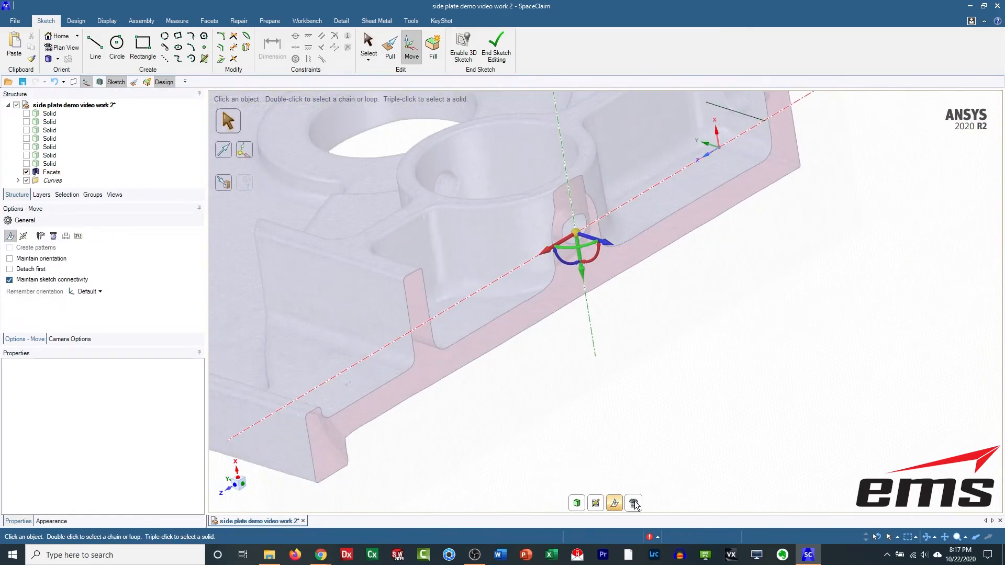
View the pad section straight on and compare the solid's cross-section with that of the facets.
left_click(634, 503)
left_click(26, 171)
left_click(26, 113)
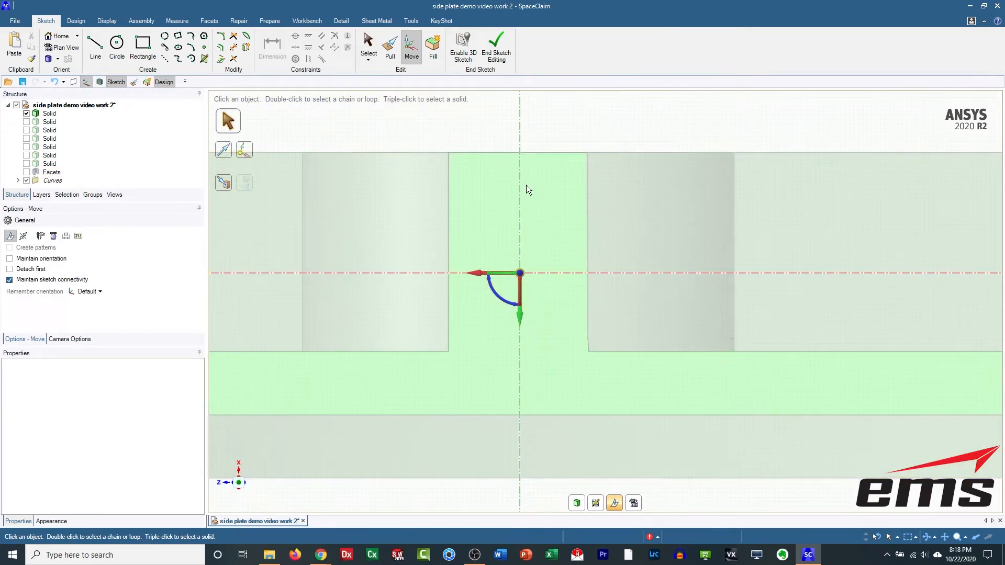
left_click(27, 172)
left_click(26, 113)
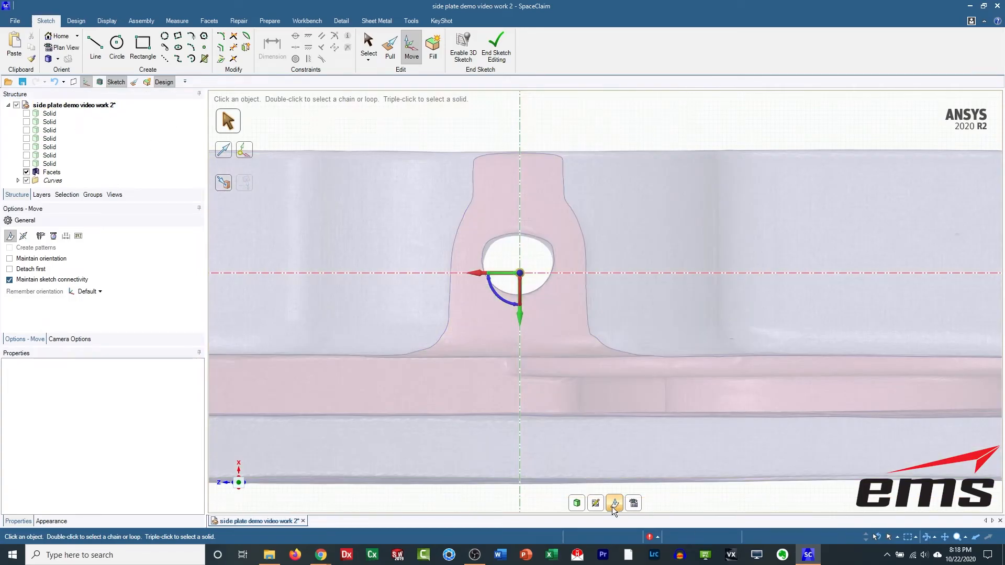
left_click(614, 503)
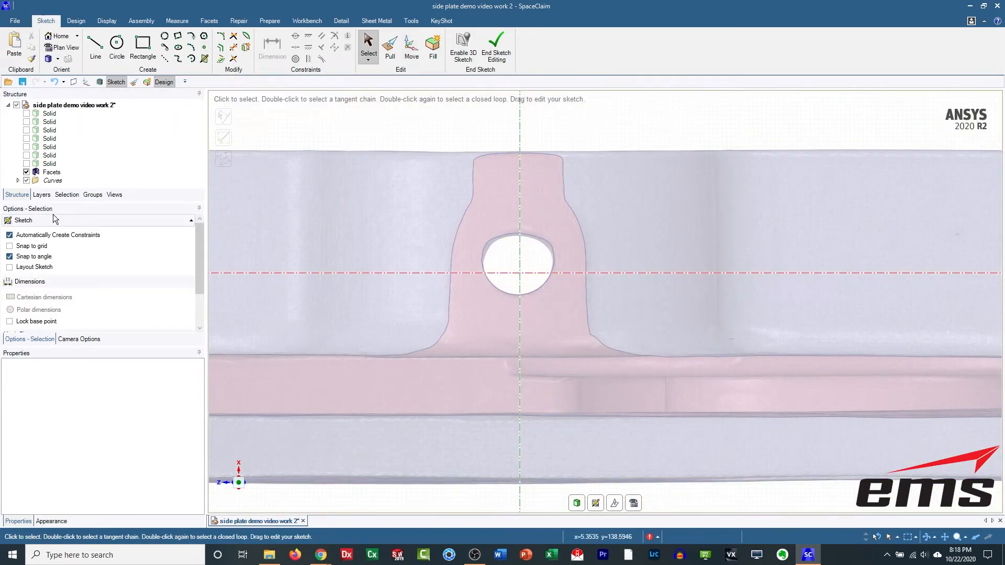
Show the plate solid together with the facets and project the pad's arched edge onto the sketch plane.
left_click(26, 113)
middle_click_drag(401, 243, 437, 184)
left_click(221, 59)
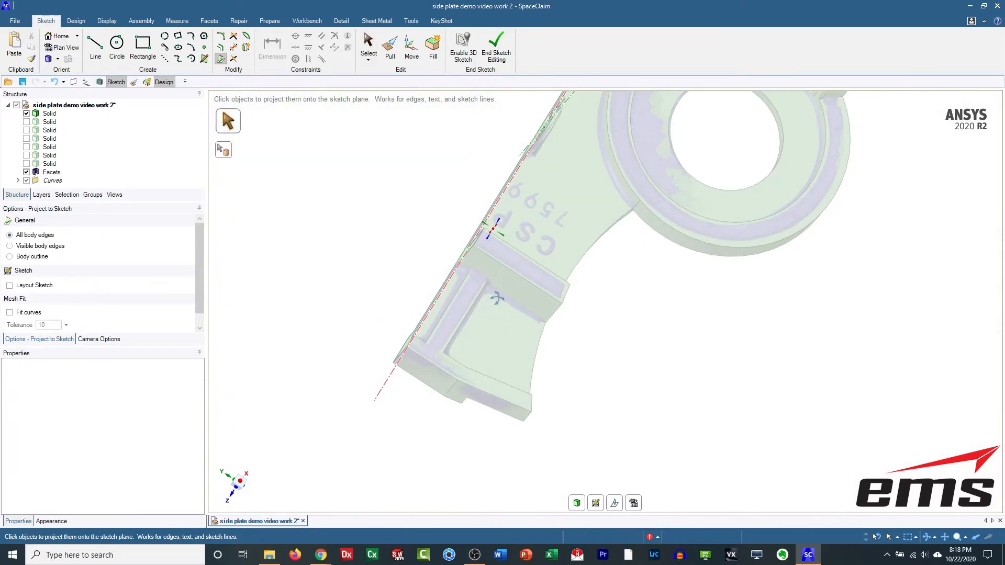
left_click(480, 168)
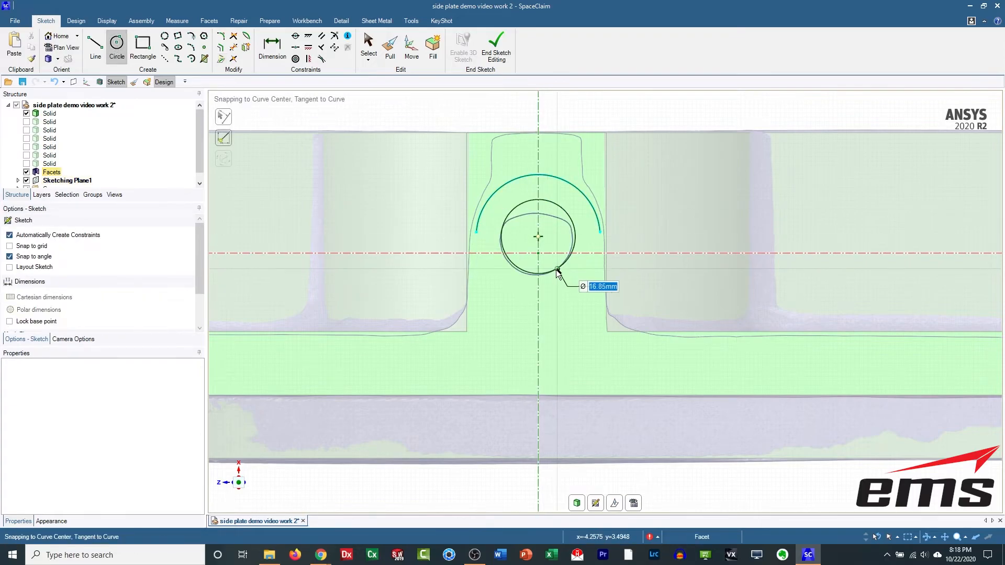
Draw a circle about 16.85 mm in diameter, centred on the projected arc, over the scanned hole, and delete the projected arc.
left_click(557, 269)
left_click(368, 45)
left_click(512, 181)
key("Delete")
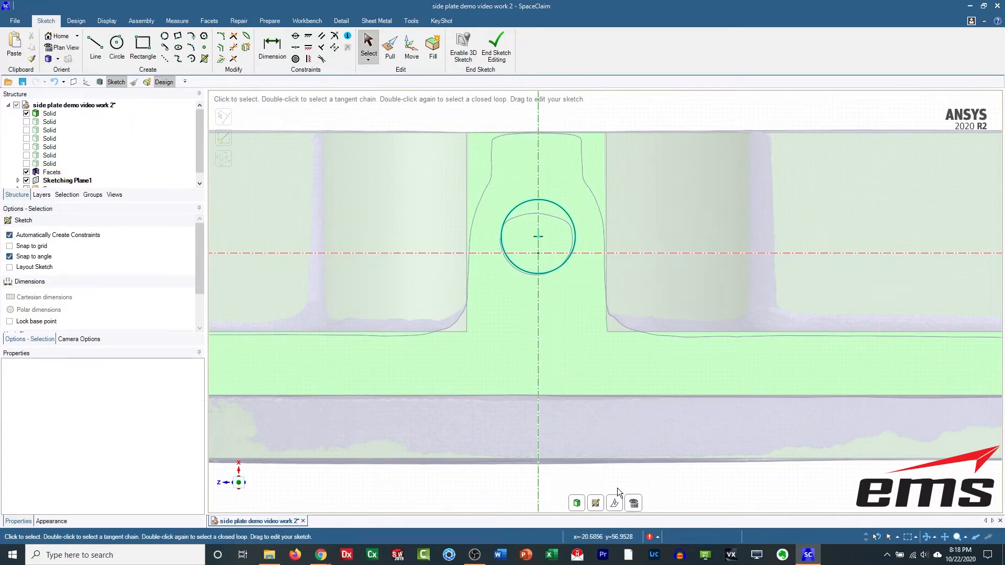
Extrude the circle in cut mode through the central boss and its side pads.
left_click(632, 503)
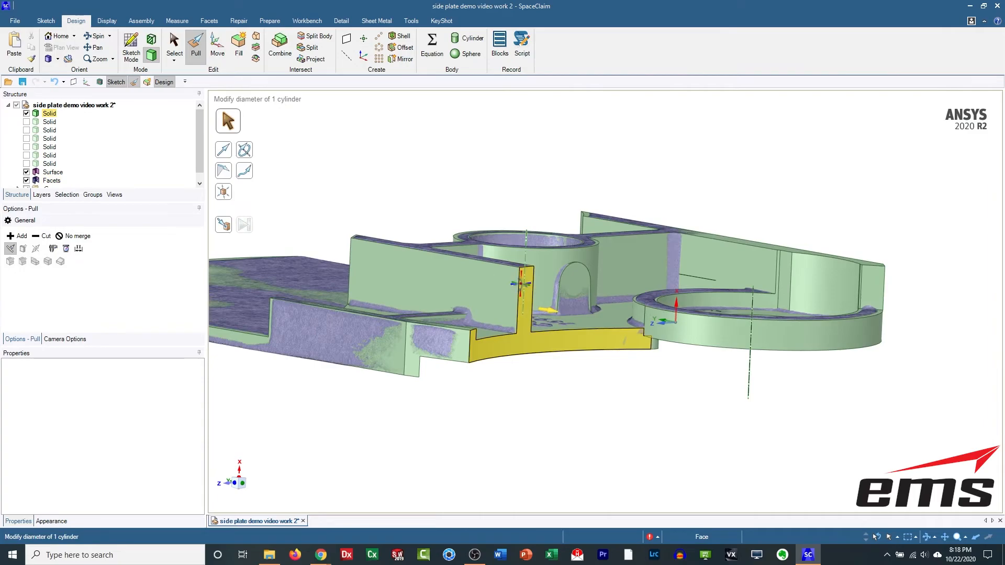
left_click(49, 174)
left_click(48, 236)
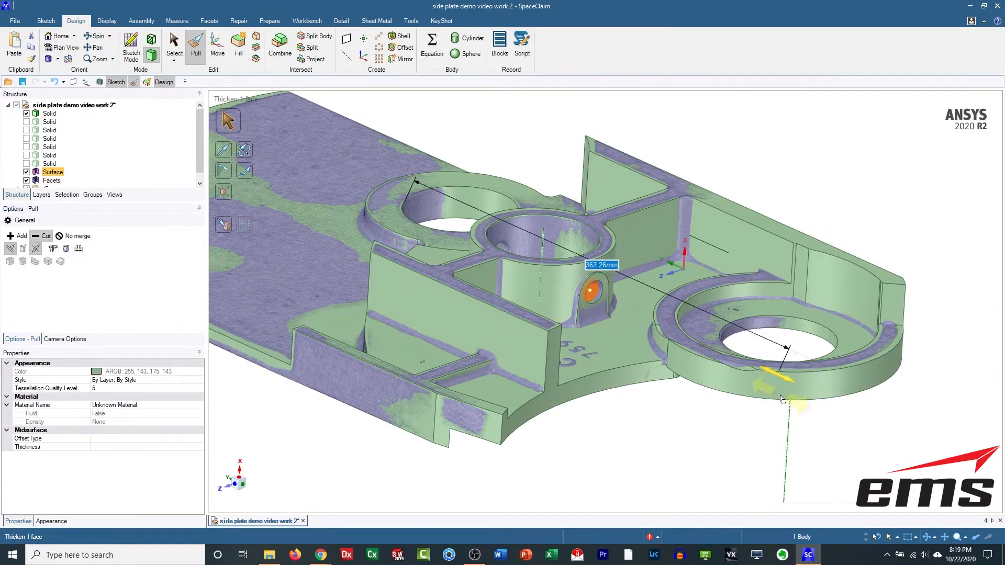
left_click_drag(714, 362, 717, 363)
middle_click_drag(717, 364, 606, 314)
left_click(675, 335)
Start a sketch on the plate's long side wall and, with only the facets shown, move its plane to section the three scanned holes.
middle_click_drag(675, 335, 527, 309)
middle_click_drag(598, 350, 639, 329, "shift")
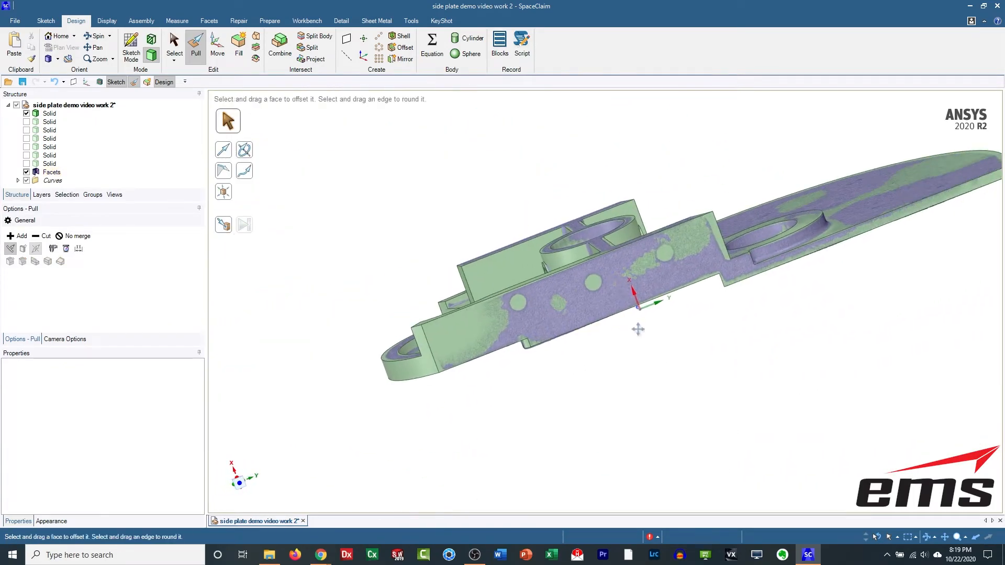
left_click(26, 172)
left_click(49, 113)
key("k")
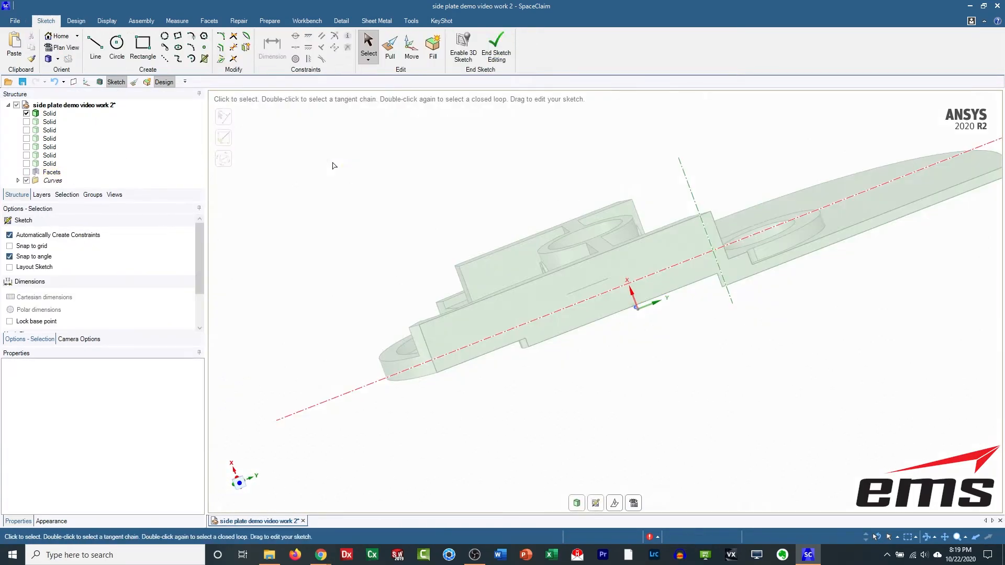
left_click(27, 172)
left_click(26, 113)
key("m")
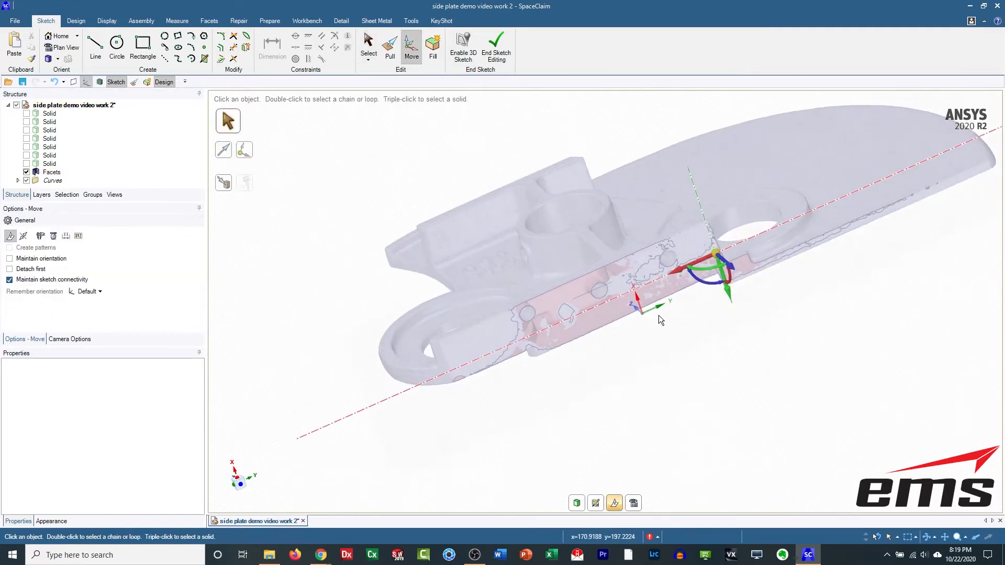
left_click_drag(729, 266, 729, 266)
left_click(634, 505)
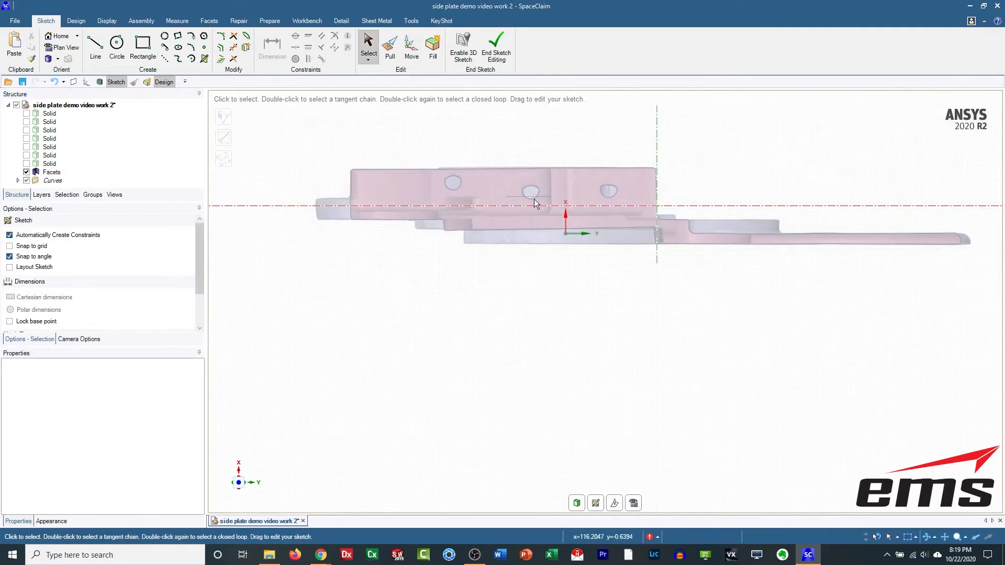
Draw three-point circles over the three scanned side wall holes, the last one about 17.73 mm in diameter.
scroll(524, 157, "up", 6)
scroll(563, 303, "down", 2)
key("c")
left_click(409, 289)
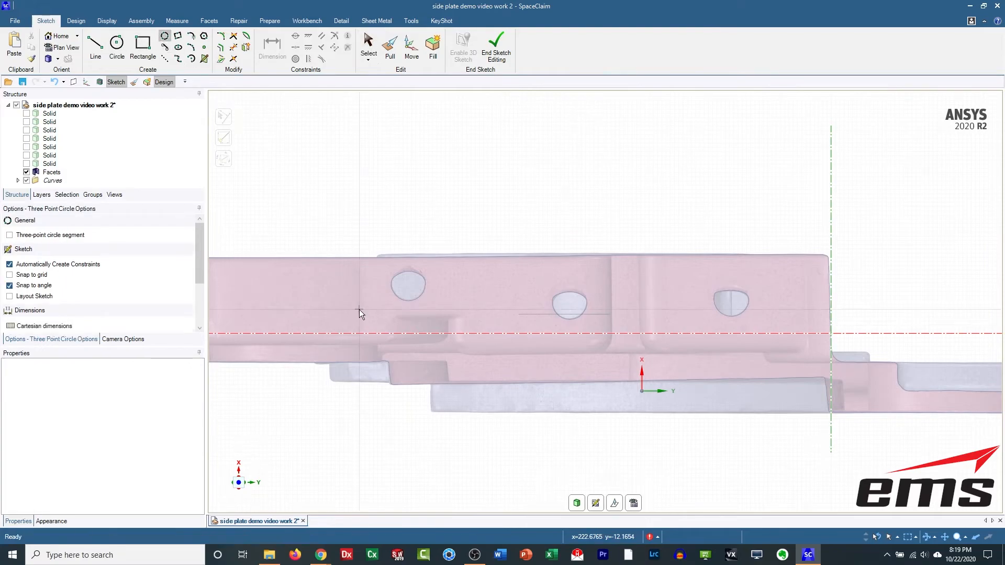
left_click(411, 271)
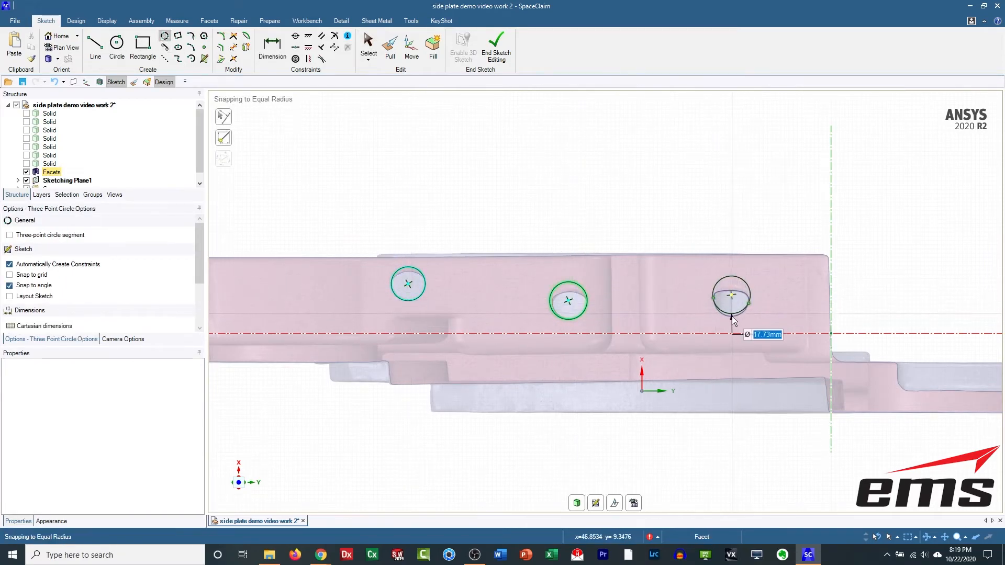
Extrude the three hole circles through the side wall, and show the plate solid without the facets.
key("p")
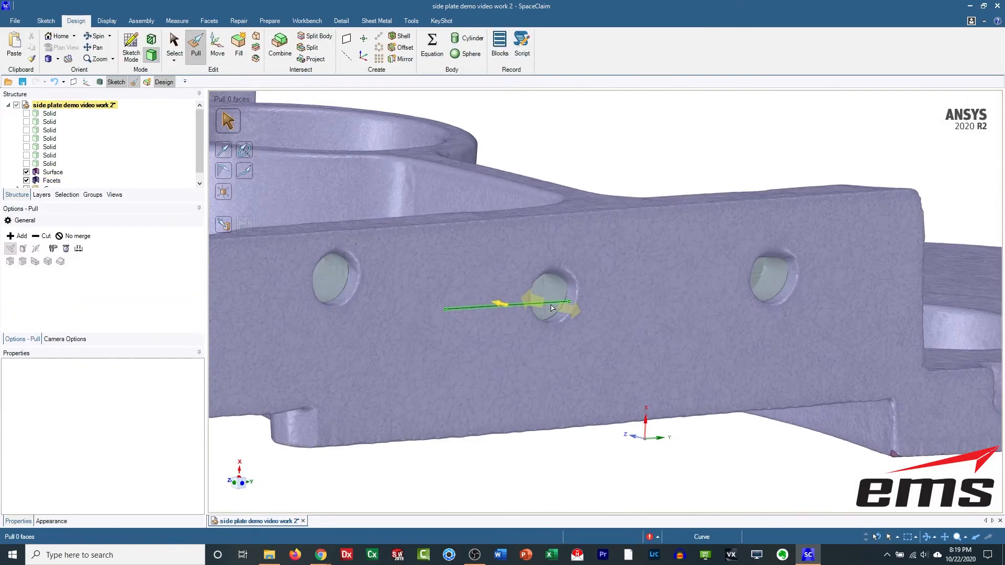
left_click_drag(540, 283, 617, 284, "ctrl")
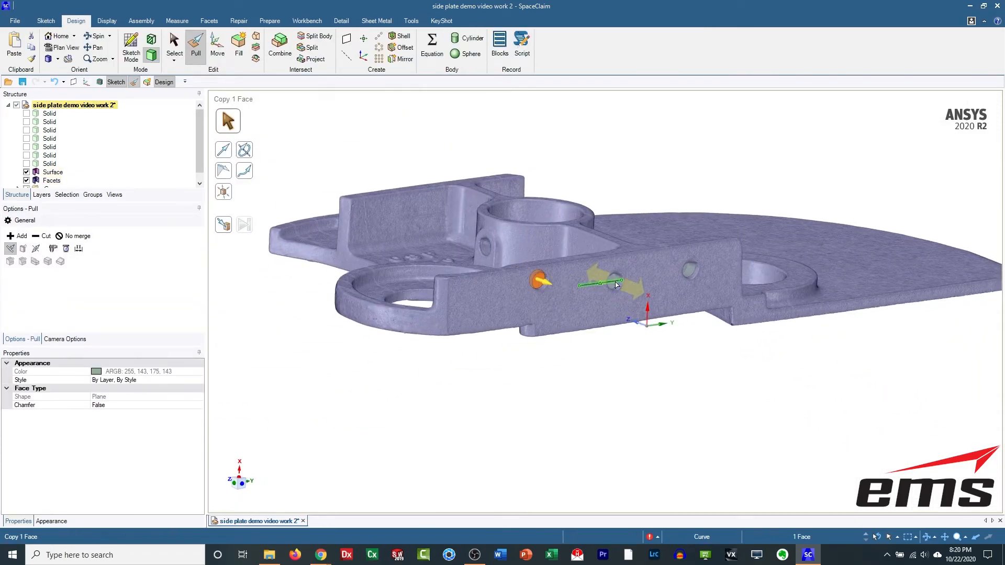
left_click_drag(546, 287, 577, 300)
middle_click_drag(568, 322, 547, 441)
left_click(27, 172)
left_click(26, 180)
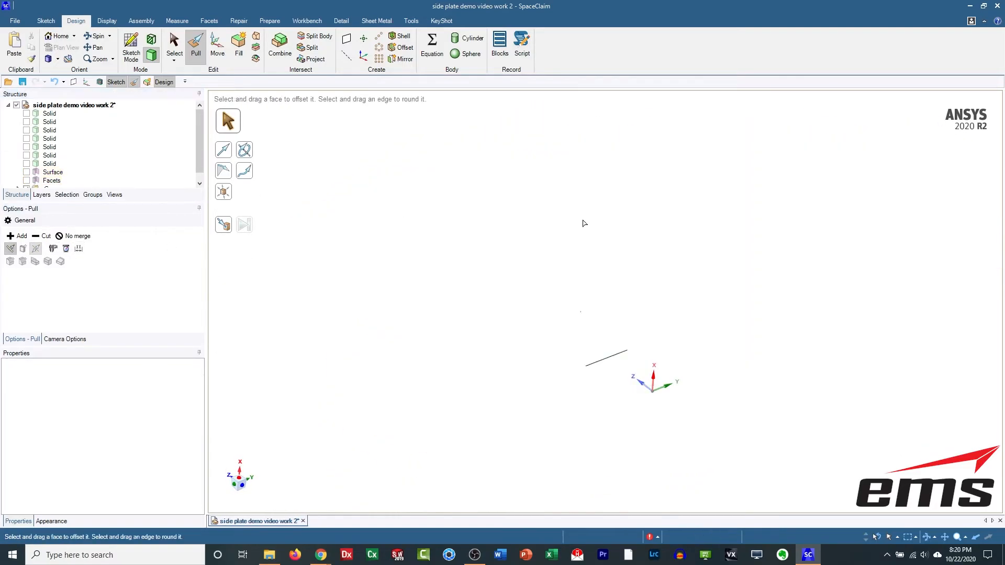
left_click(26, 114)
scroll(618, 276, "down", 4)
middle_click_drag(591, 280, 523, 192)
key("h")
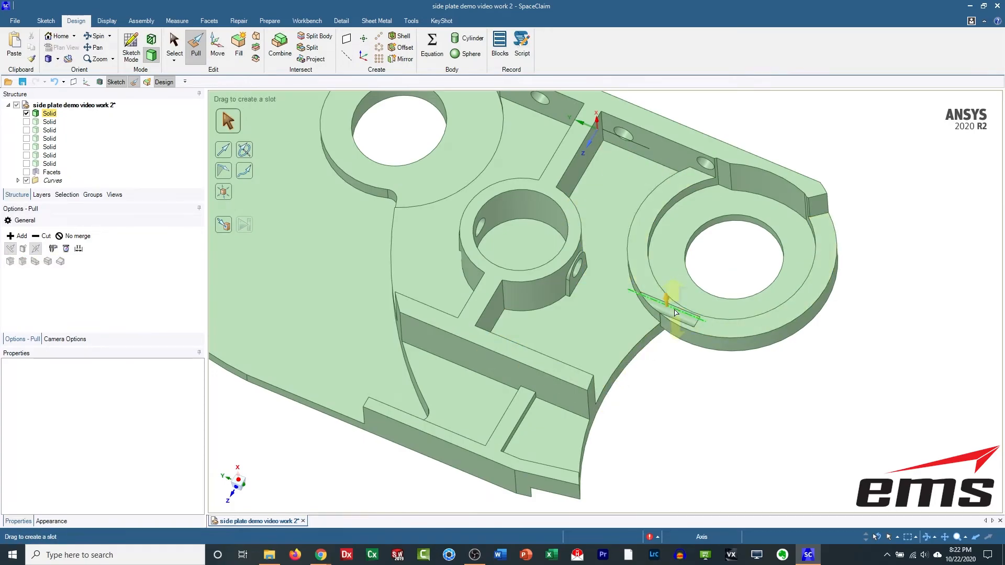
scroll(675, 312, "up", 3)
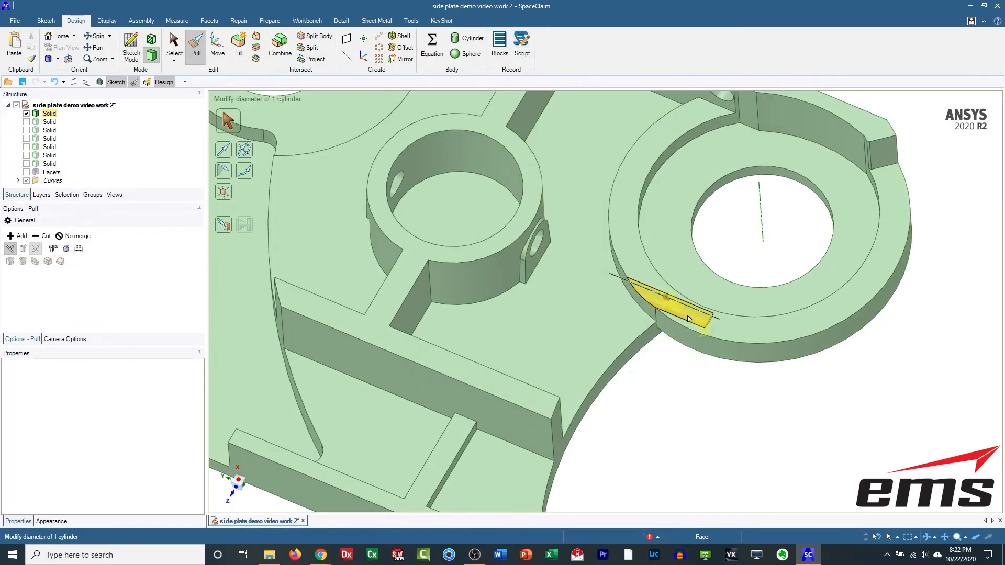
left_click(700, 316)
left_click(678, 312)
scroll(679, 313, "up", 5)
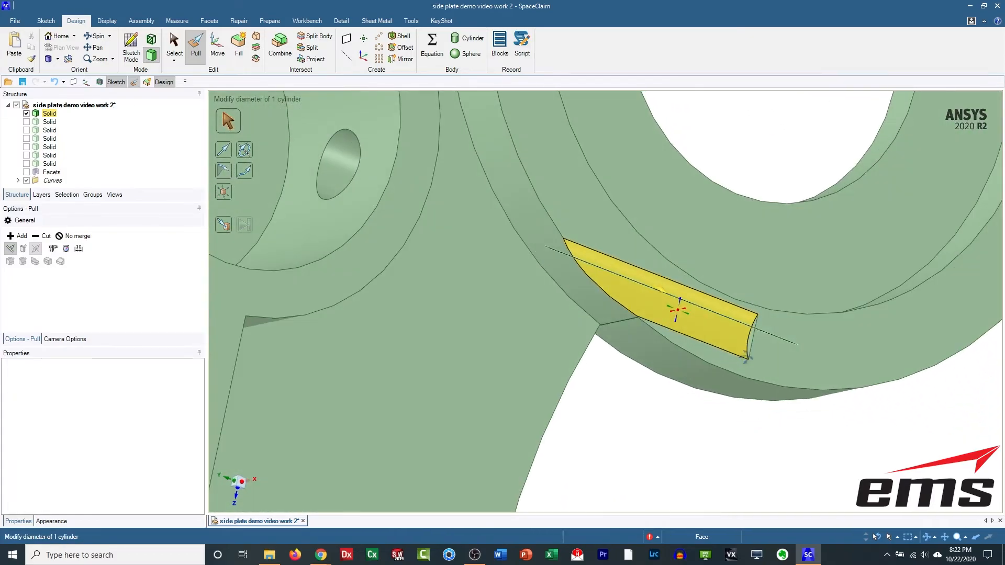
key("Escape")
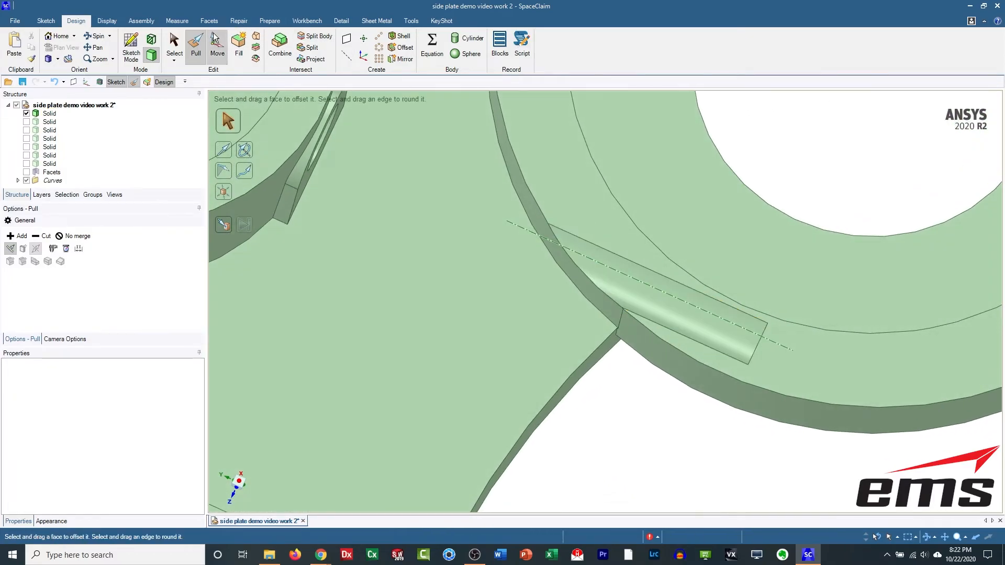
Delete the cylindrical and end faces of the stray groove that the pad hole cut left in the end ring.
left_click(174, 46)
left_click(685, 291)
middle_click_drag(686, 291, 747, 382)
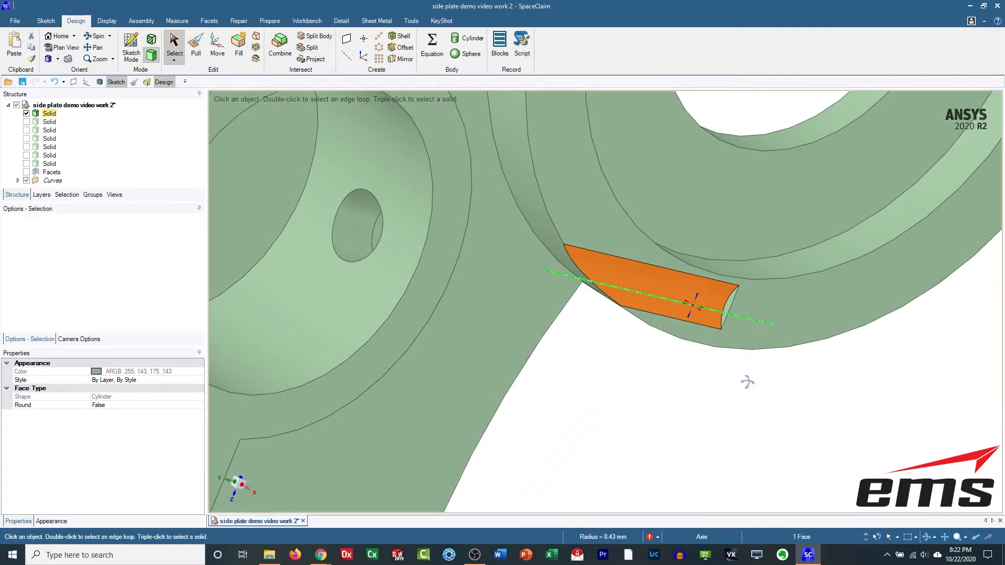
key("Escape")
left_click(705, 296)
scroll(725, 319, "up", 4)
left_click(731, 296, "ctrl")
key("Delete")
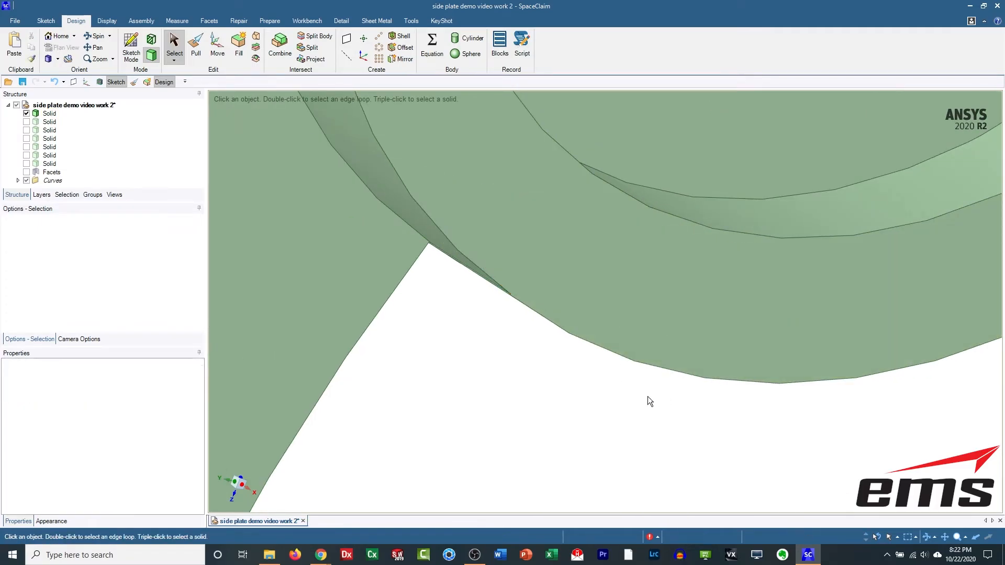
Inspect the plate solid from several angles, including the holes in the central boss and side wall.
scroll(641, 405, "up", 2)
key("h")
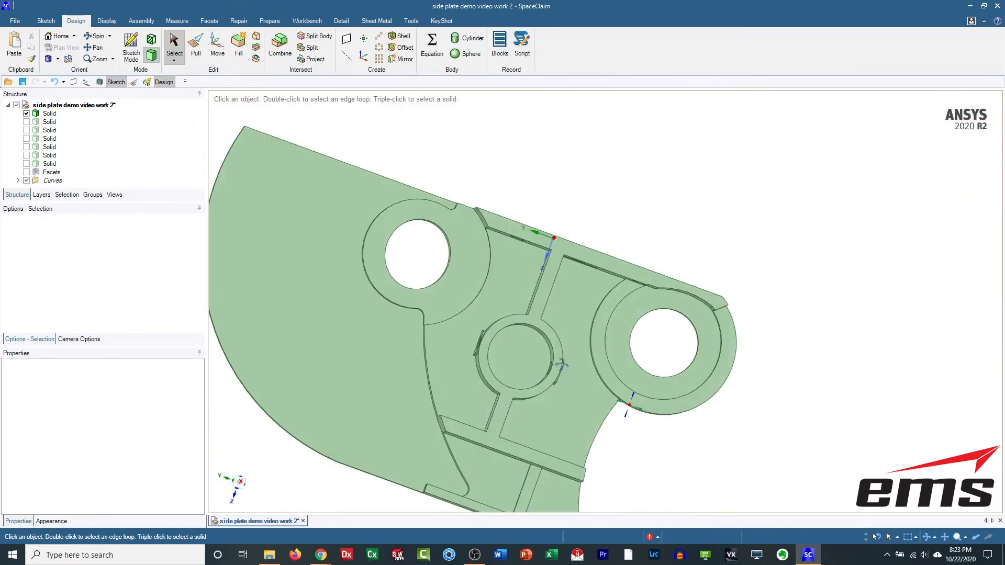
scroll(585, 394, "up", 5)
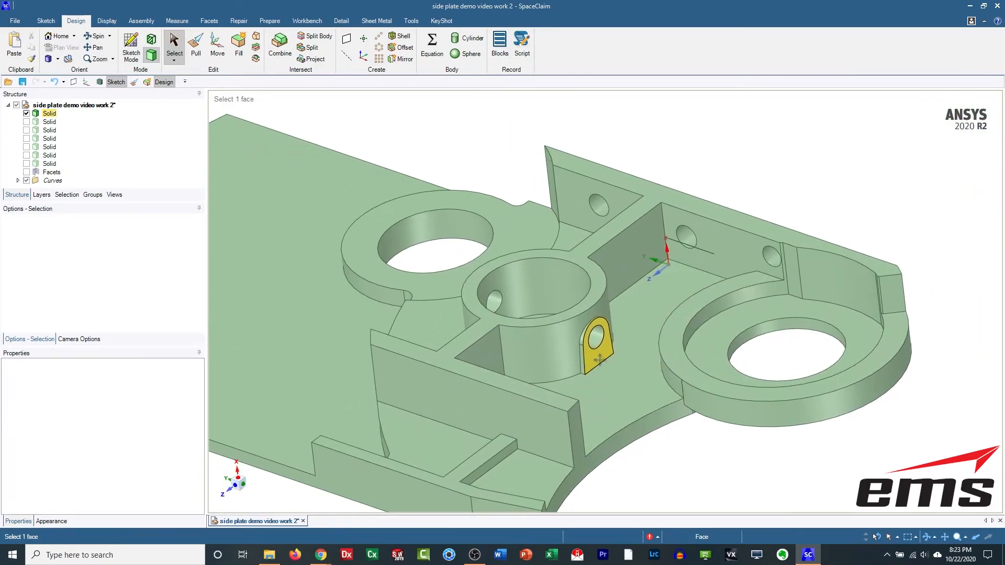
scroll(648, 332, "down", 5)
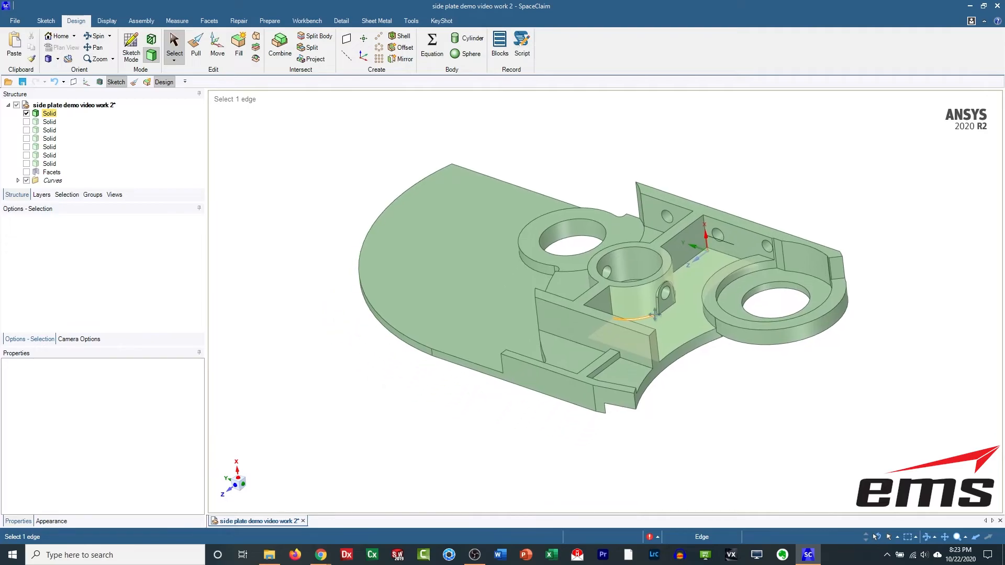
middle_click_drag(616, 358, 667, 347)
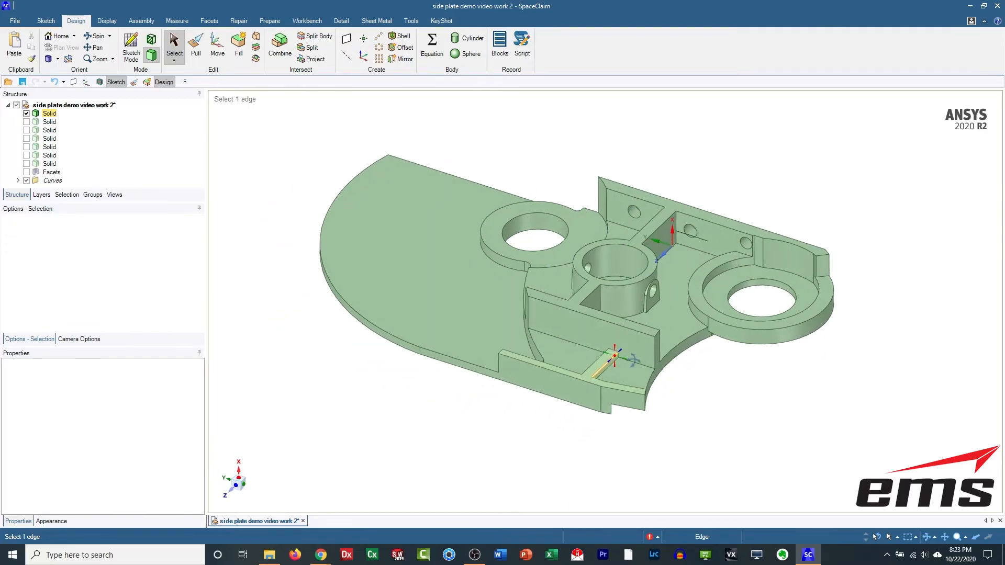
left_click(494, 293)
left_click(354, 122)
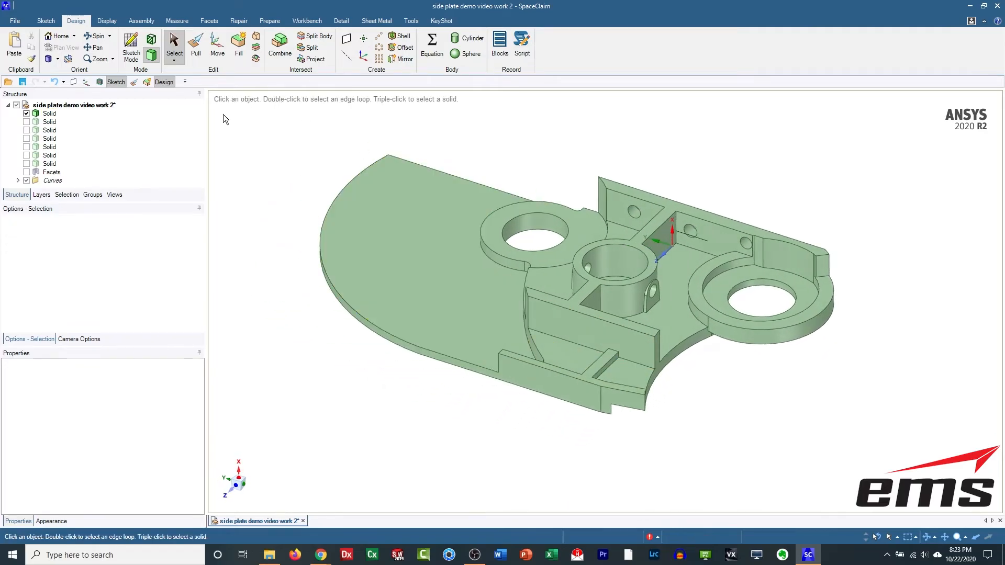
Show the scan facets over the plate solid and make the solid transparent for comparing the side wall's end.
left_click(26, 172)
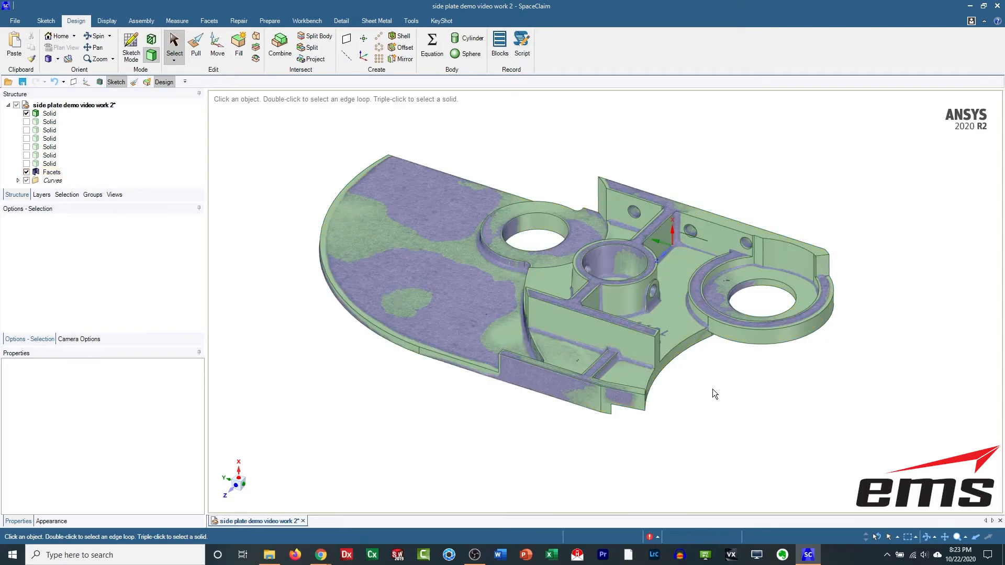
middle_click_drag(725, 377, 727, 385)
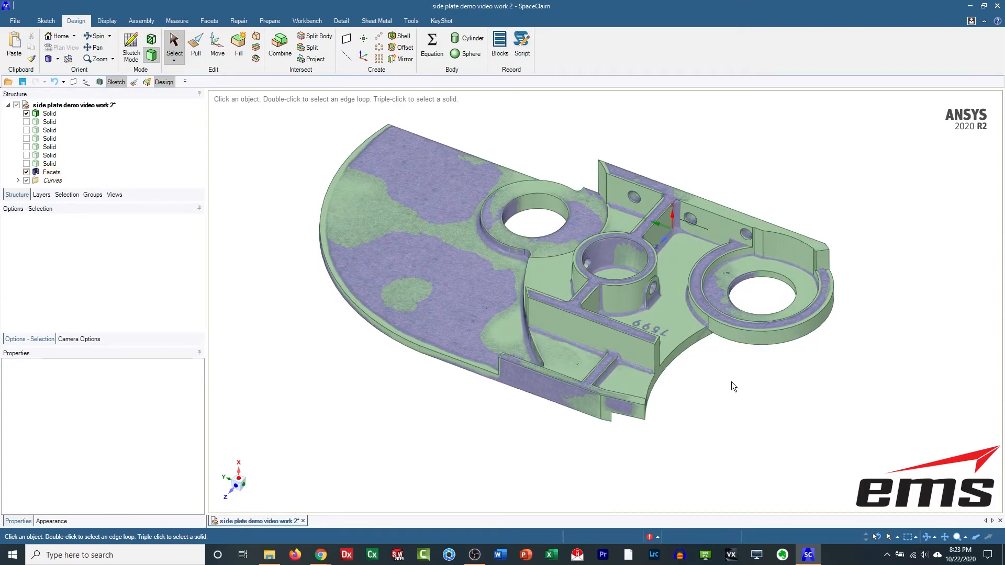
scroll(826, 291, "up", 10)
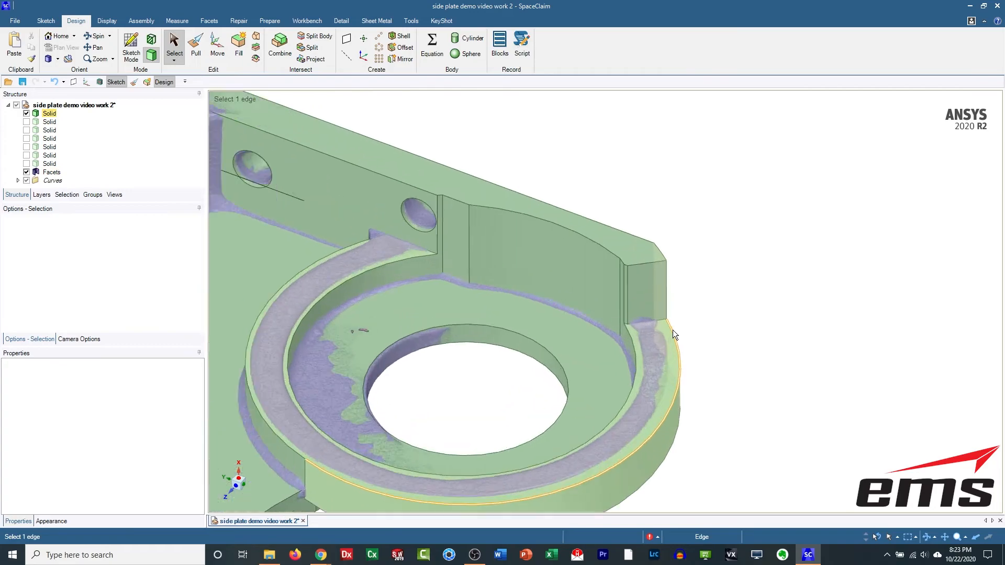
middle_click_drag(667, 309, 668, 325)
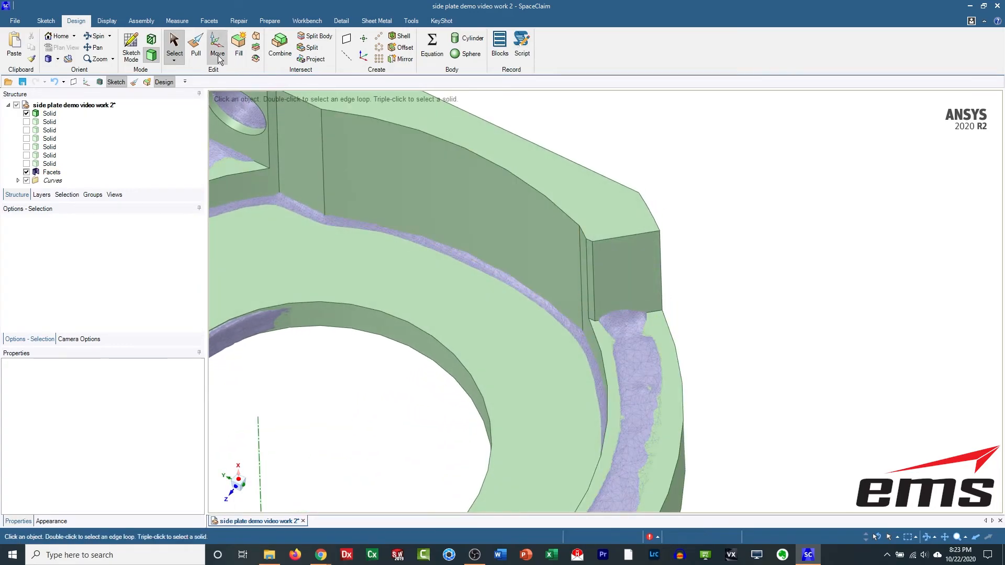
left_click(49, 113)
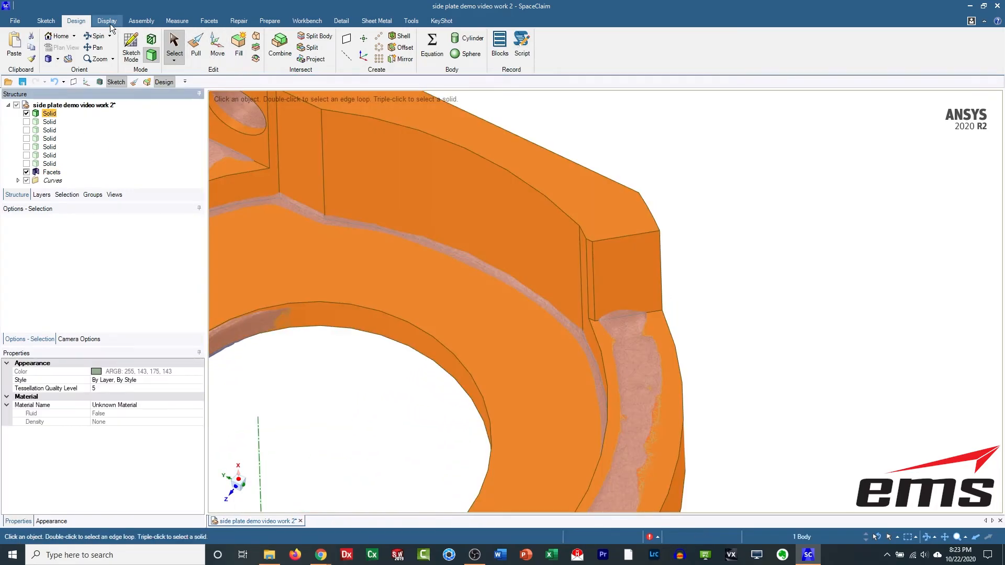
left_click(106, 21)
left_click(274, 48)
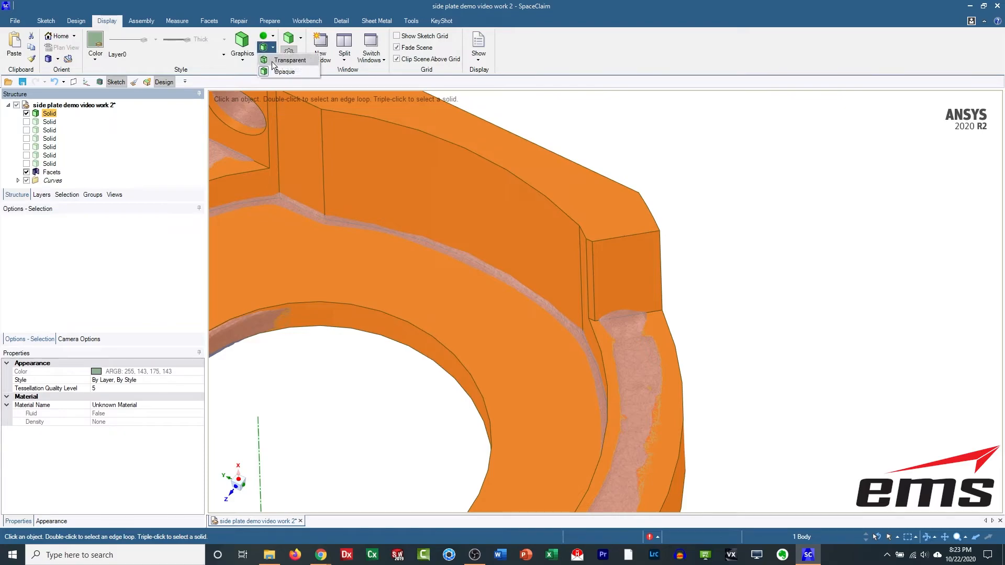
left_click(277, 63)
left_click(755, 280)
middle_click_drag(755, 280, 662, 262)
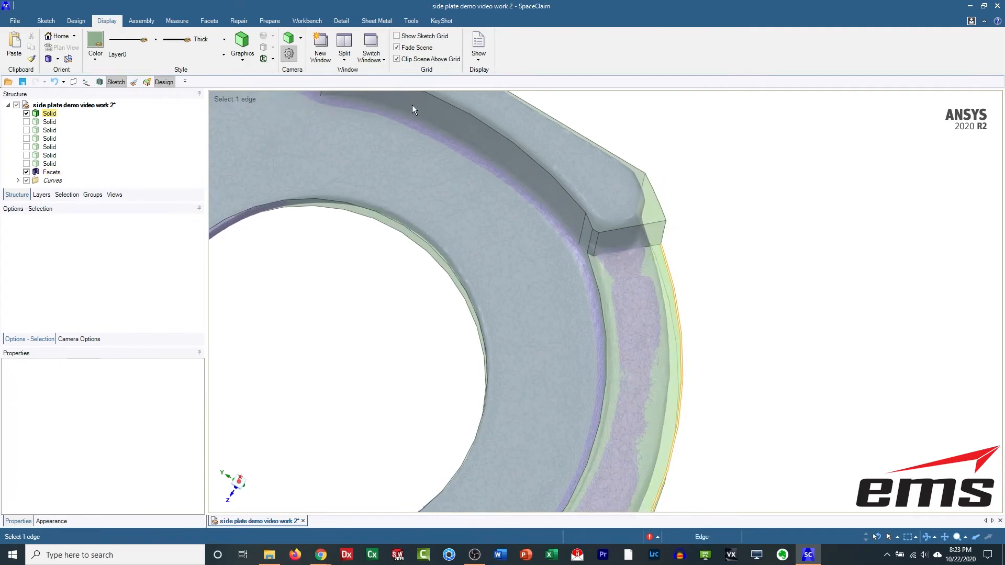
Try a round of about 2.36 mm on the outer vertical edge at the side wall's end beside the large ring.
left_click(46, 21)
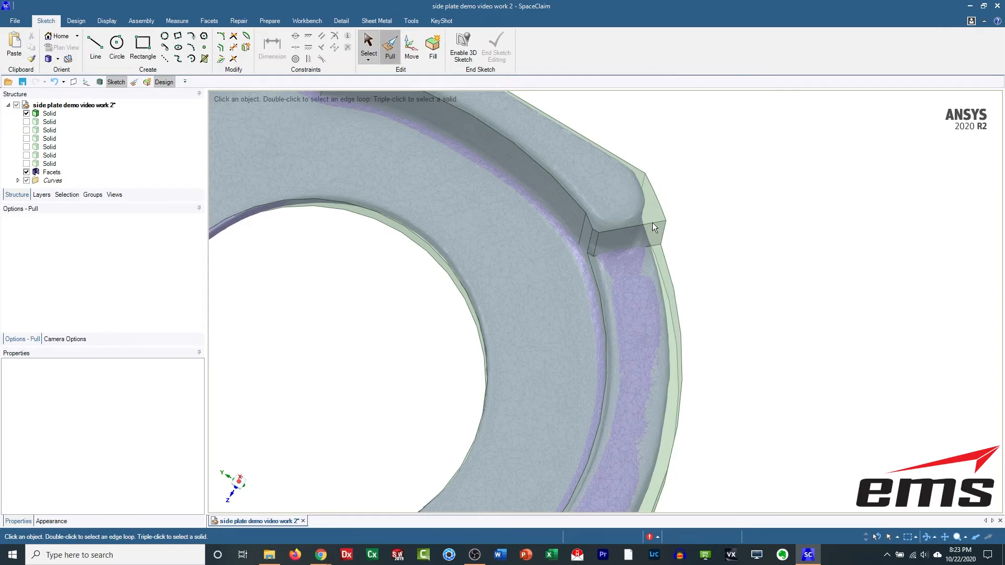
left_click(390, 48)
left_click(666, 230)
left_click_drag(666, 238, 601, 199)
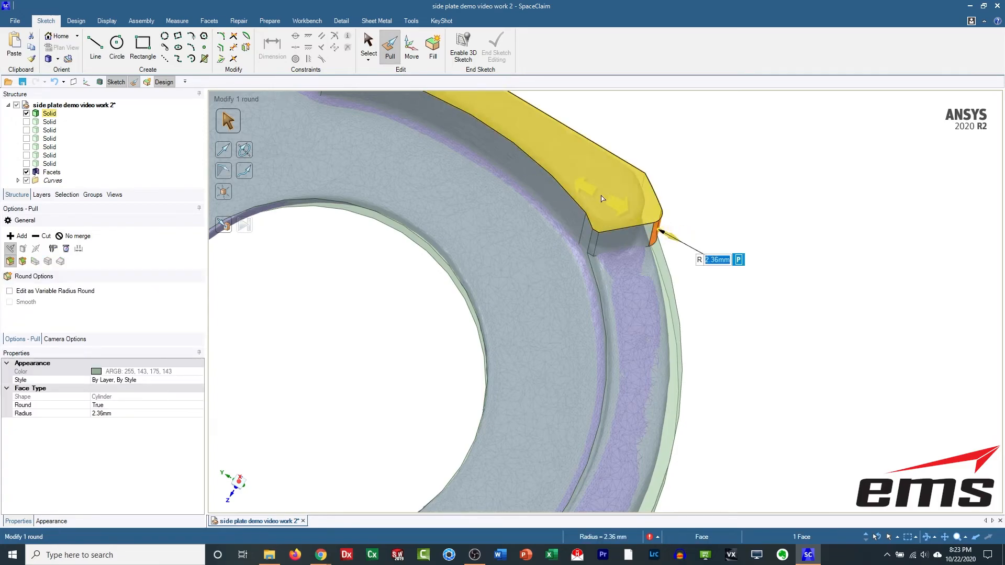
left_click(785, 211)
key("ctrl+z")
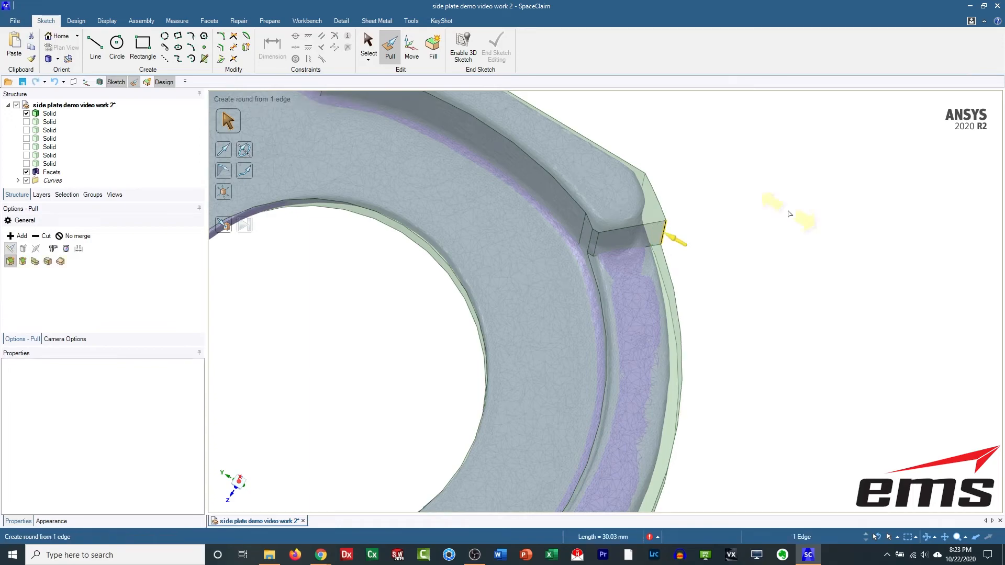
left_click(735, 271)
Move the side wall's end face back about 1.7 mm and rotate it to follow the scanned wall end.
left_click(628, 238)
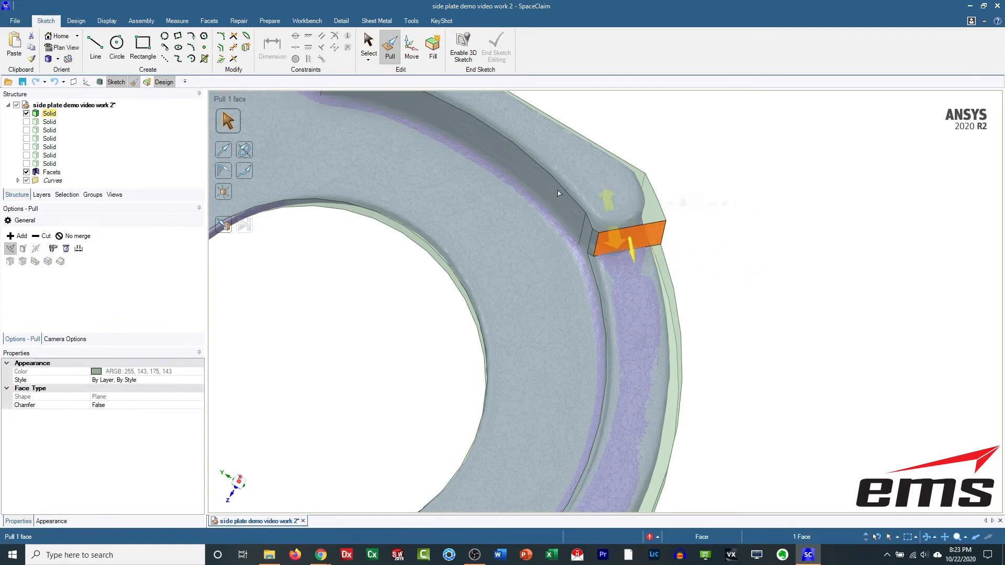
left_click(411, 48)
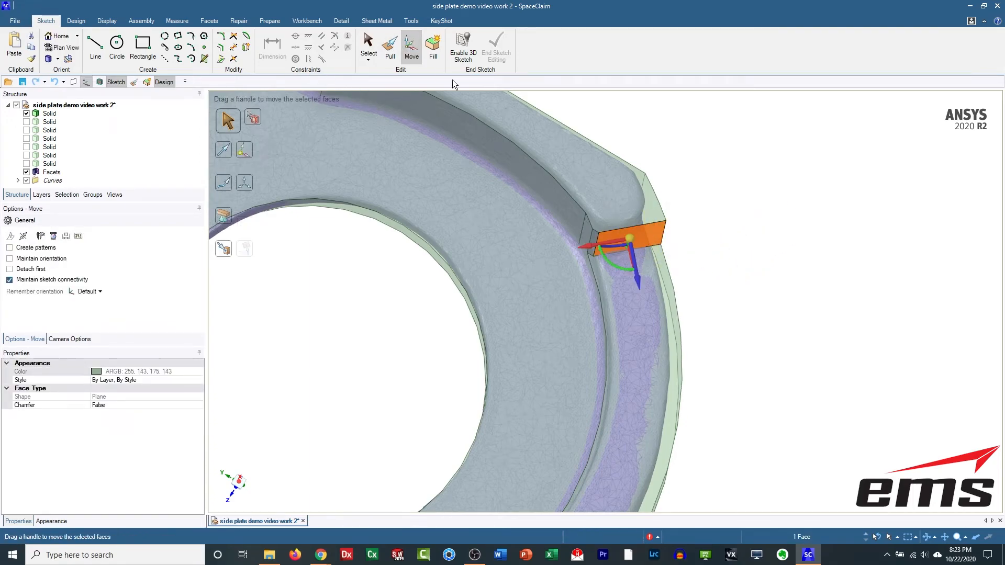
left_click_drag(634, 258, 626, 249)
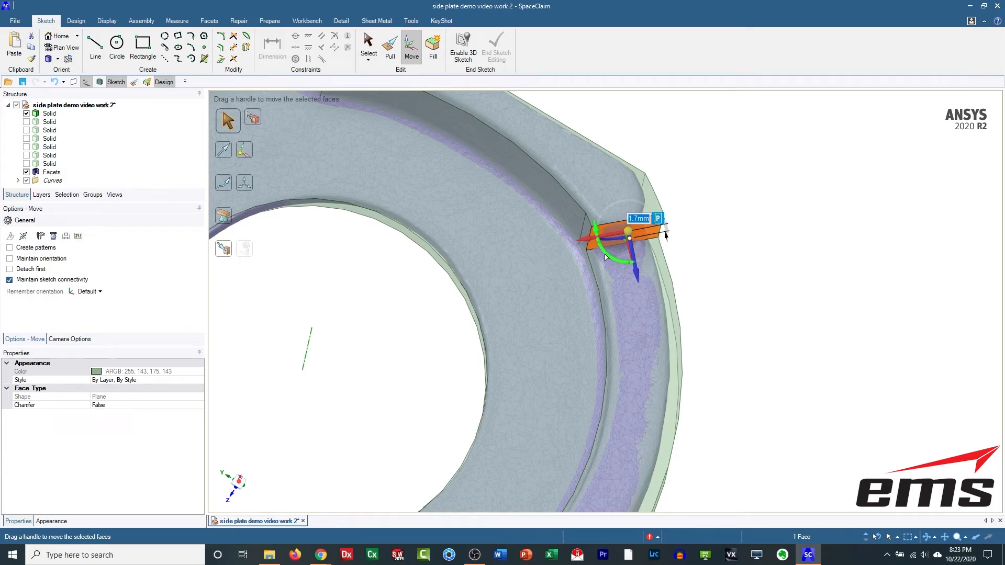
left_click(600, 230, "alt")
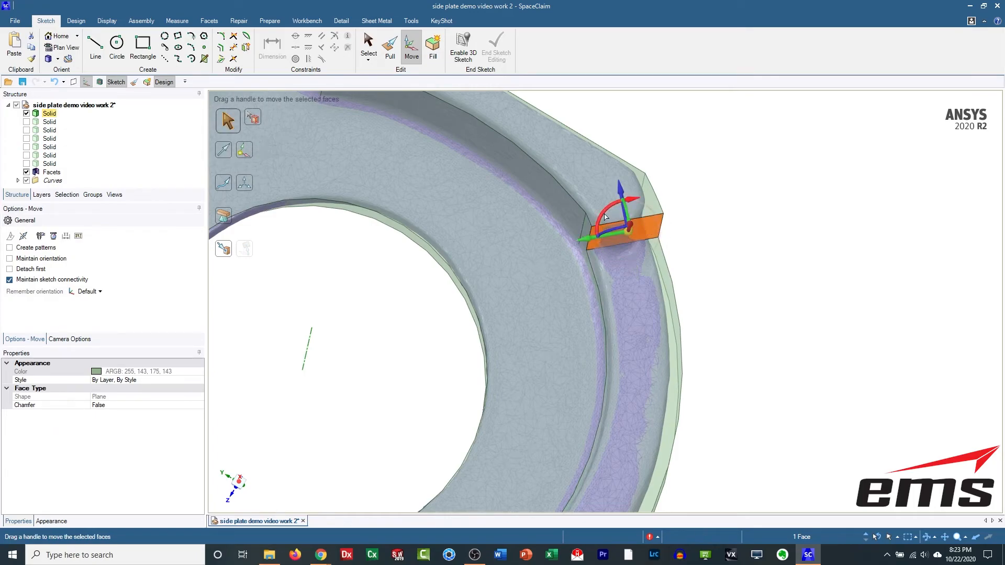
left_click_drag(605, 213, 651, 236)
middle_click_drag(650, 236, 248, 113)
left_click_drag(592, 210, 588, 235)
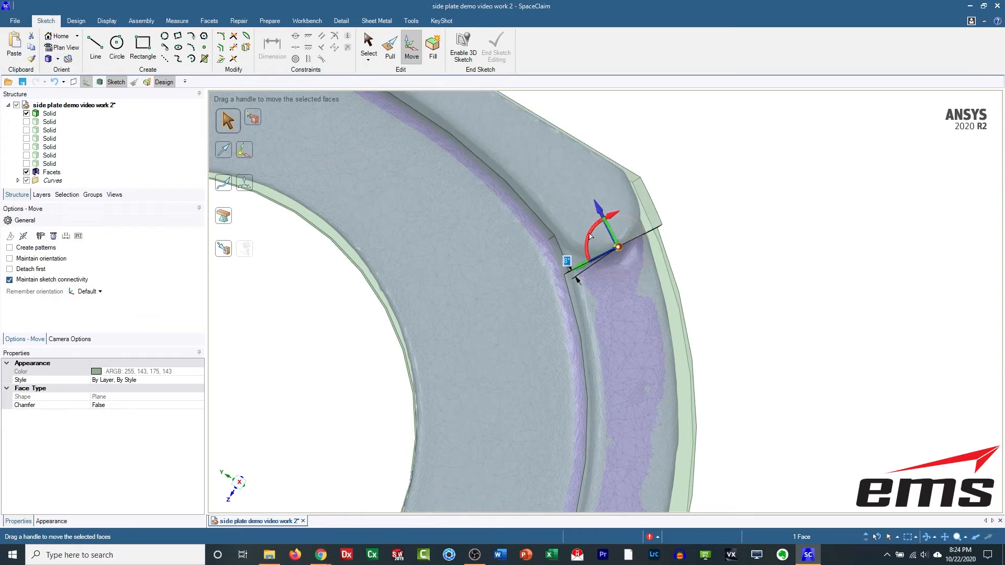
left_click(690, 264)
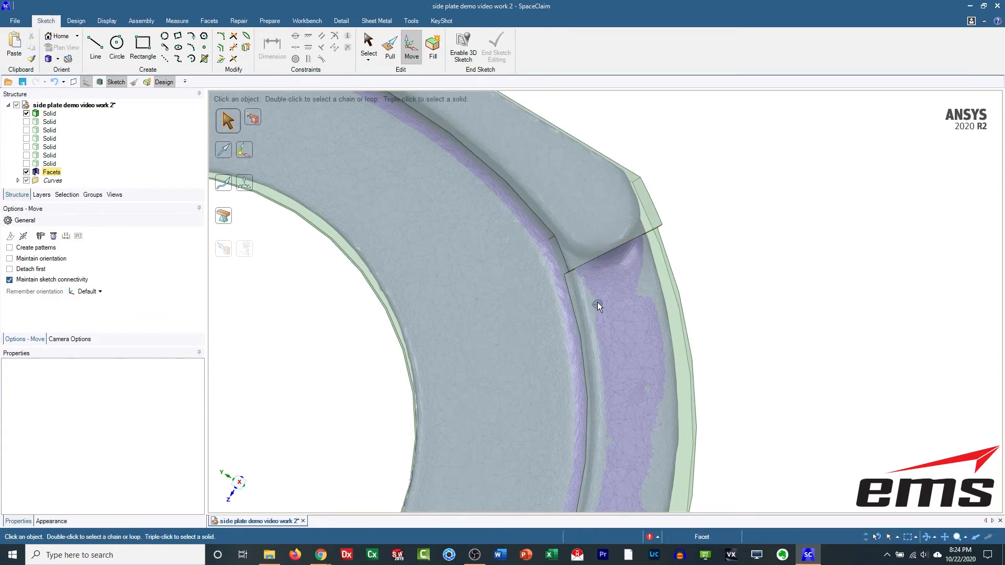
Round the side wall end's outer vertical edge to about 7.52 mm and its inner vertical edge to about 4.33 mm.
middle_click_drag(588, 312, 628, 254)
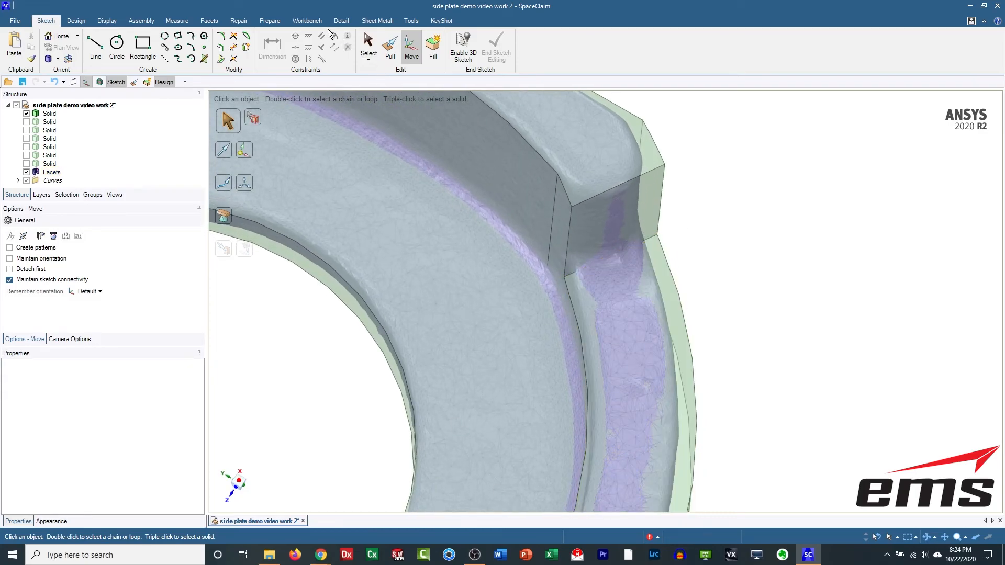
left_click(390, 48)
left_click(659, 199)
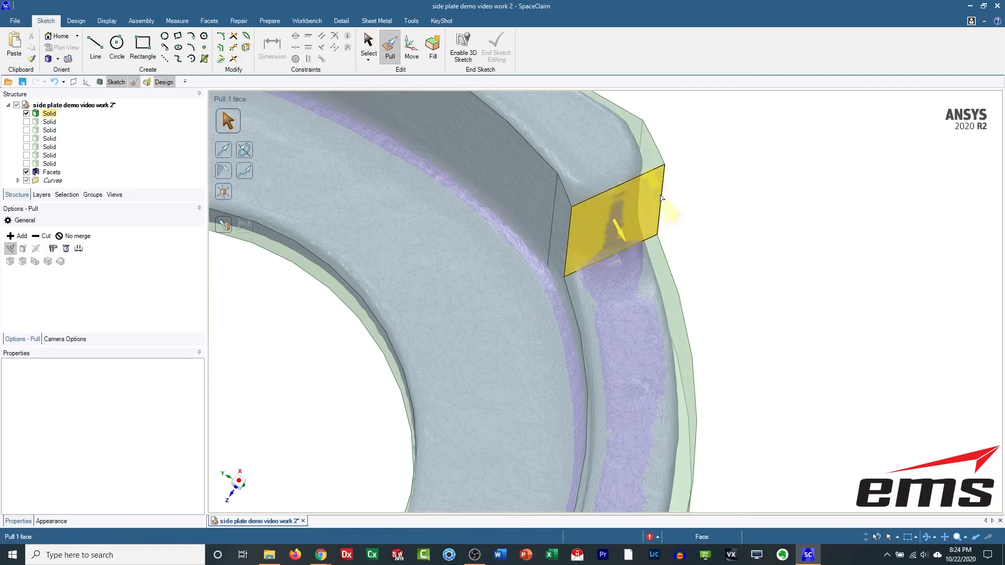
left_click(663, 202)
left_click_drag(669, 204, 533, 189)
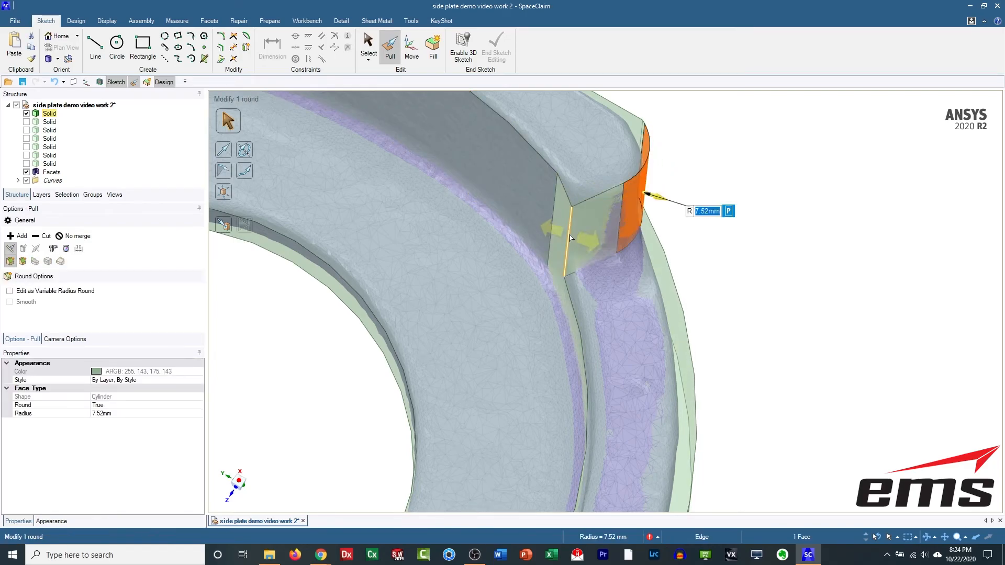
key("ctrl+z")
left_click_drag(563, 255, 590, 186)
Round the upper rim of the flat plate along its curved end edge and the adjoining straight edge to follow the scan.
mouse_move(720, 159)
middle_mouse_down()
mouse_move(730, 193)
mouse_move(733, 166)
middle_mouse_up()
scroll(595, 238, "up", 3)
scroll(578, 271, "down", 6)
scroll(579, 271, "down", 5)
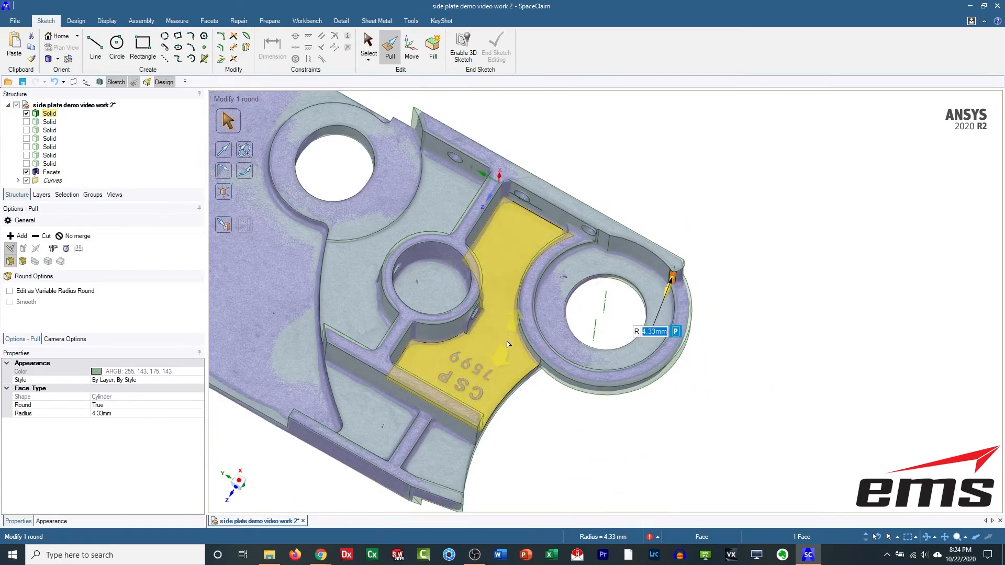
middle_click_drag(507, 344, 392, 346)
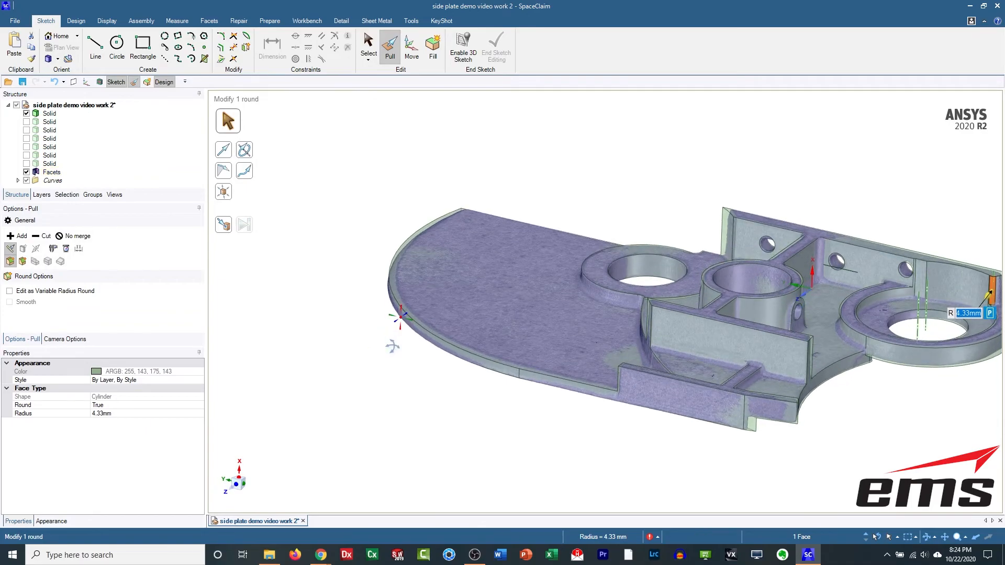
left_click(445, 217)
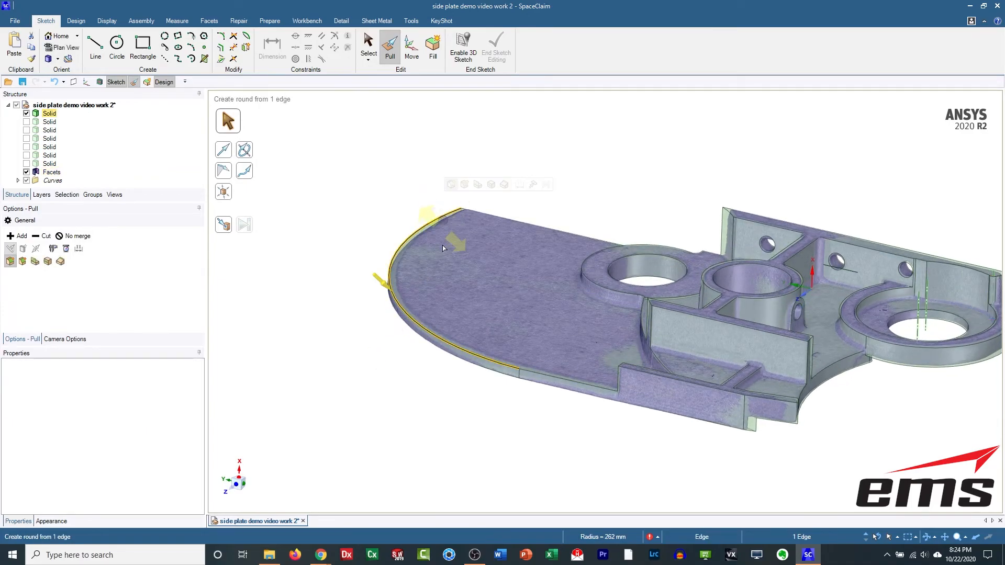
left_click(534, 374, "ctrl")
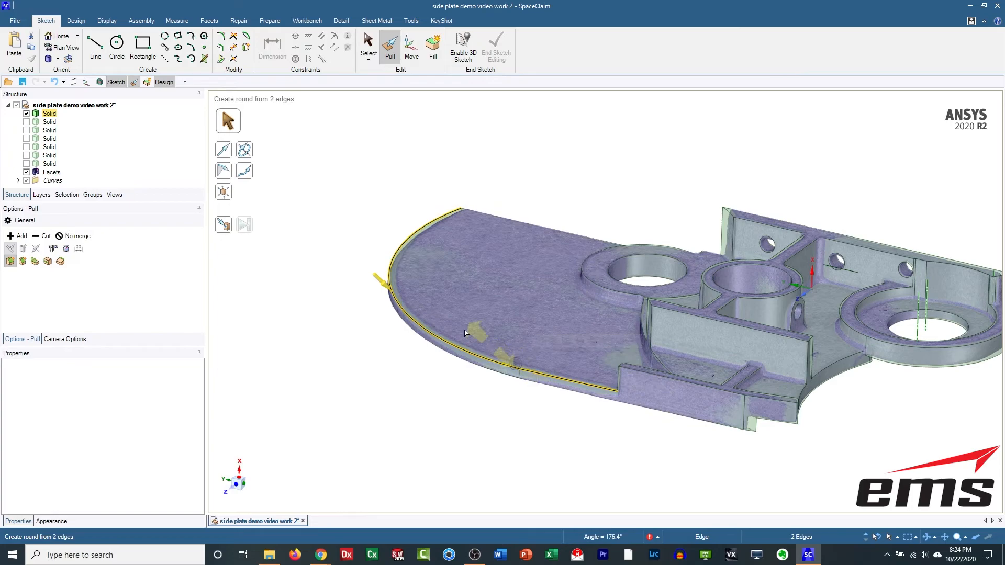
left_click_drag(385, 287, 402, 304)
left_click(446, 430)
Round the outer vertical edge at the side wall's other end, beside the smaller ring, with a radius of about 2.72 mm.
middle_click_drag(500, 330, 234, 369)
middle_click_drag(313, 343, 683, 301, "shift")
middle_click_drag(555, 364, 512, 356)
scroll(511, 356, "up", 5)
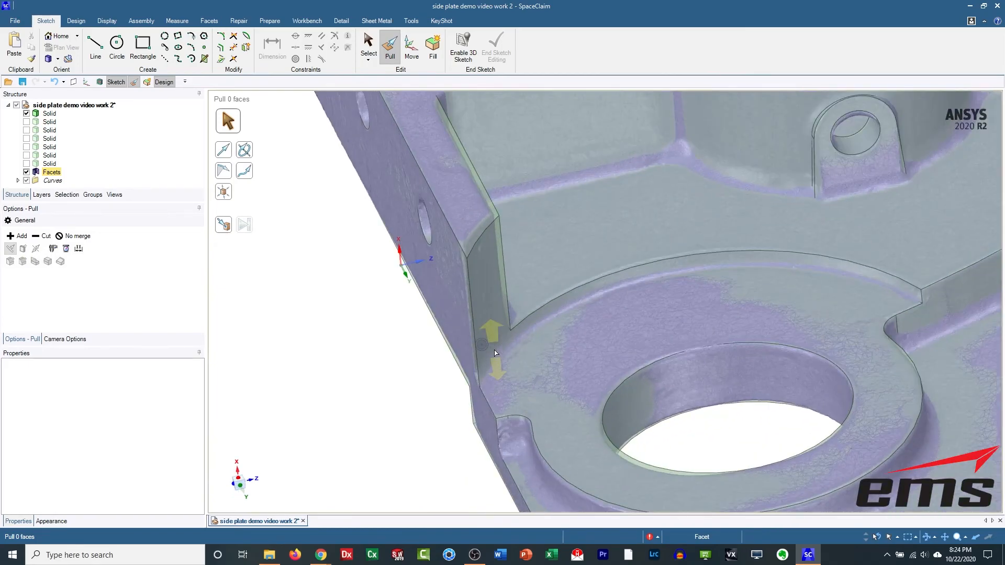
left_click(474, 345)
left_click_drag(474, 341, 472, 321)
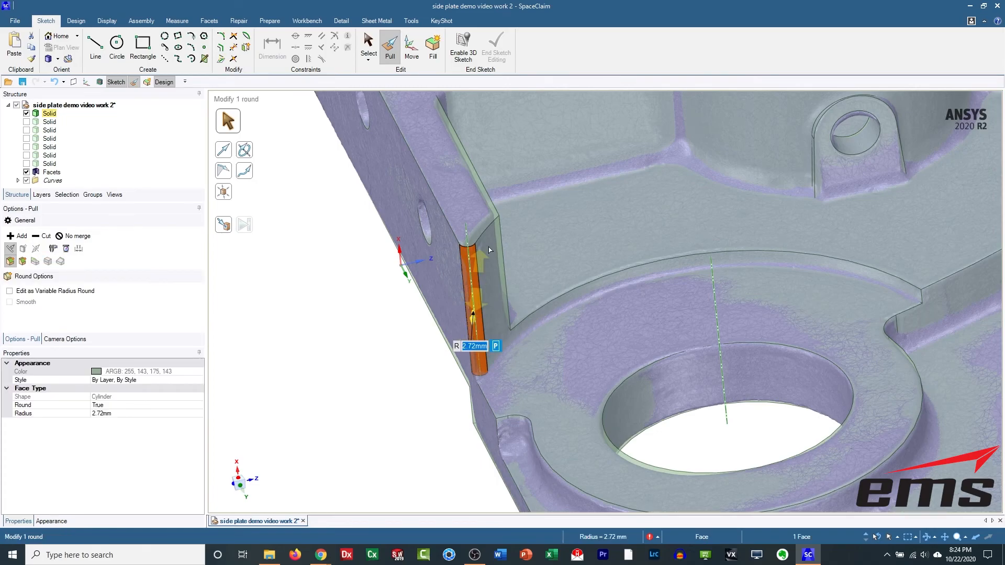
middle_click_drag(505, 244, 513, 303)
middle_click_drag(491, 387, 525, 348)
left_click(381, 385)
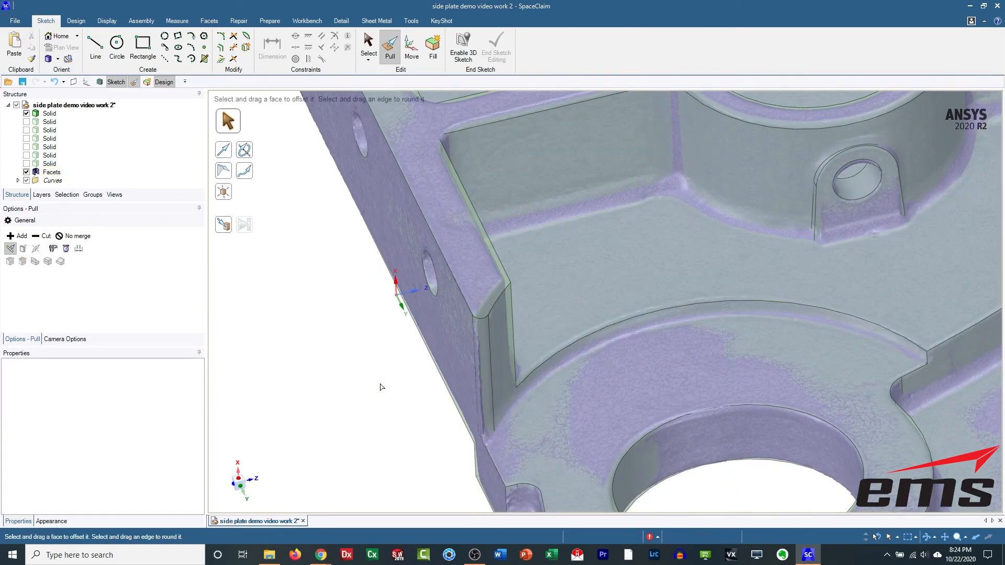
Select the whole plate solid and make it opaque again over the facets.
scroll(523, 423, "down", 3)
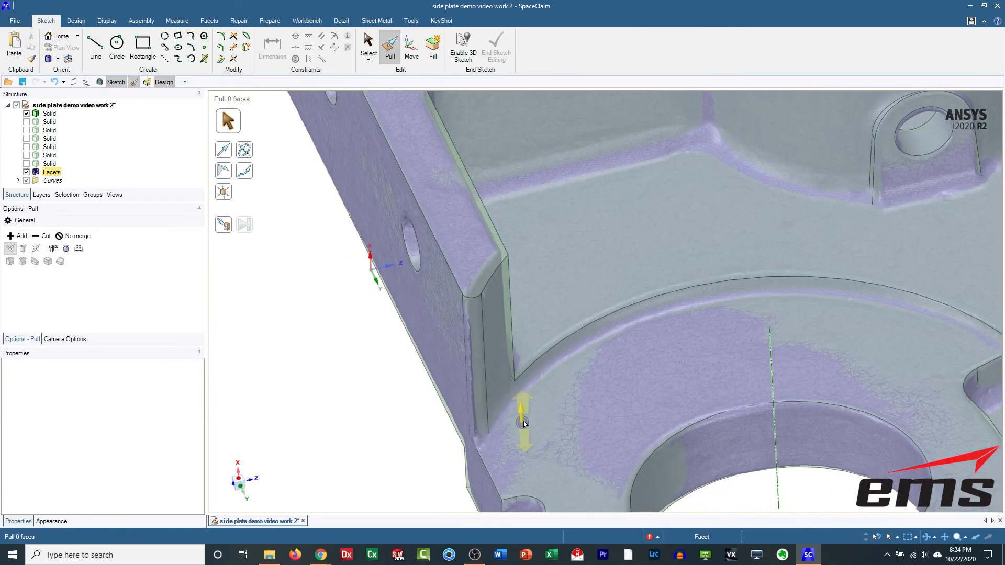
middle_click_drag(689, 441, 453, 371, "shift")
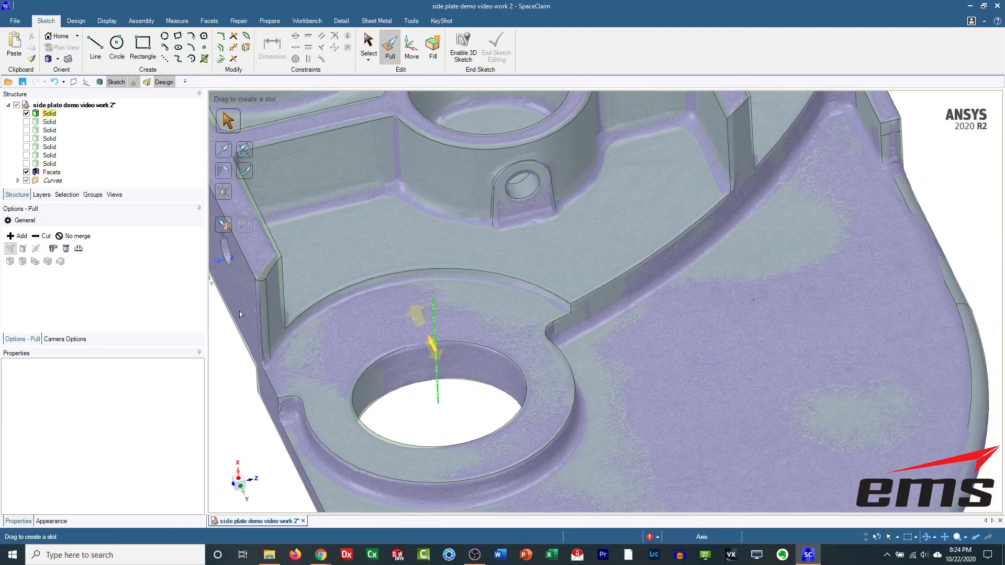
scroll(450, 349, "down", 5)
middle_click_drag(550, 418, 553, 355)
left_click(568, 323)
middle_click_drag(570, 318, 594, 338)
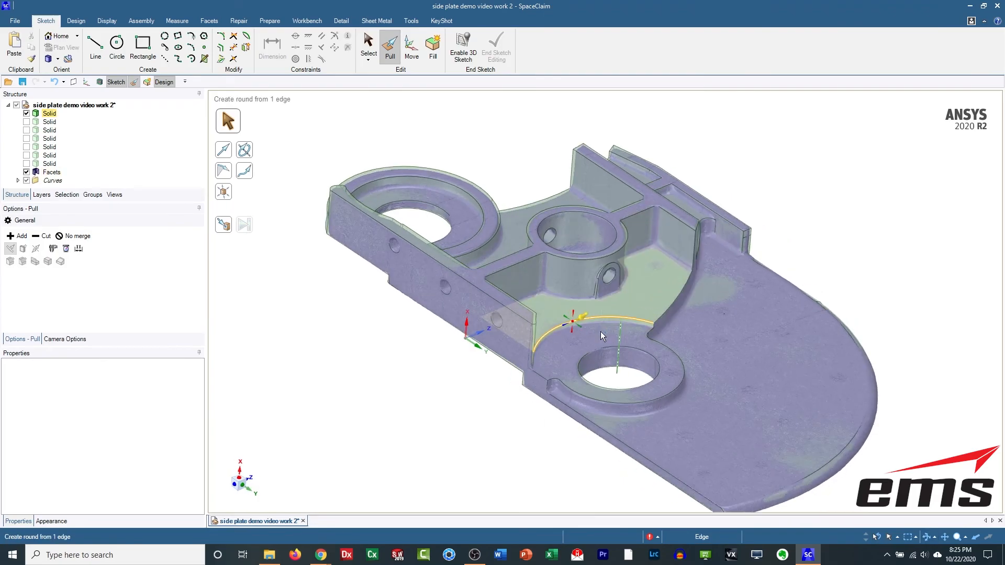
left_click(598, 278)
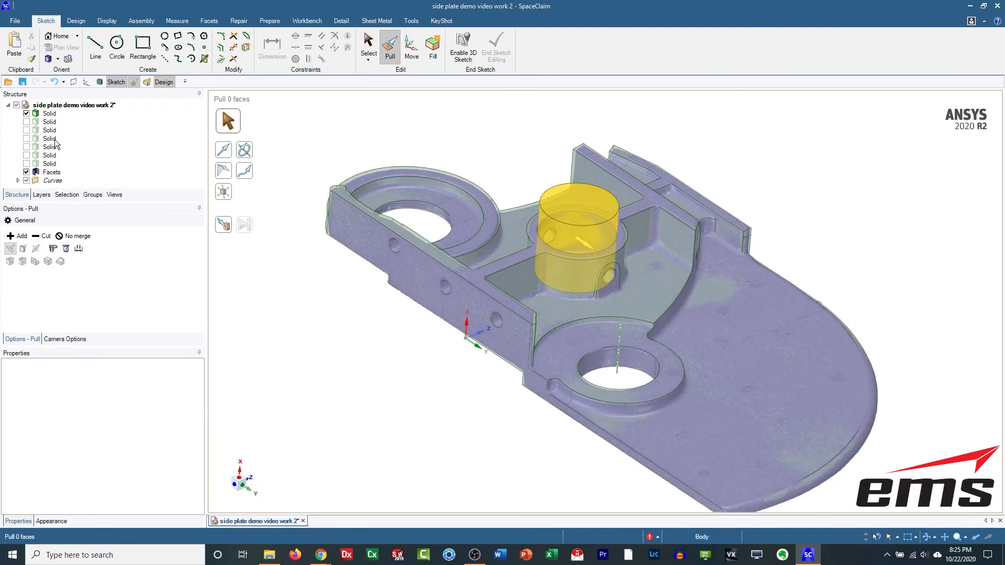
key("ctrl+a")
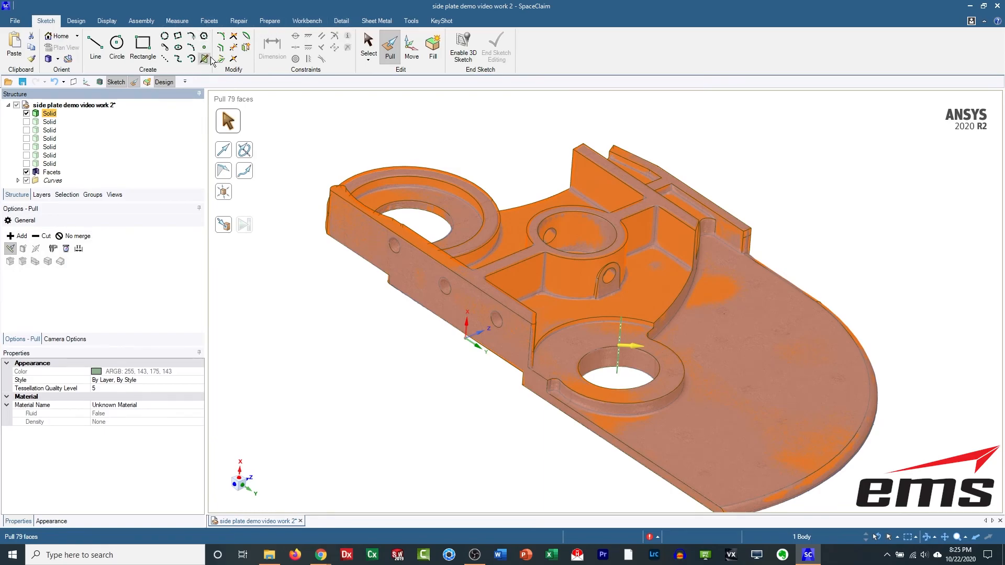
left_click(107, 22)
left_click(272, 48)
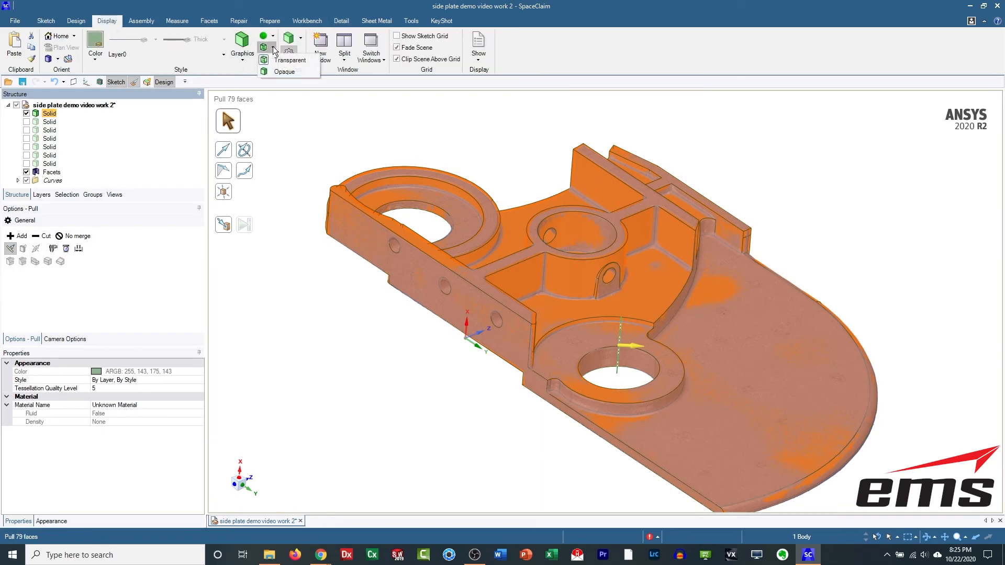
left_click(285, 73)
left_click(403, 396)
Run a Deviation analysis comparing the scanned facets as the source body with the plate solid as the target.
middle_click_drag(713, 501, 574, 494)
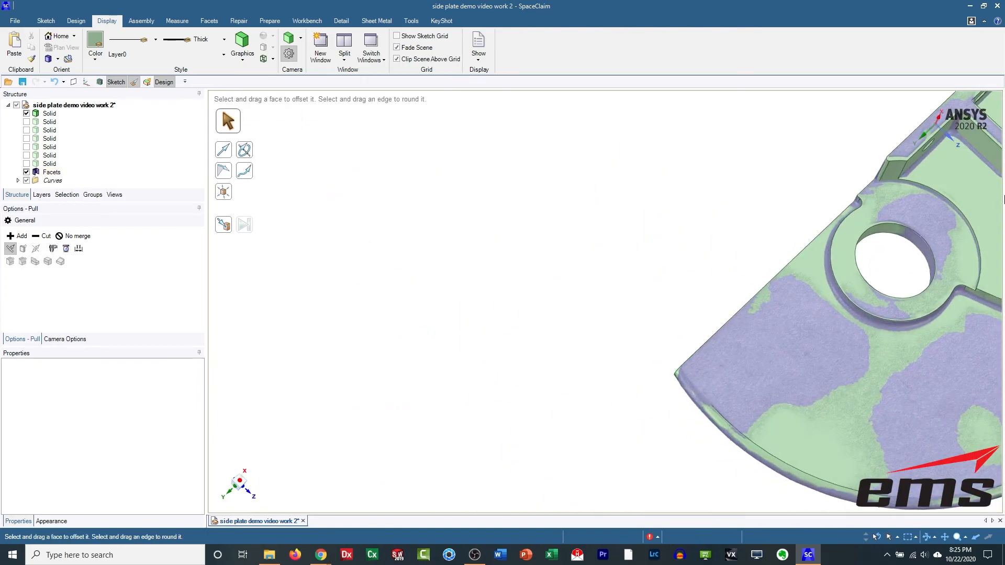
scroll(542, 215, "down", 1)
middle_click_drag(889, 272, 508, 262, "shift")
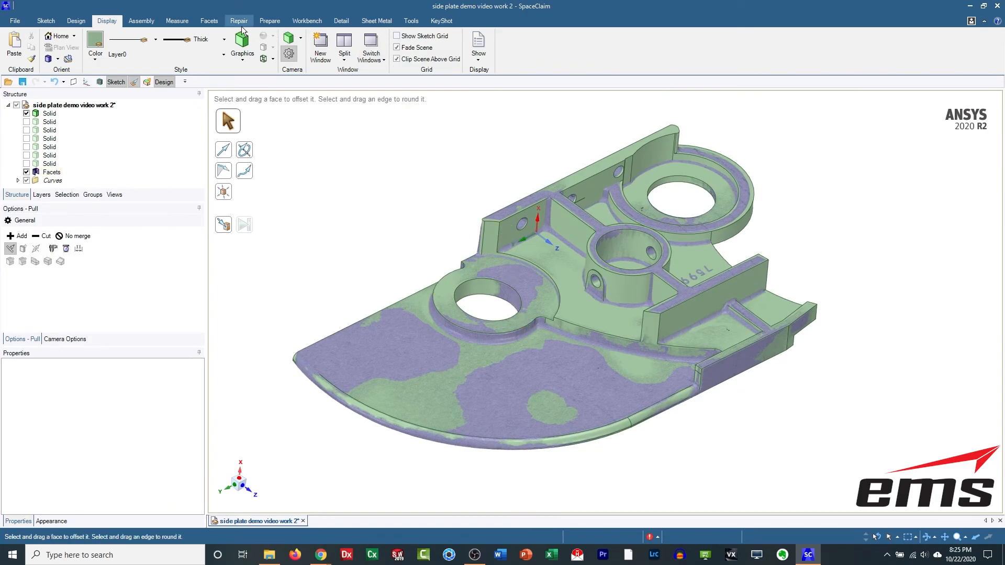
left_click(176, 22)
left_click(316, 46)
left_click(532, 251)
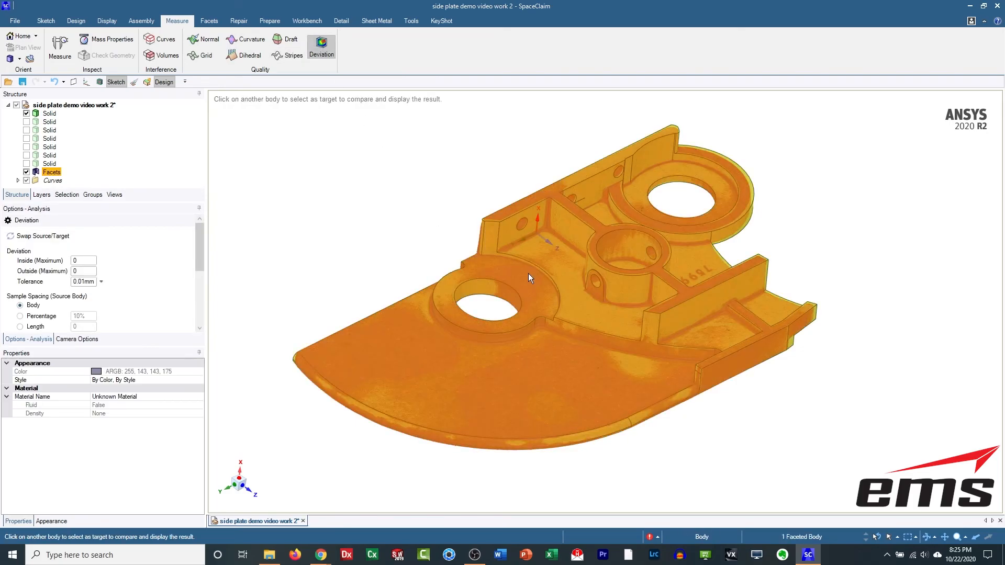
left_click(524, 278)
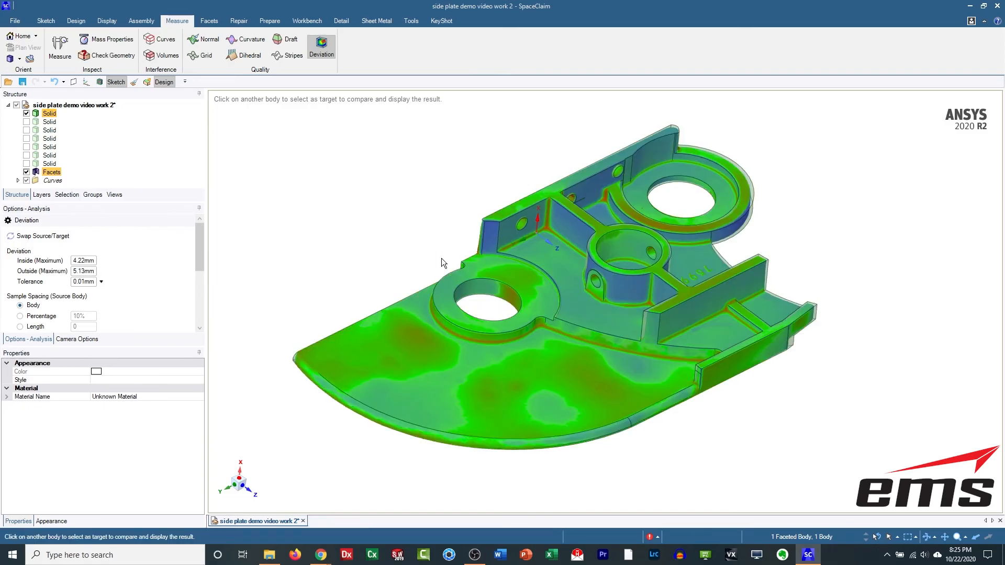
Set the deviation analysis tolerance to 1 mm.
left_click(91, 282)
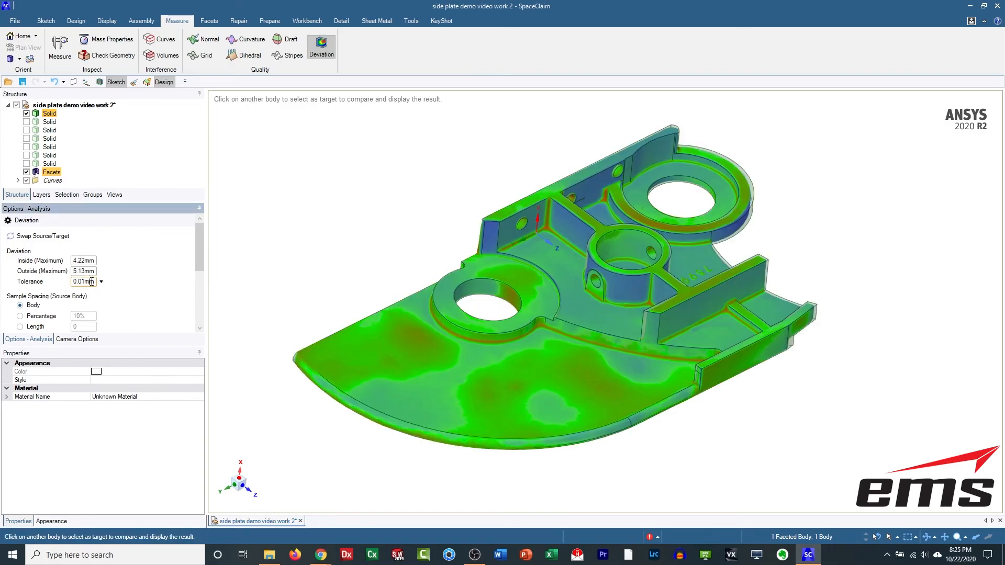
type("1")
key("Return")
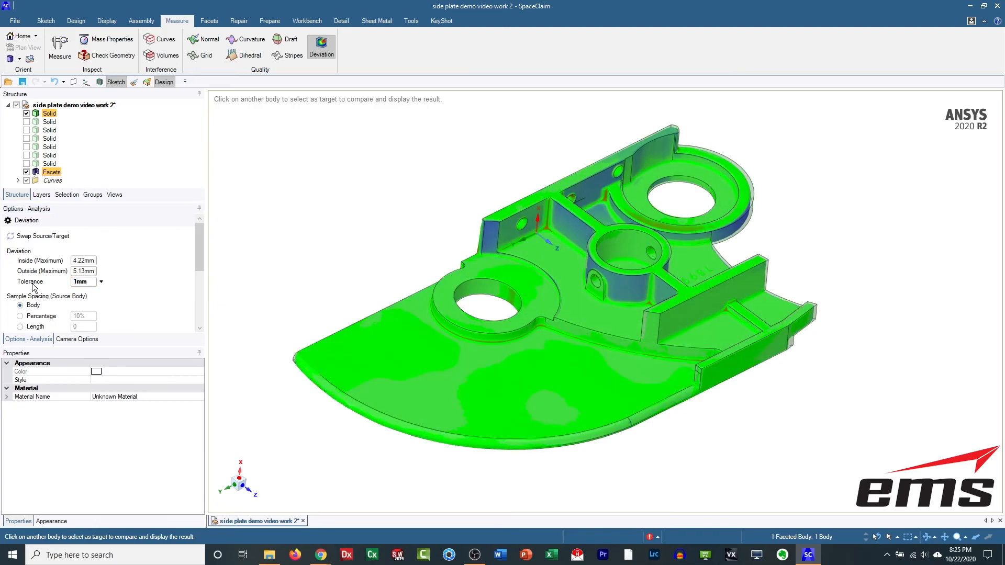
Set the deviation tolerance to 0.25 mm and examine the colour map over the plate's flat face, rings, walls and ribs.
left_click(91, 282)
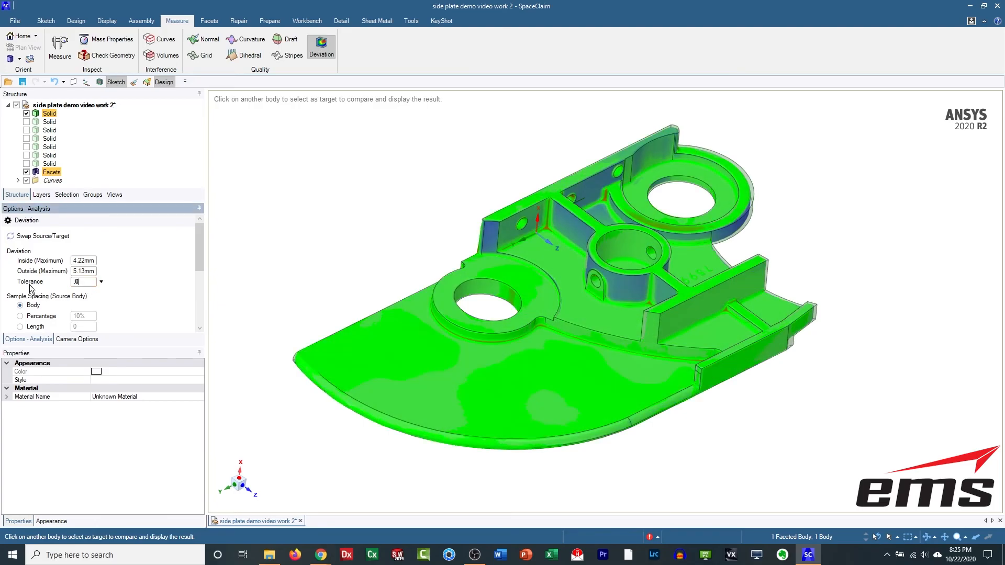
type(".25")
key("Return")
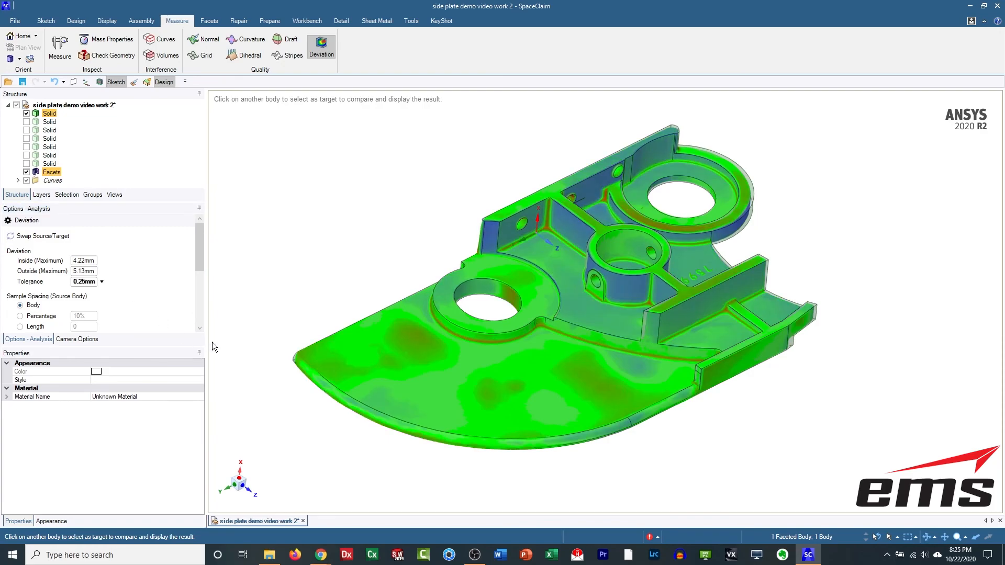
mouse_move(497, 296)
middle_mouse_down()
mouse_move(525, 400)
mouse_move(515, 355)
mouse_move(501, 376)
middle_mouse_up()
middle_click_drag(619, 219, 554, 274)
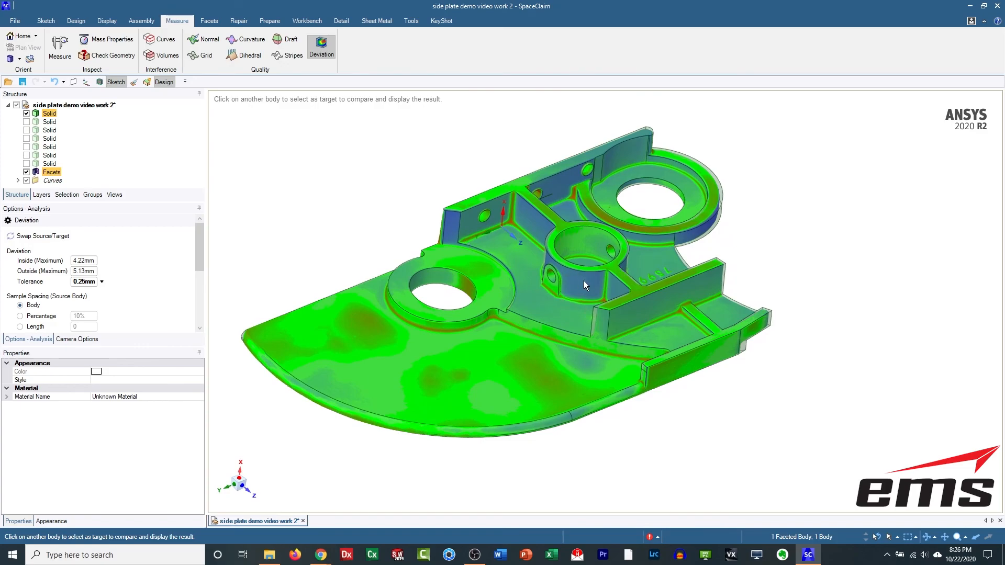
mouse_move(522, 286)
middle_mouse_down()
mouse_move(515, 354)
mouse_move(514, 286)
middle_mouse_up()
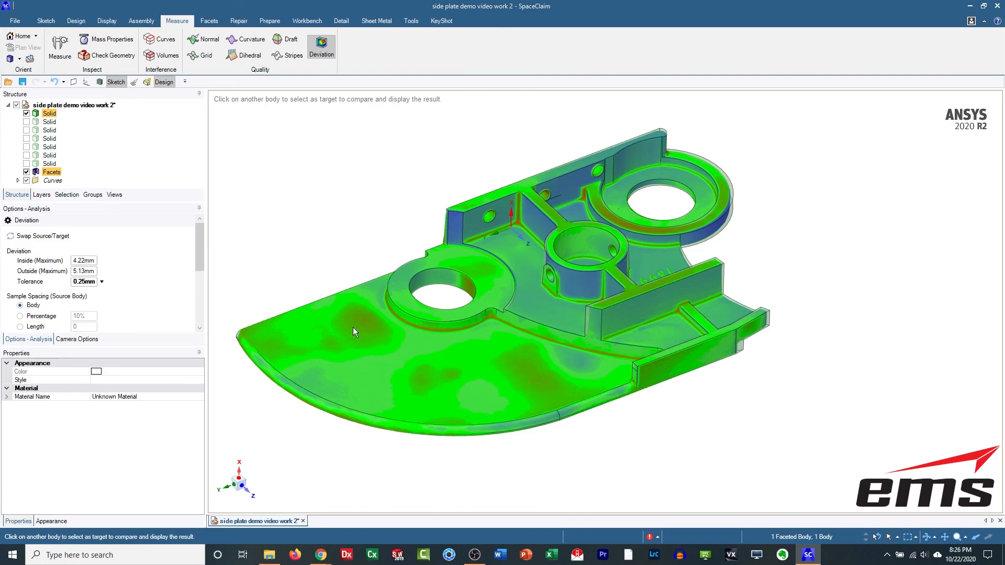
middle_click_drag(521, 384, 550, 364)
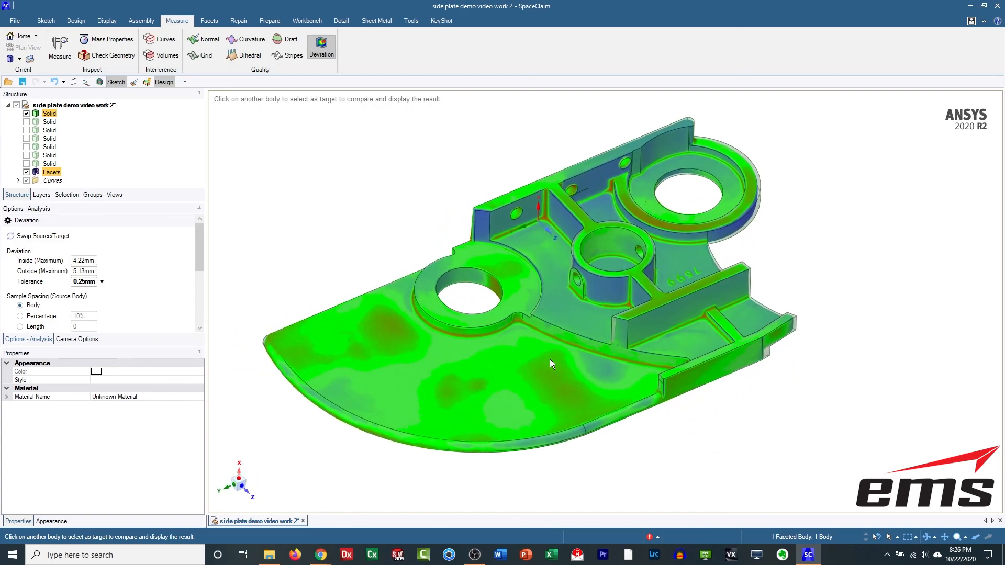